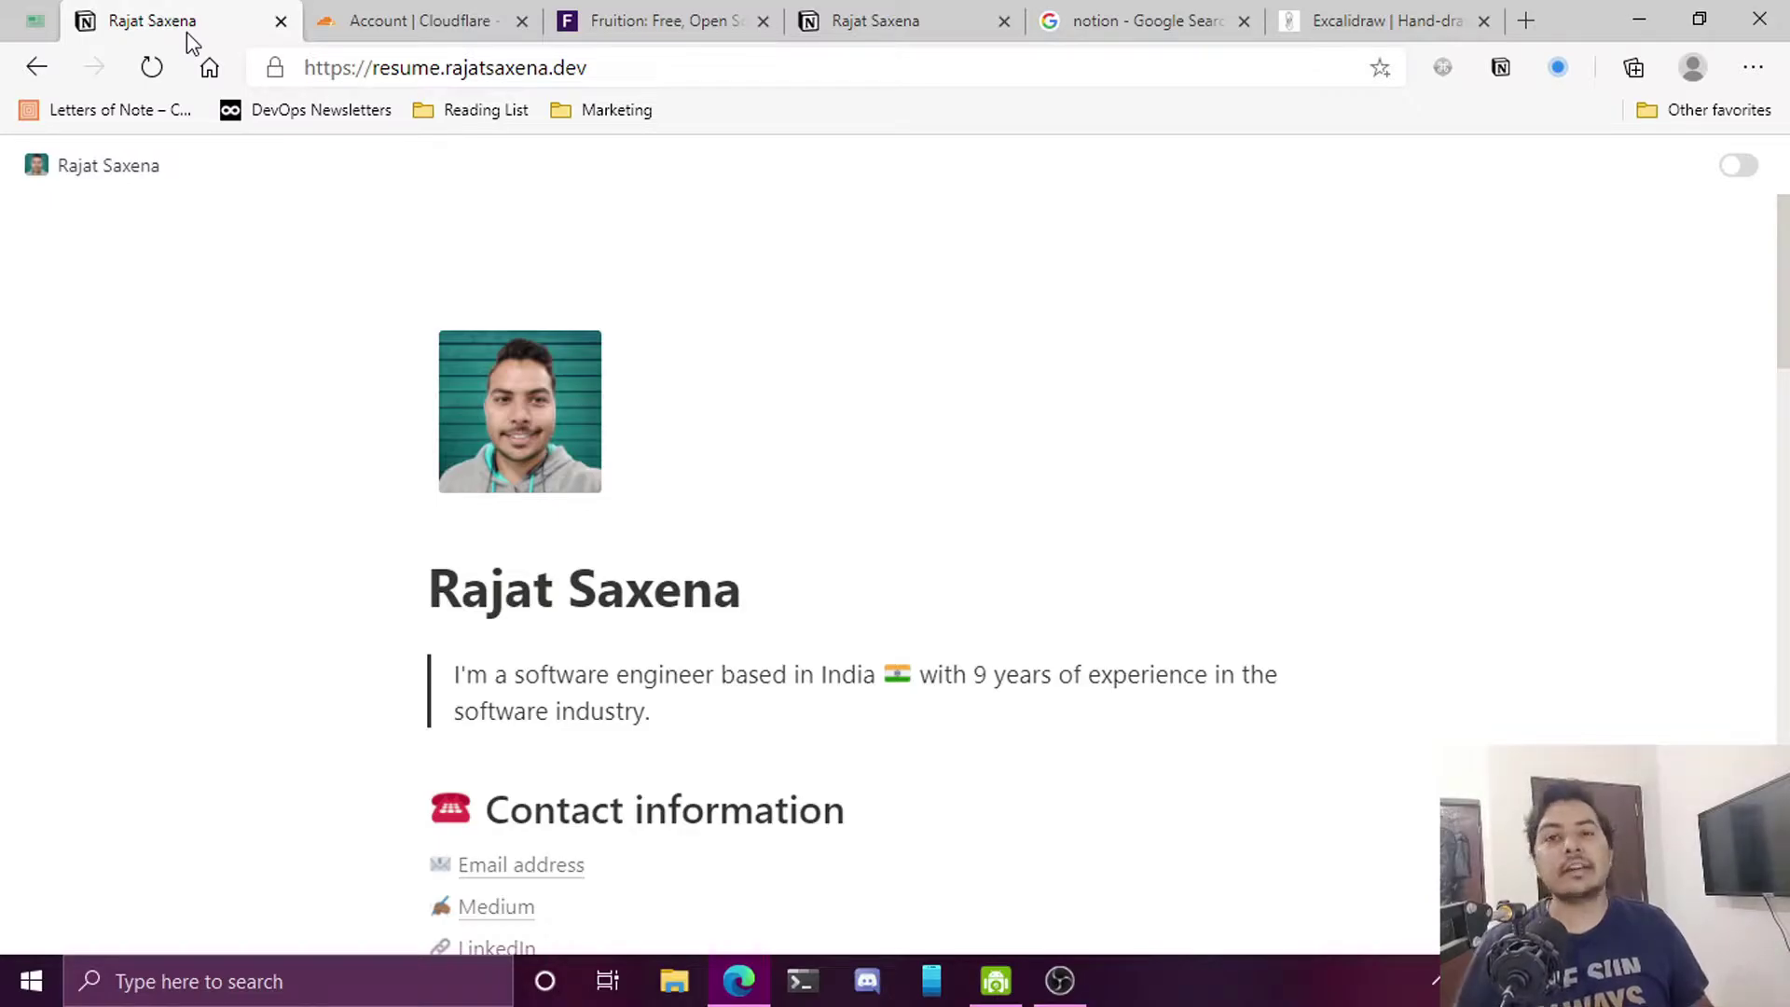
Switch to the Google search results for 'notion'
click(1143, 27)
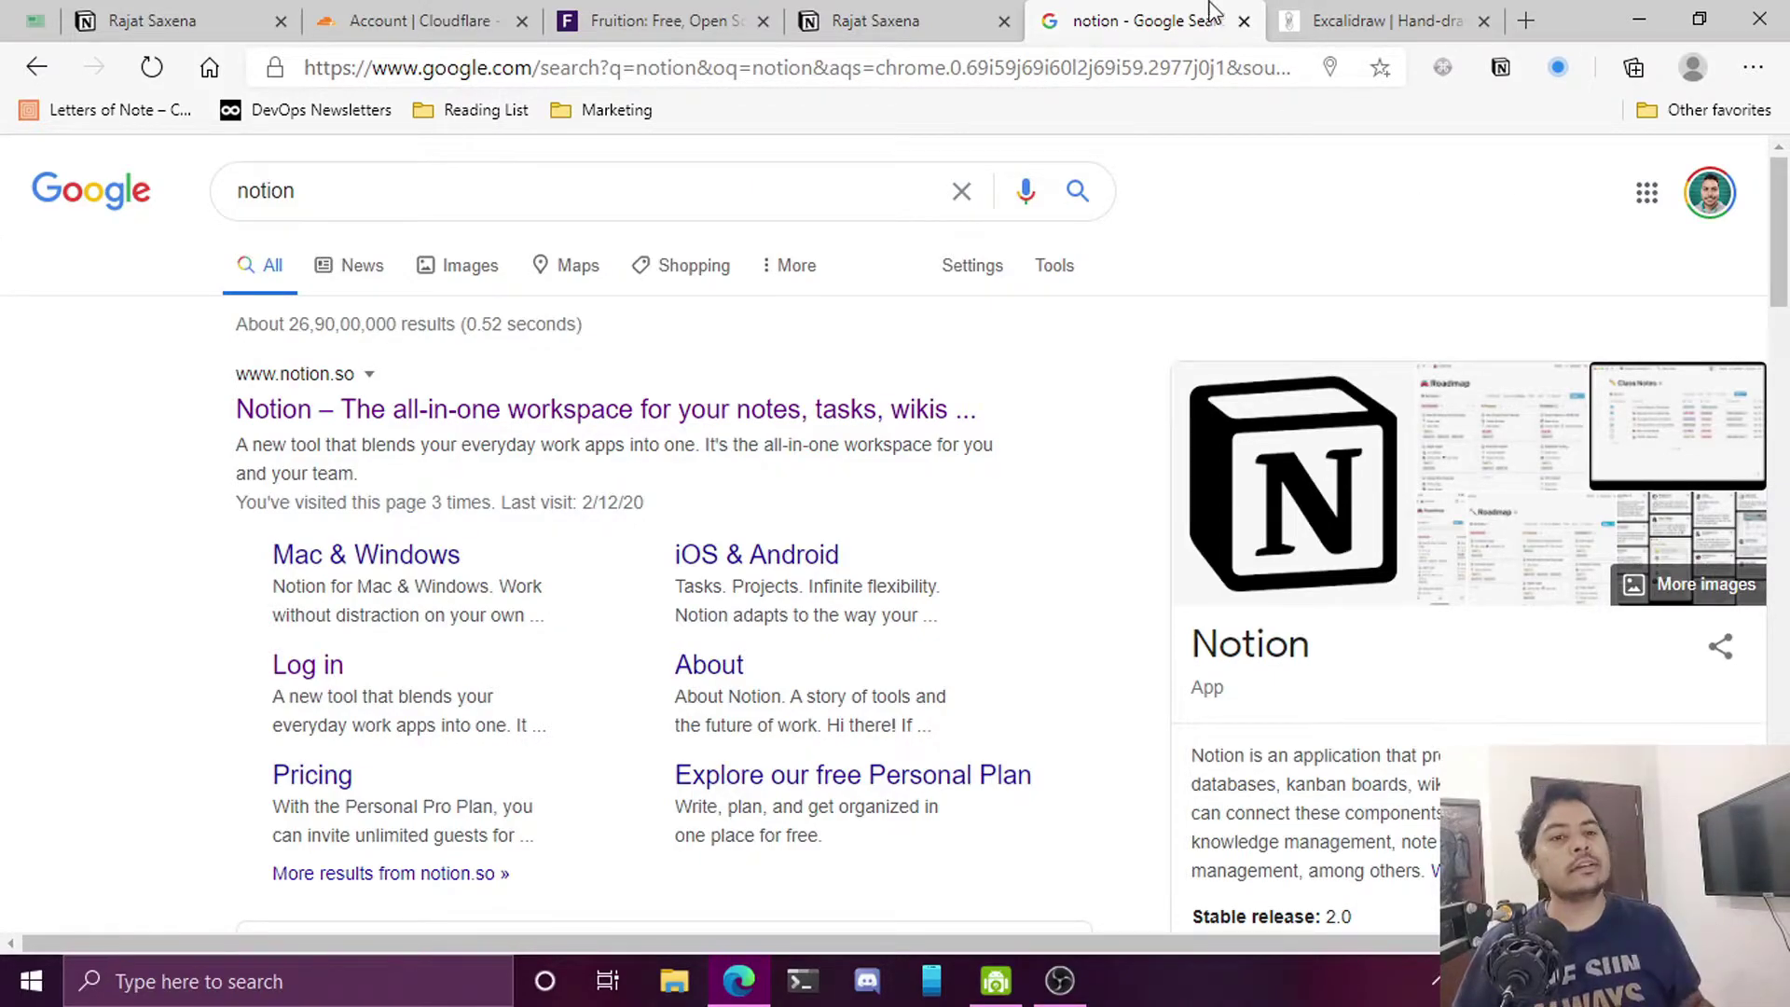
Show the Excalidraw Cloudflare diagram, then look over the live resume site and its address
click(1324, 21)
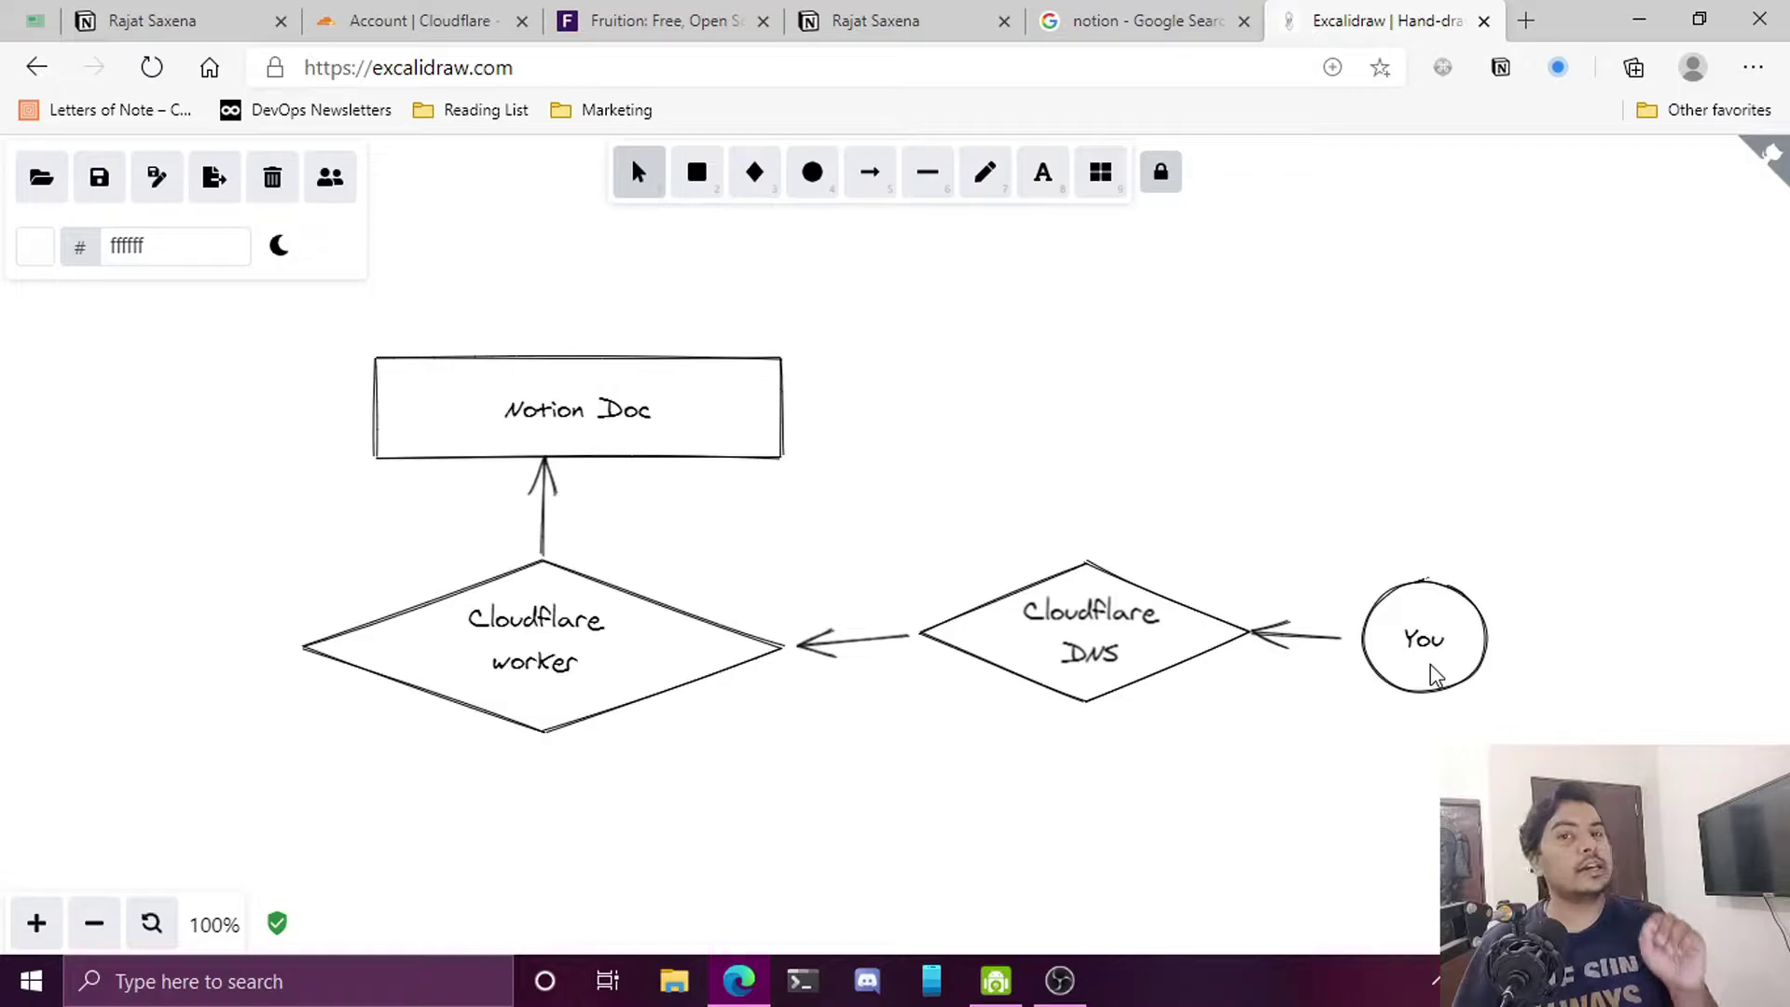
click(140, 21)
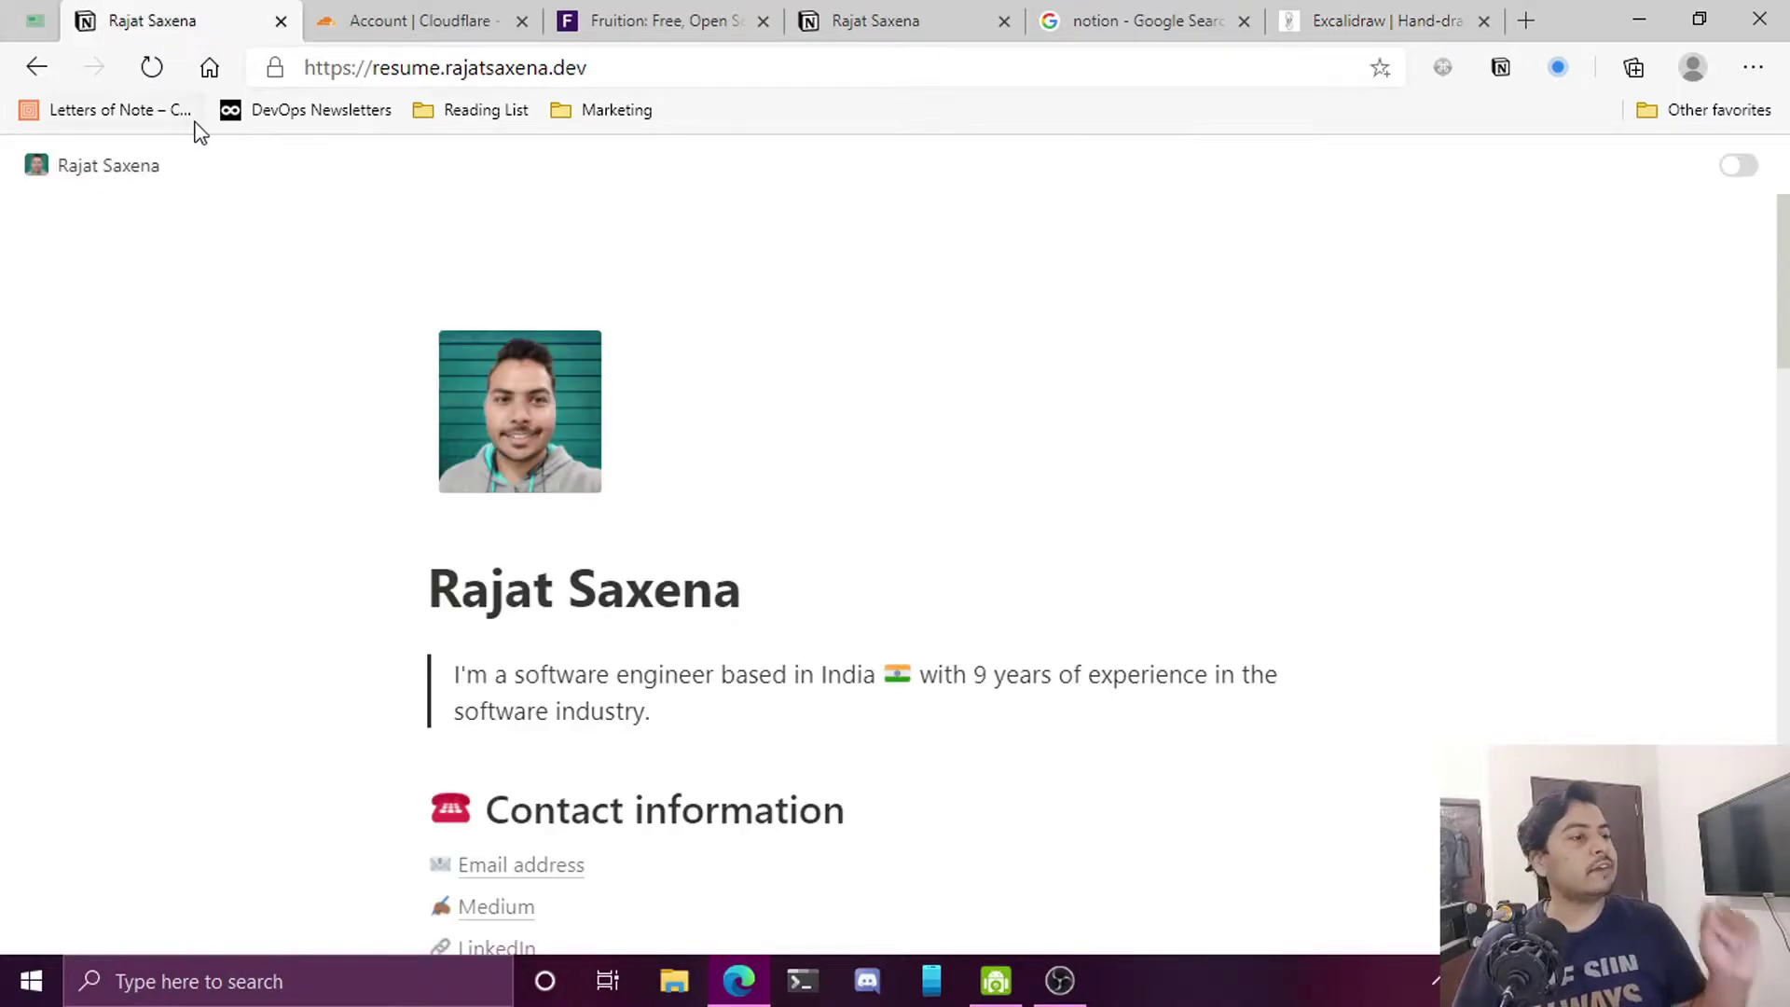
click(504, 73)
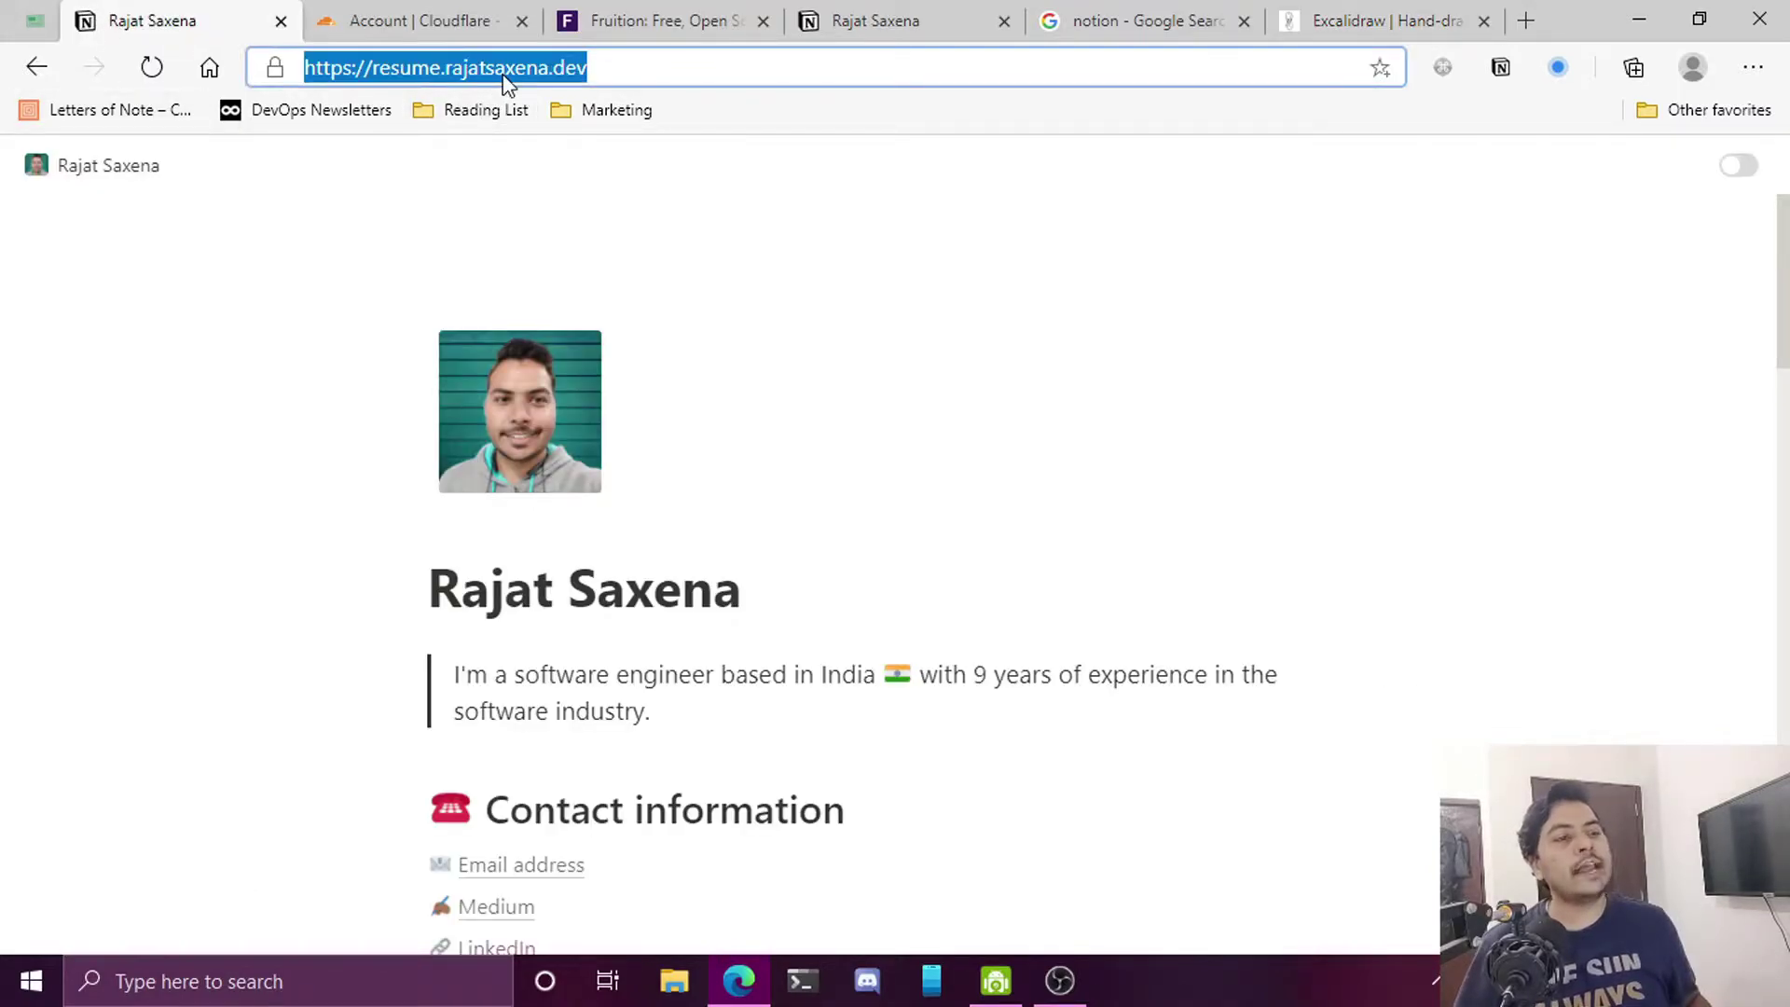
scroll(954, 388, down, 7)
scroll(959, 386, down, 7)
scroll(959, 386, up, 13)
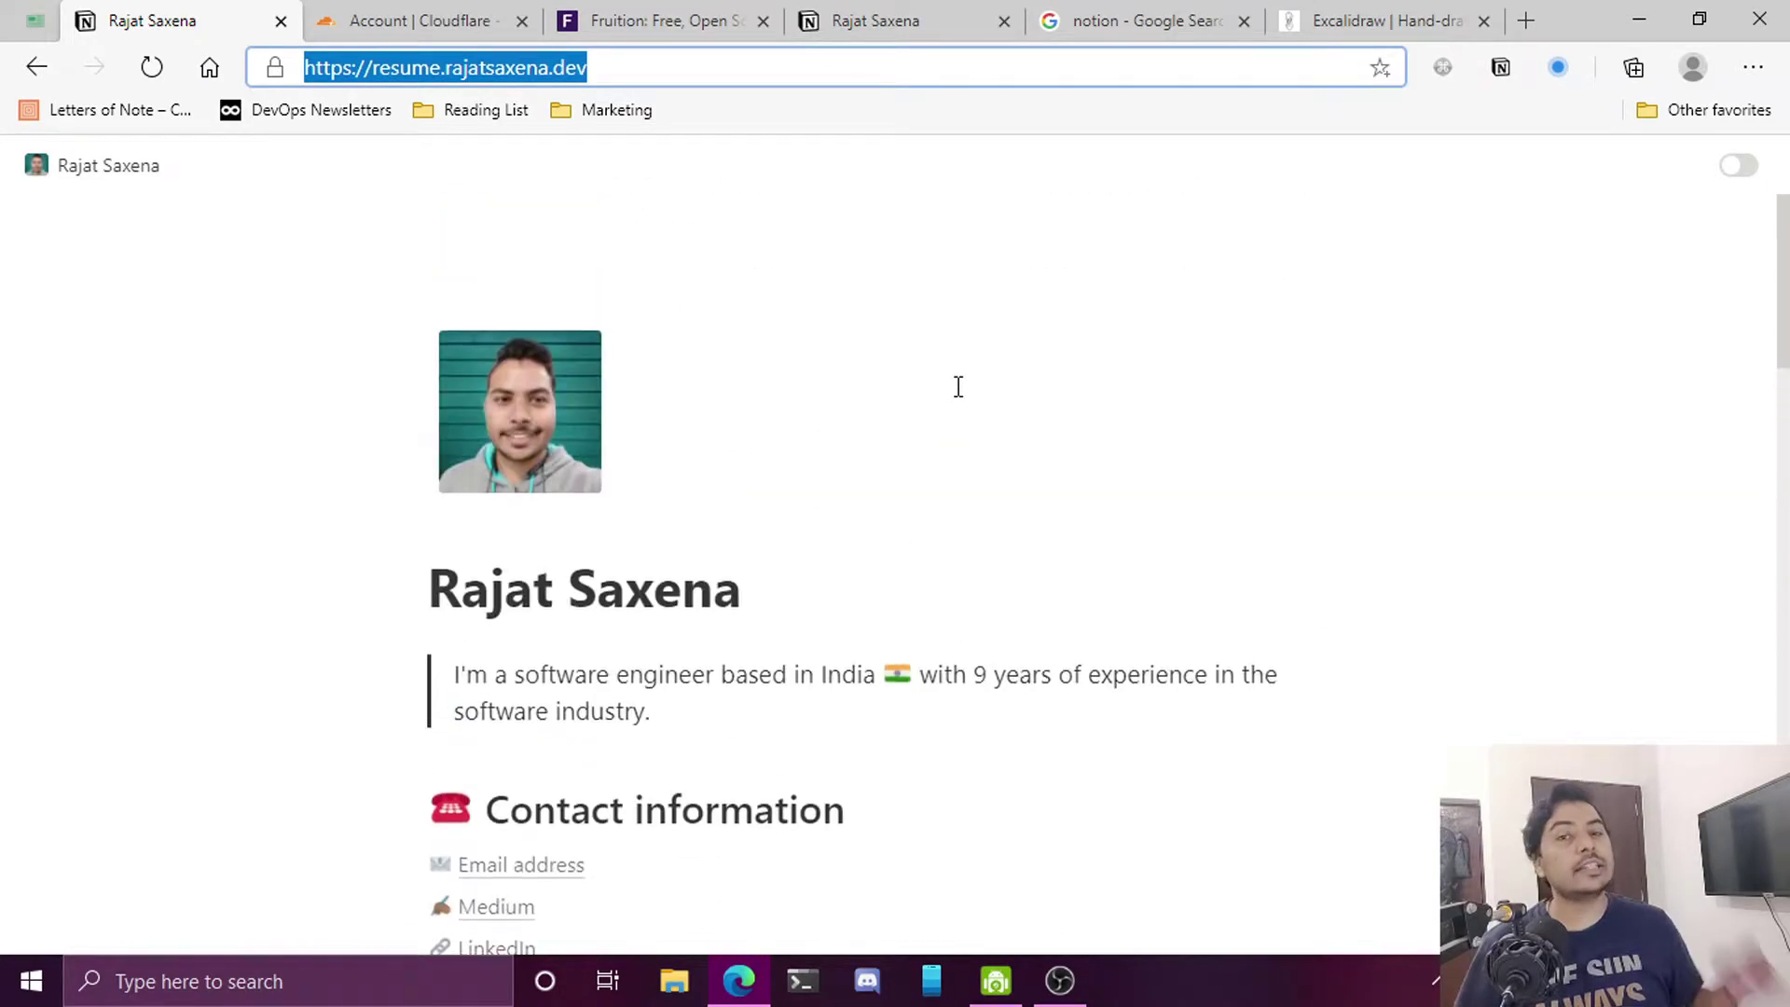
Revisit the diagram to explain the request flow, then return to the live resume site
click(1392, 20)
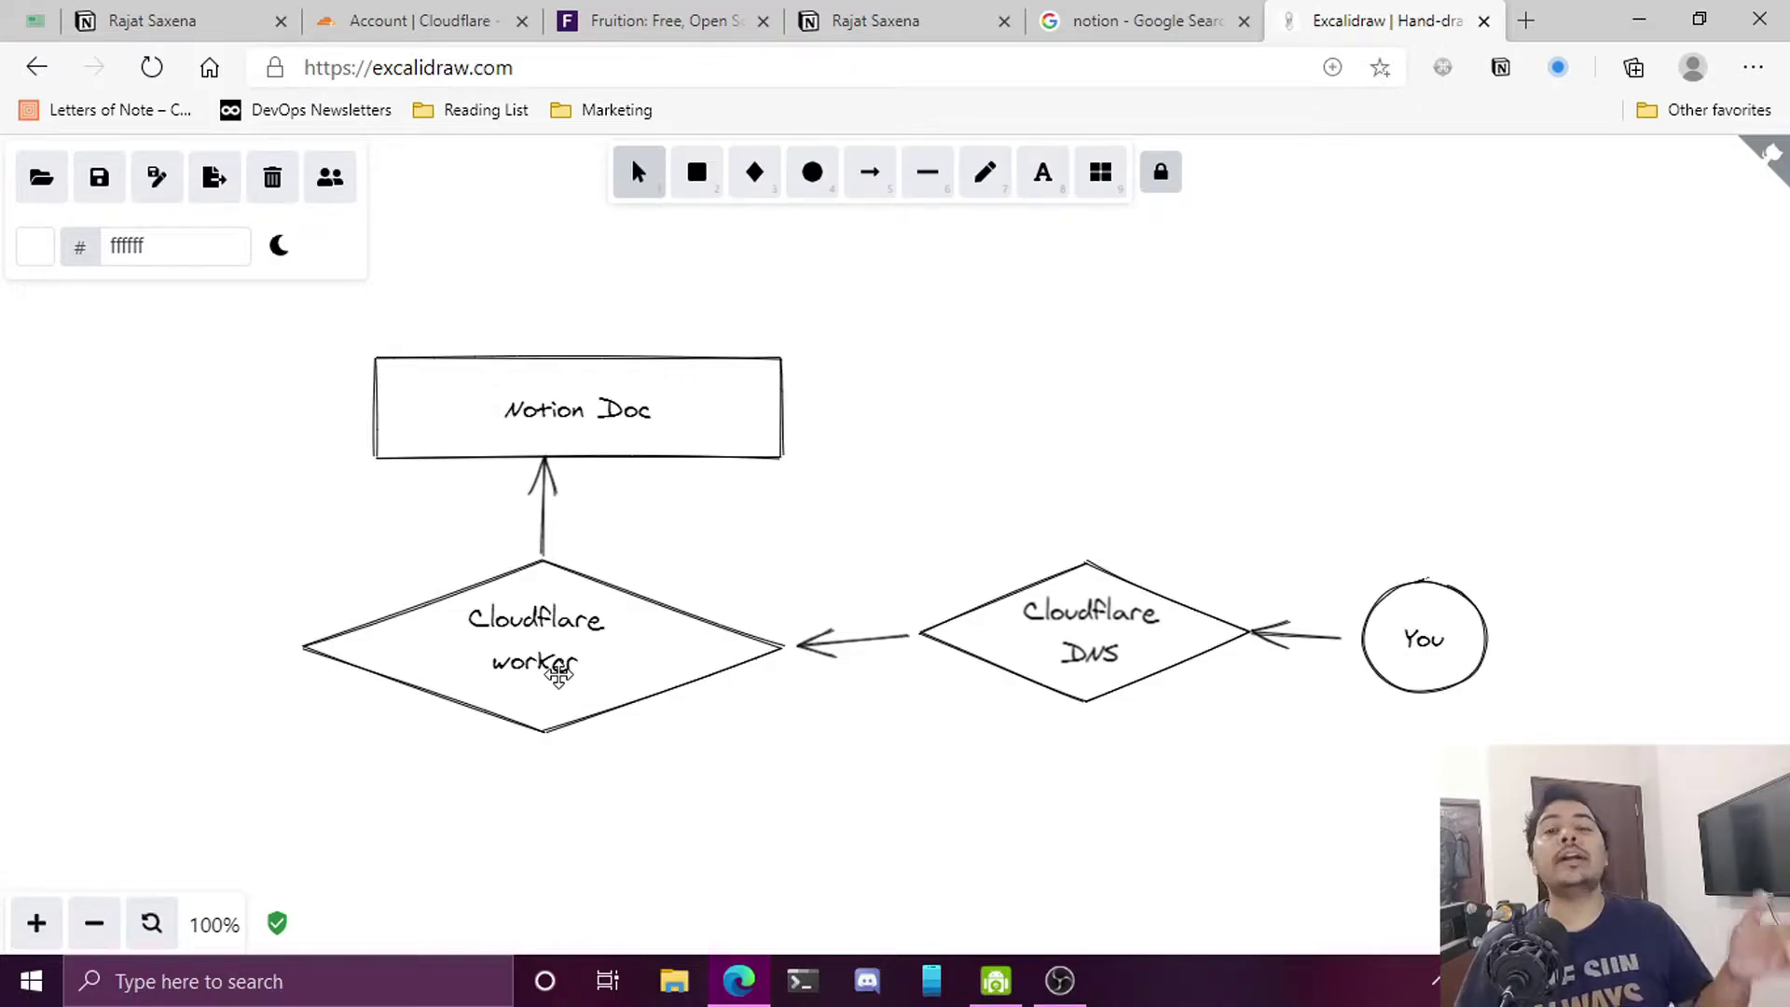
click(194, 22)
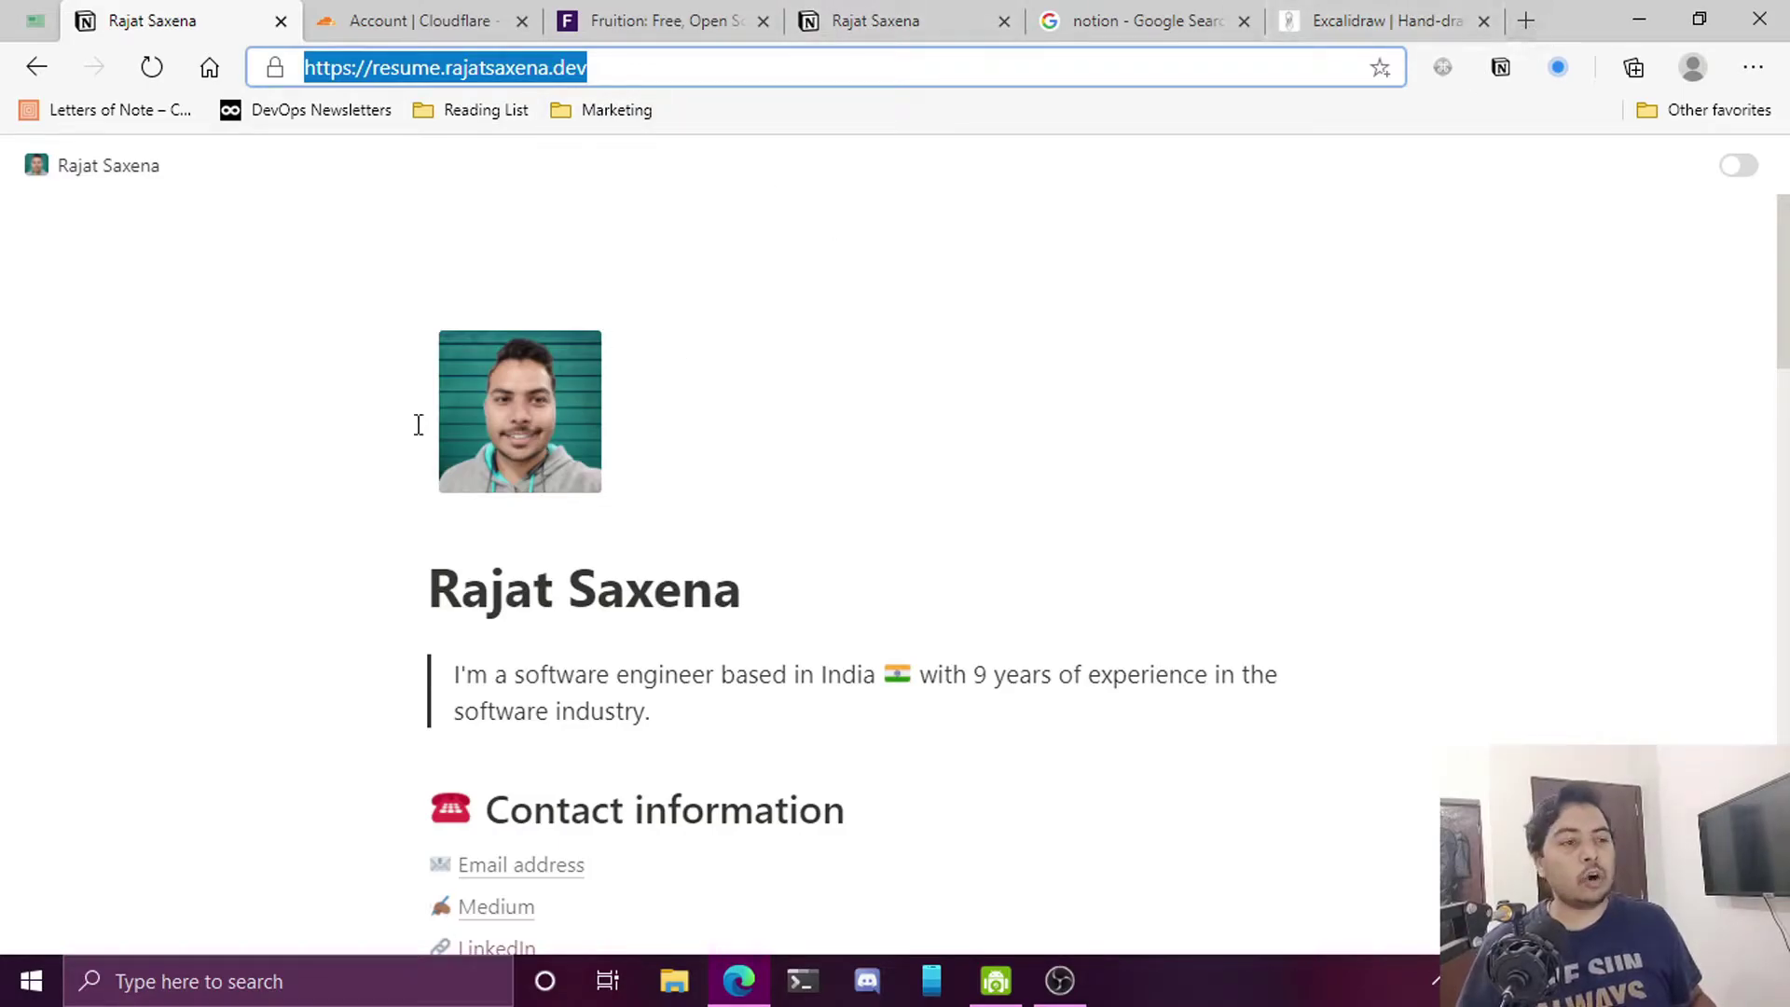
scroll(939, 461, down, 7)
scroll(939, 461, up, 2)
scroll(940, 461, up, 5)
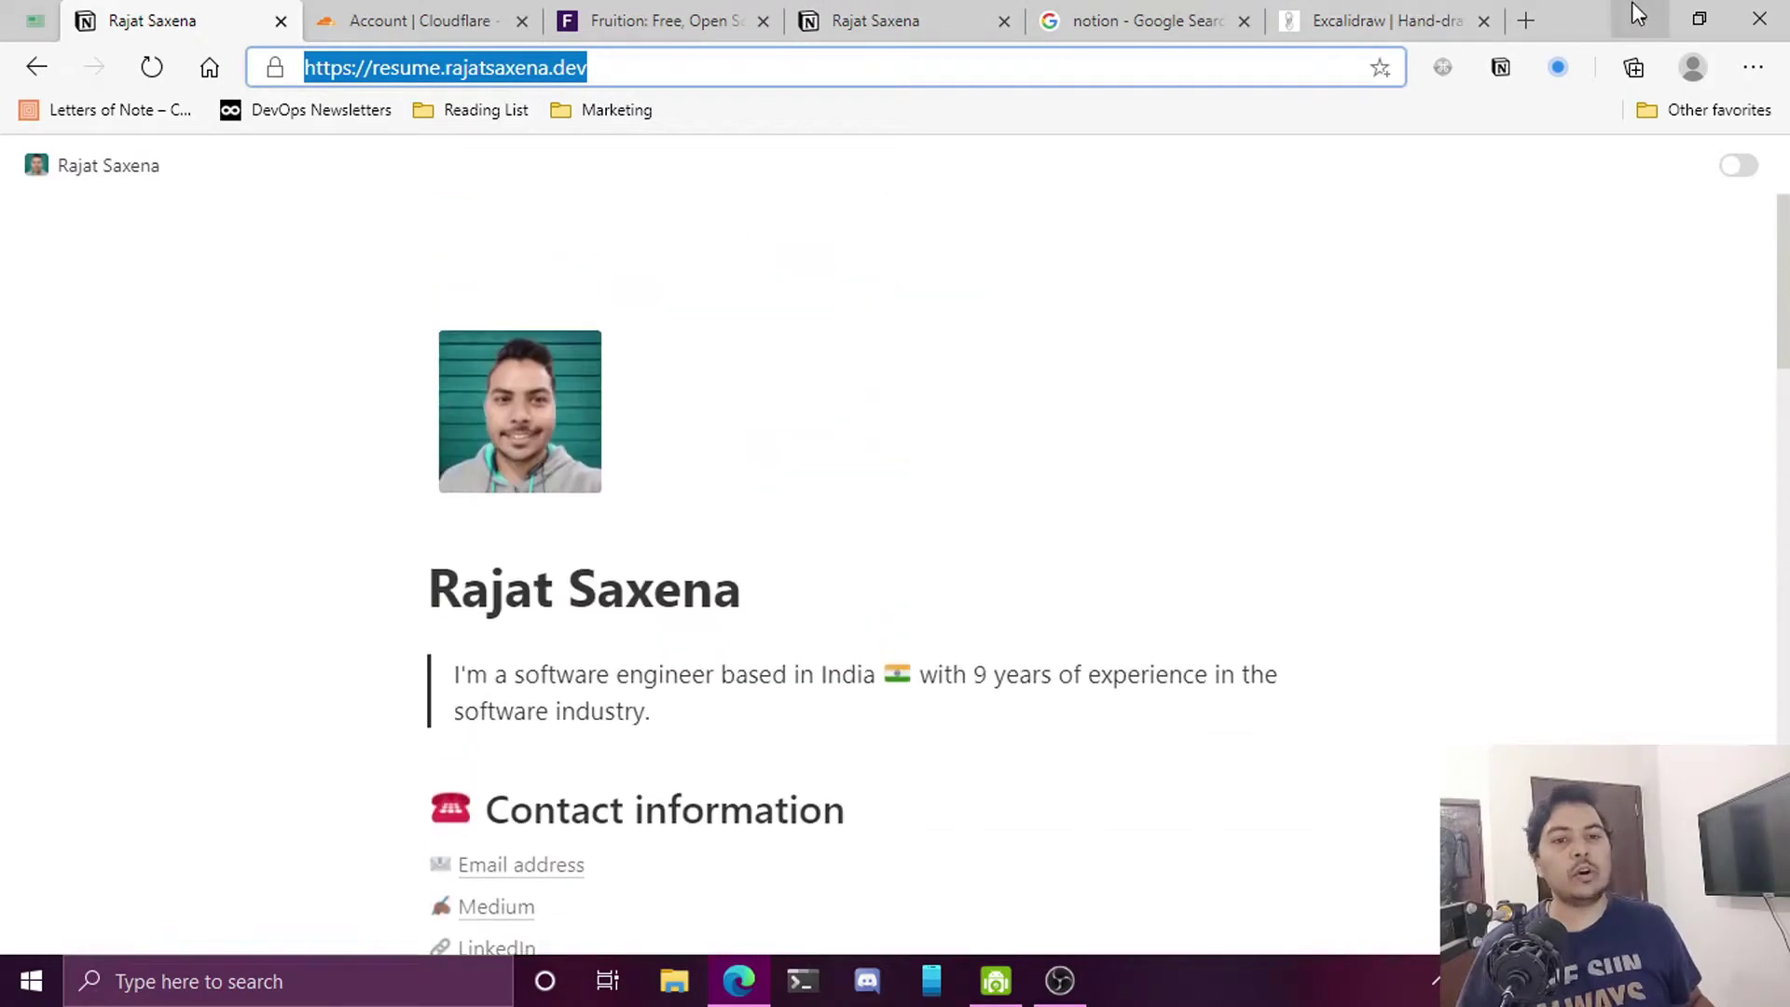
Open the original notion.so resume page in a new tab and examine its address
click(1522, 20)
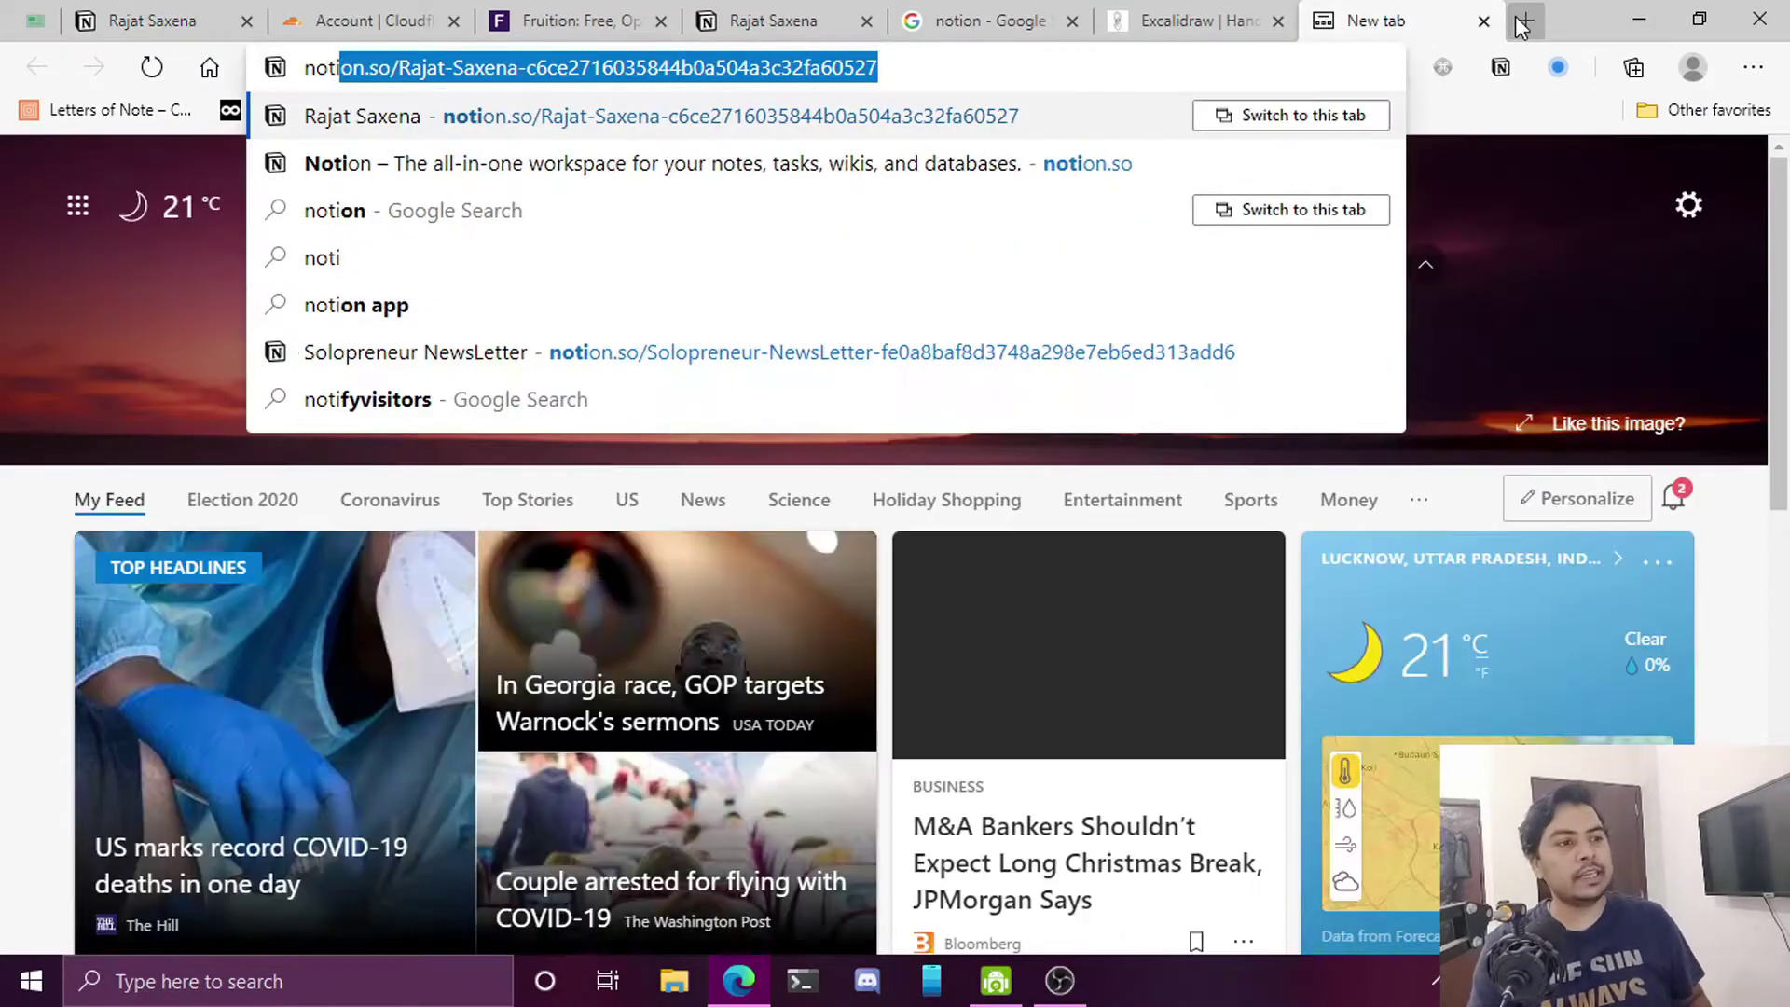
key(Return)
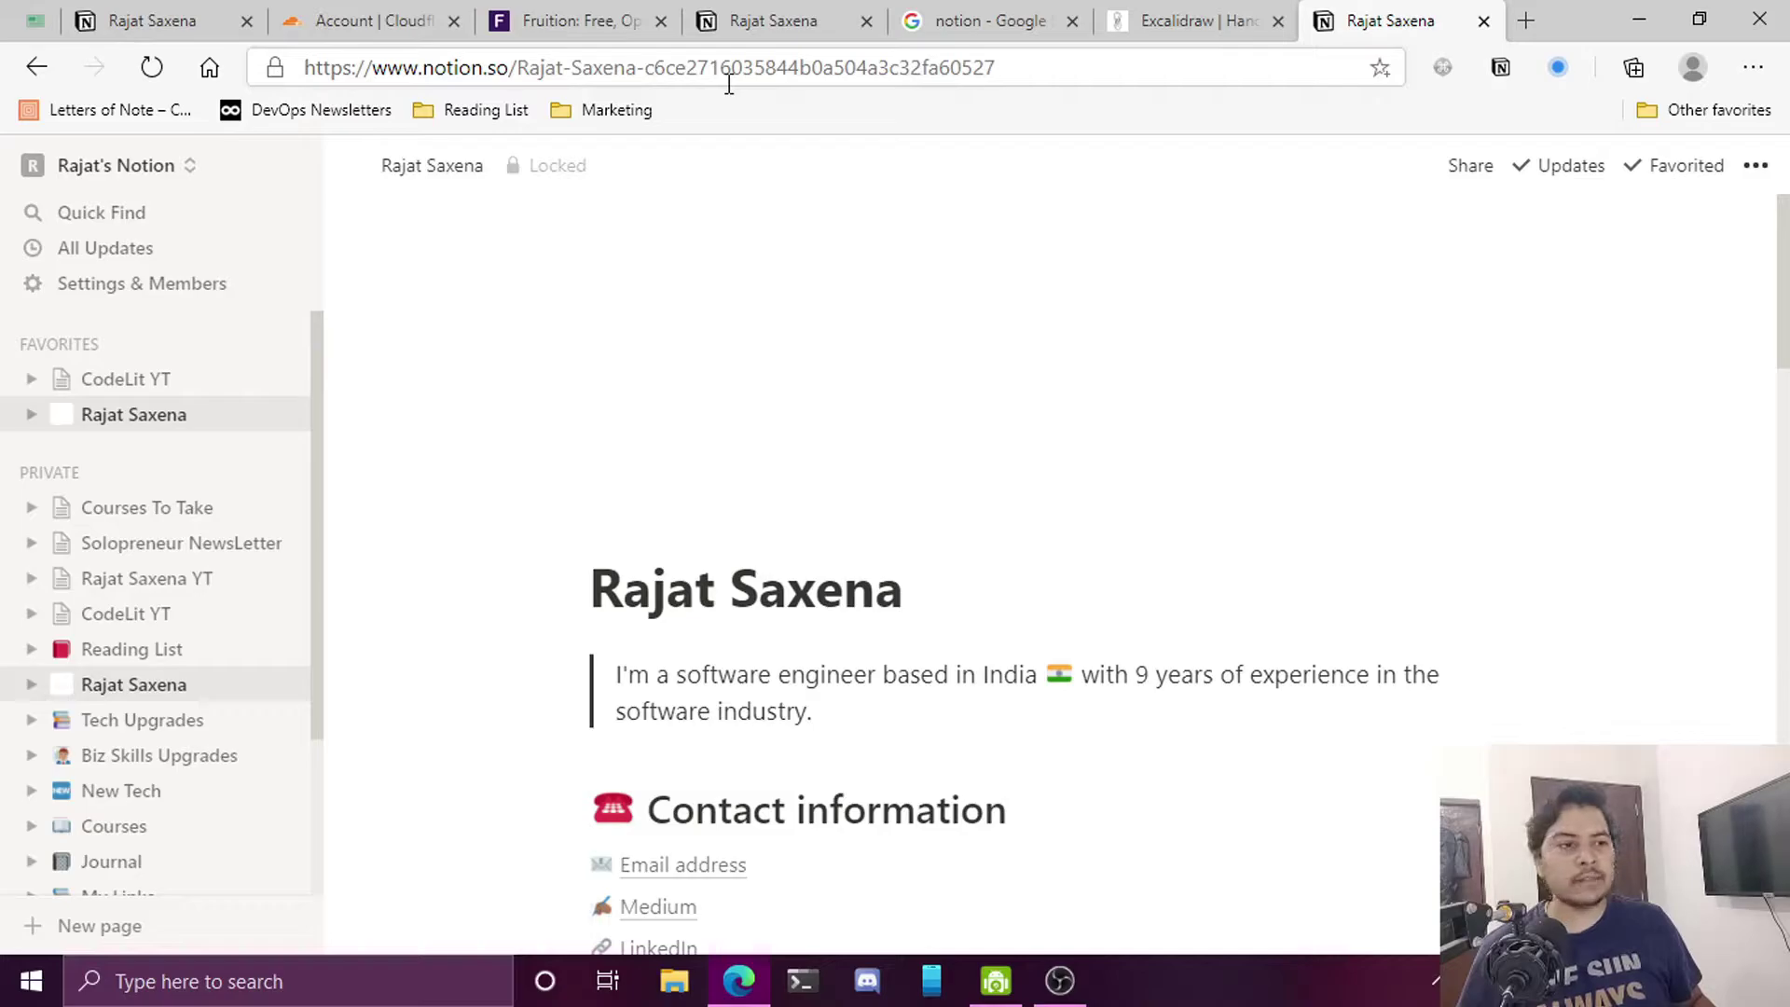
drag(515, 70, 1015, 55)
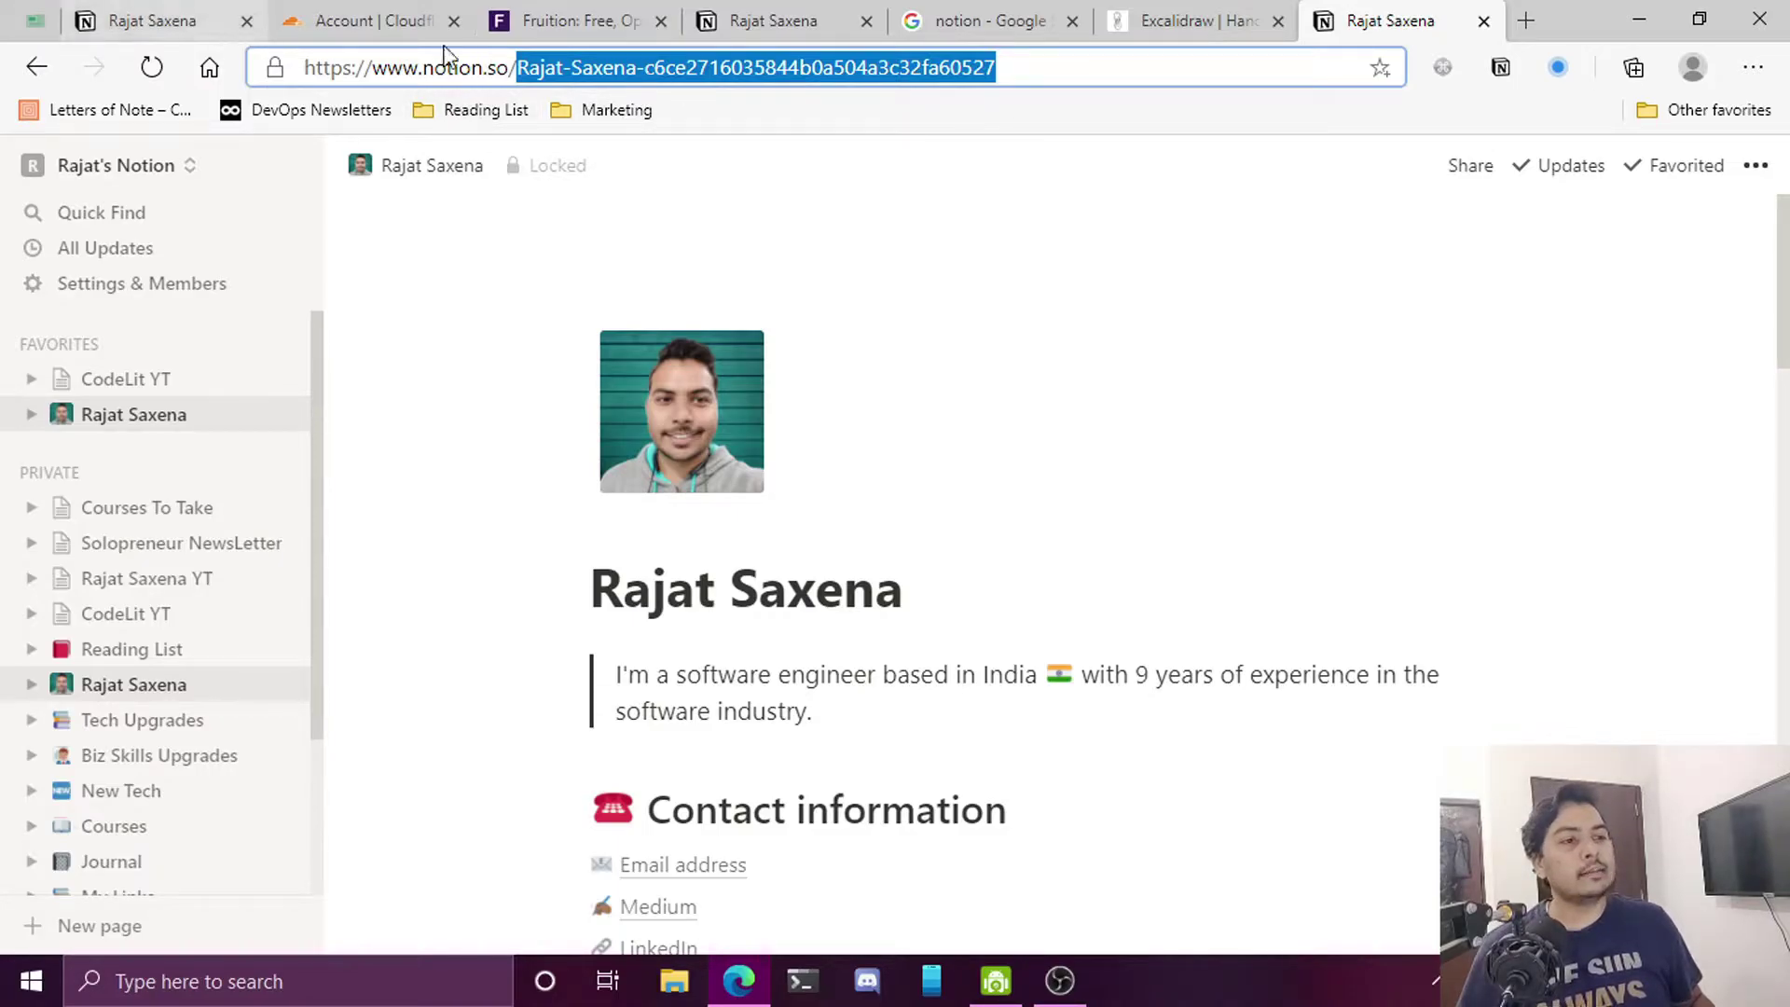
double_click(494, 66)
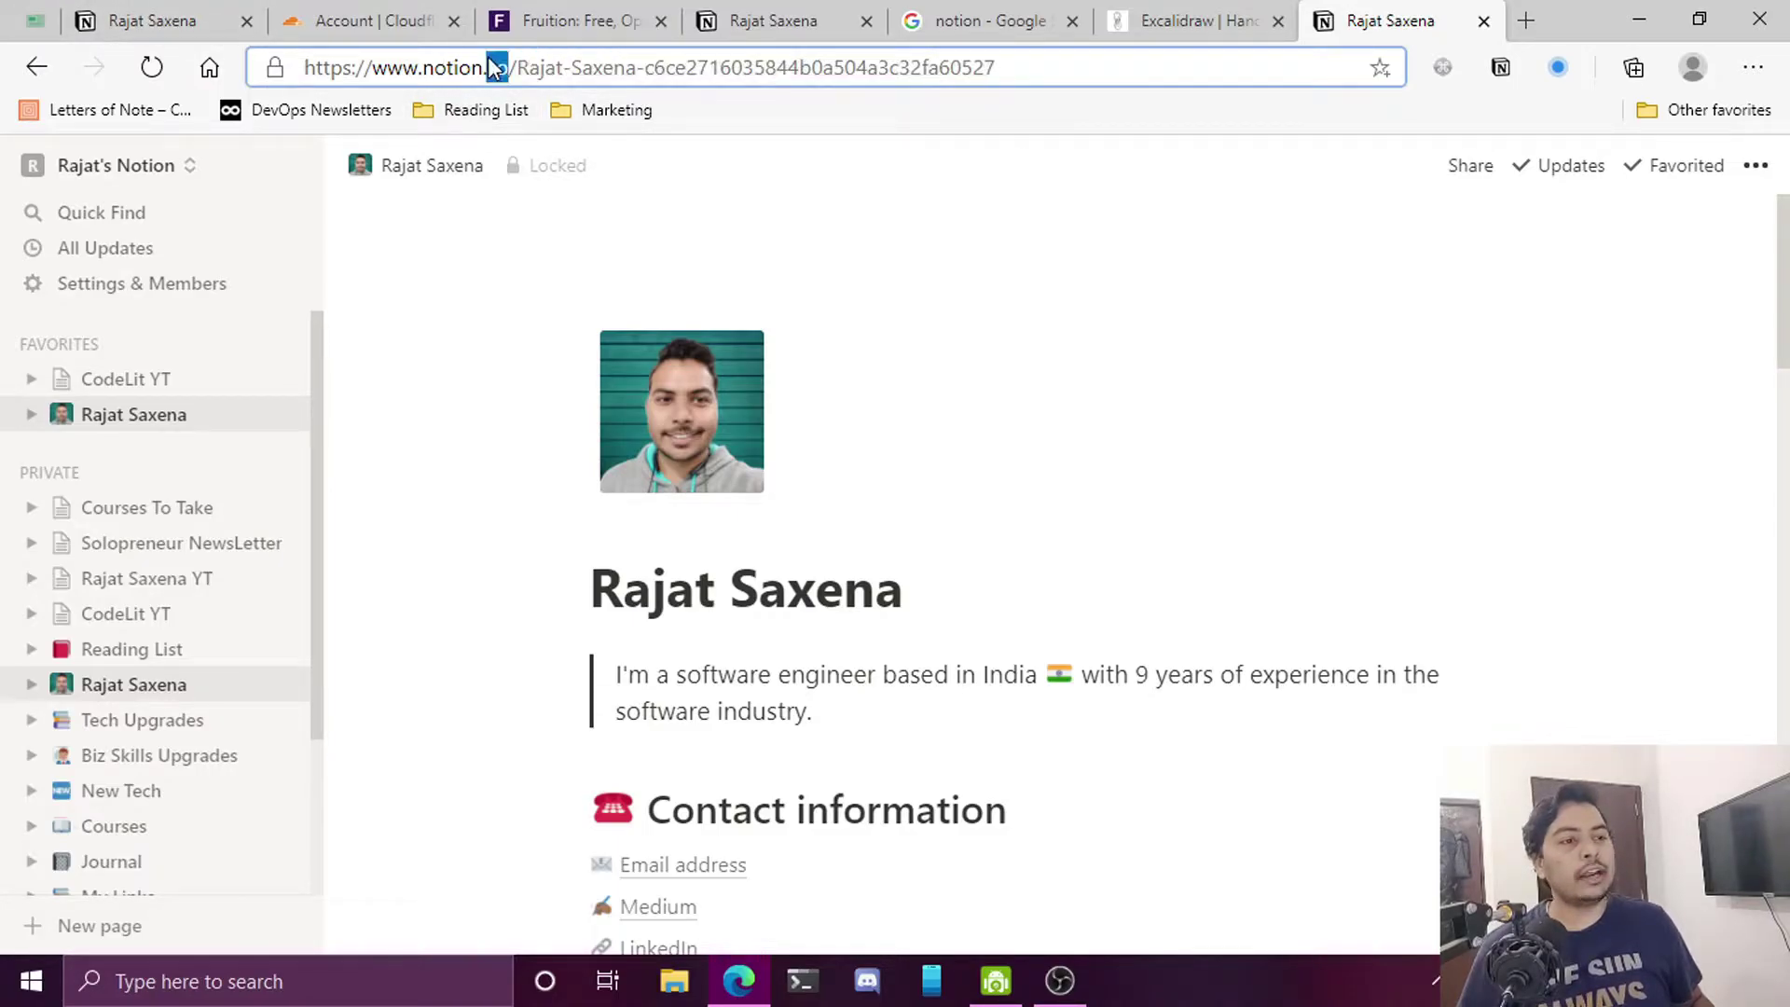
Compare the live resume site's address and Fruition guide, then create a new private Notion page
click(184, 23)
click(548, 68)
drag(587, 68, 312, 68)
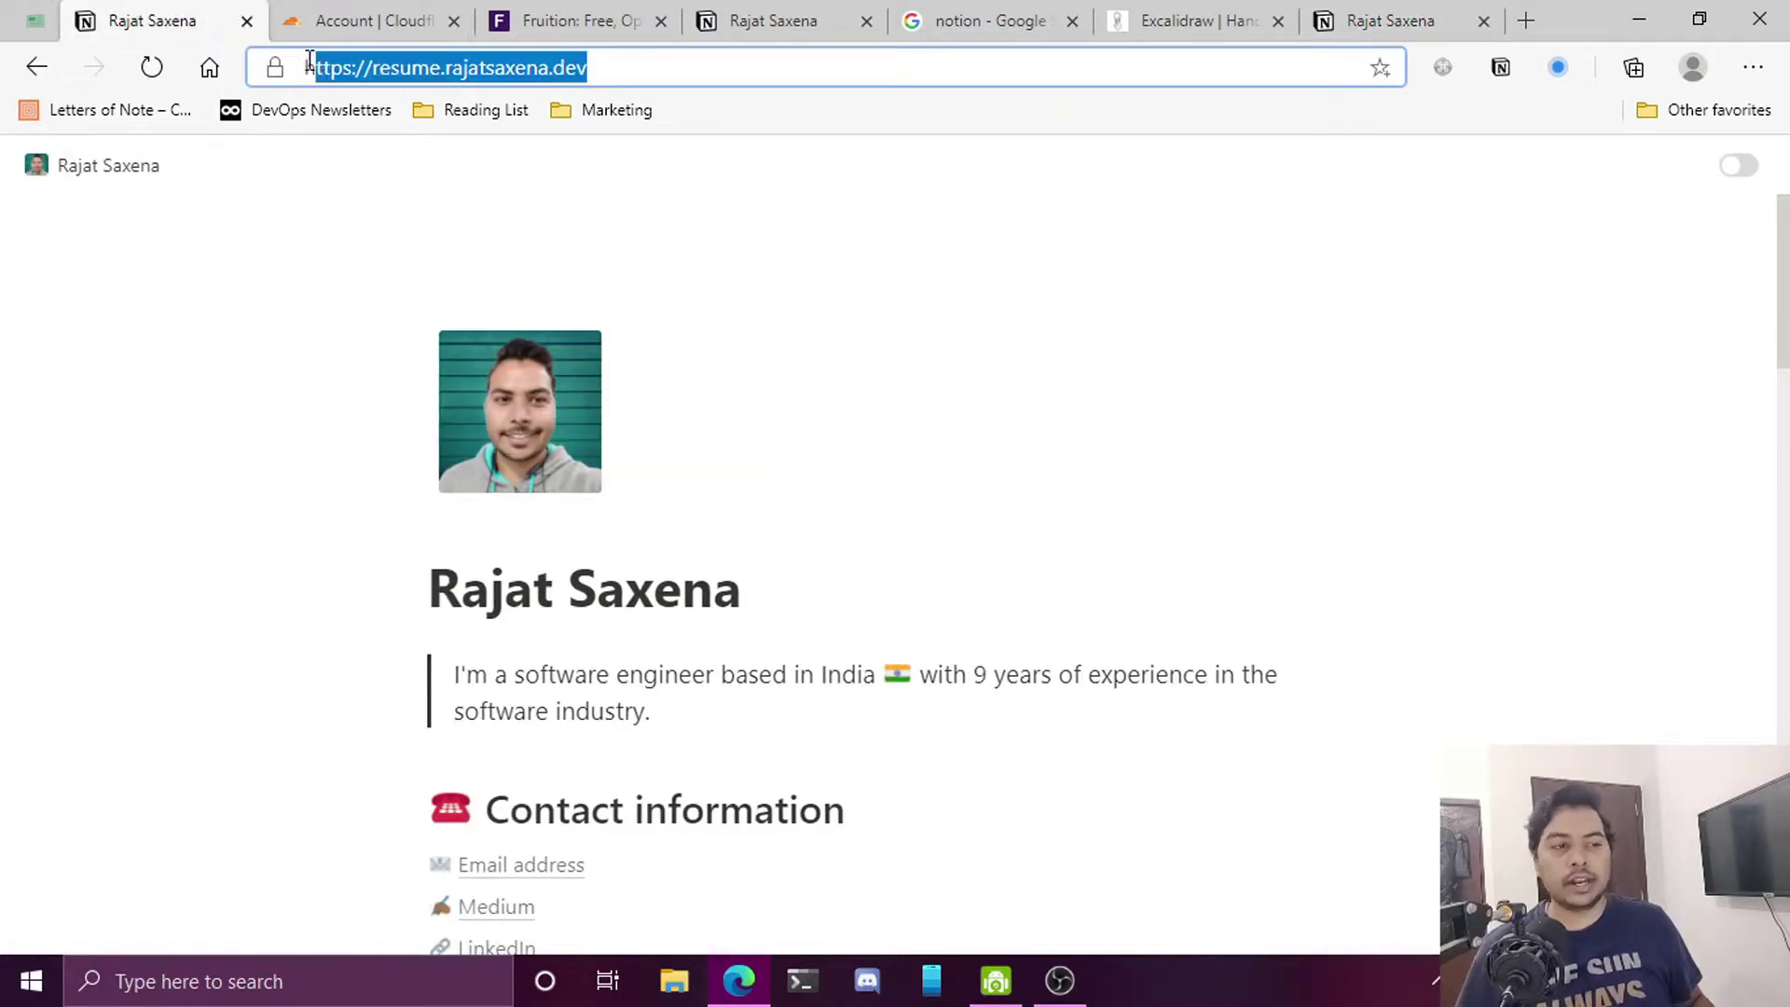
click(525, 13)
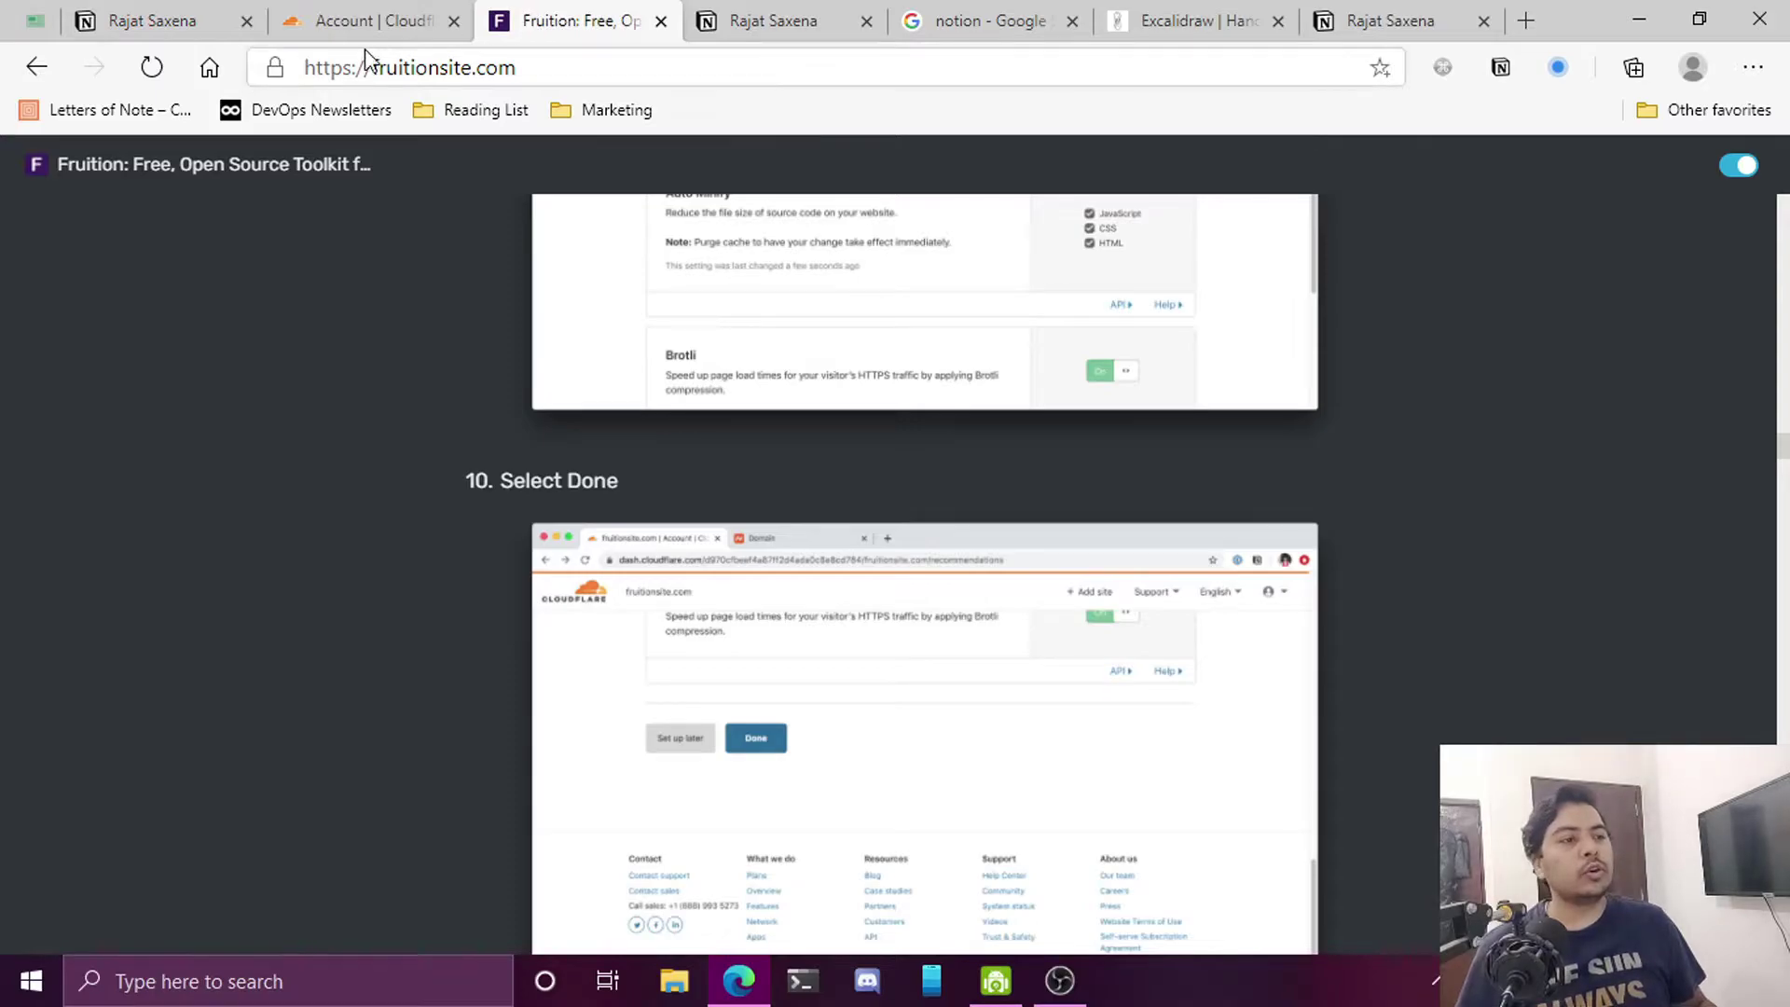
click(1390, 20)
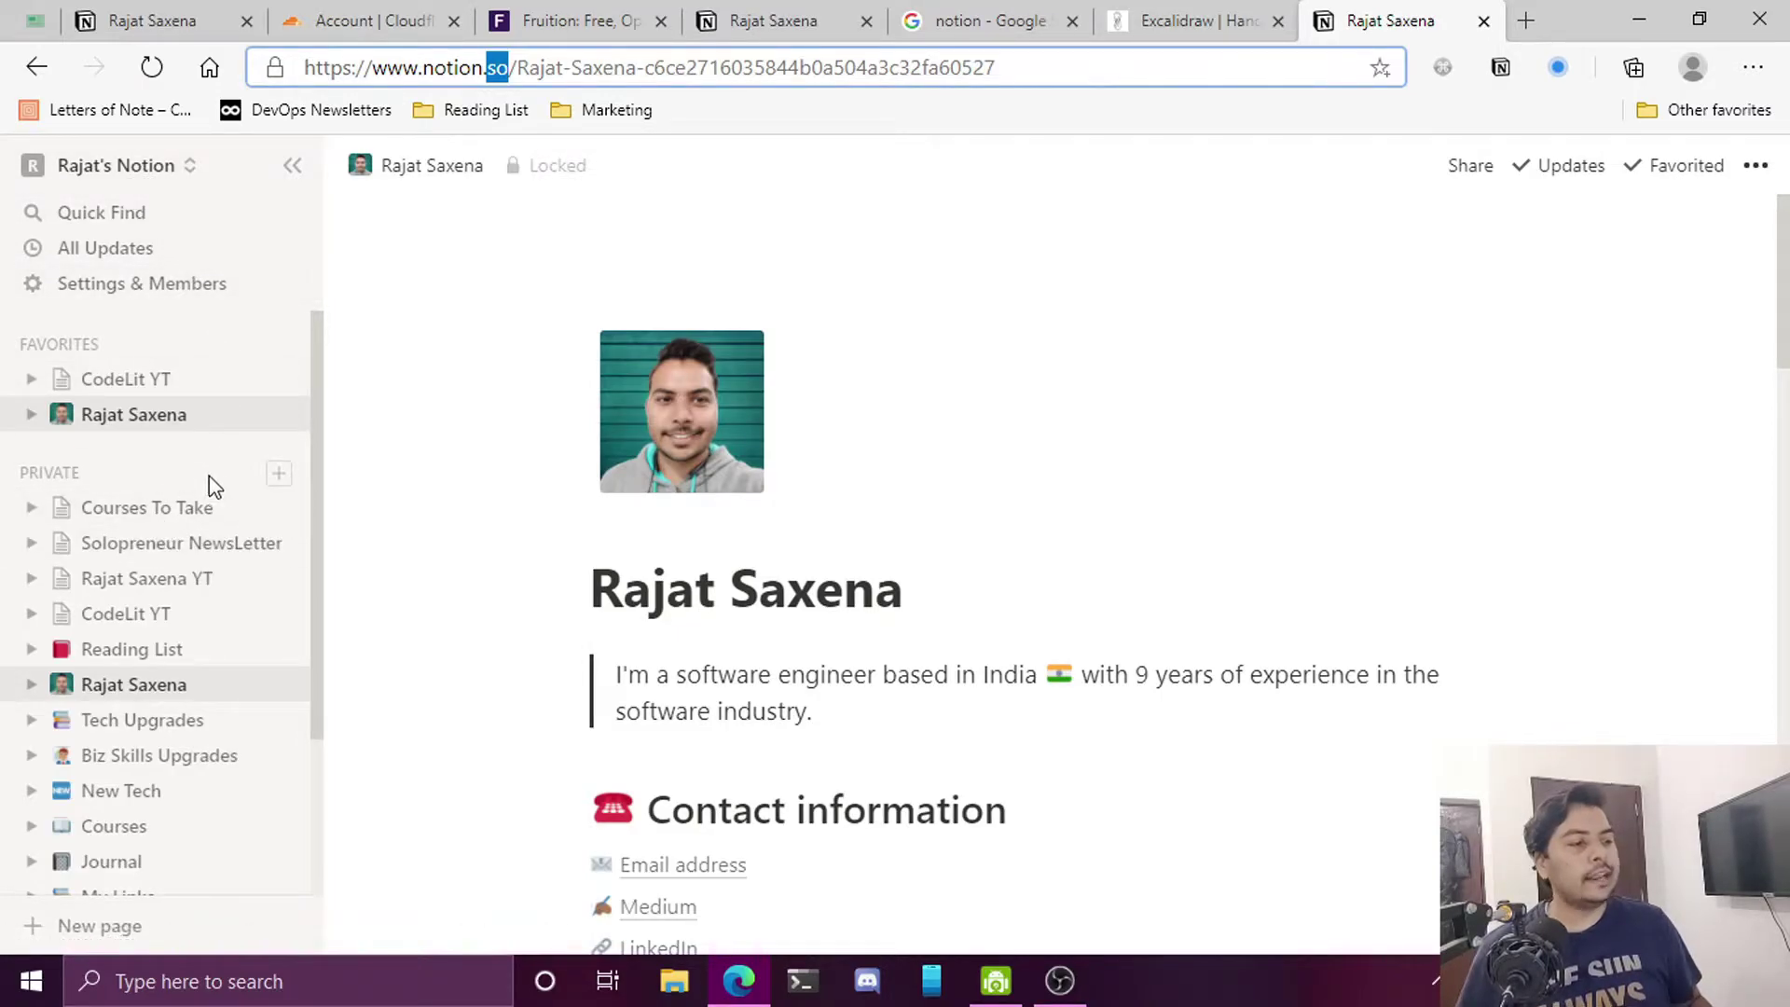
click(278, 477)
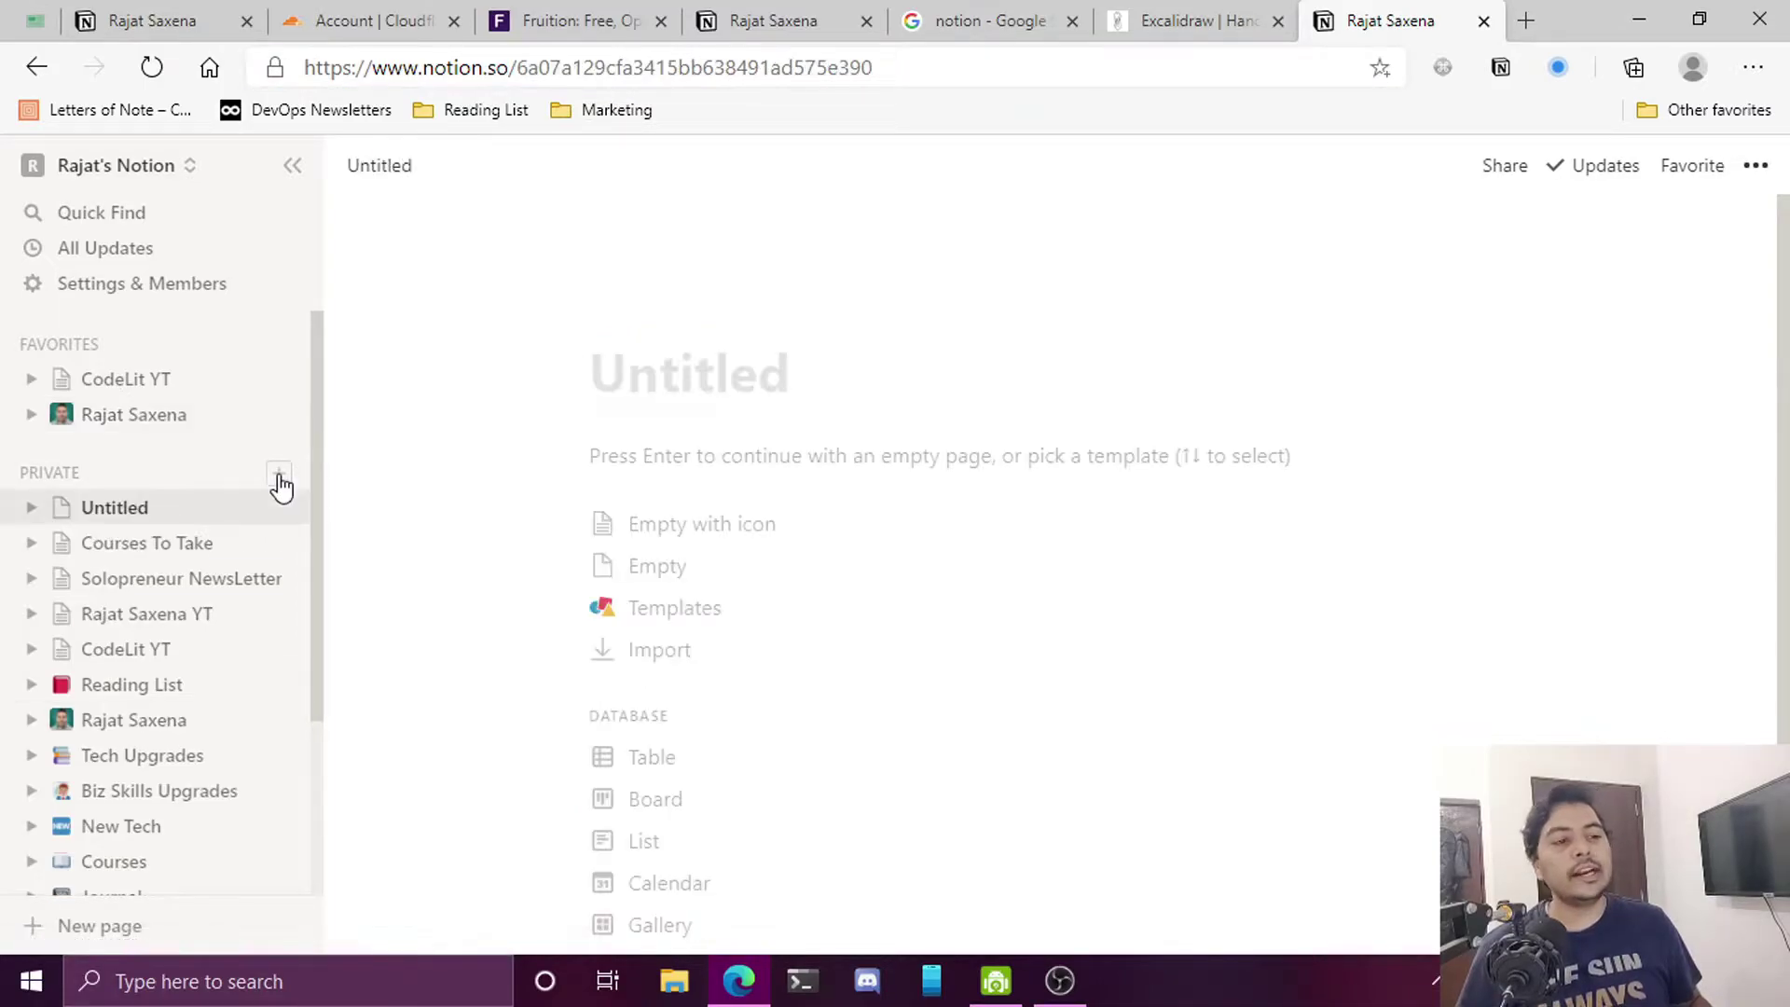
Browse the template gallery and preview the Resume template
click(727, 620)
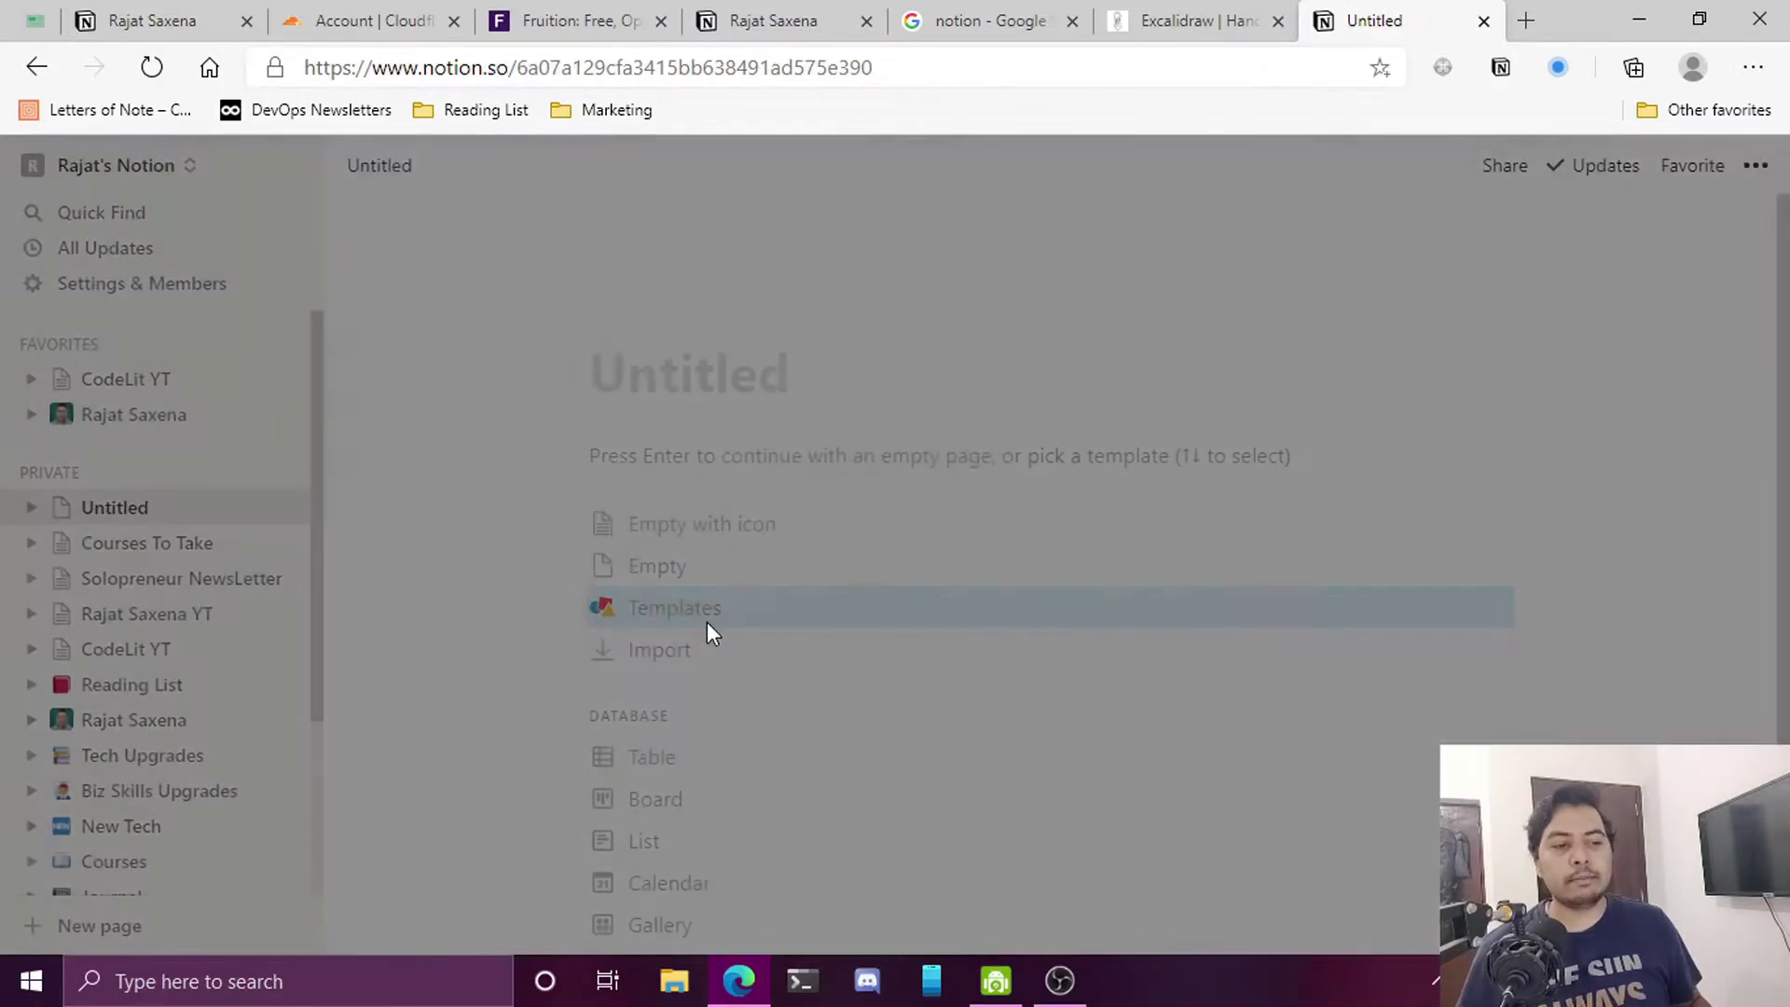
scroll(1513, 587, down, 4)
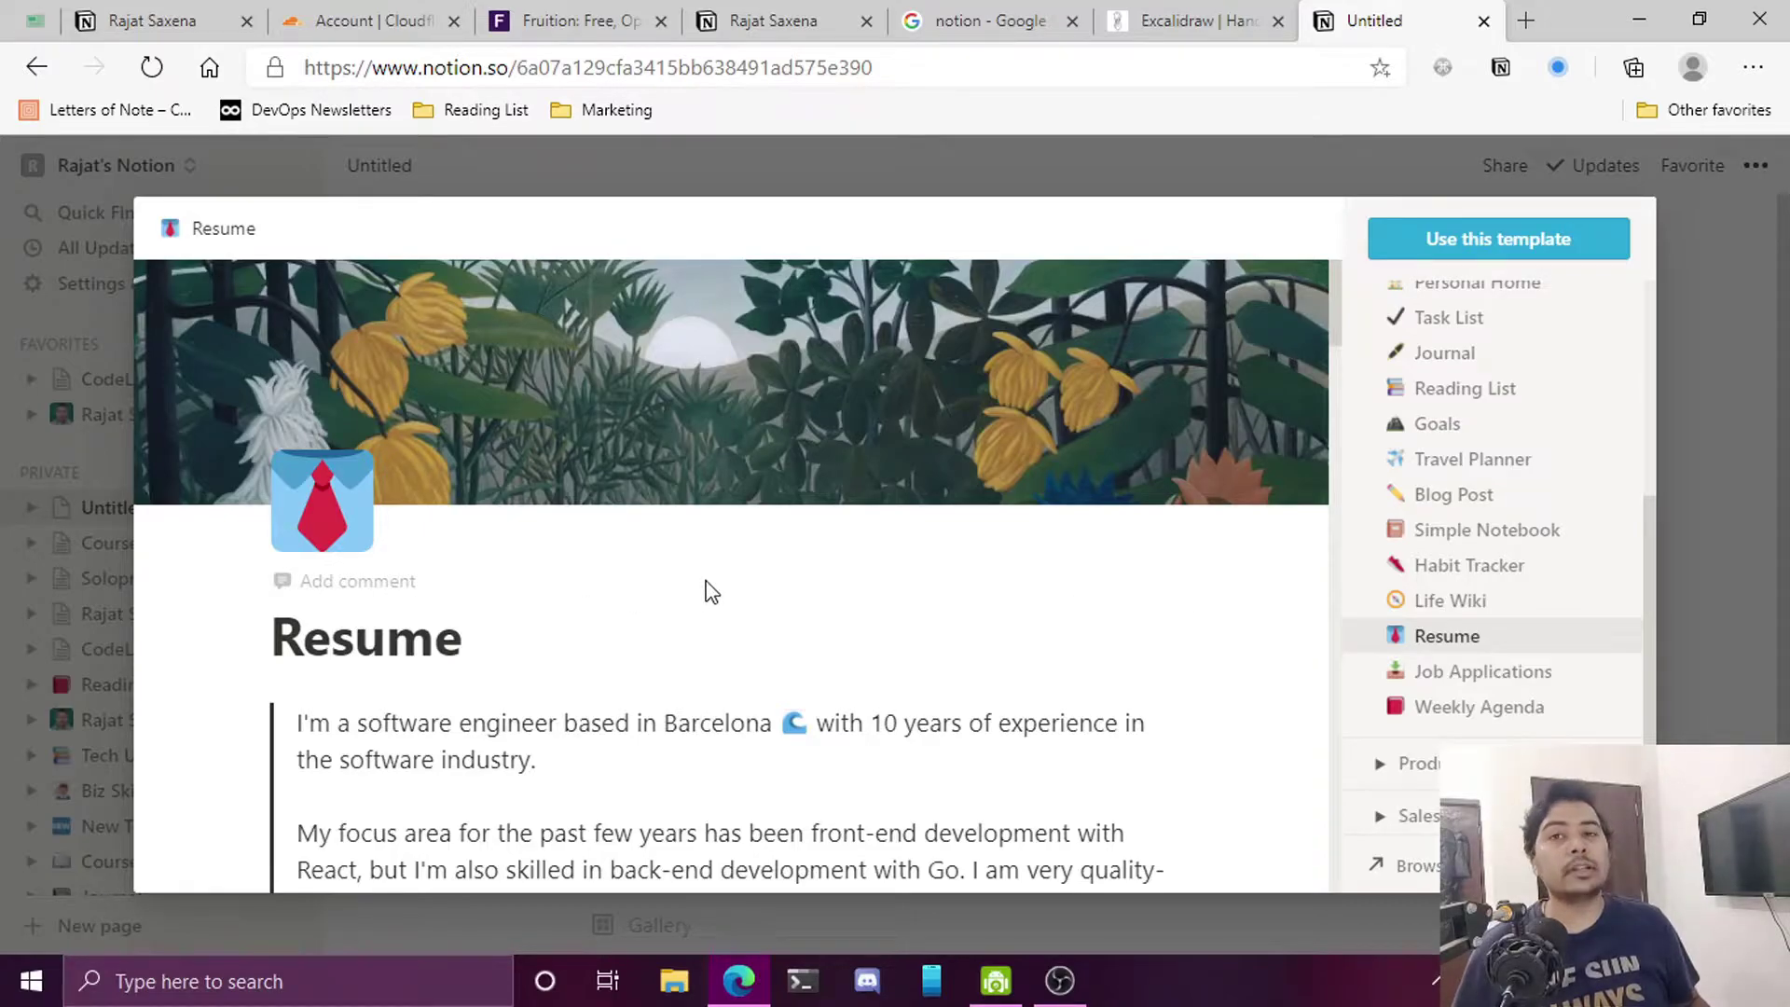
scroll(709, 589, down, 6)
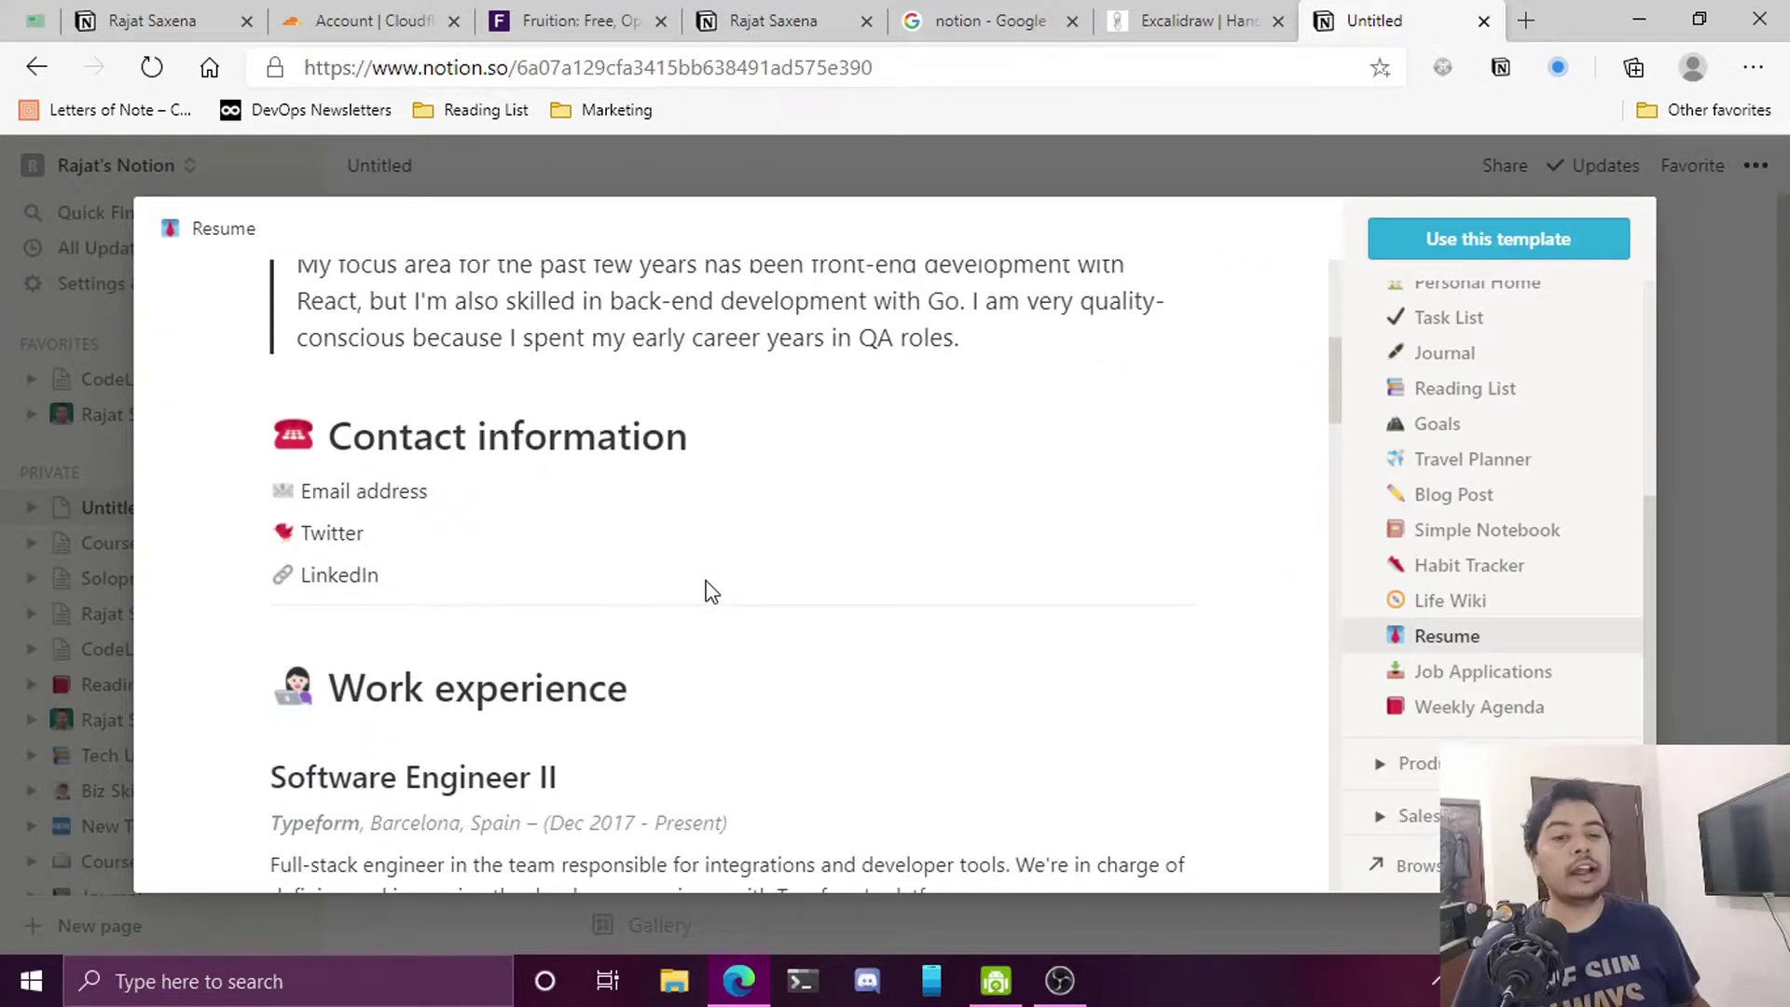
scroll(640, 559, down, 15)
scroll(640, 558, down, 15)
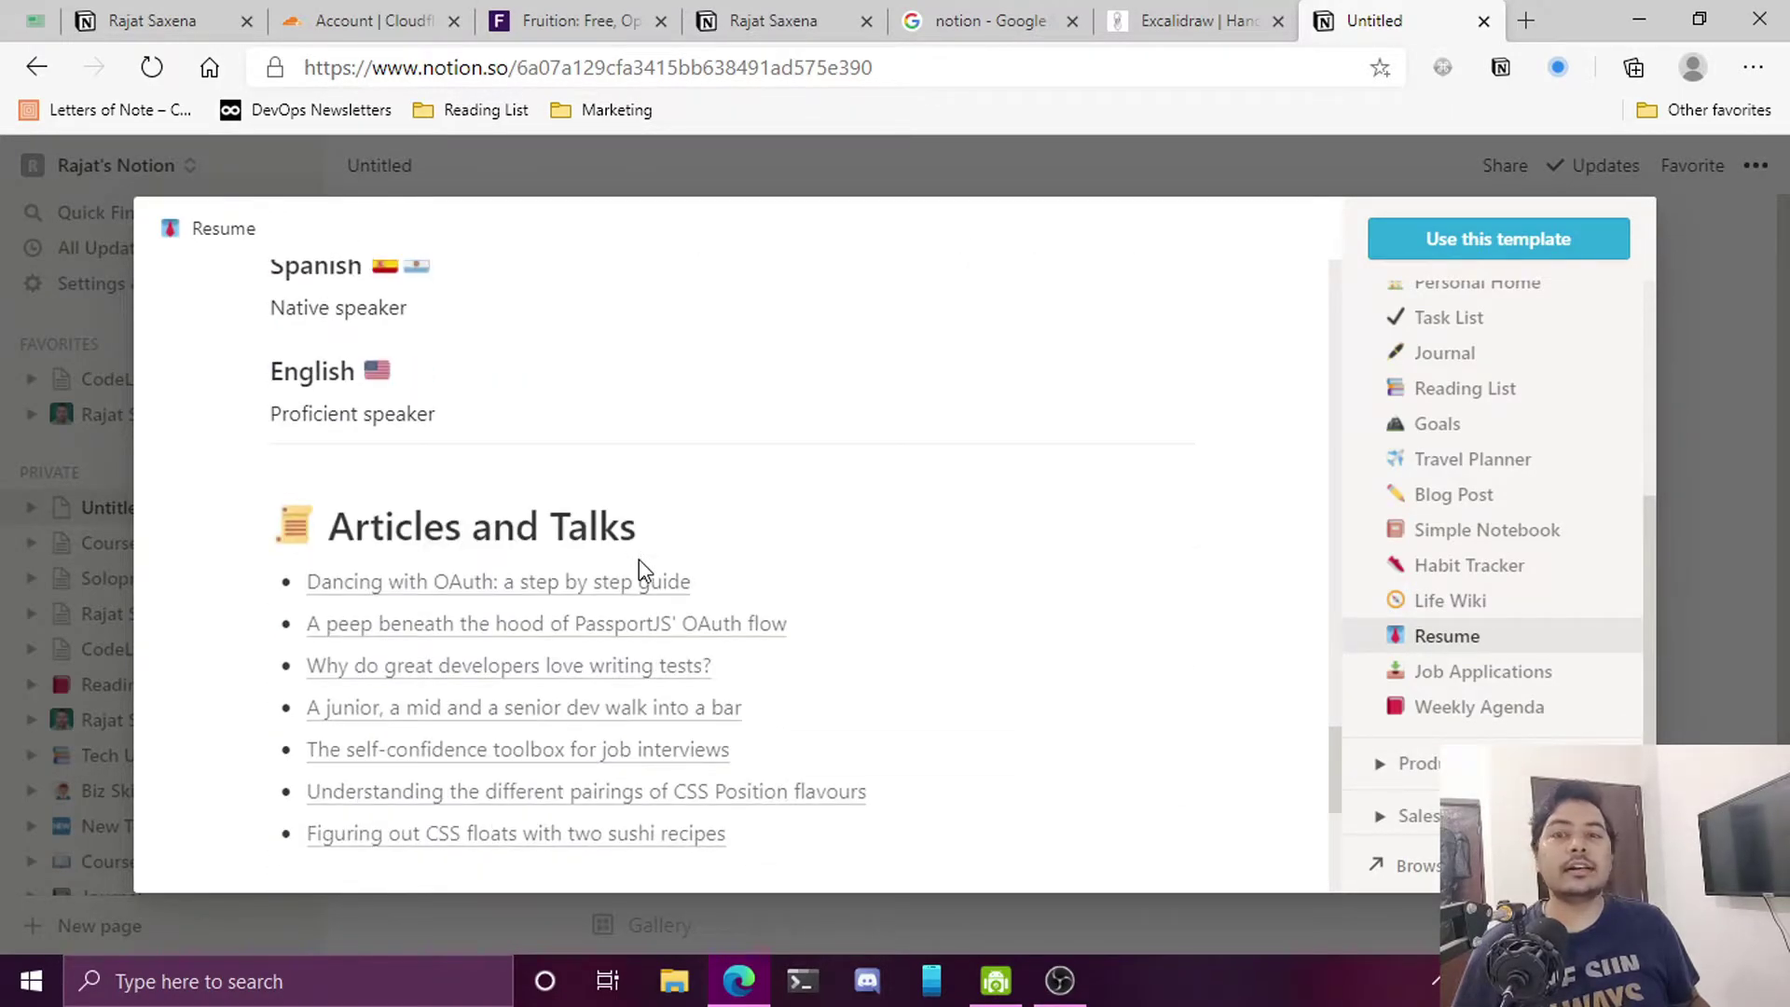
scroll(639, 557, down, 5)
scroll(640, 560, up, 5)
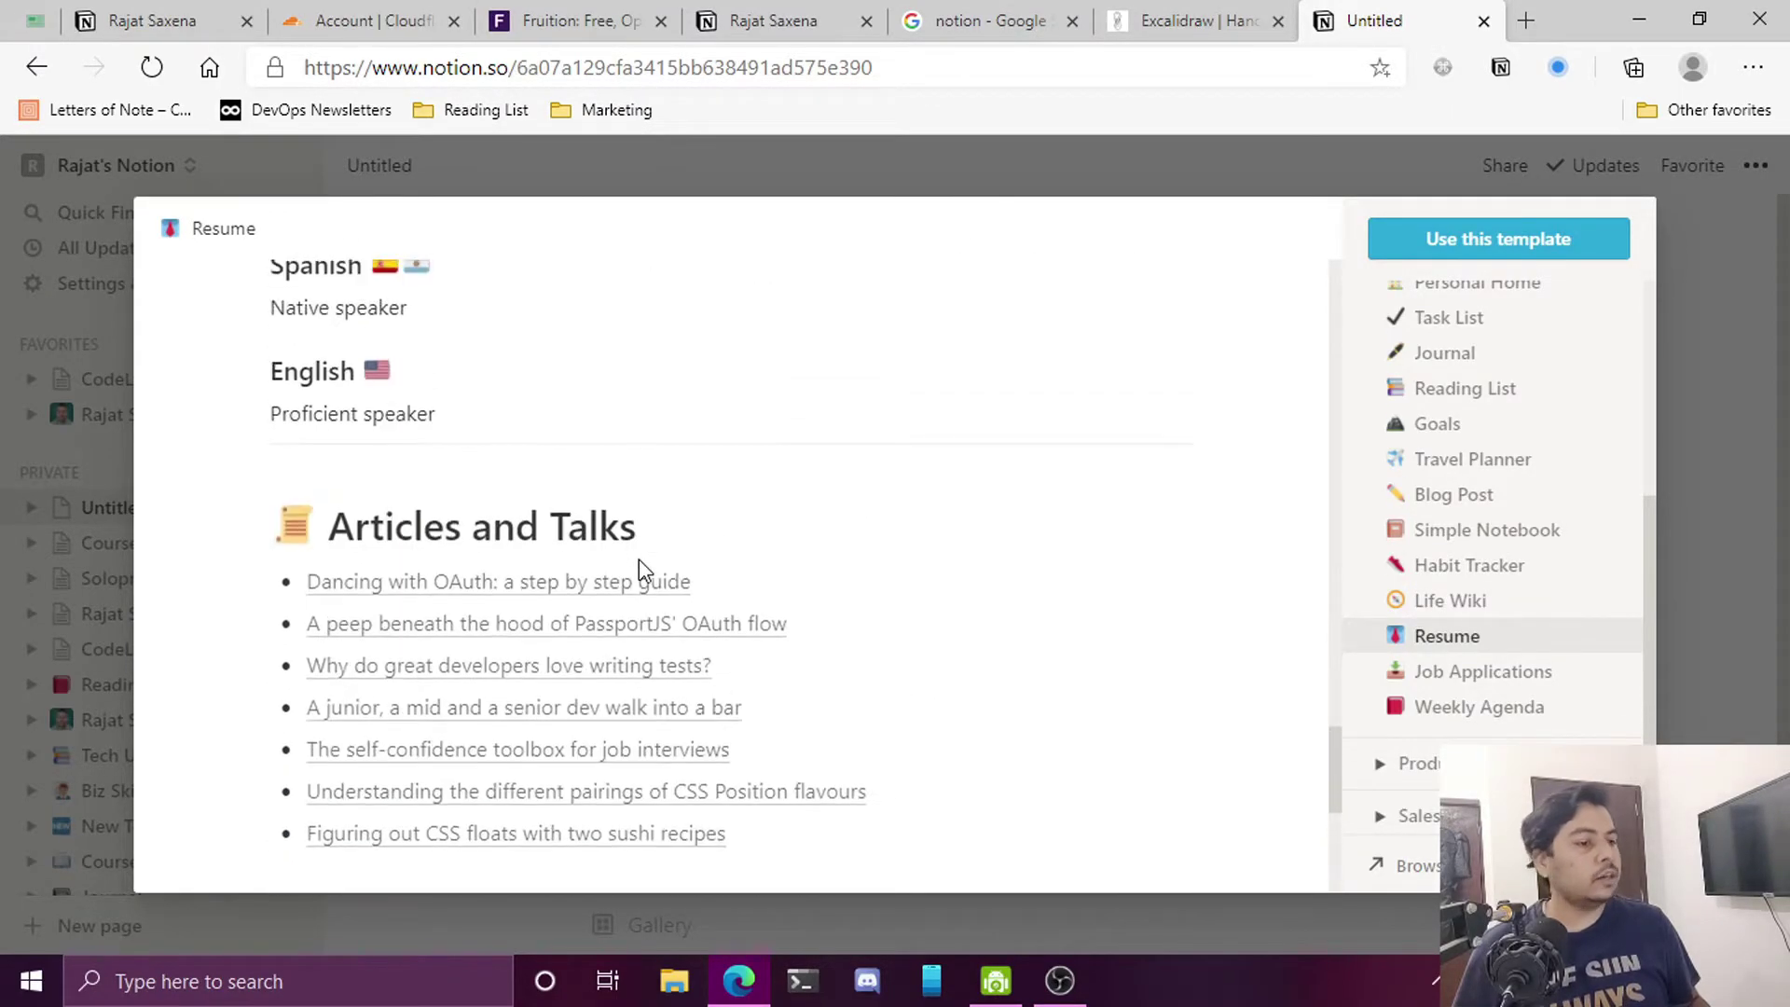
Compare the preview with the live resume site, then apply the Resume template
click(193, 11)
scroll(783, 731, down, 10)
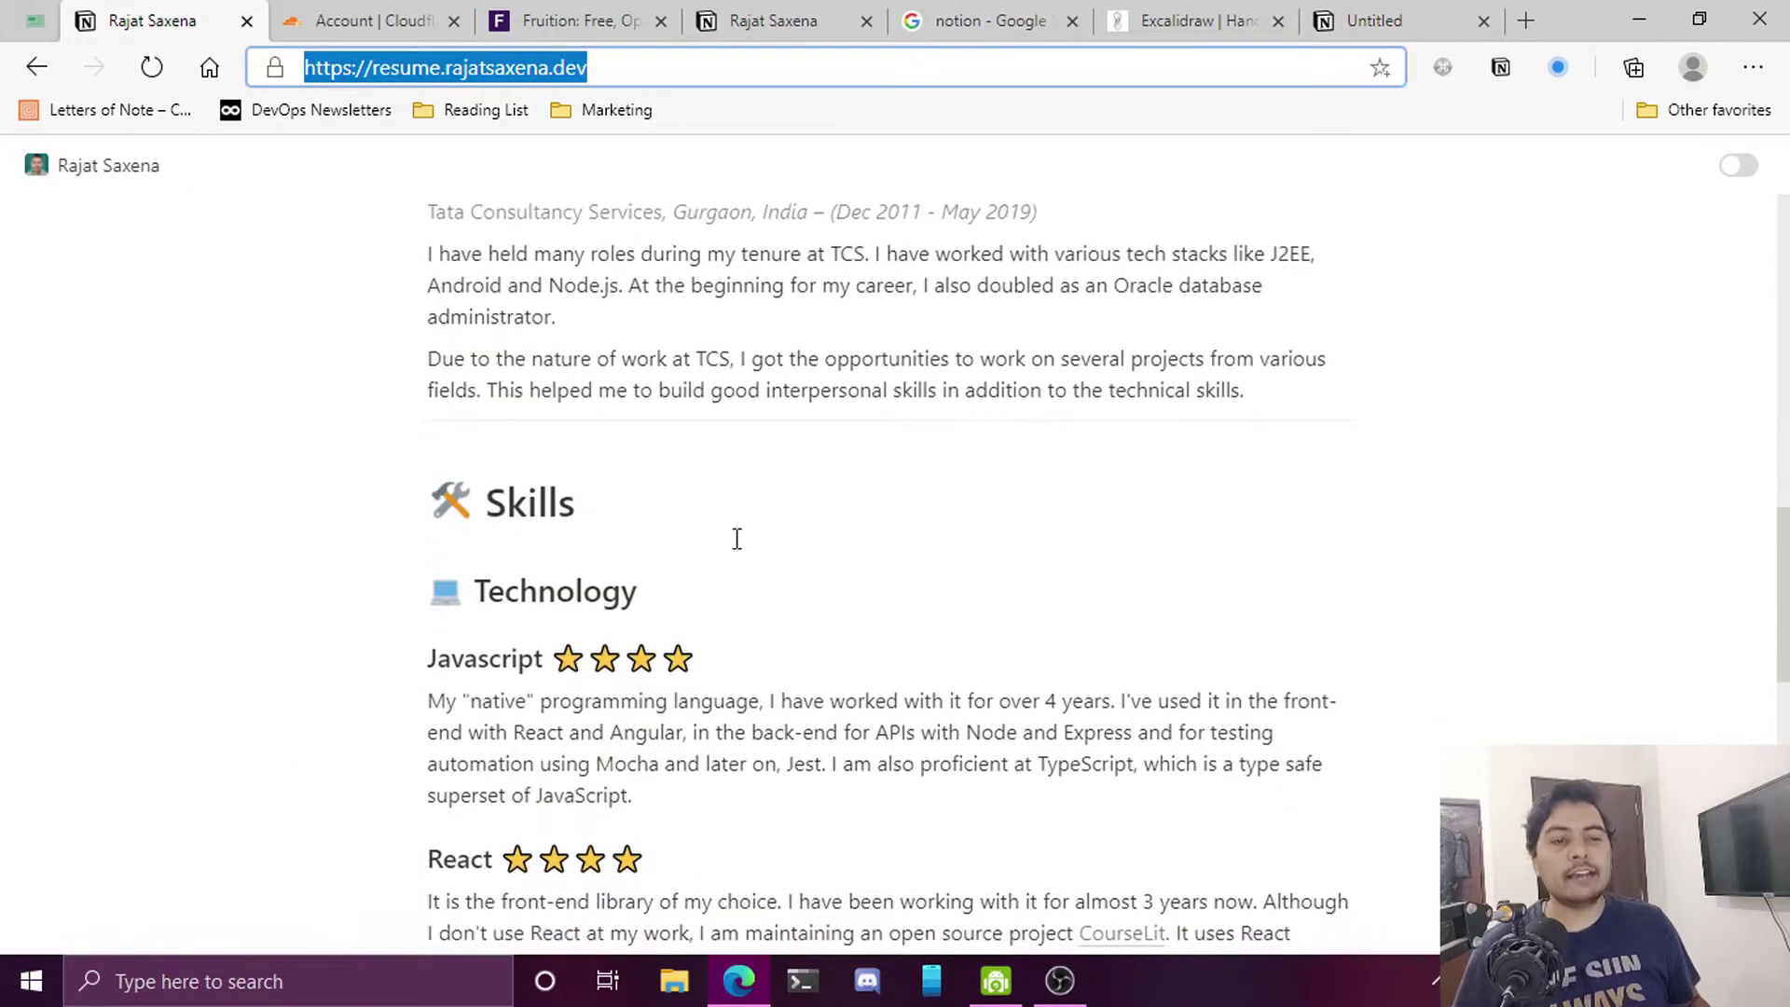
click(1380, 23)
scroll(932, 466, down, 5)
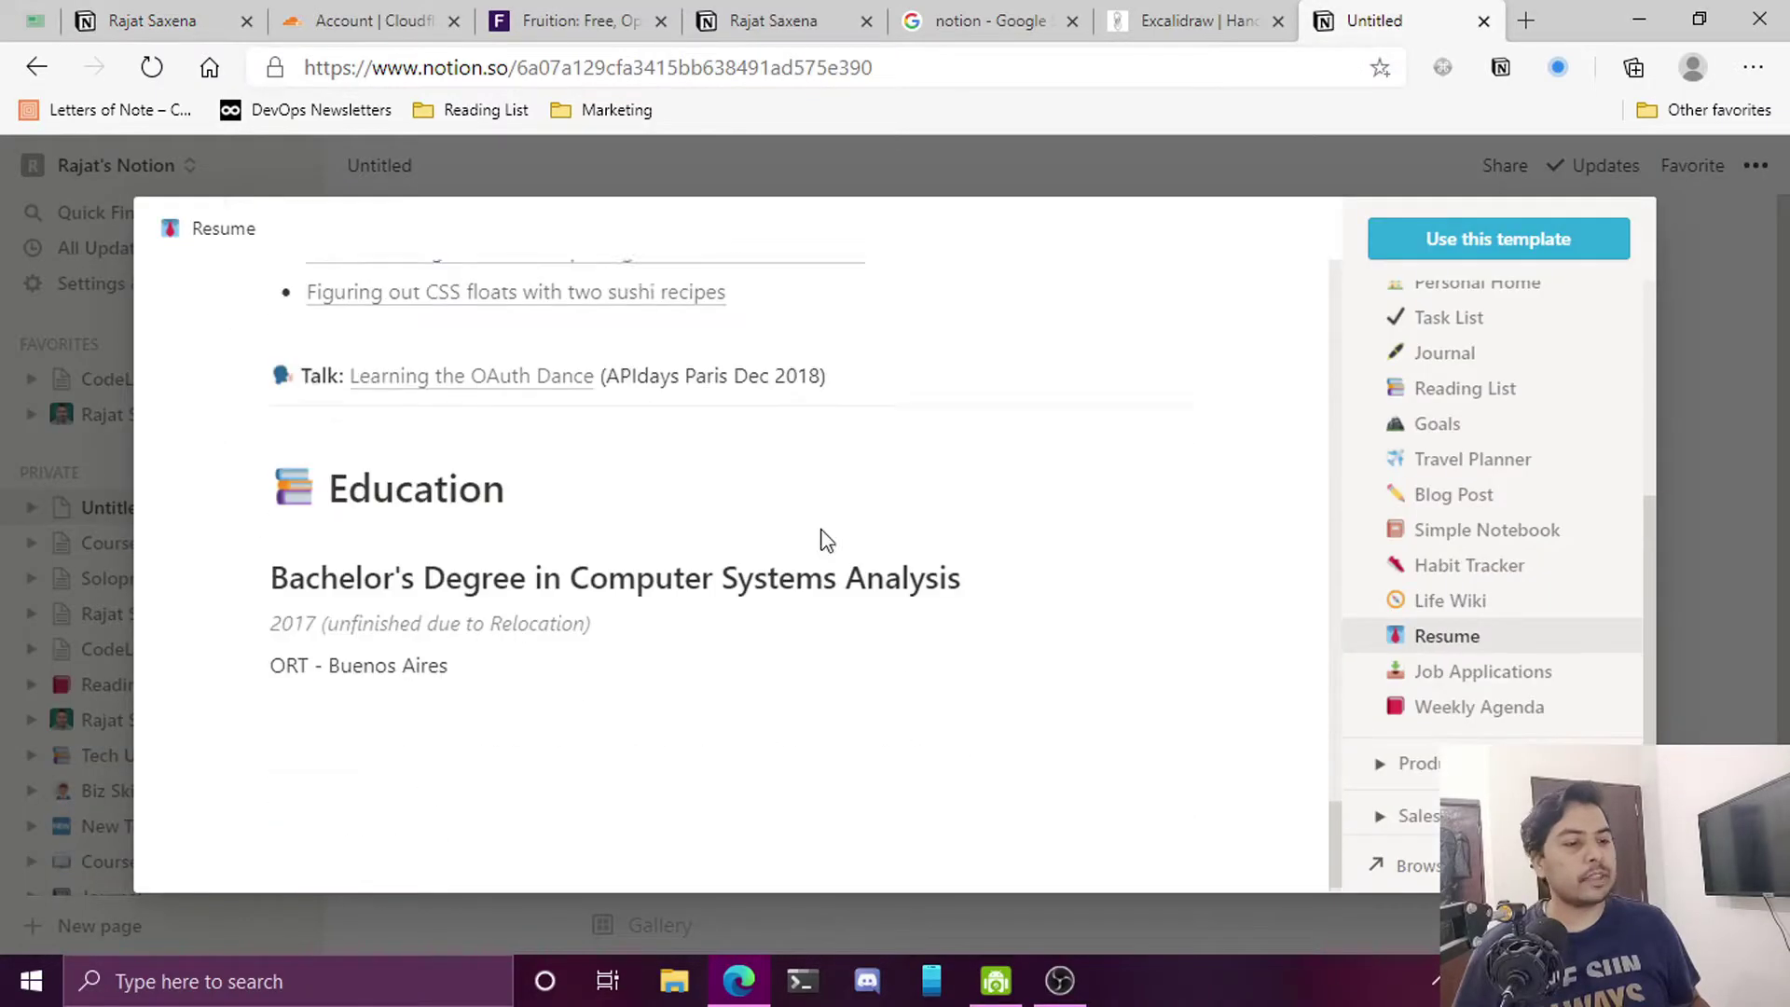
click(1492, 241)
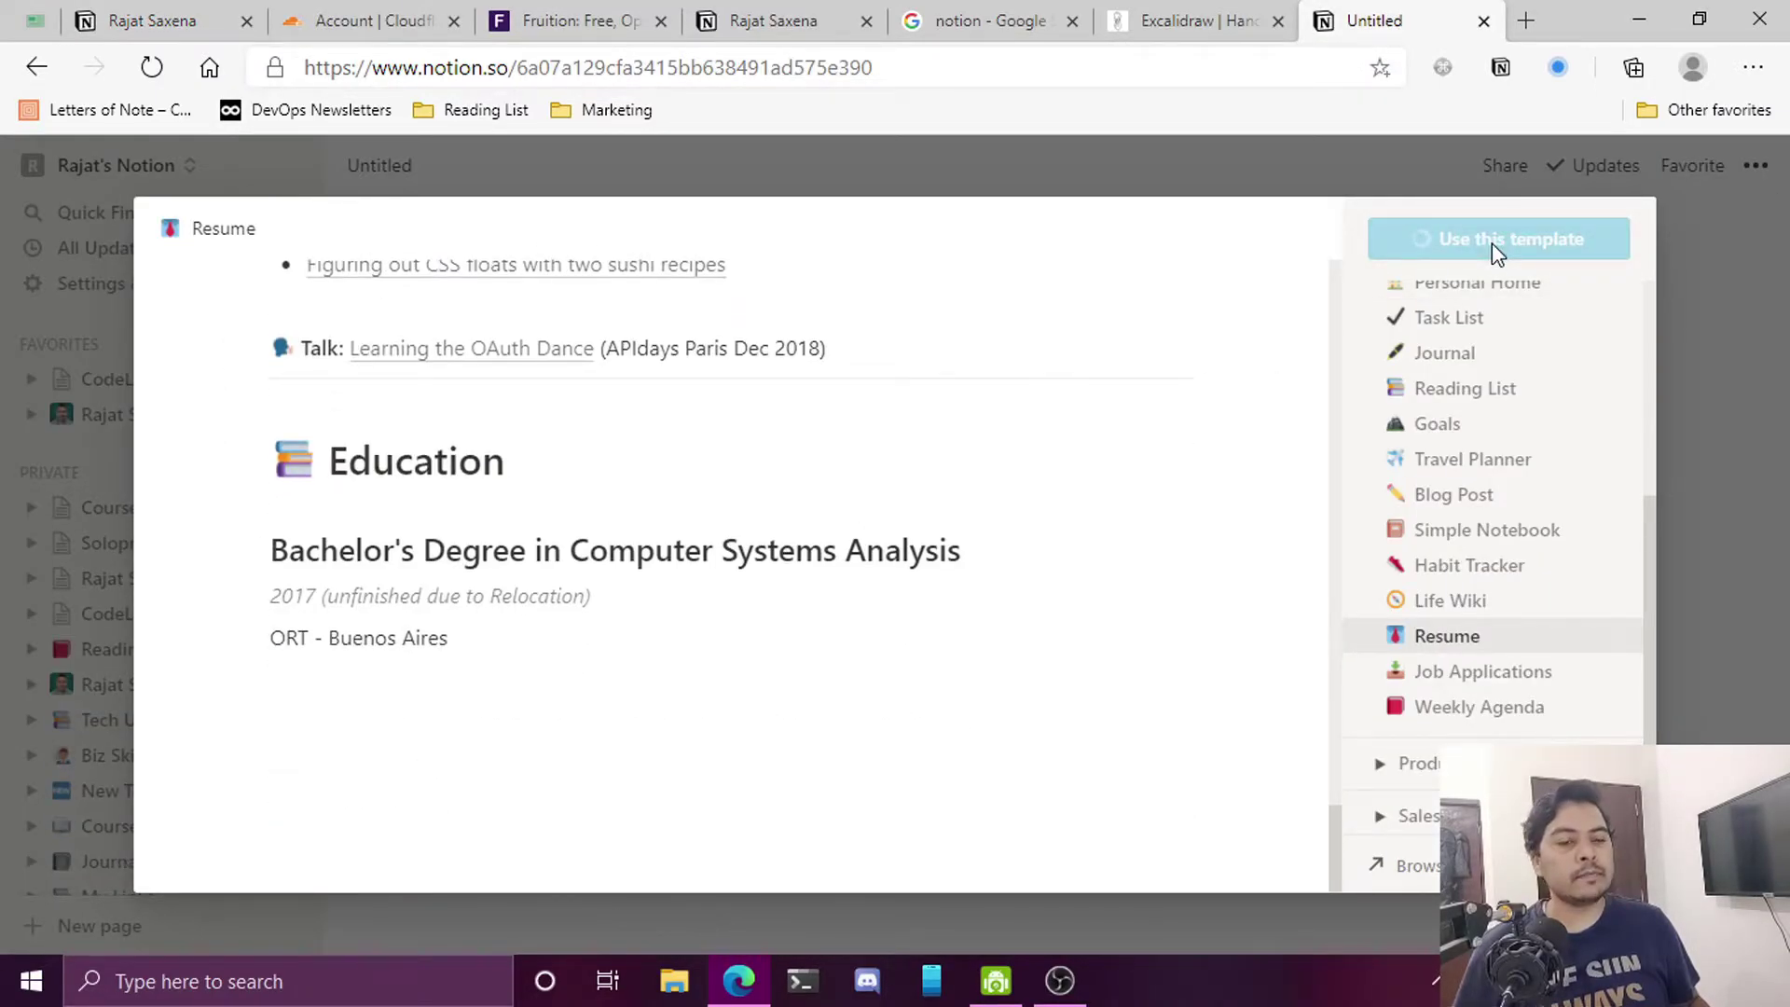
scroll(935, 583, down, 5)
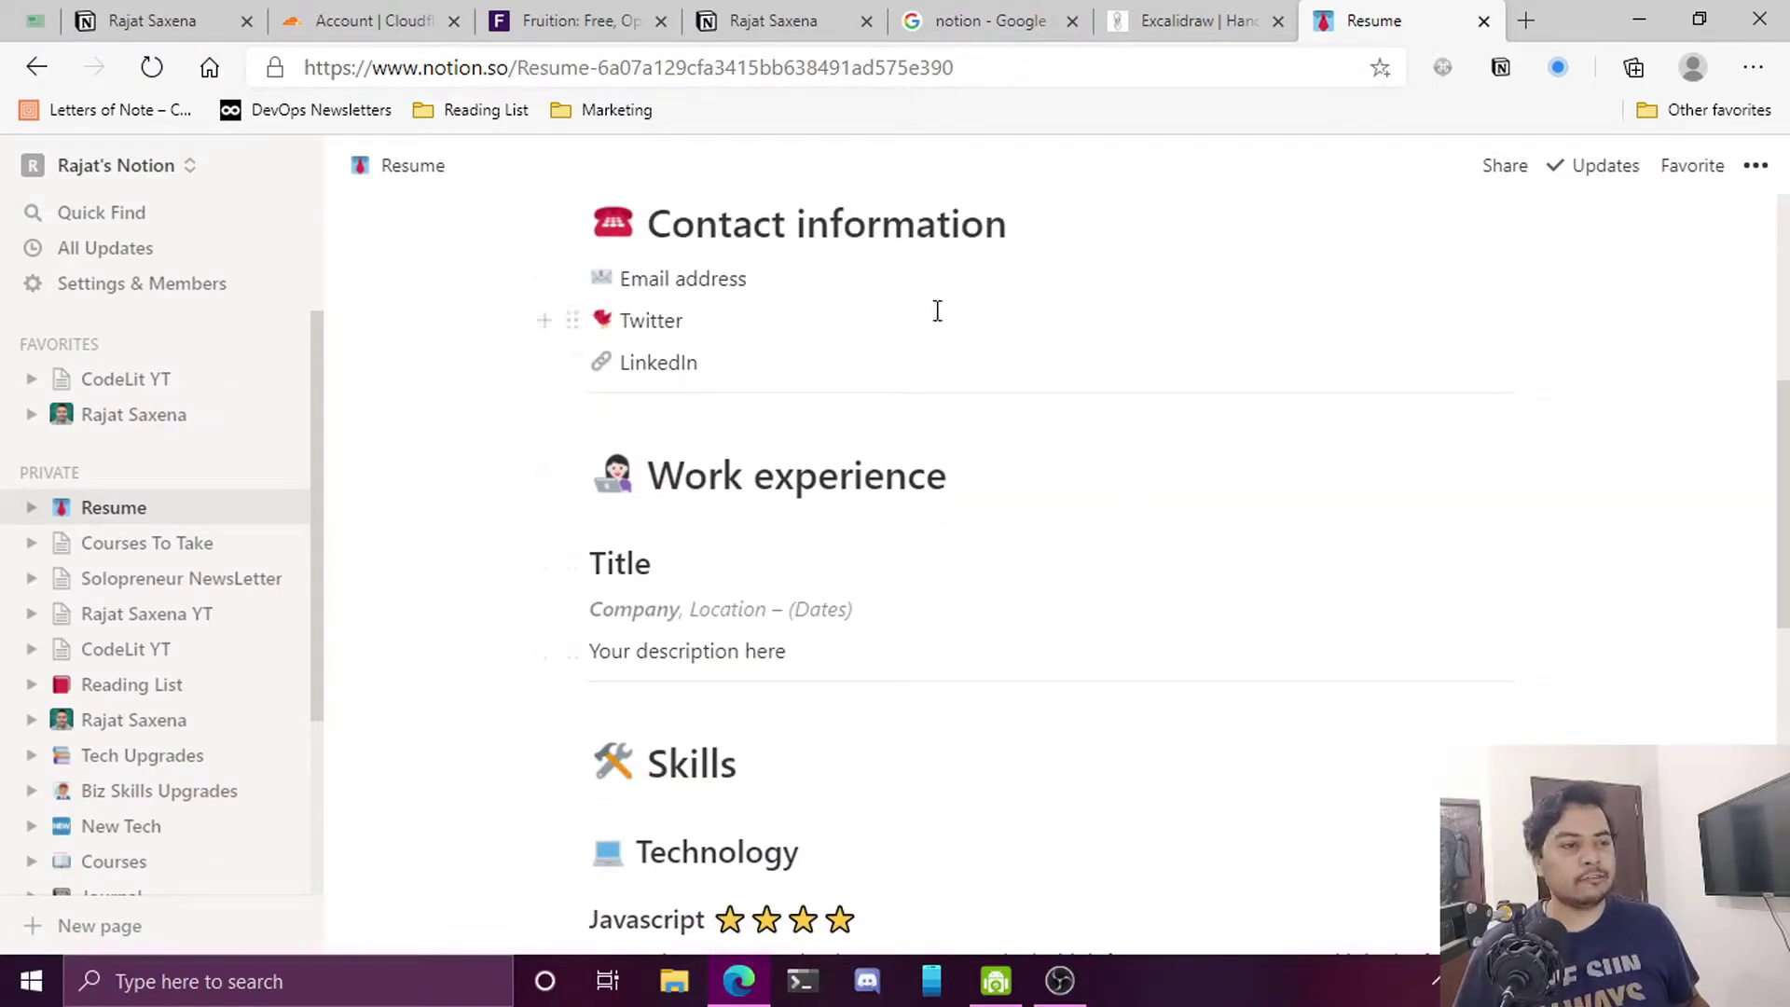
Select the new Resume page's address, then go to the Cloudflare account home listing three sites
scroll(937, 310, up, 6)
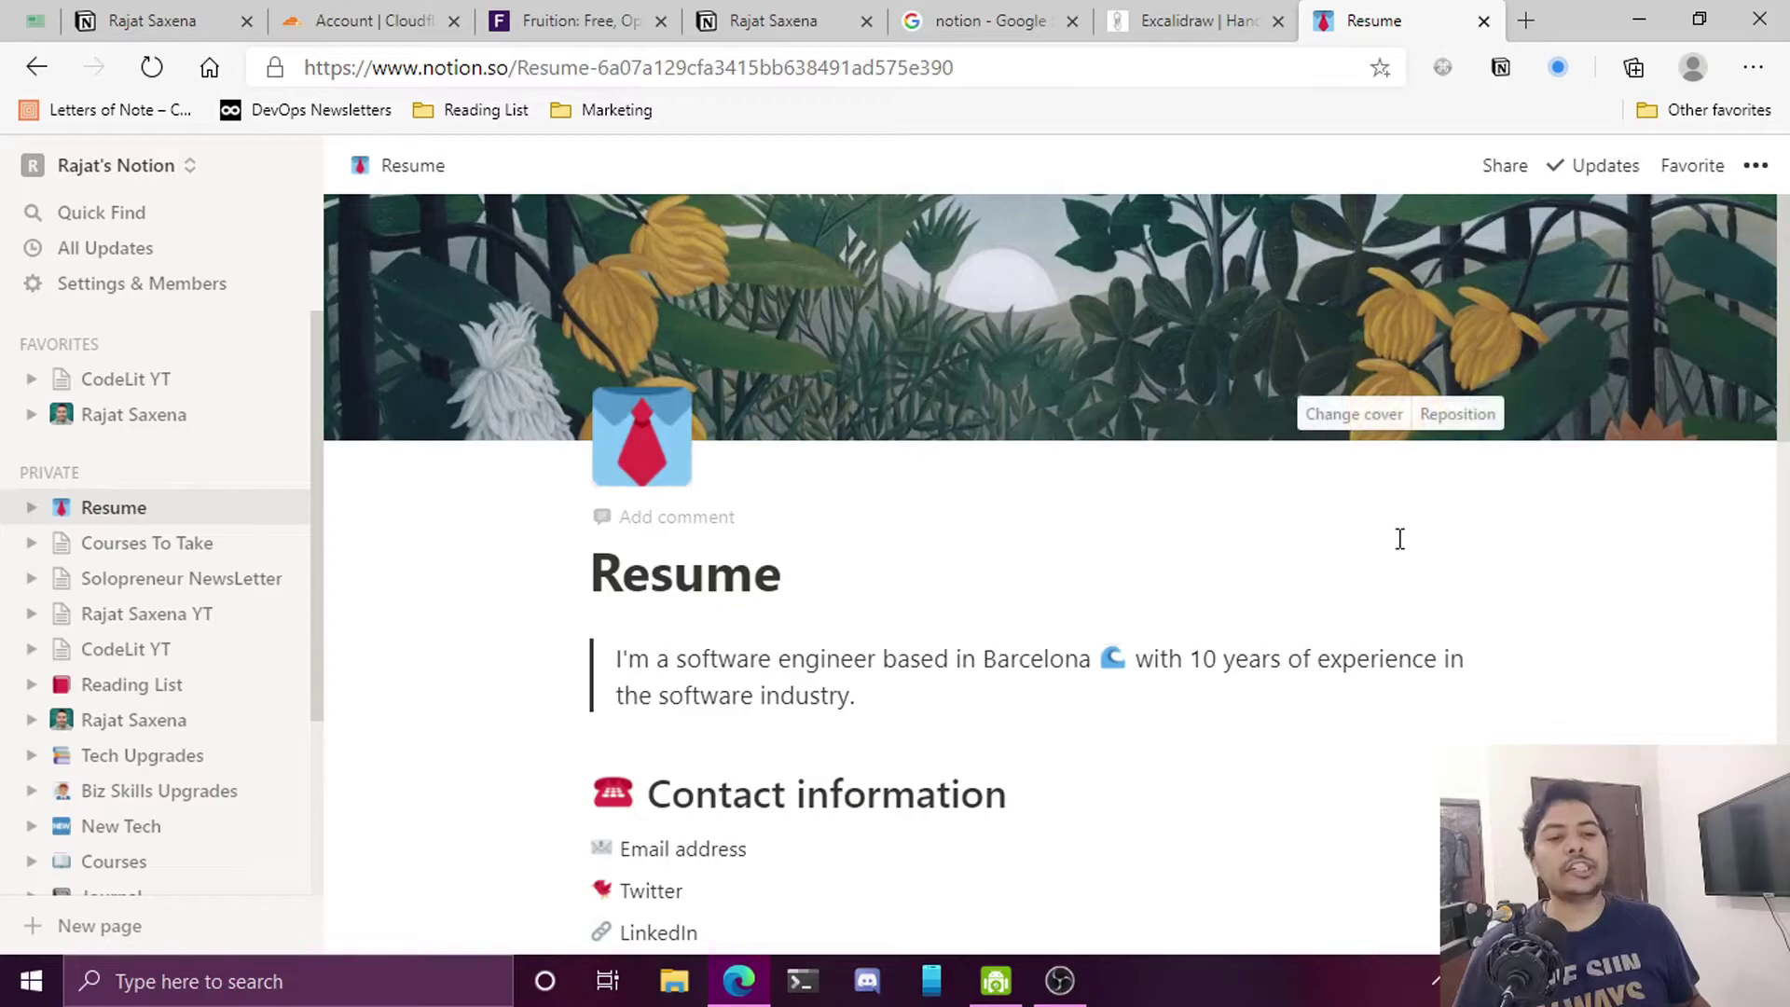
mouse_move(872, 411)
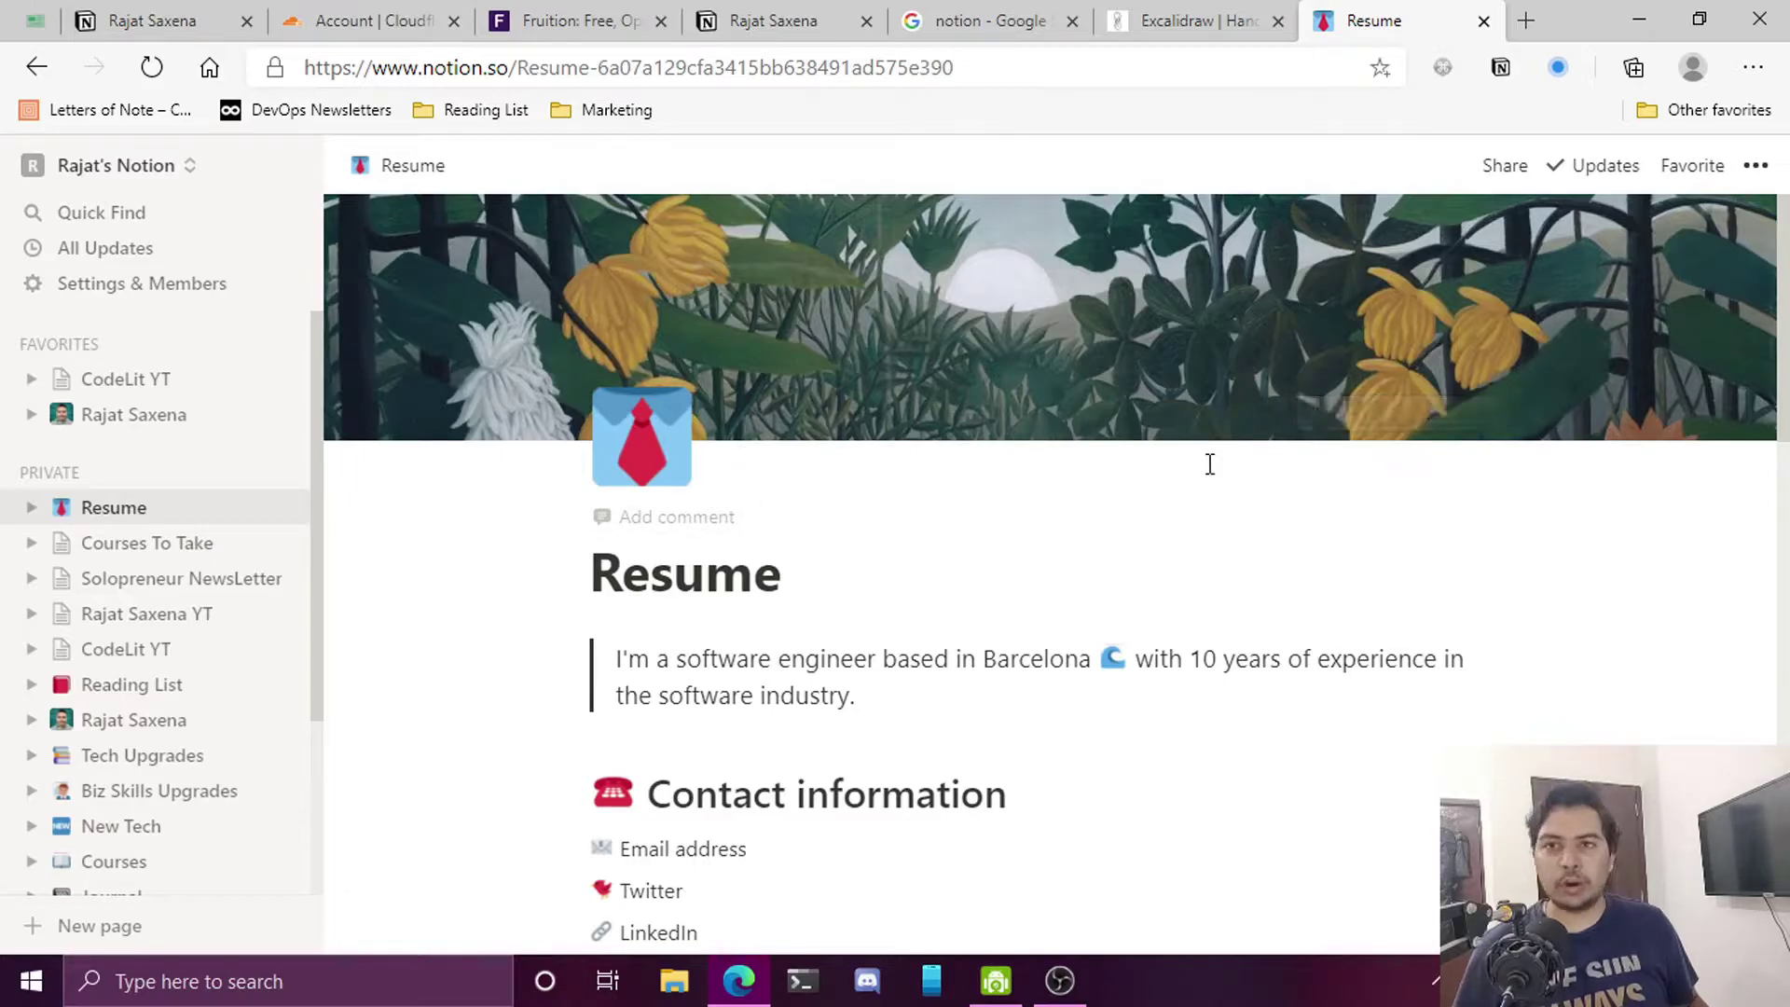
triple_click(539, 74)
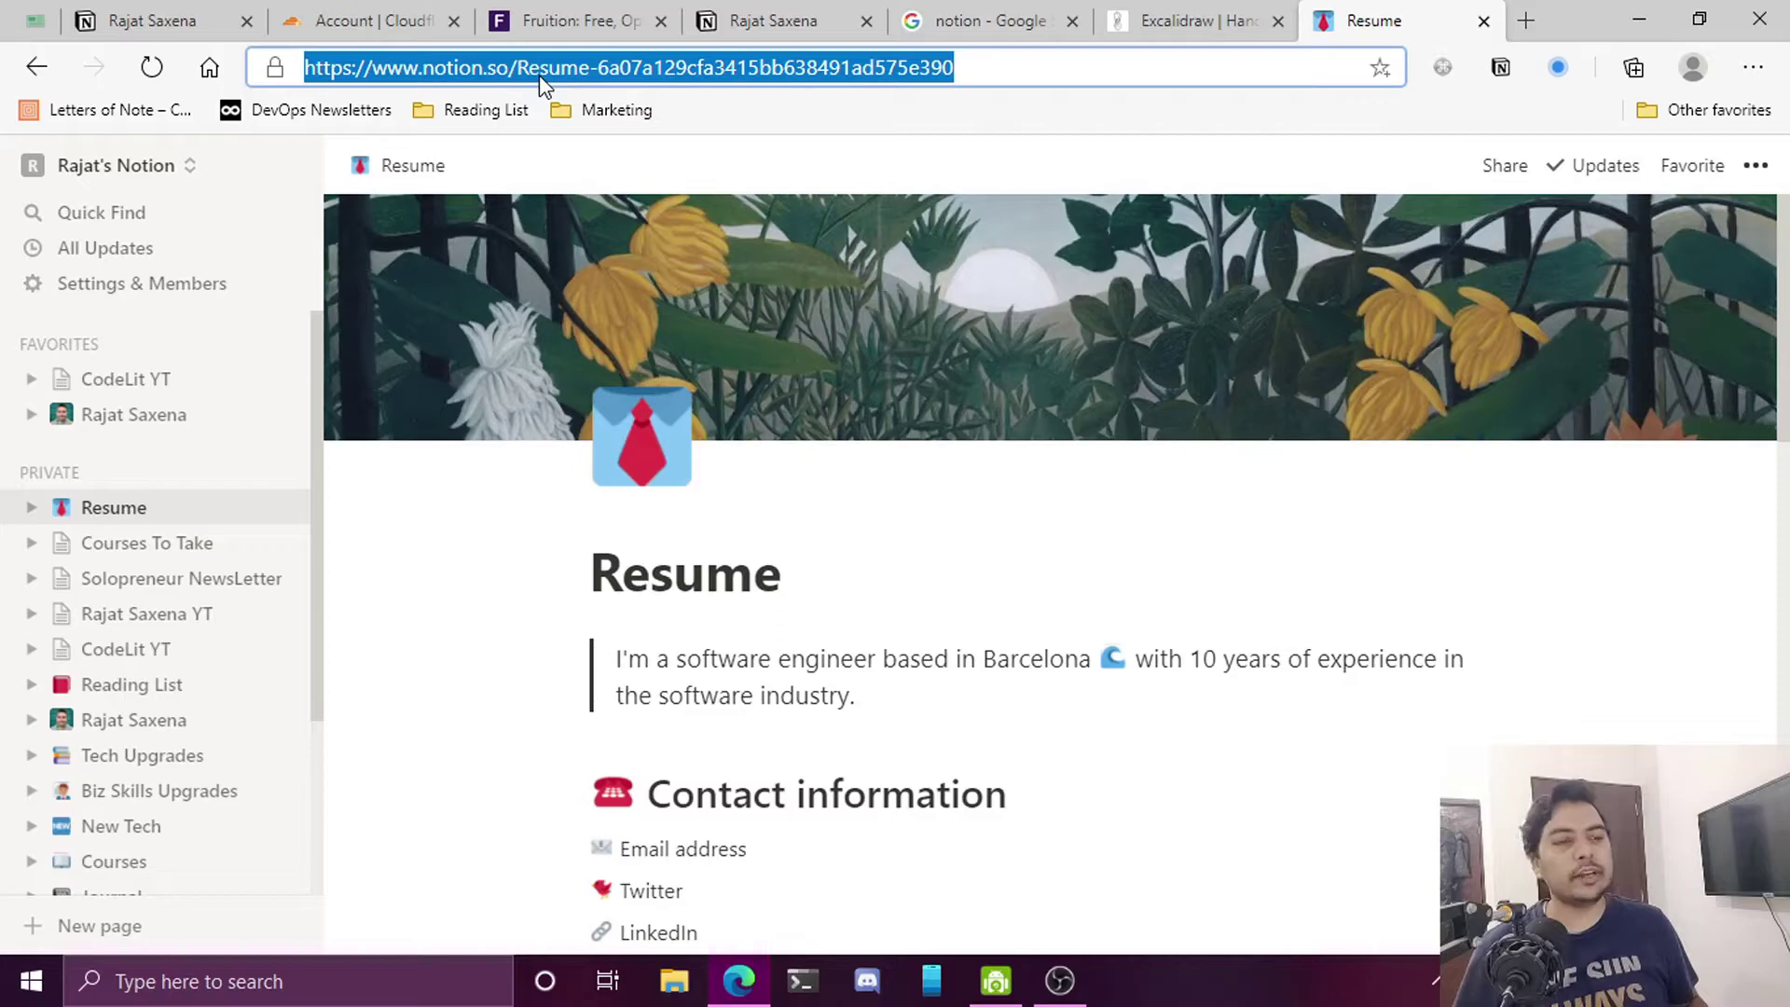
click(1019, 351)
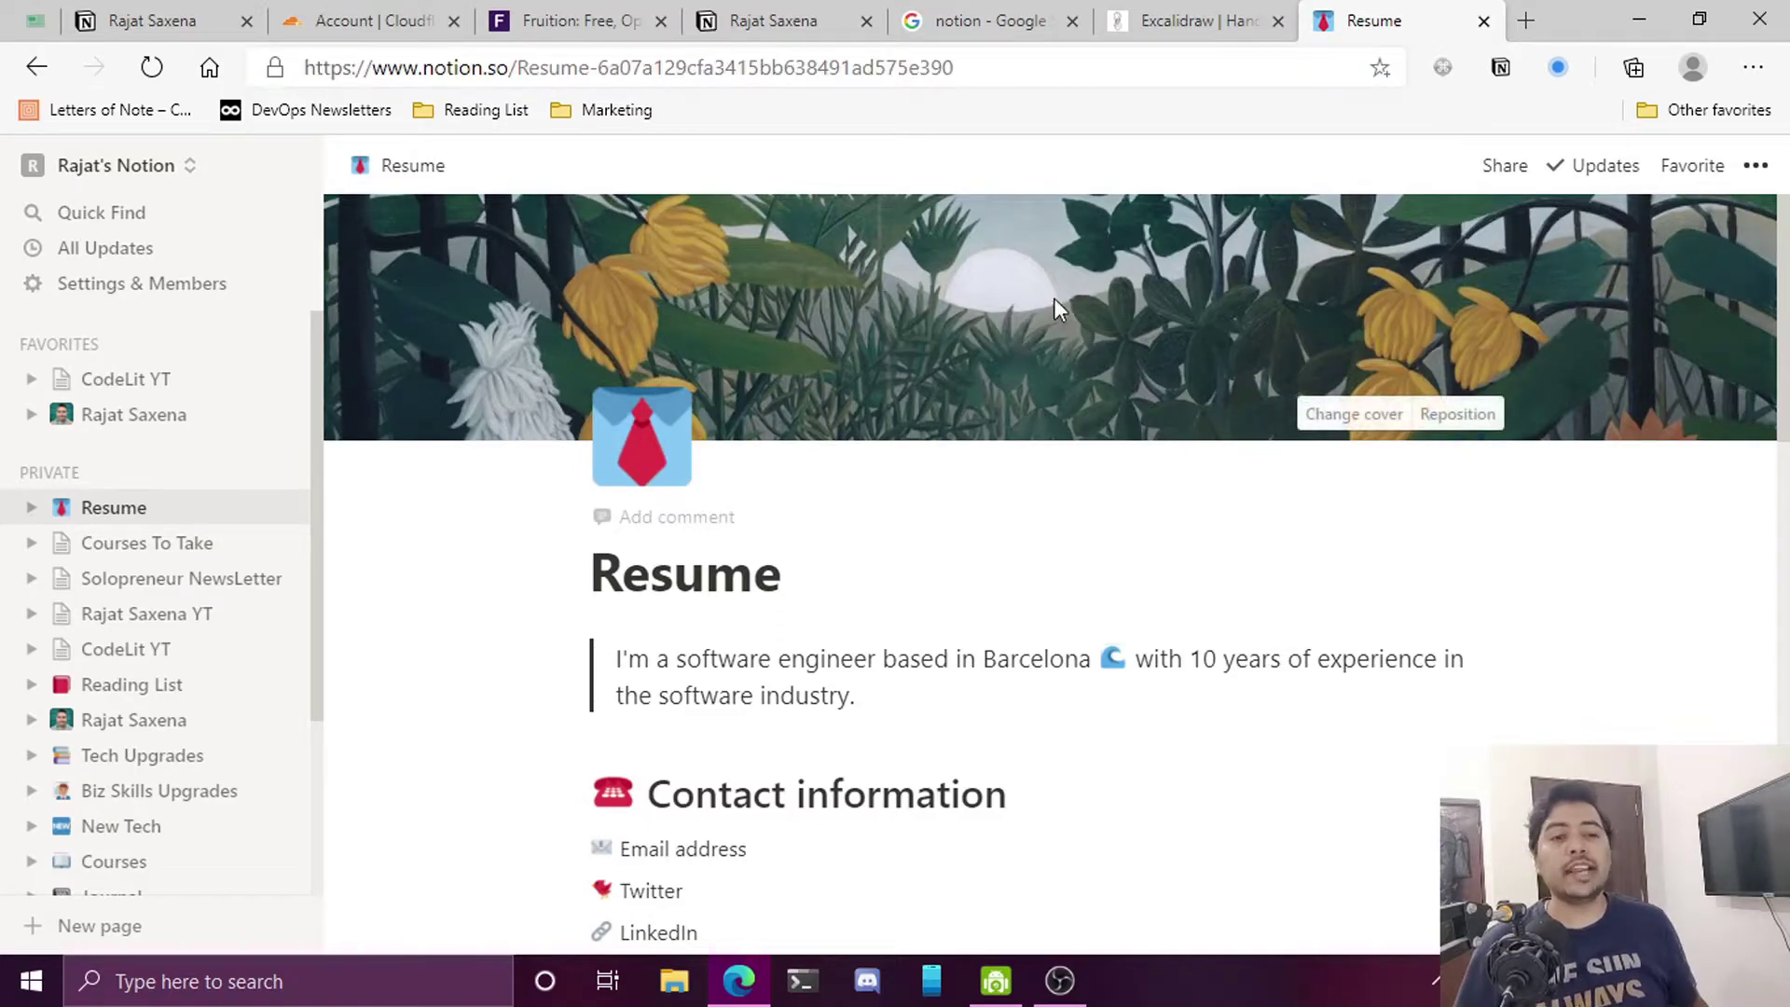
click(368, 20)
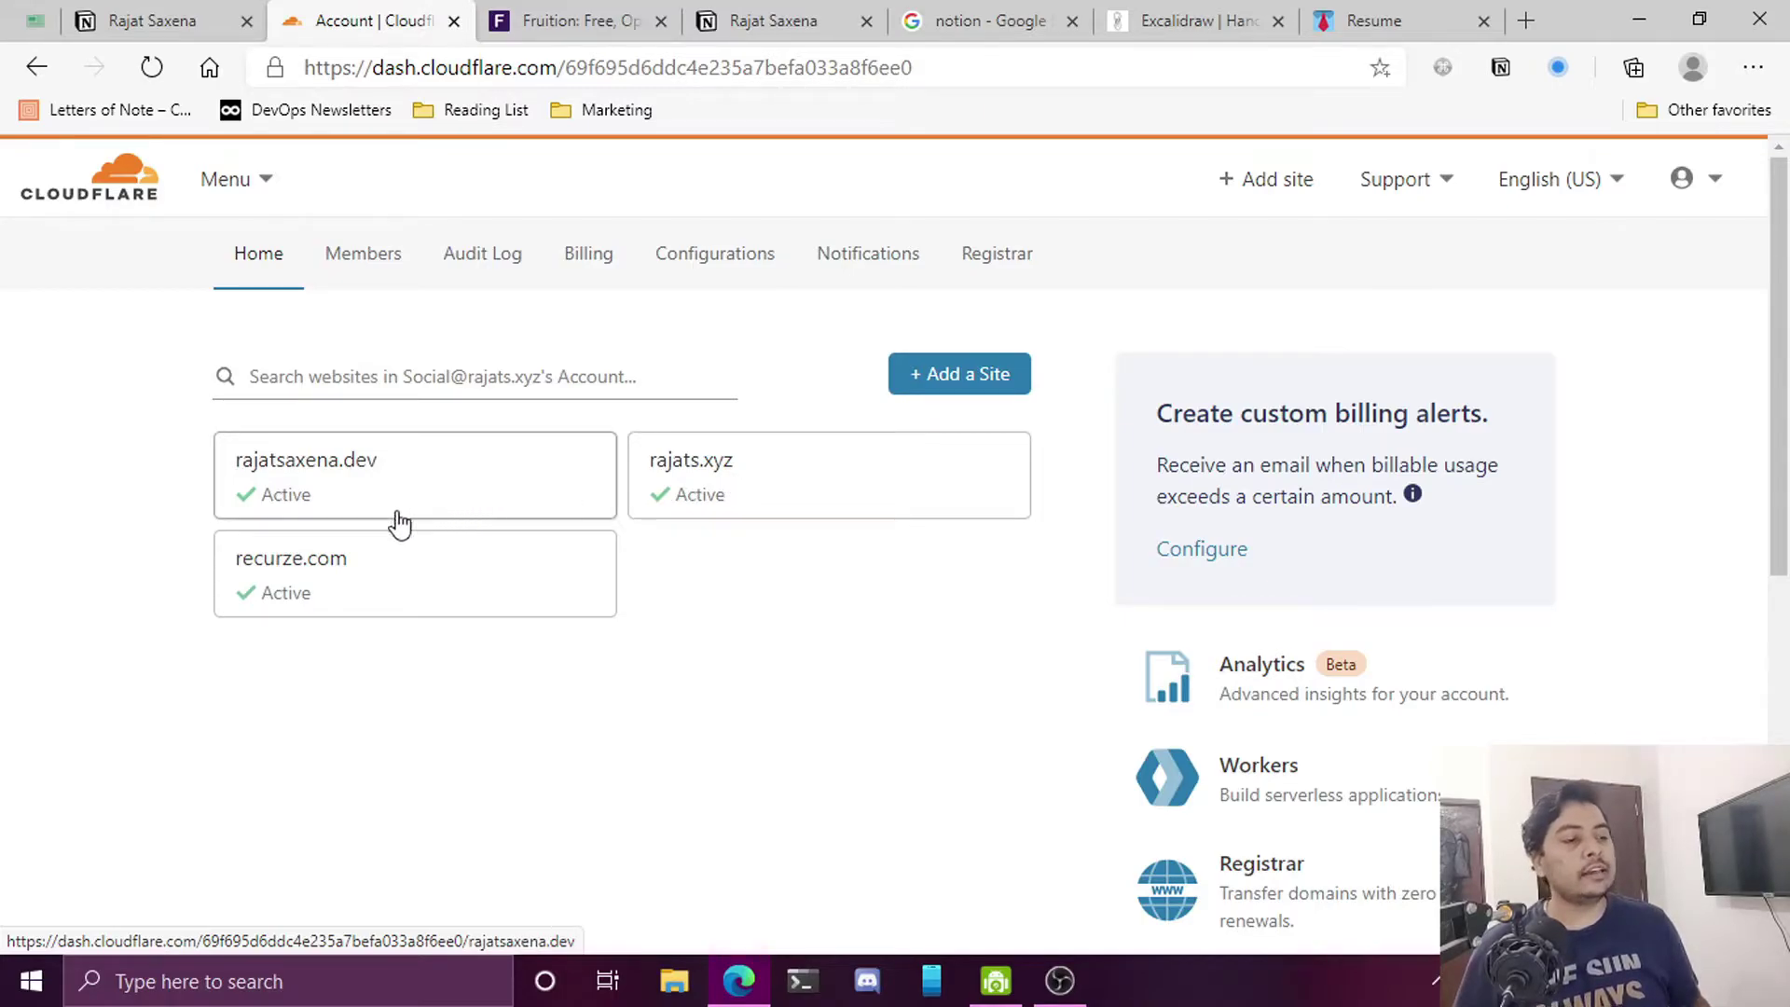
Open the rajatsaxena.dev site and view its DNS records
click(347, 471)
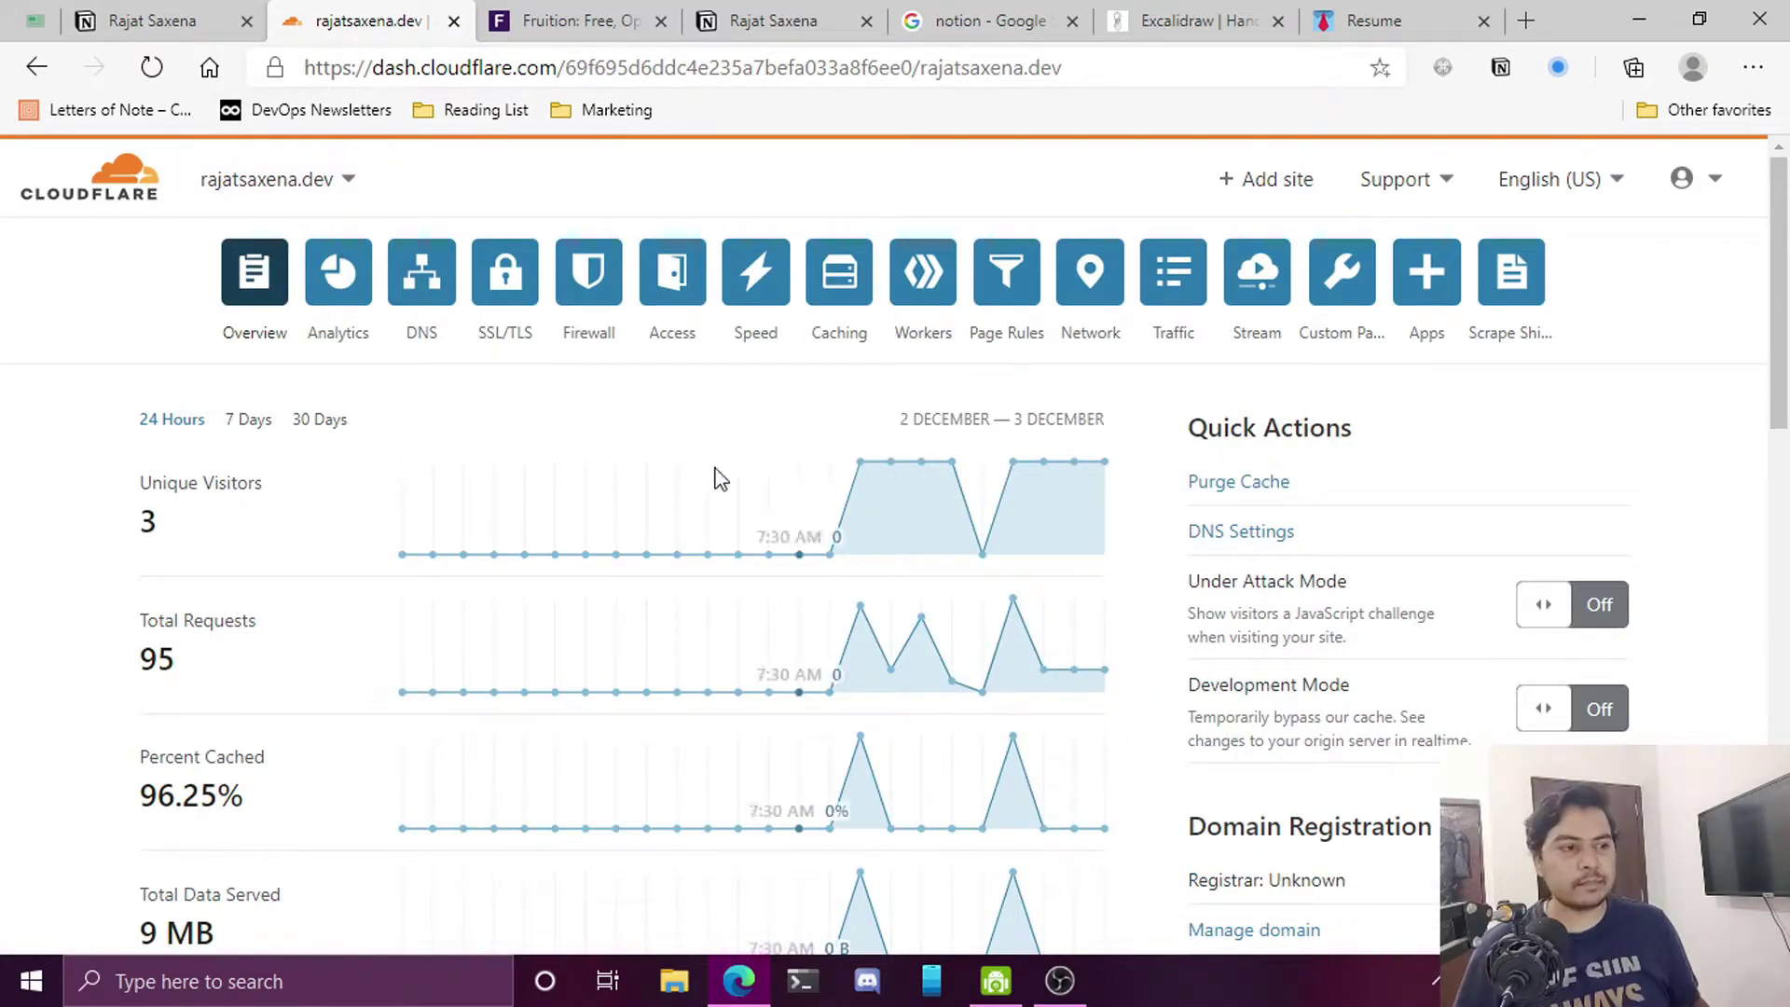
click(430, 280)
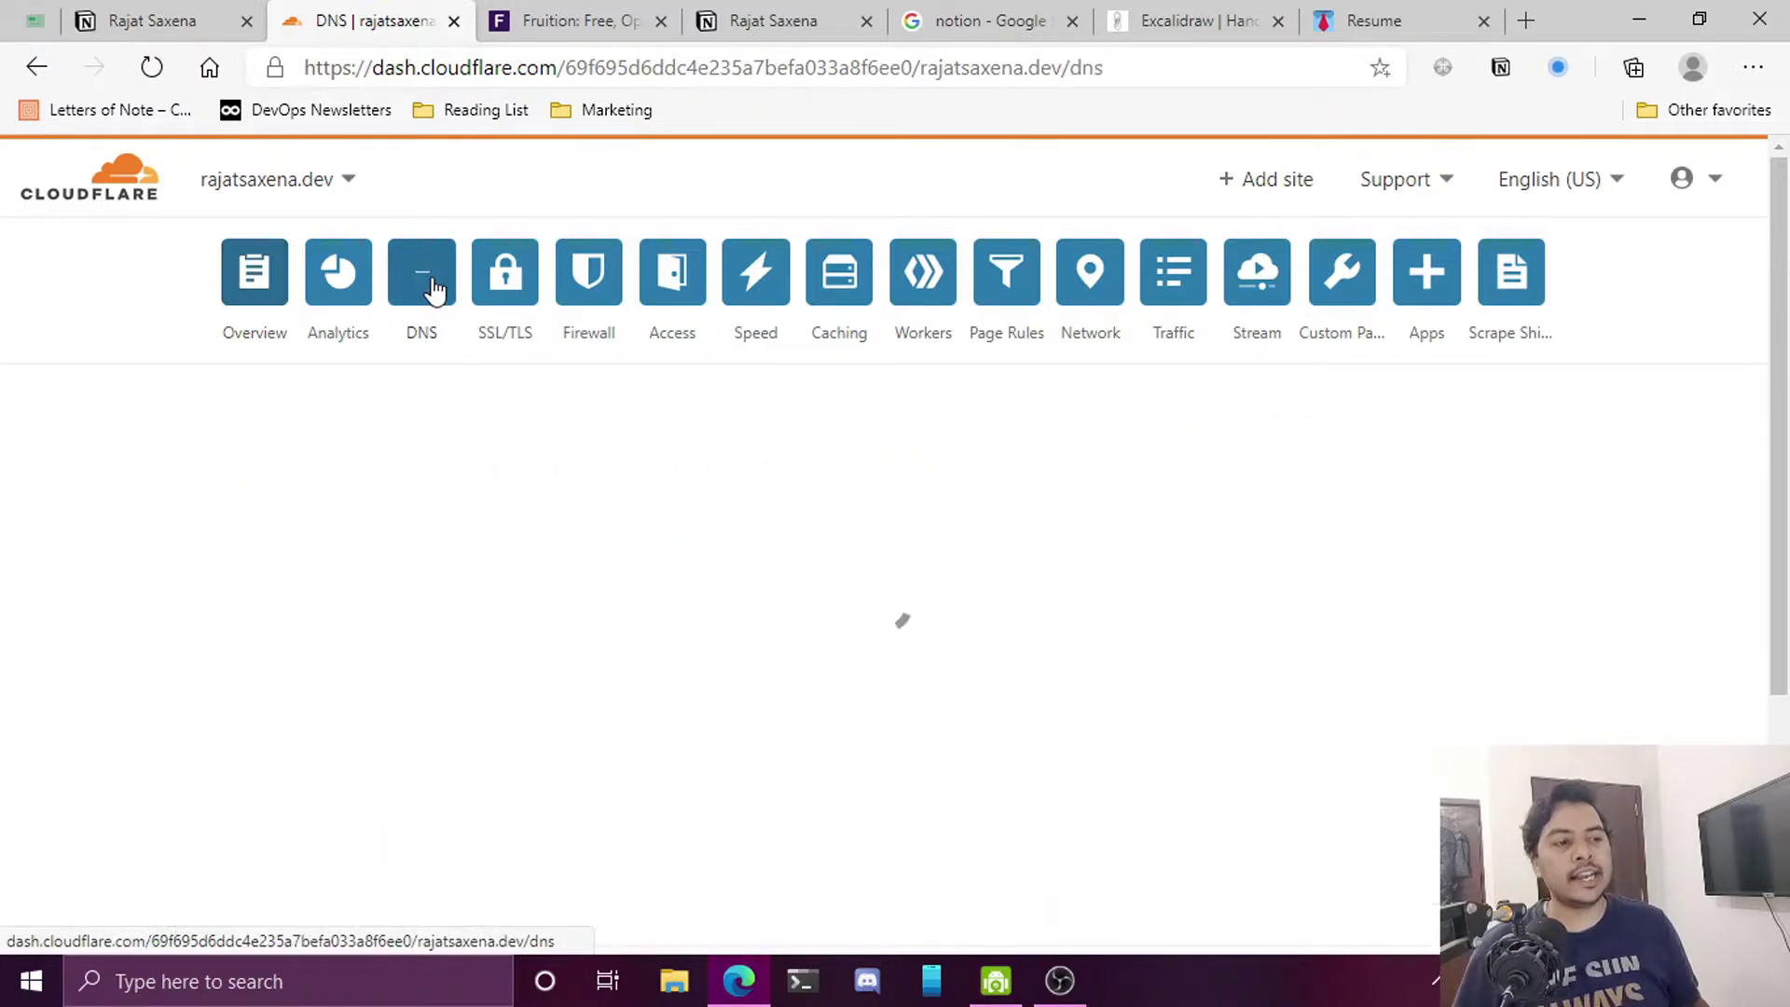
scroll(822, 403, down, 6)
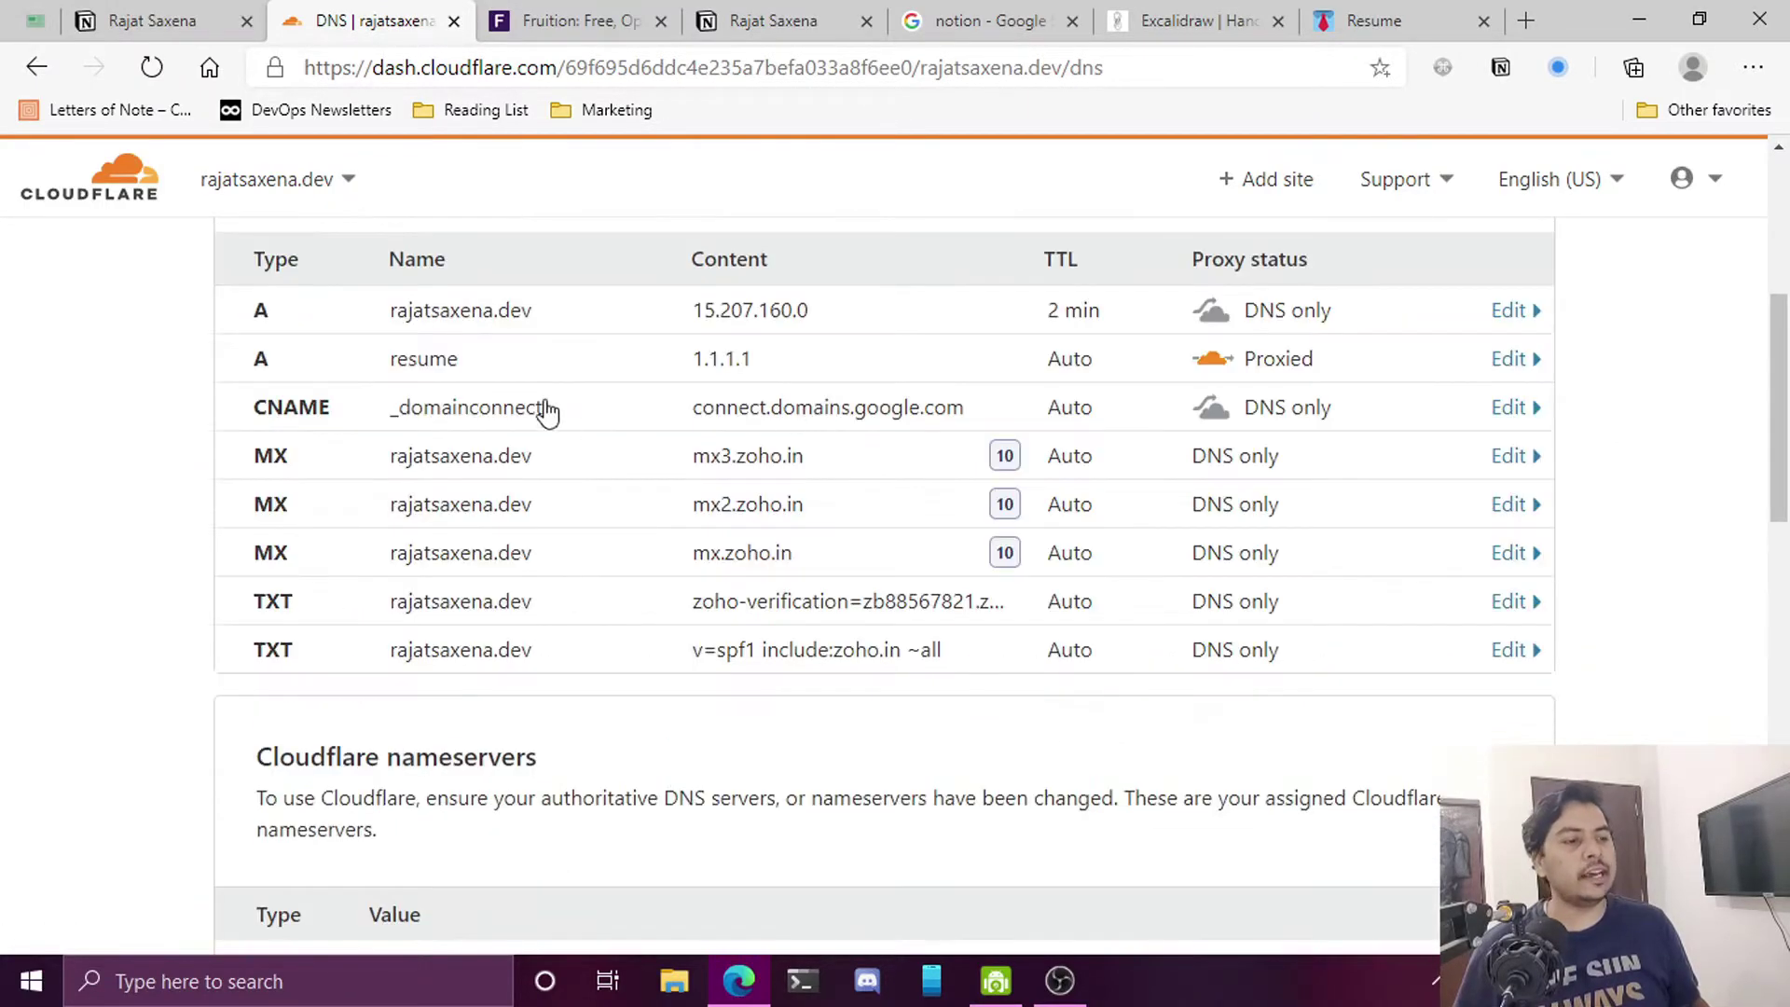
scroll(543, 399, up, 4)
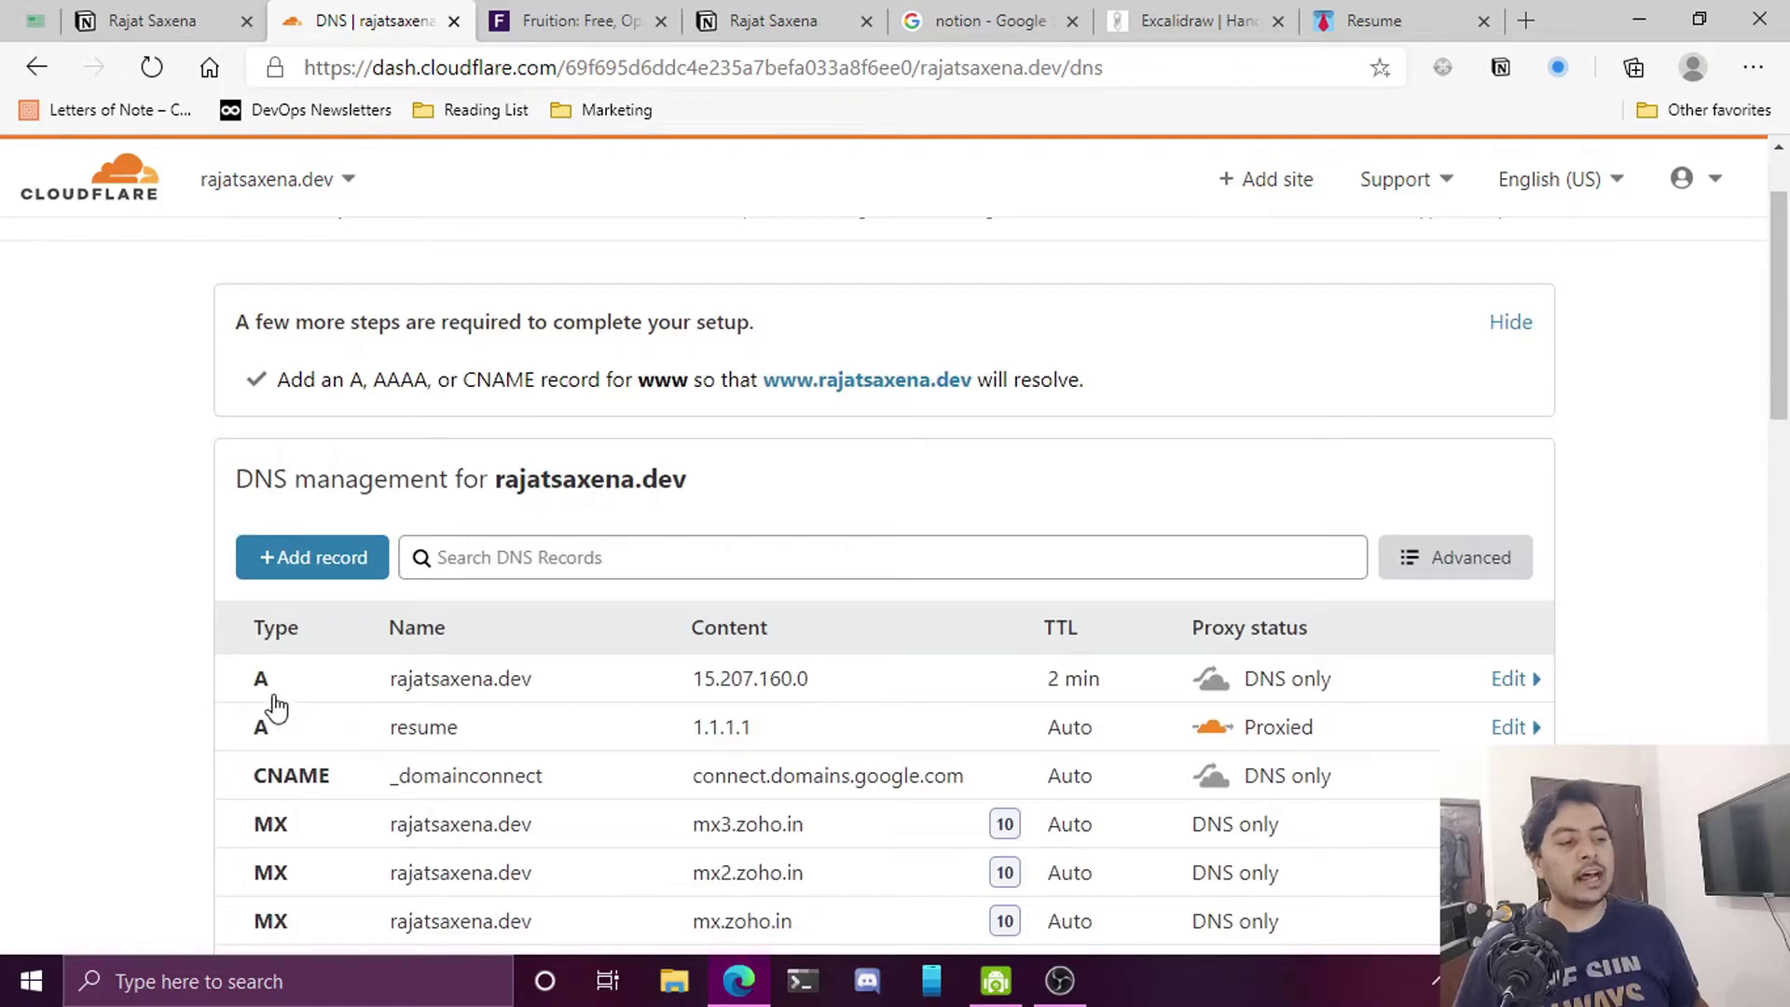
Start a new DNS record and check the resume subdomain in the live site's address
click(290, 560)
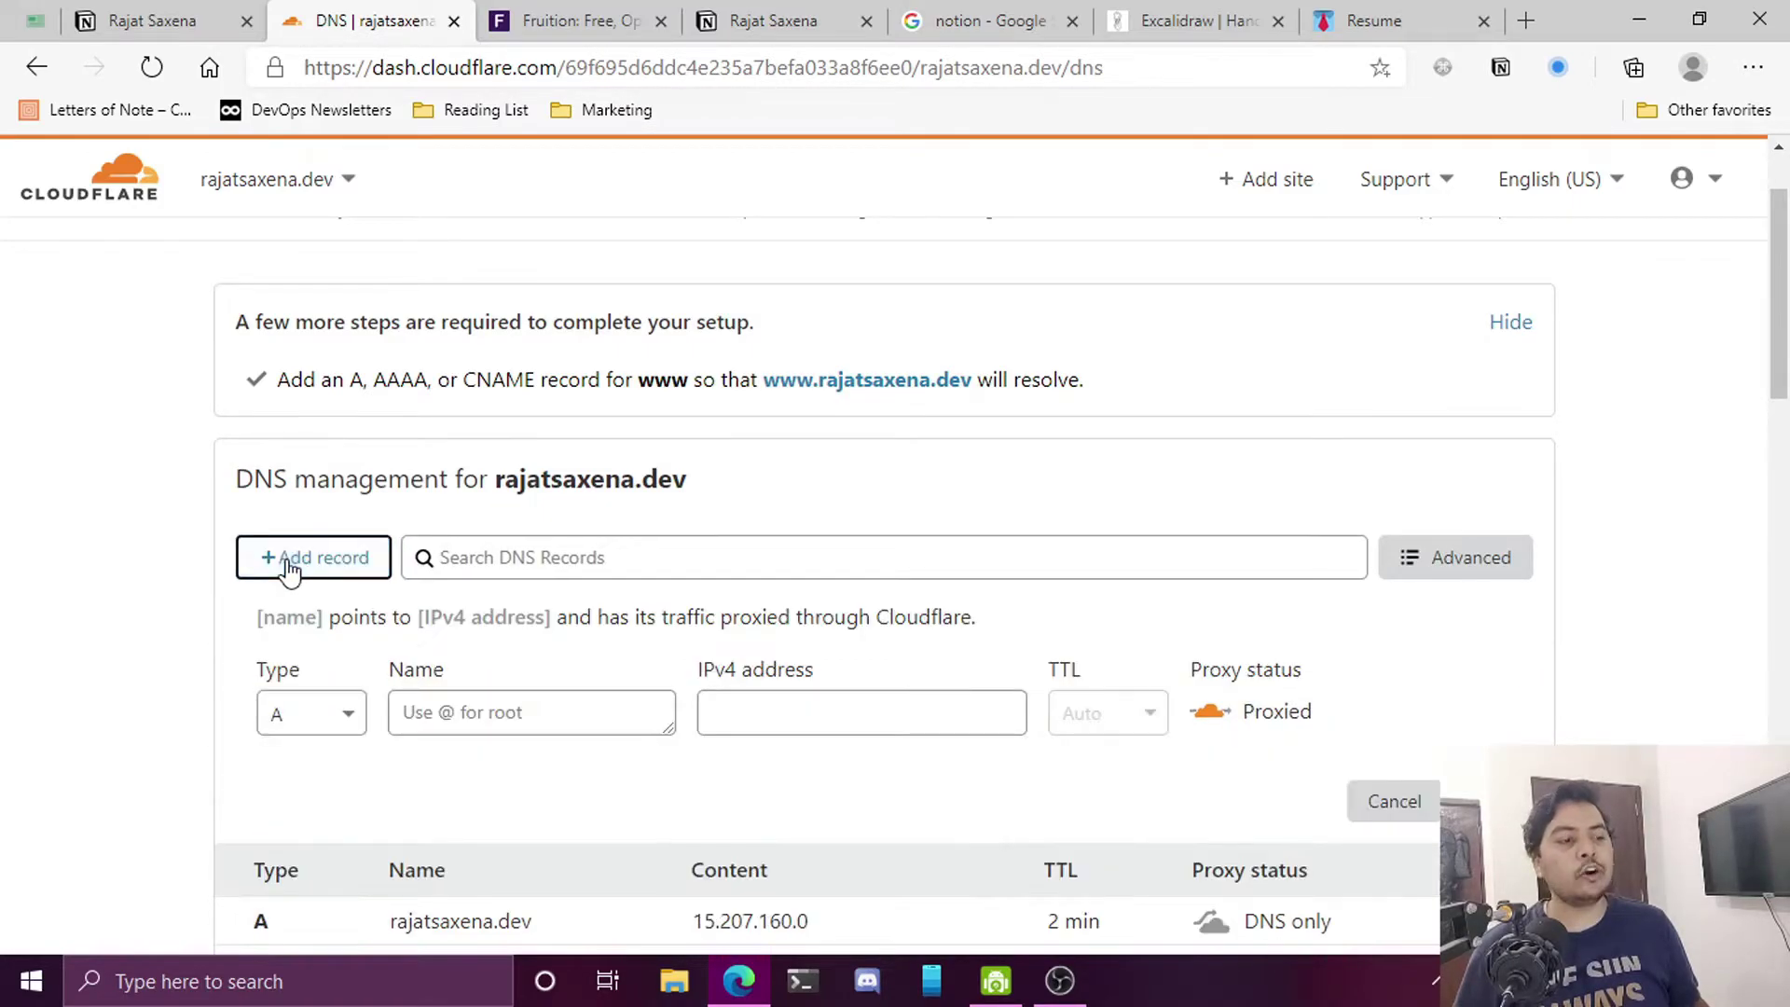
scroll(317, 636, down, 3)
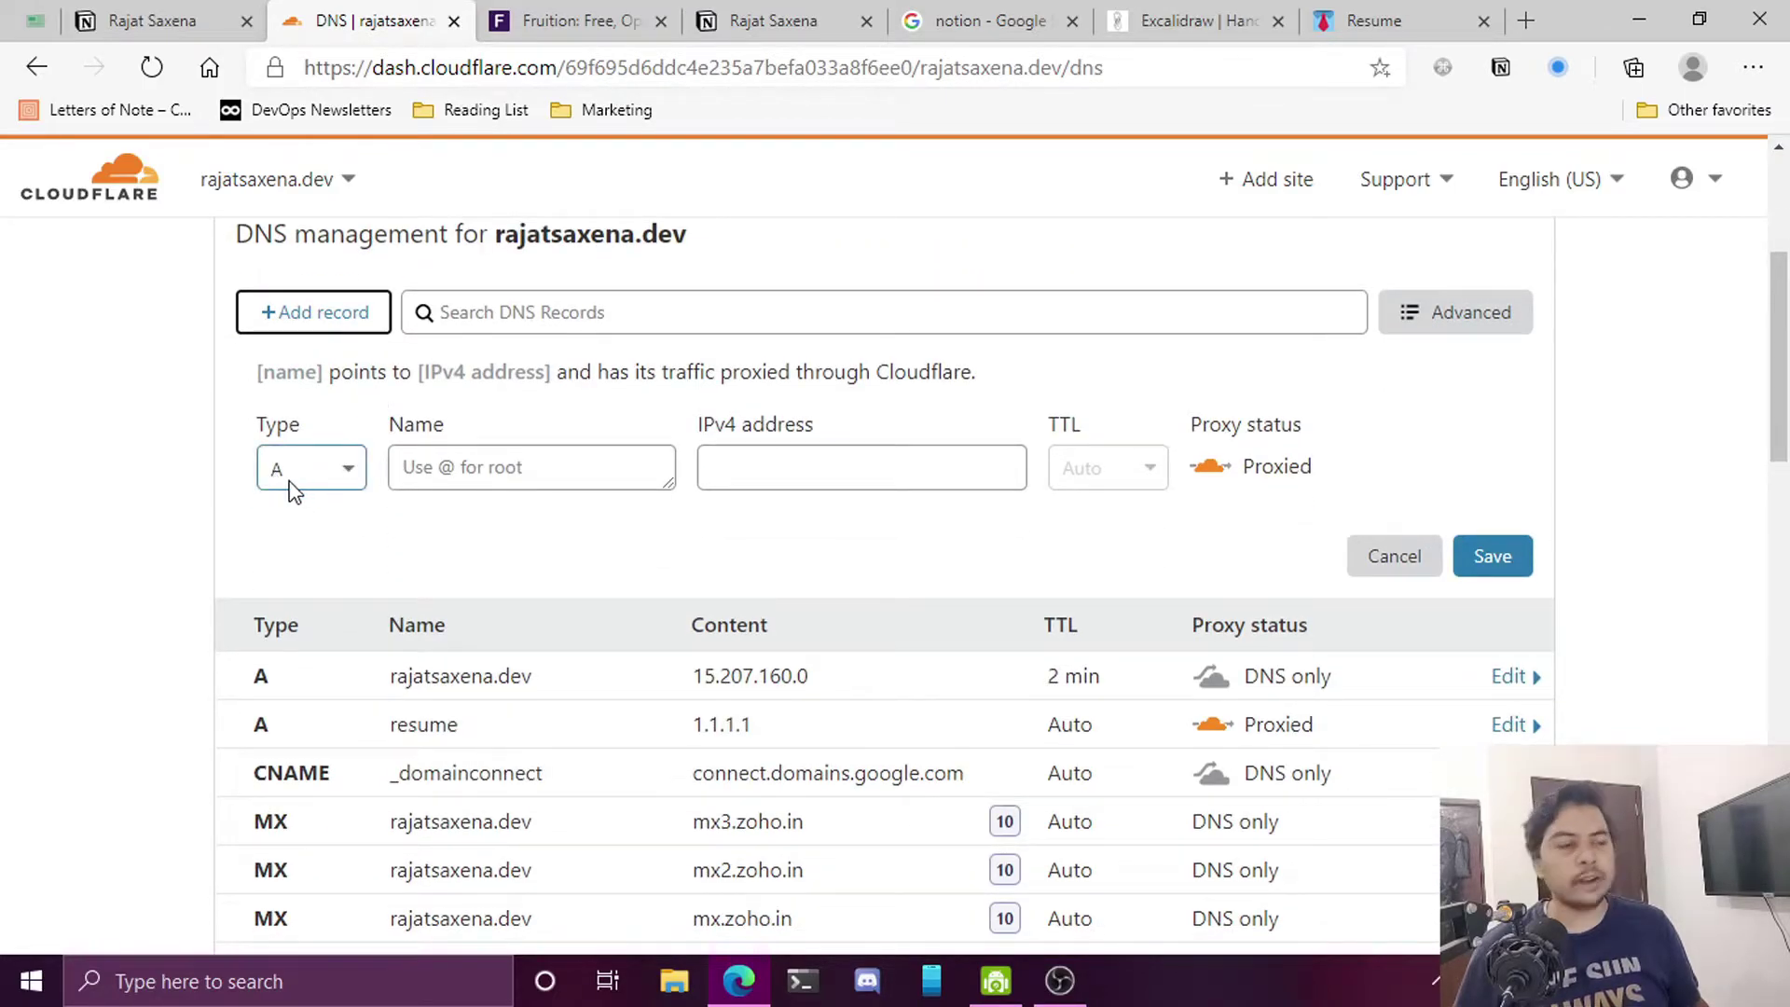
click(443, 471)
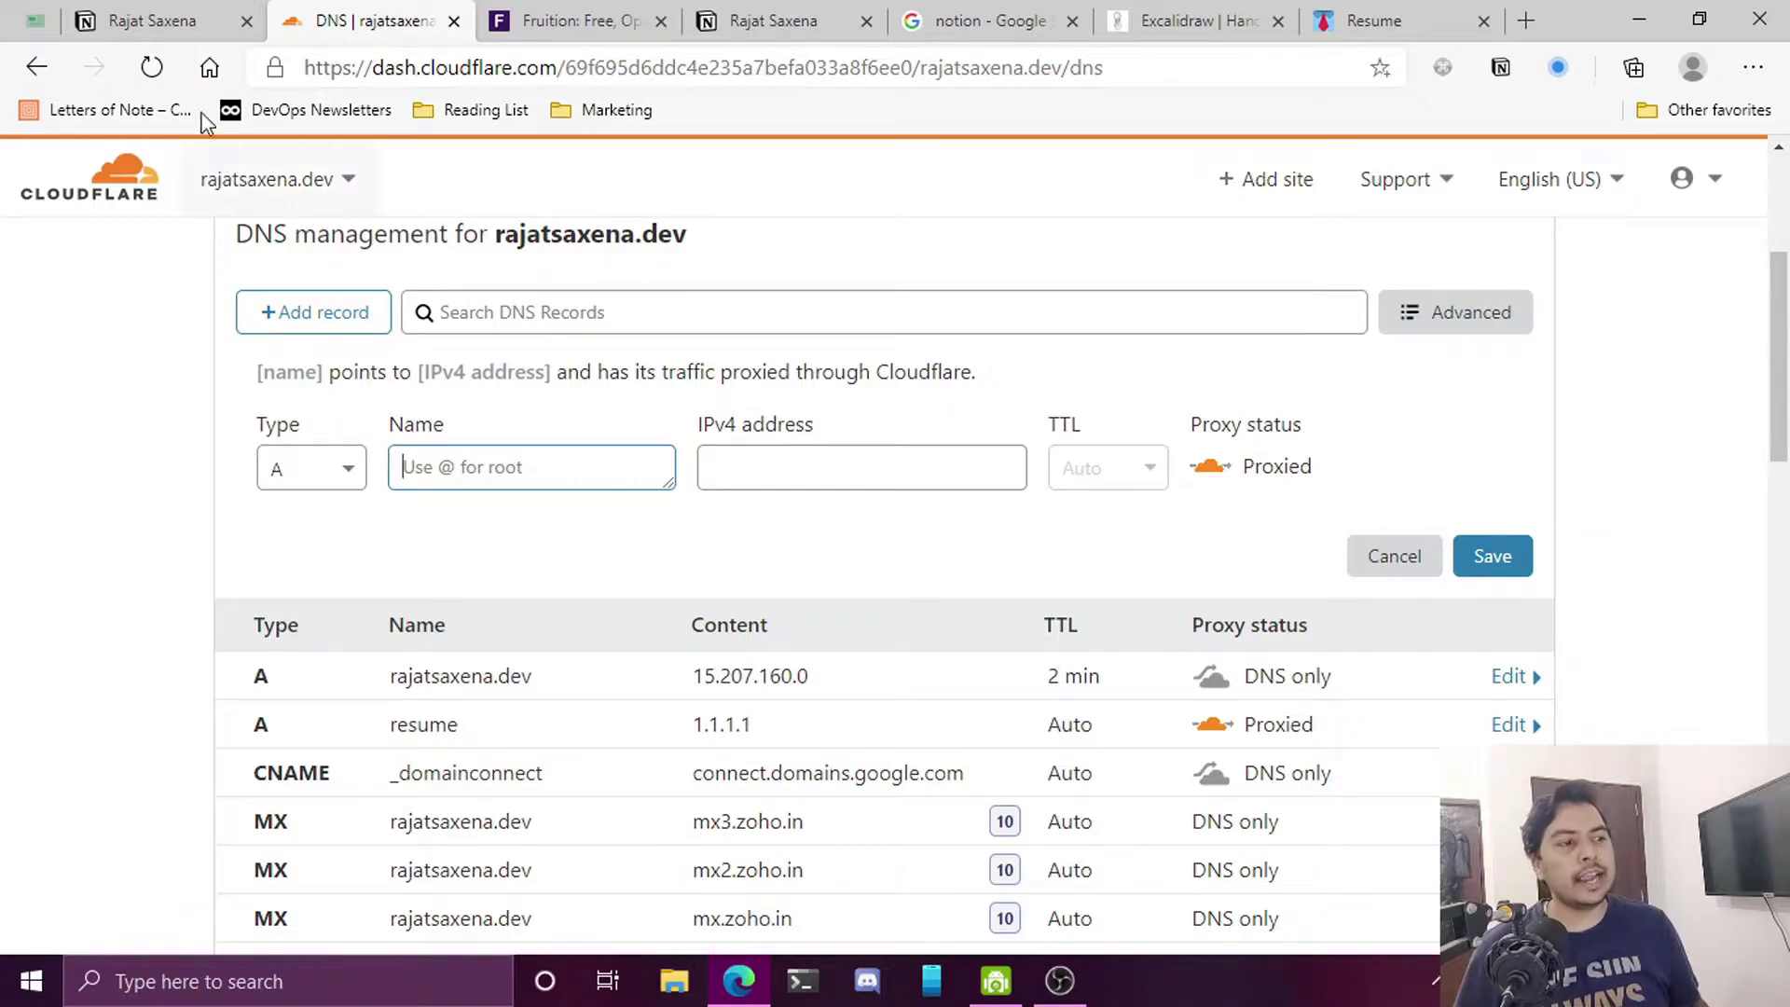
click(191, 23)
click(438, 71)
drag(443, 69, 373, 73)
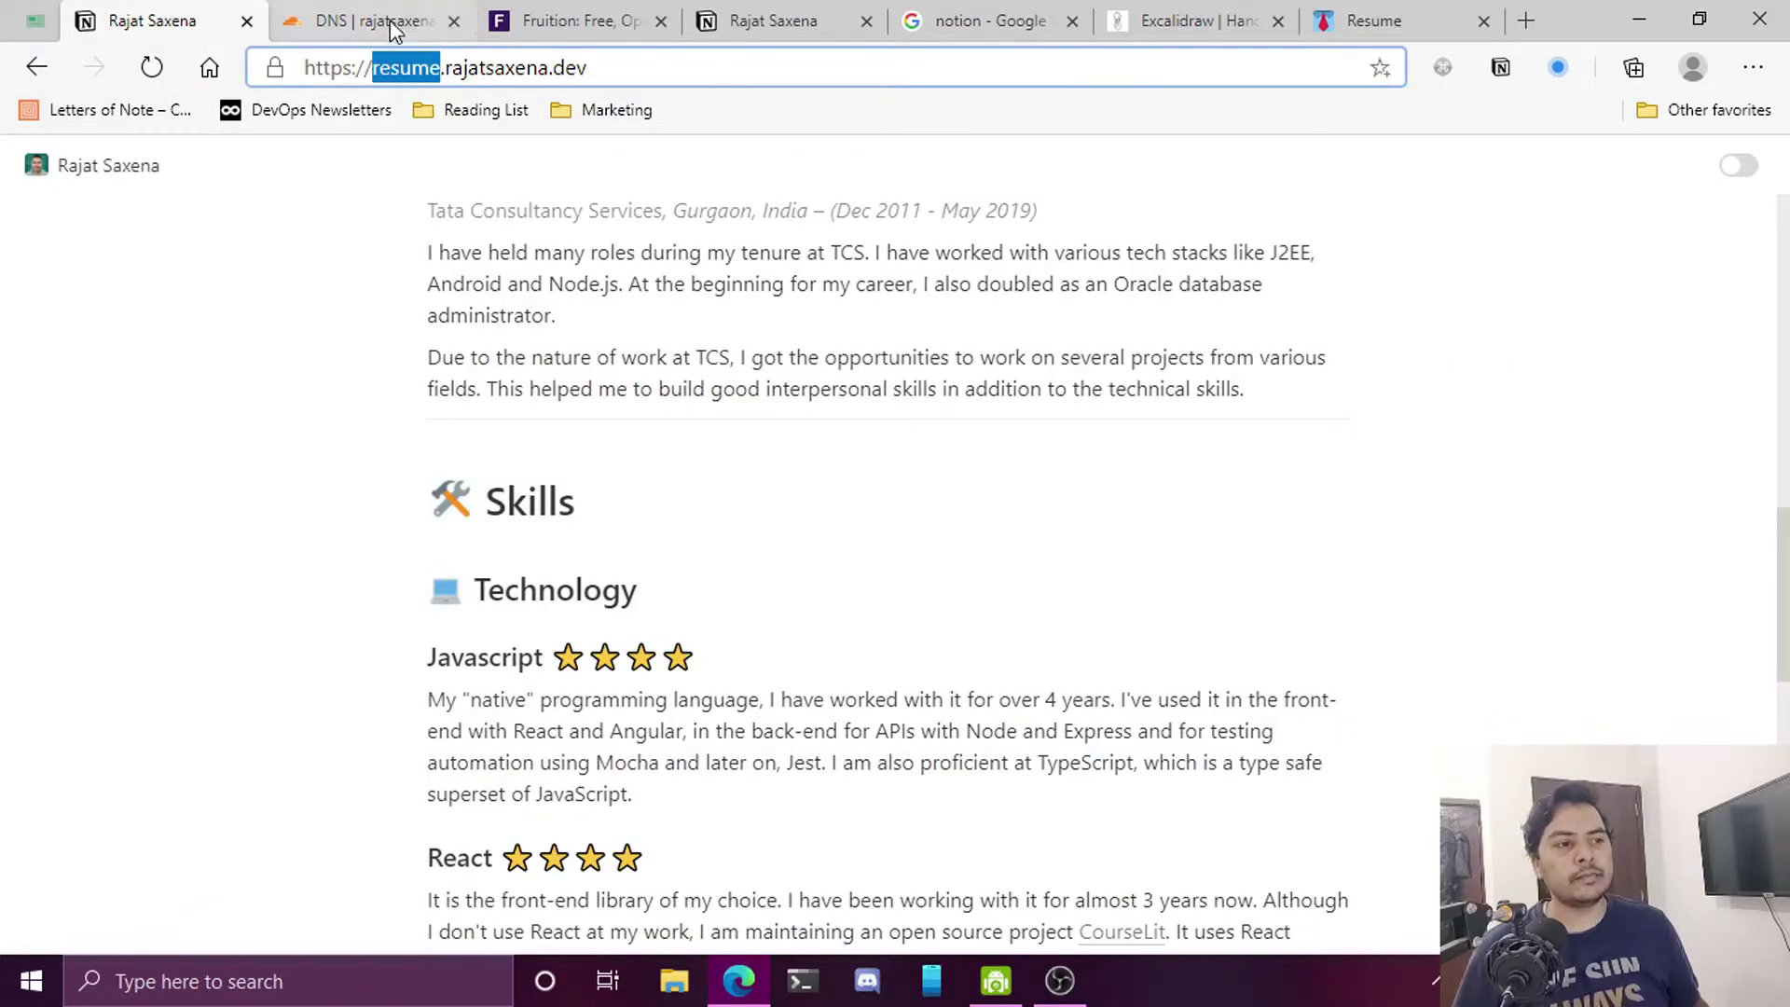
click(389, 19)
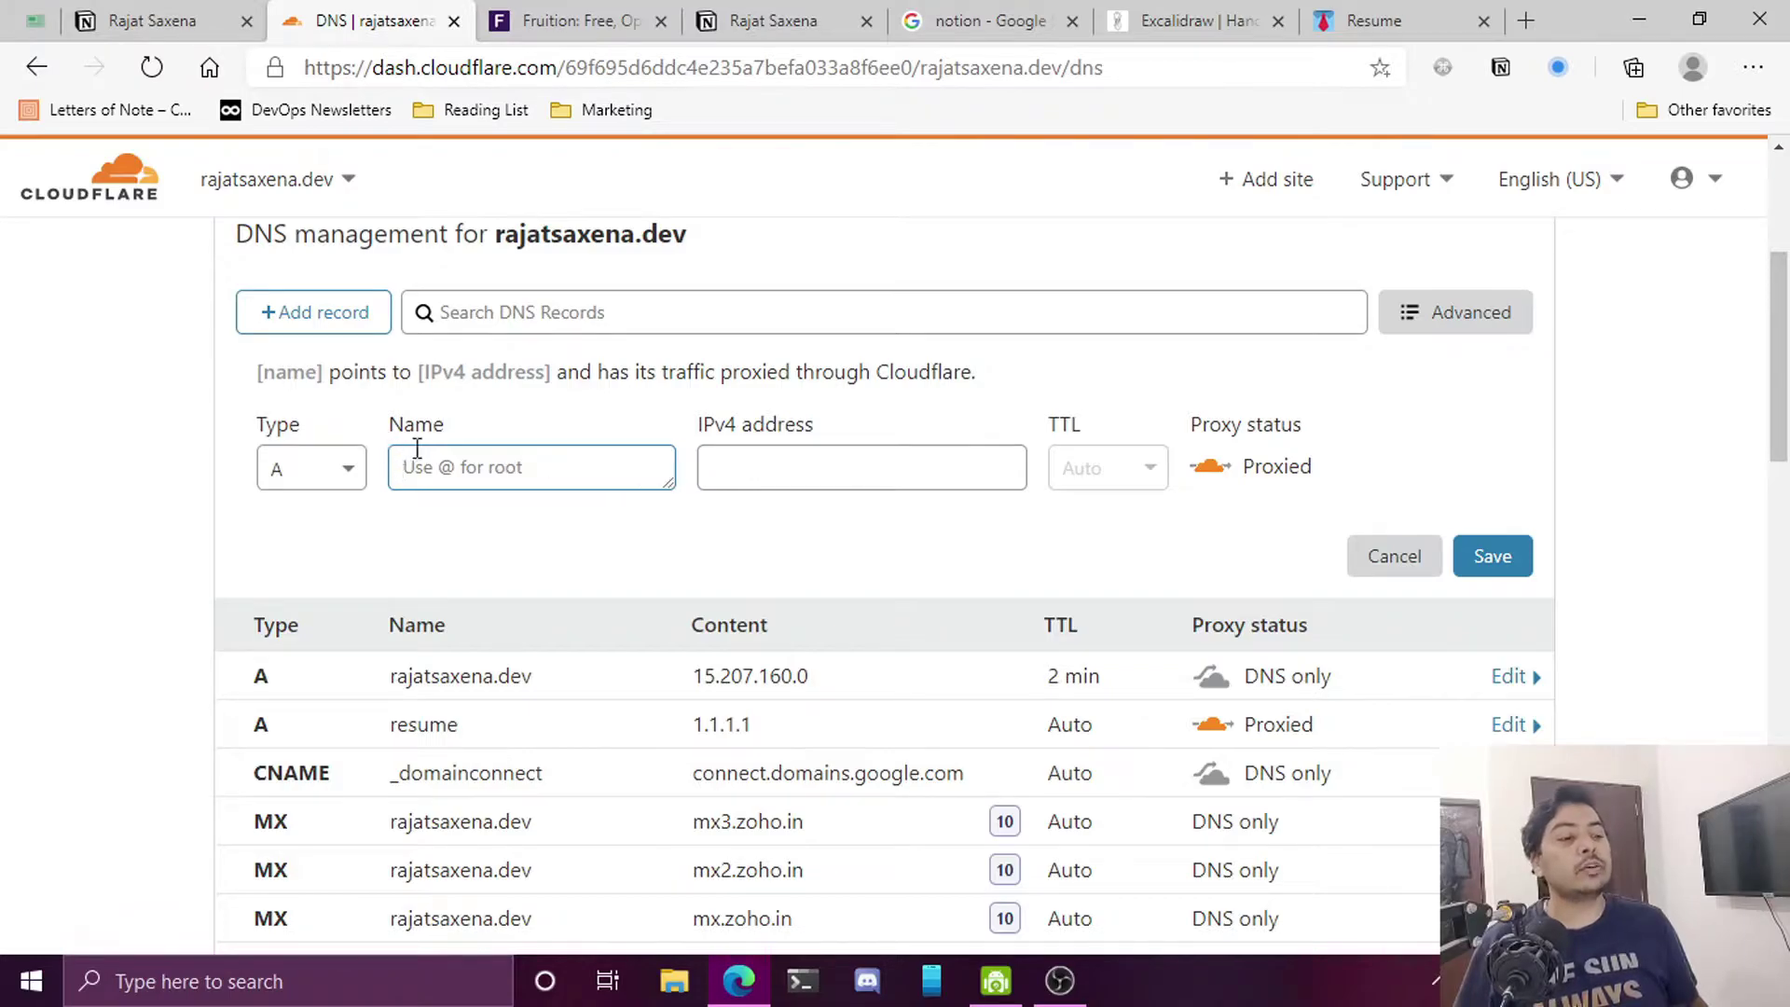
click(193, 2)
click(359, 20)
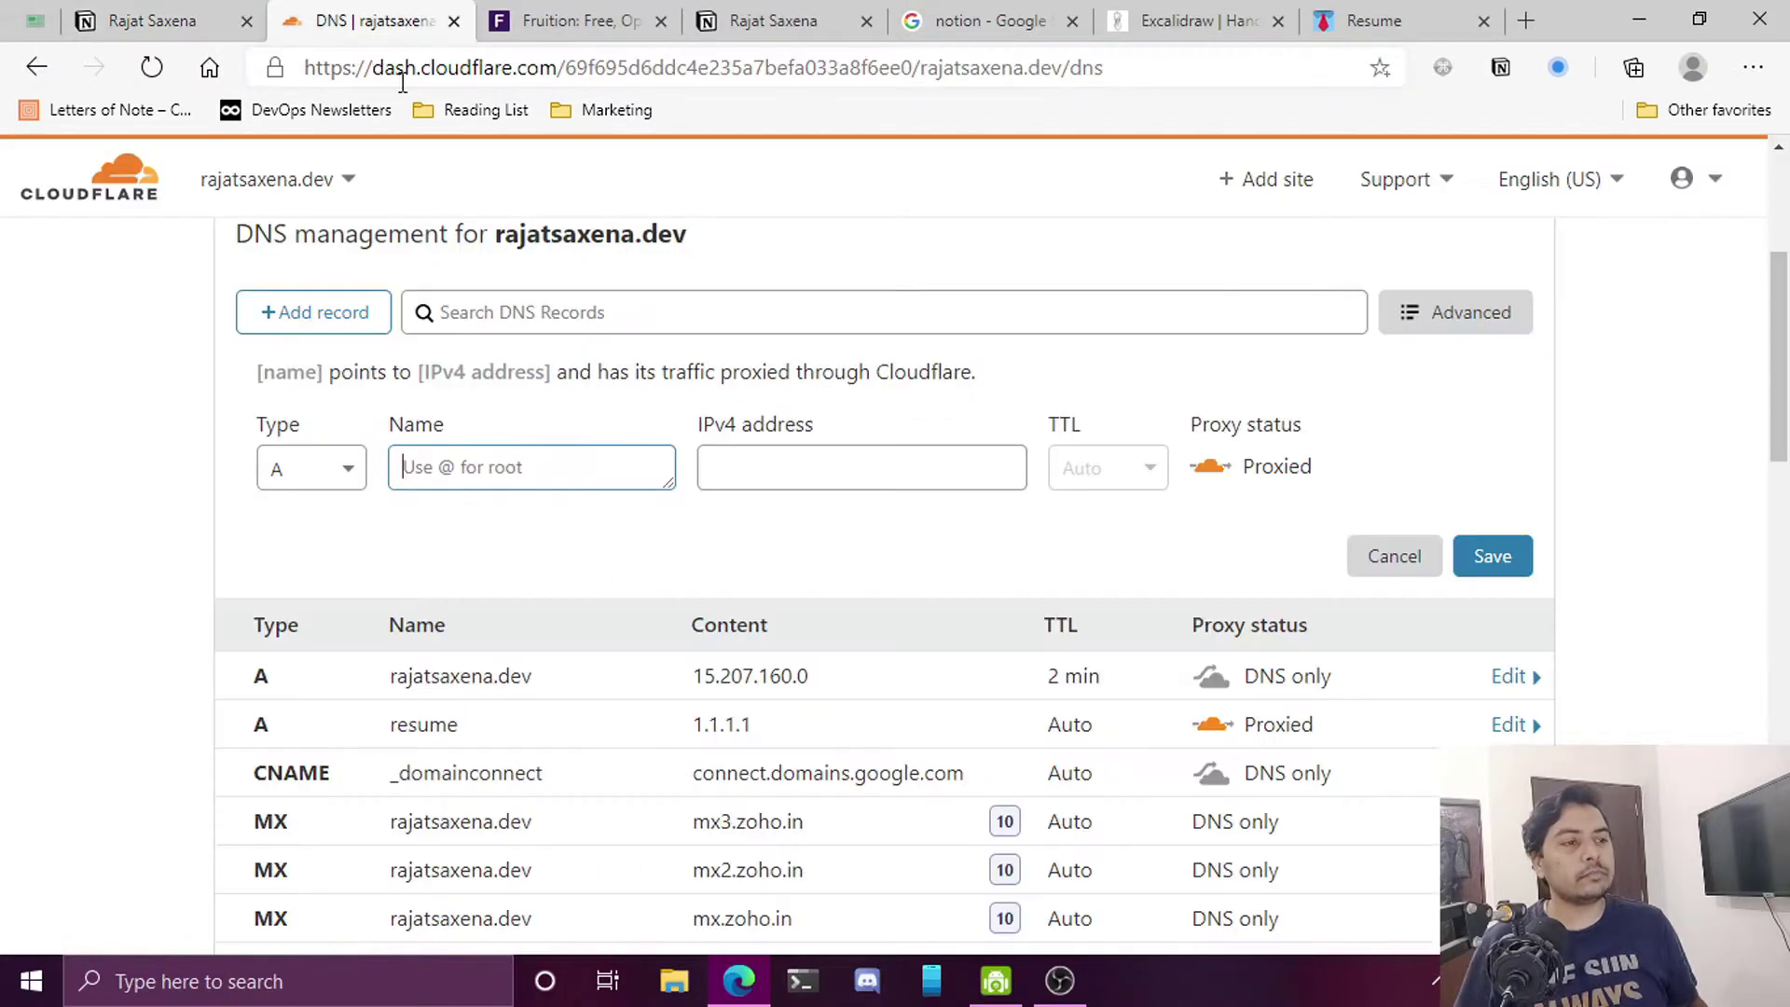
Fill in demo name 'rajat' and IPv4 1.1.1.1, then cancel the record without saving
text(rajat)
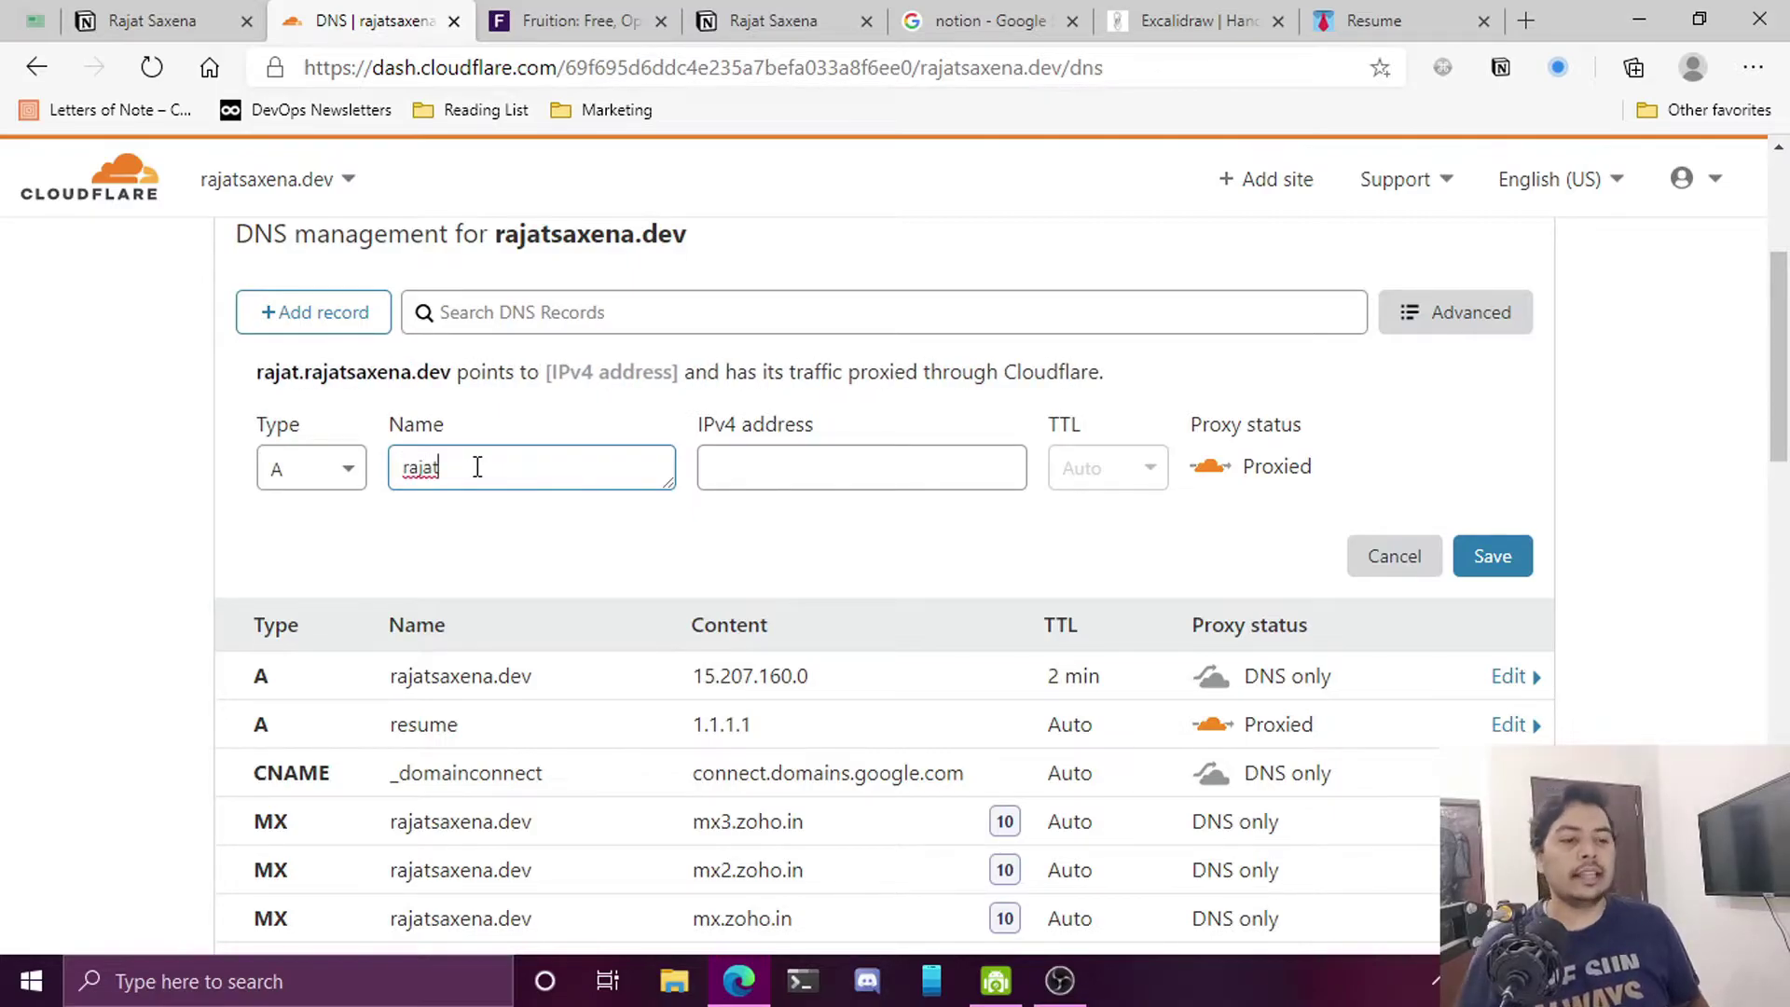
click(766, 467)
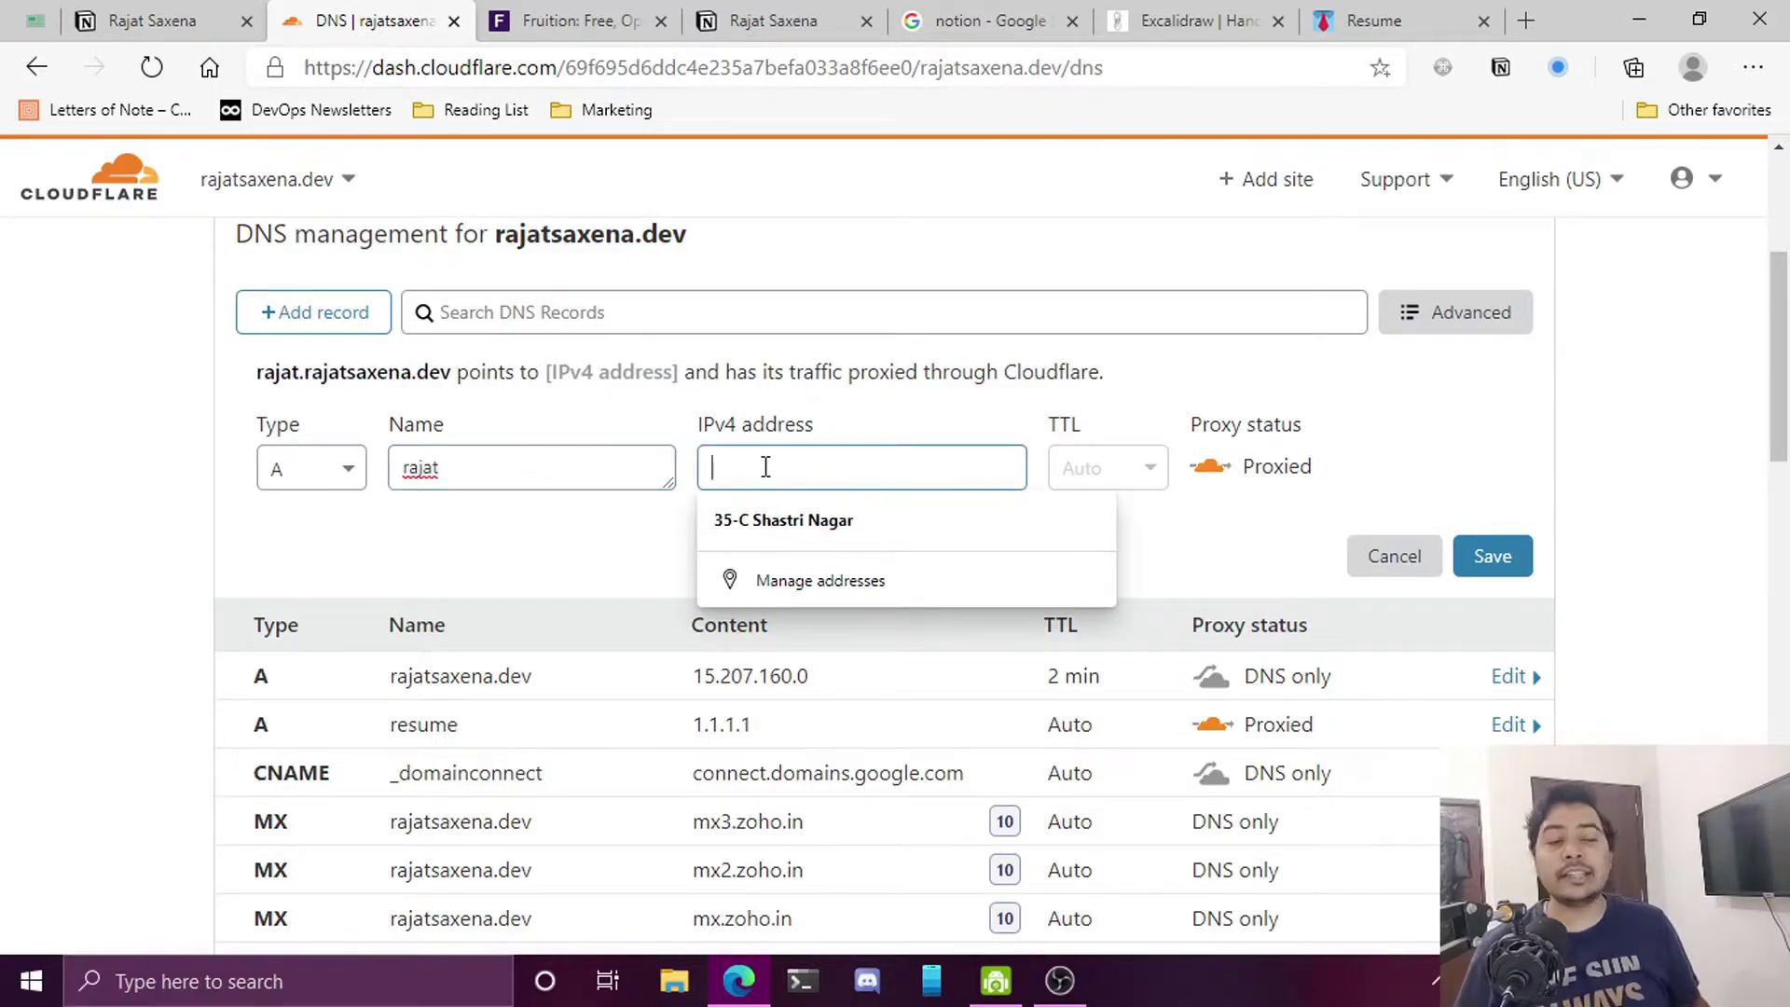
text(1.1.1.1)
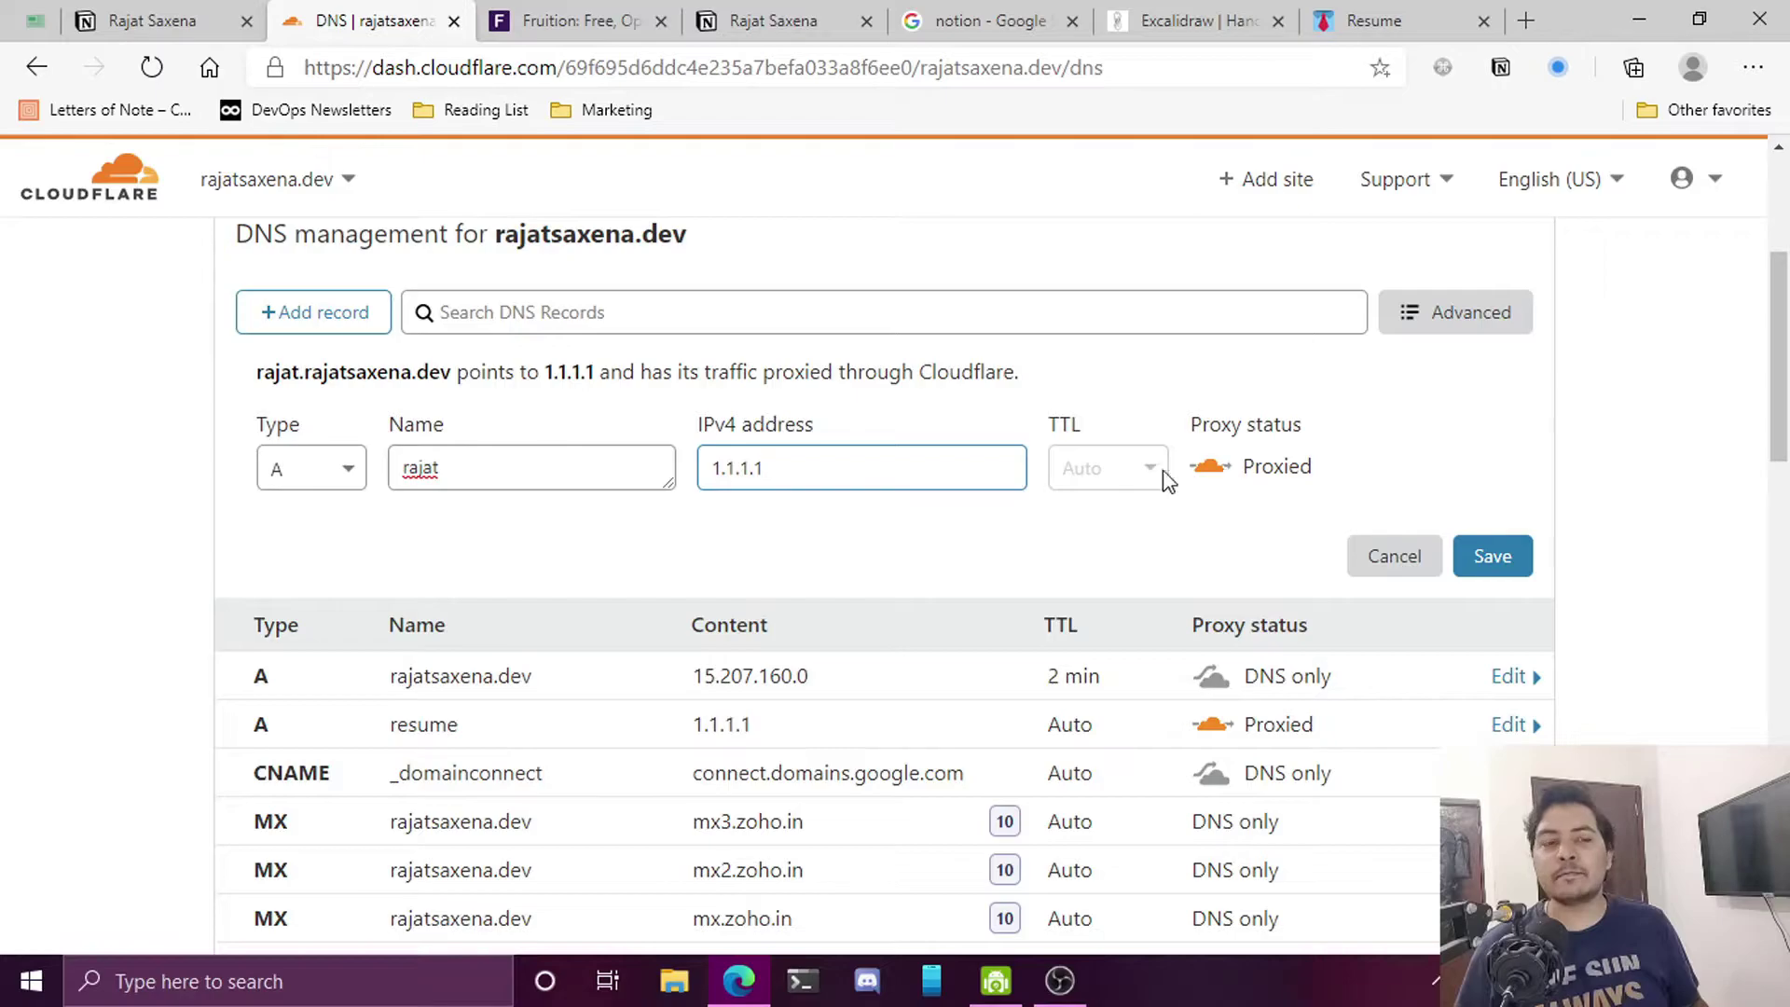
drag(821, 475, 711, 454)
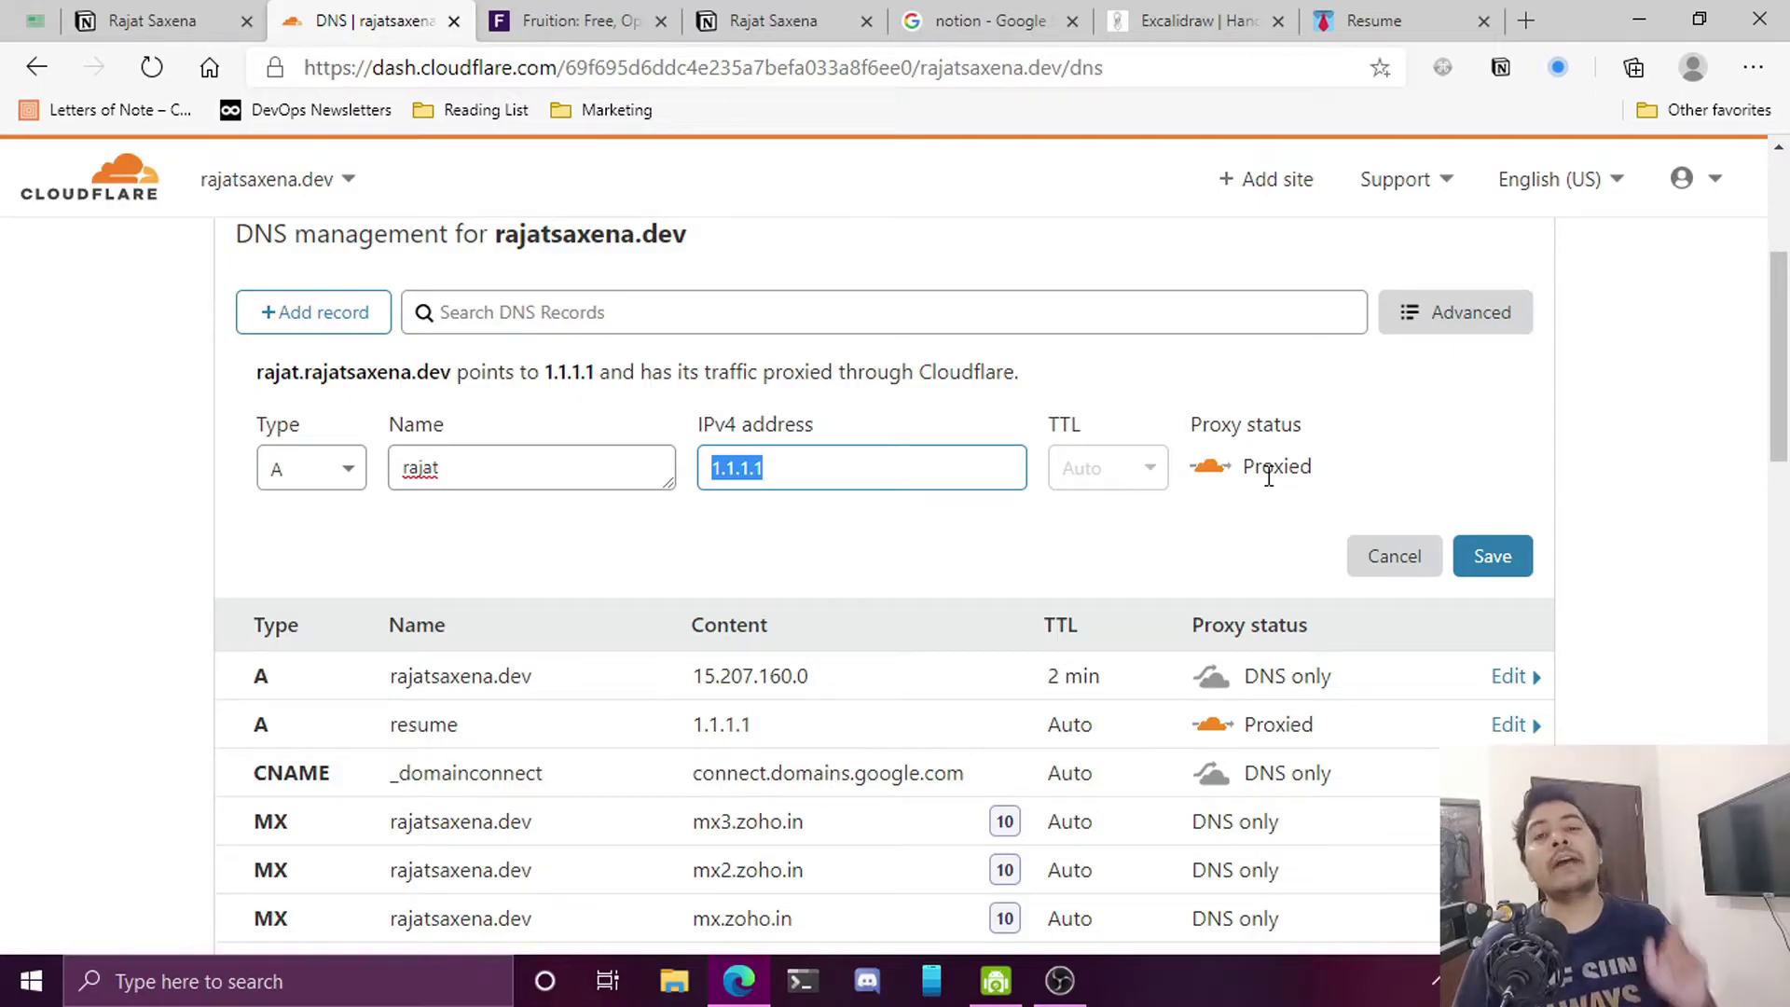
scroll(1123, 540, down, 1)
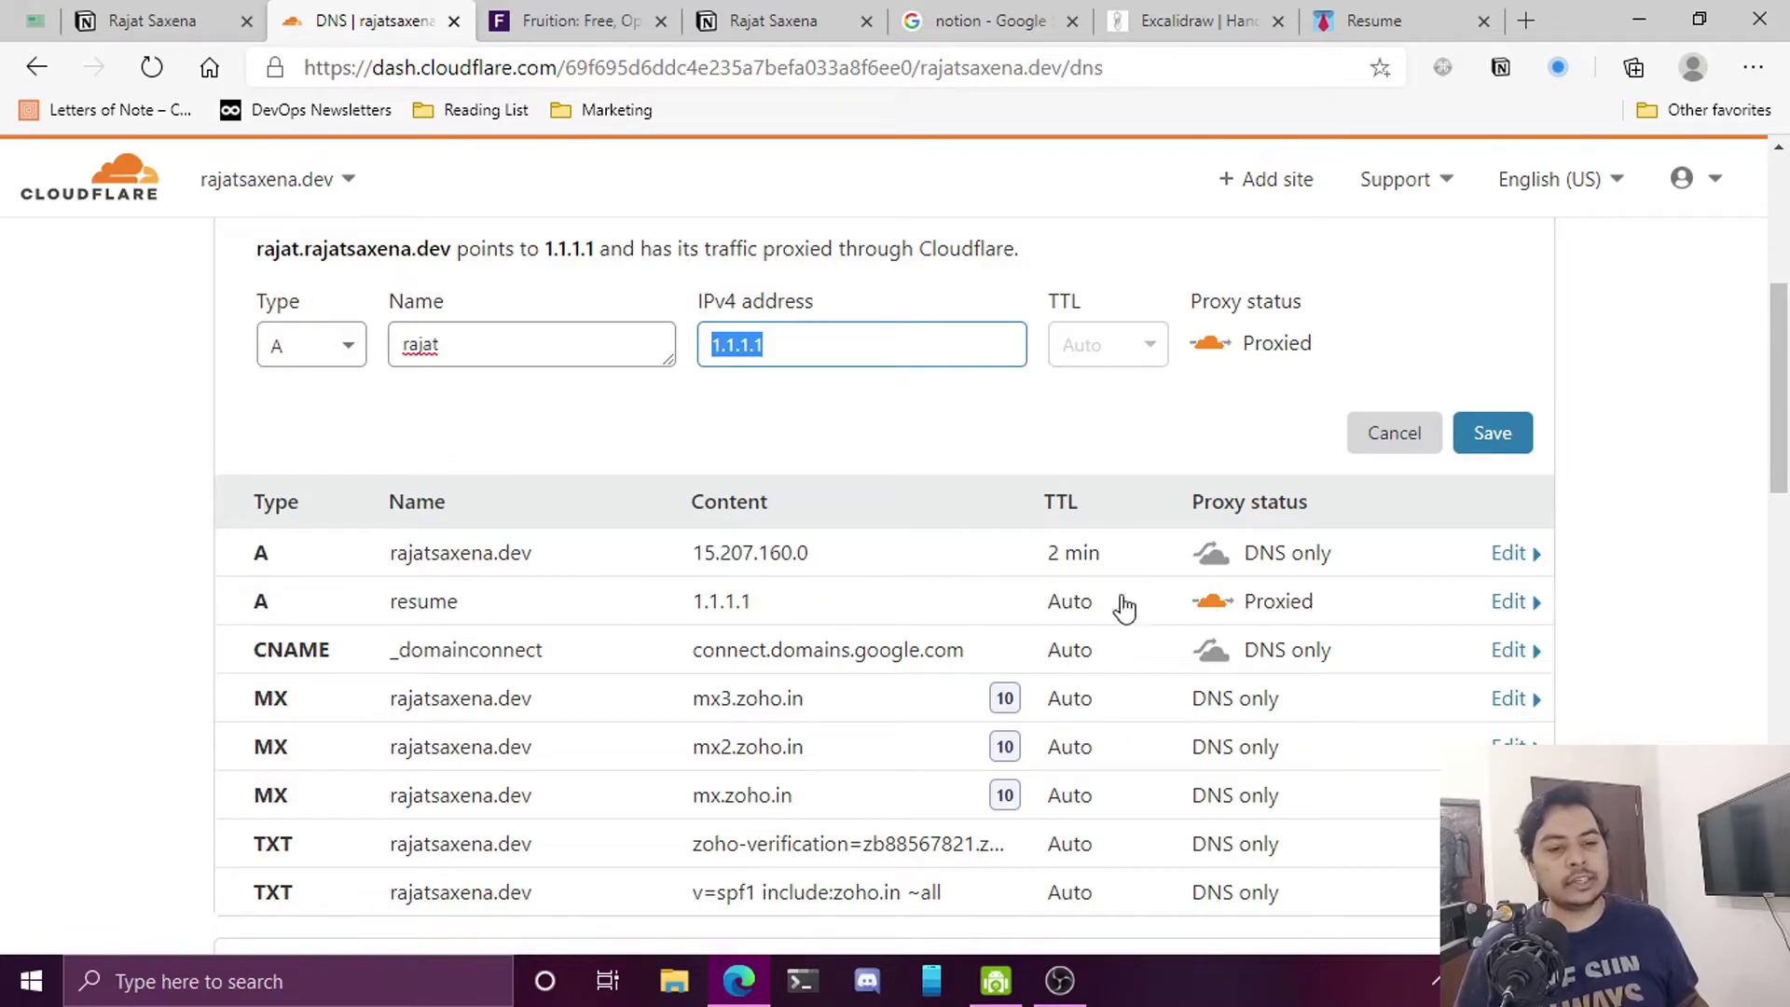
scroll(1007, 524, up, 1)
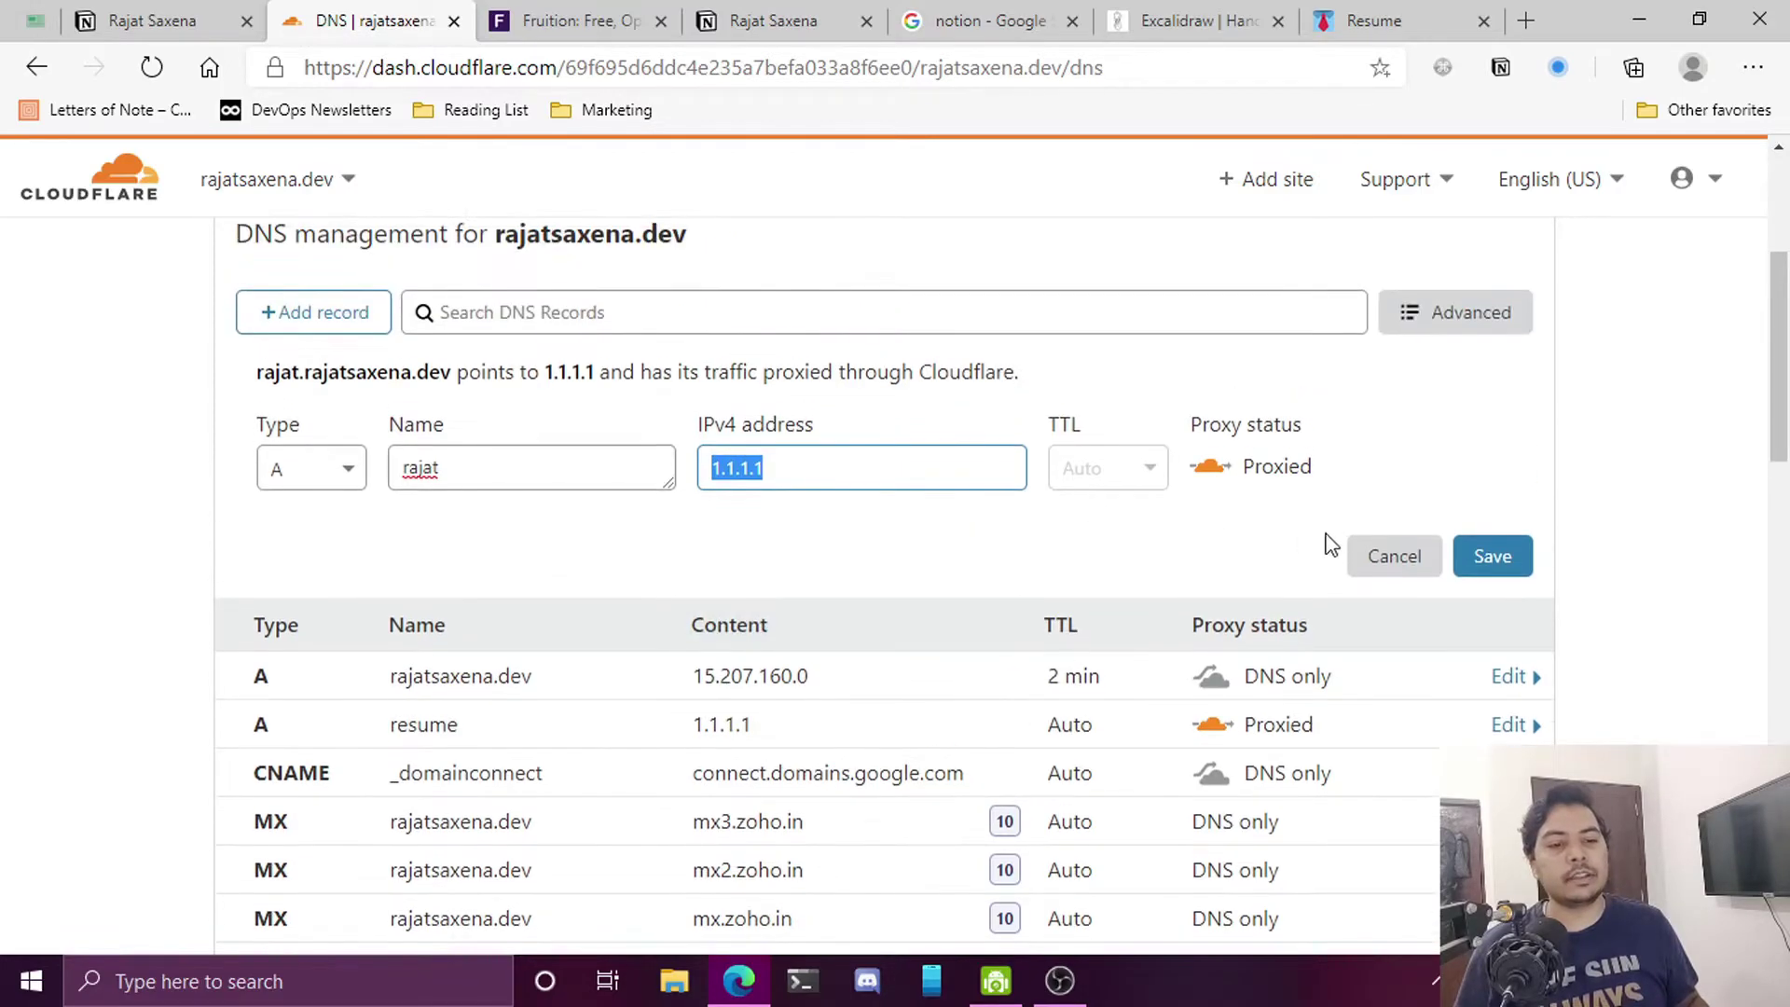
click(1390, 557)
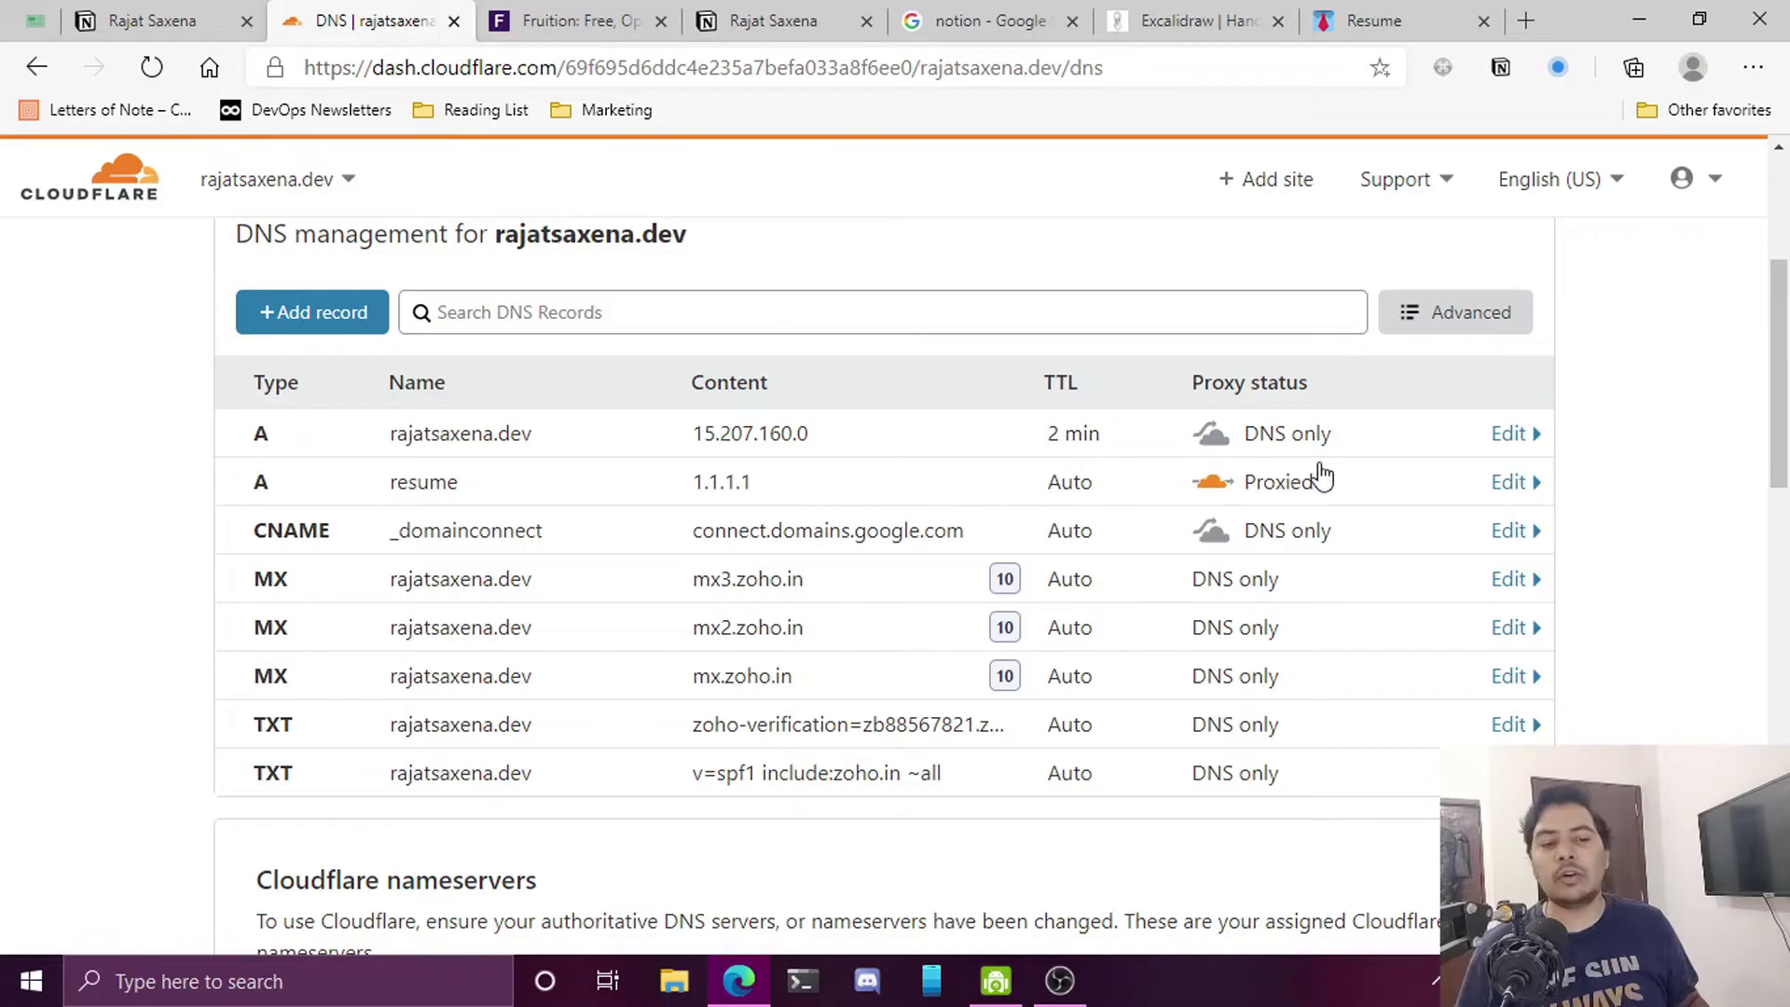
scroll(1306, 523, up, 4)
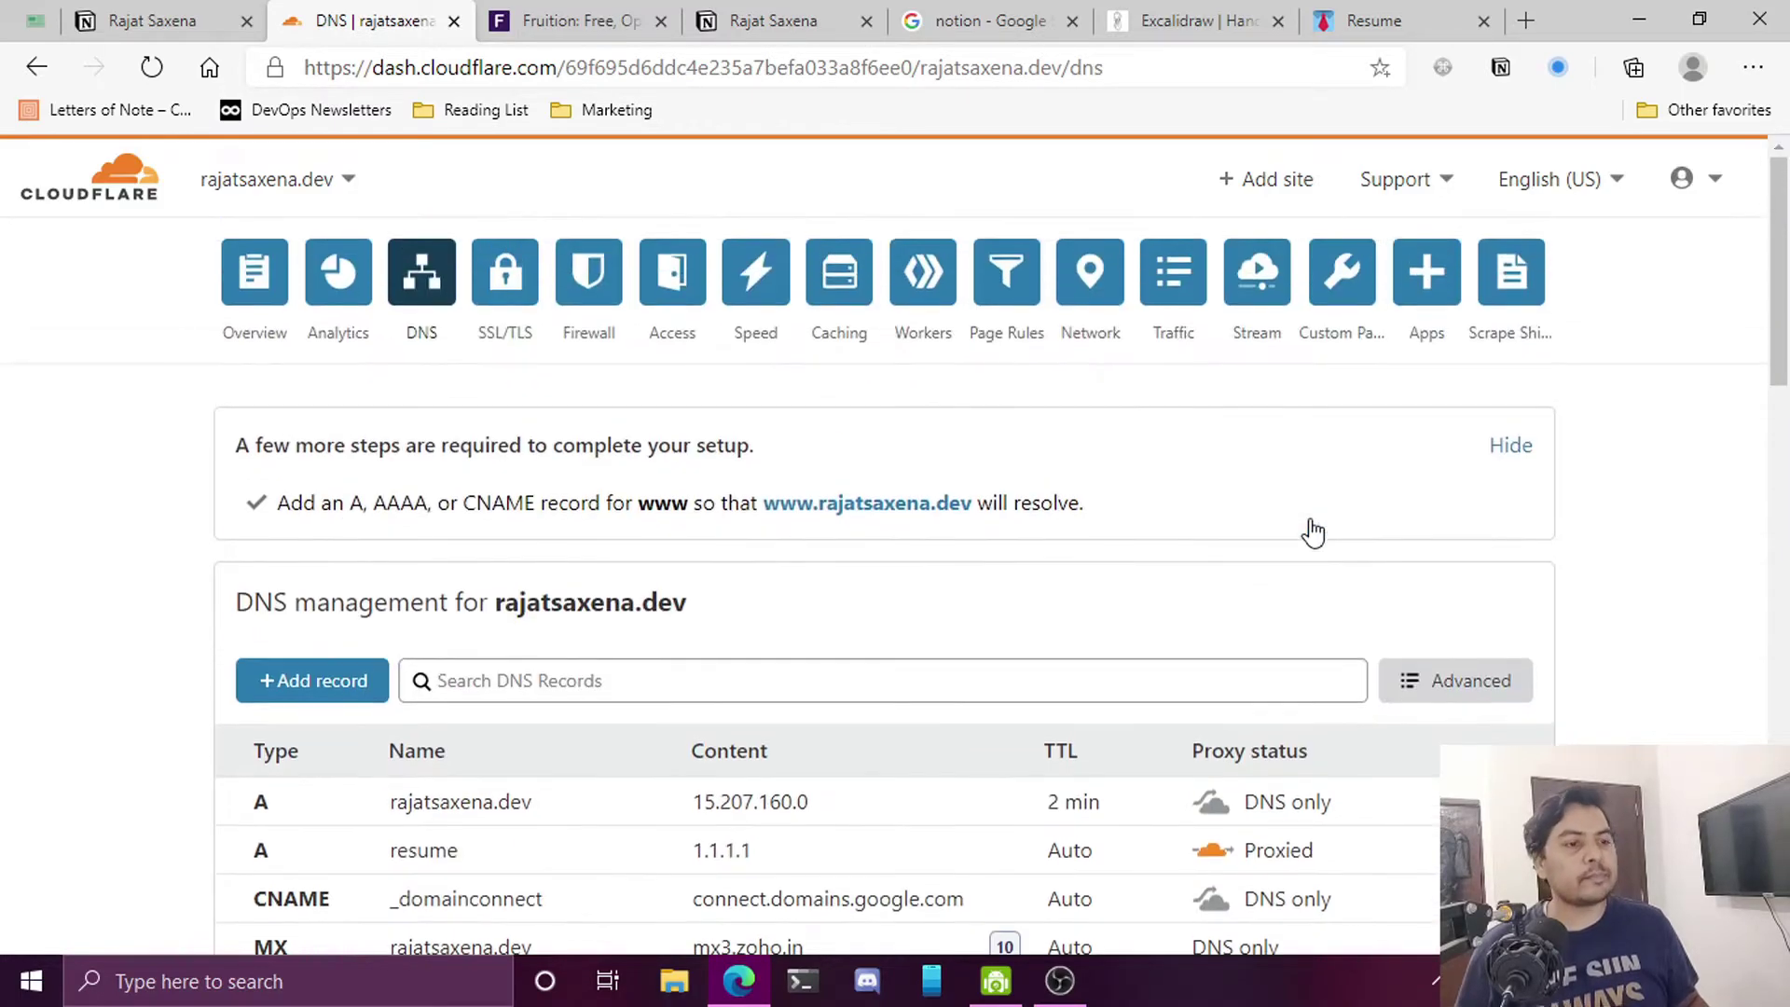
Review the fruitionsite.com guide's Cloudflare steps: nameservers, Workers page and Workers subdomain
click(552, 20)
drag(540, 62, 259, 47)
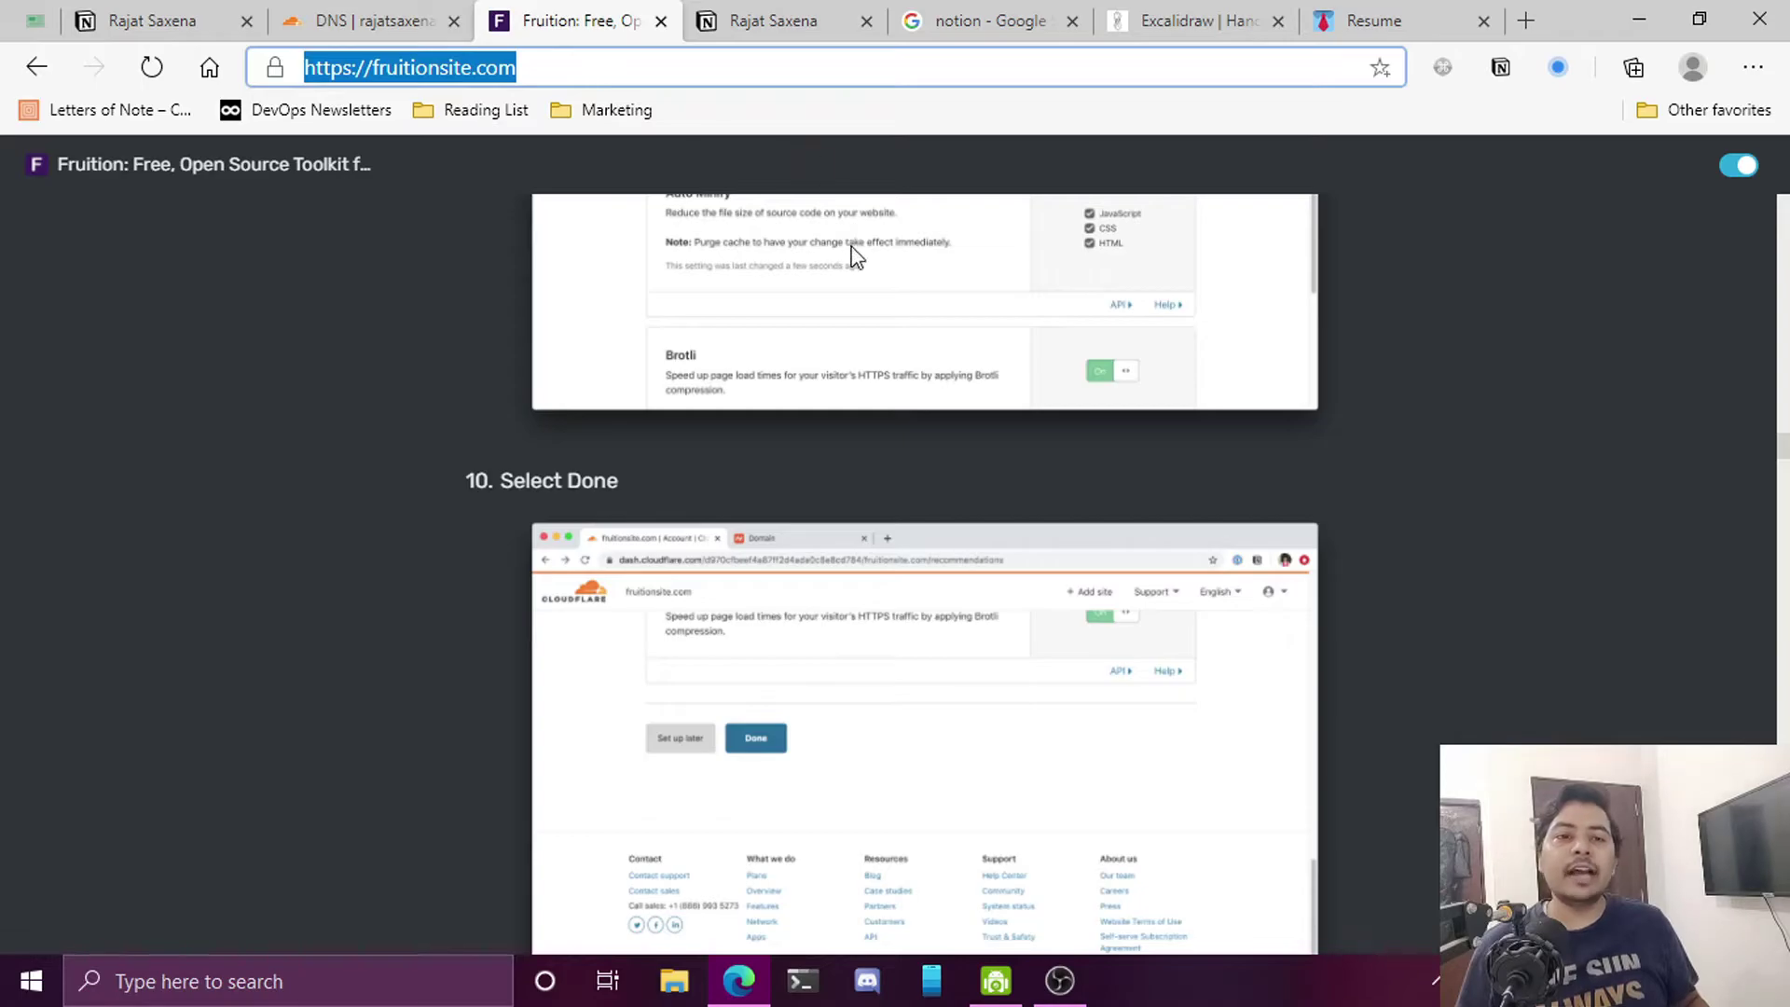
scroll(848, 243, up, 3)
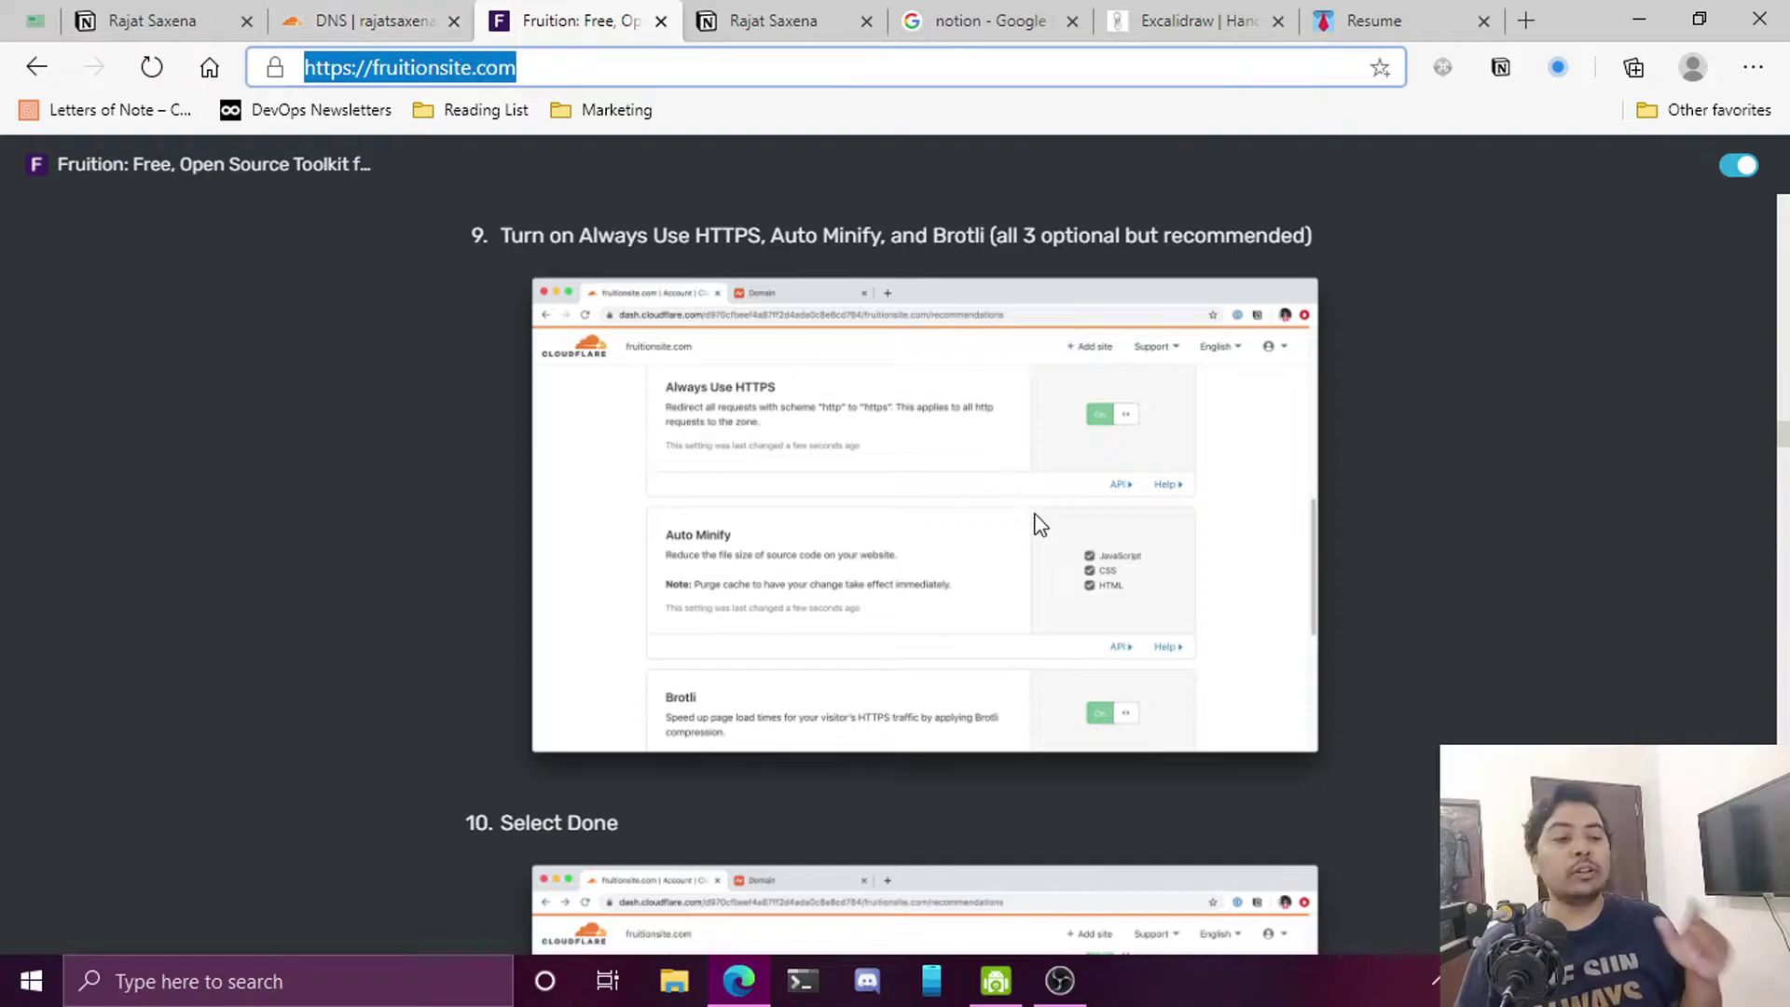
scroll(1031, 511, down, 7)
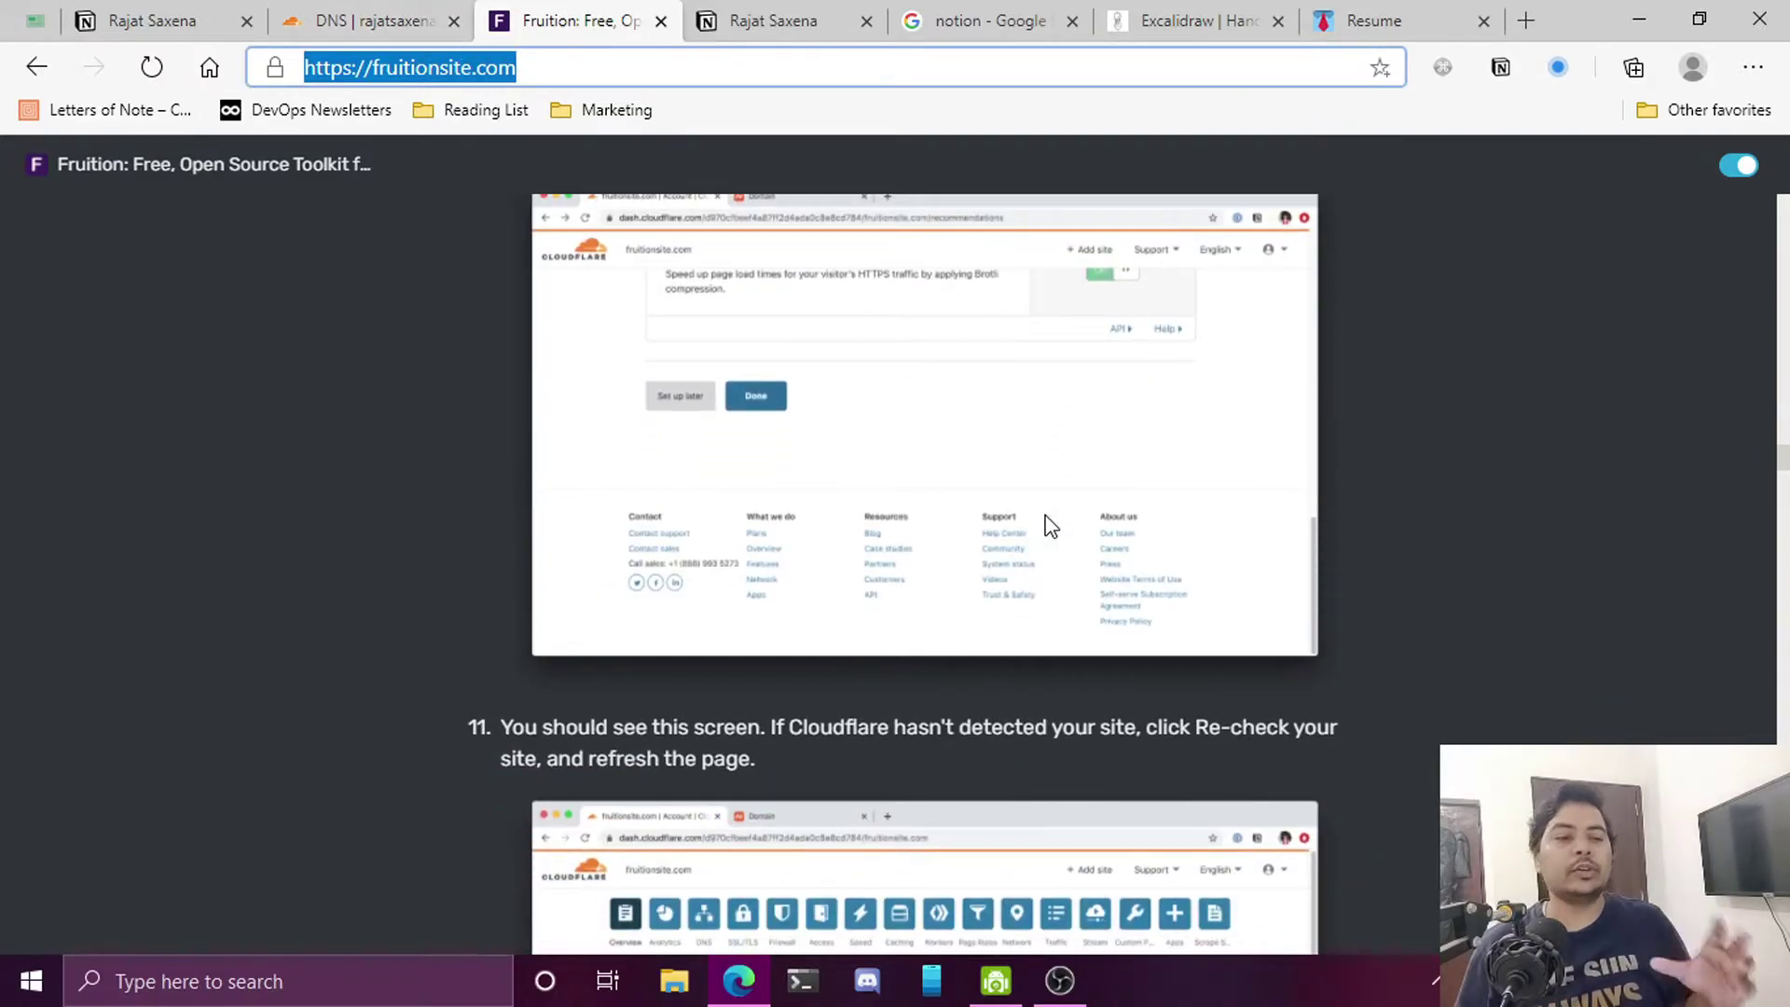
scroll(1050, 525, down, 12)
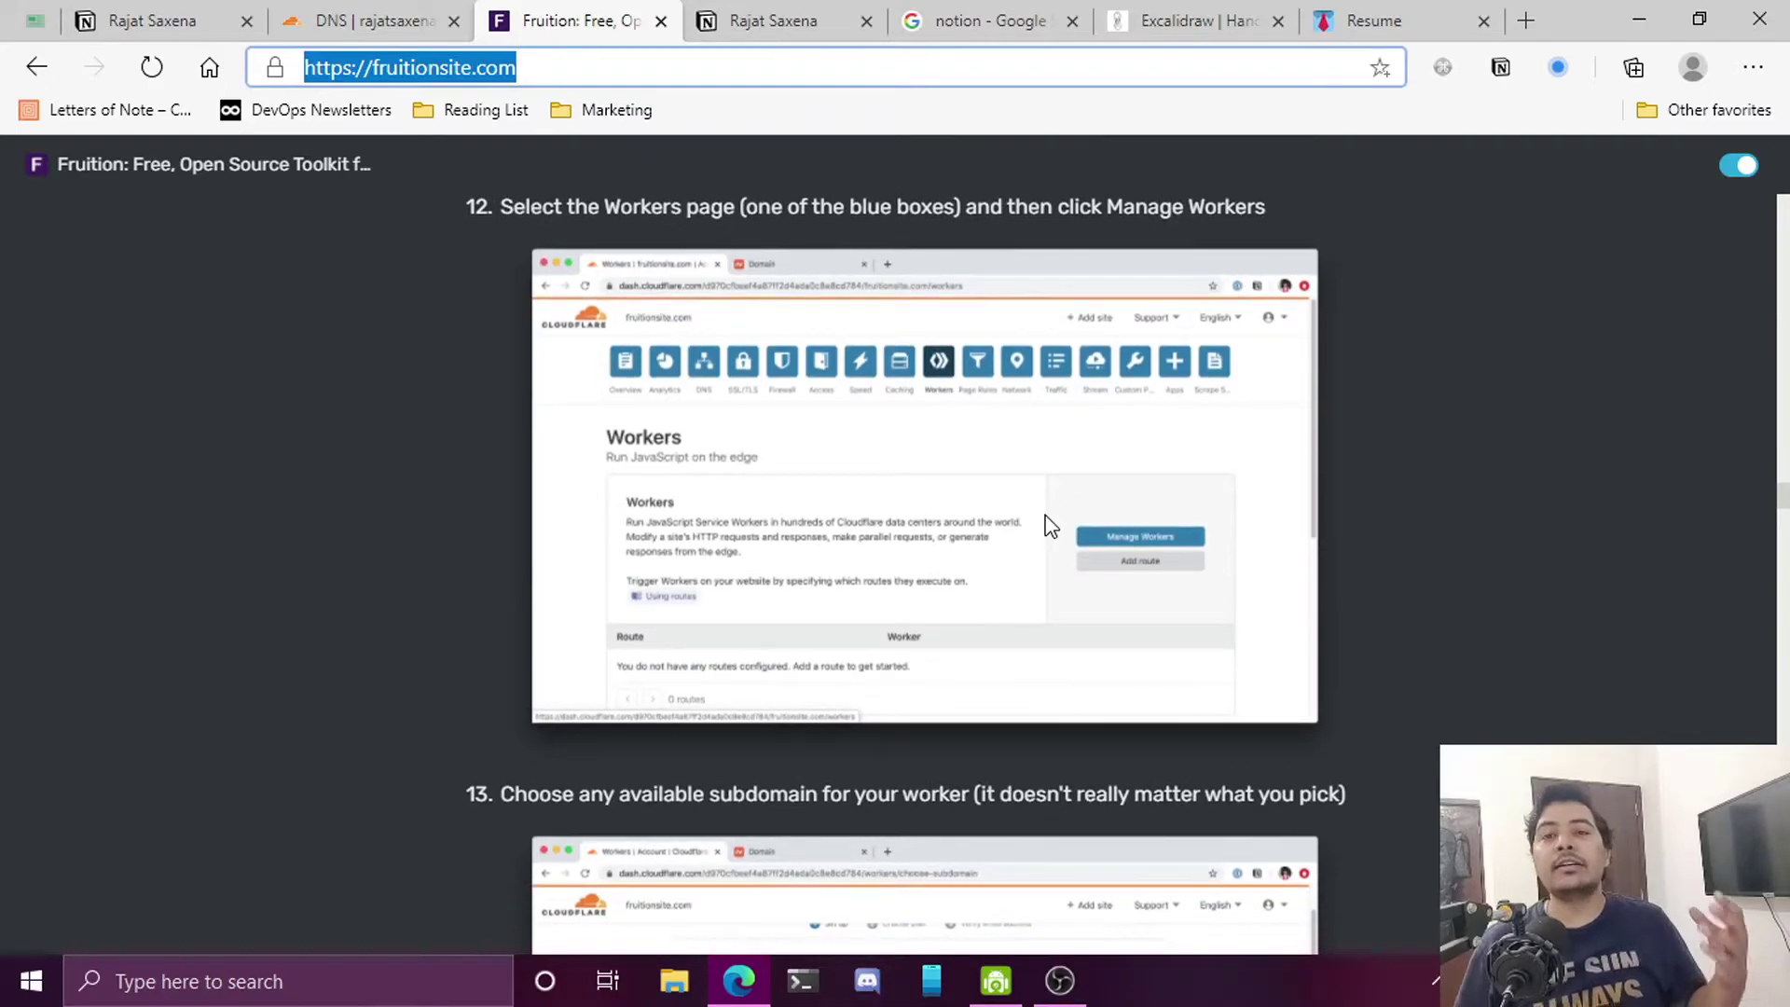
scroll(1050, 524, down, 15)
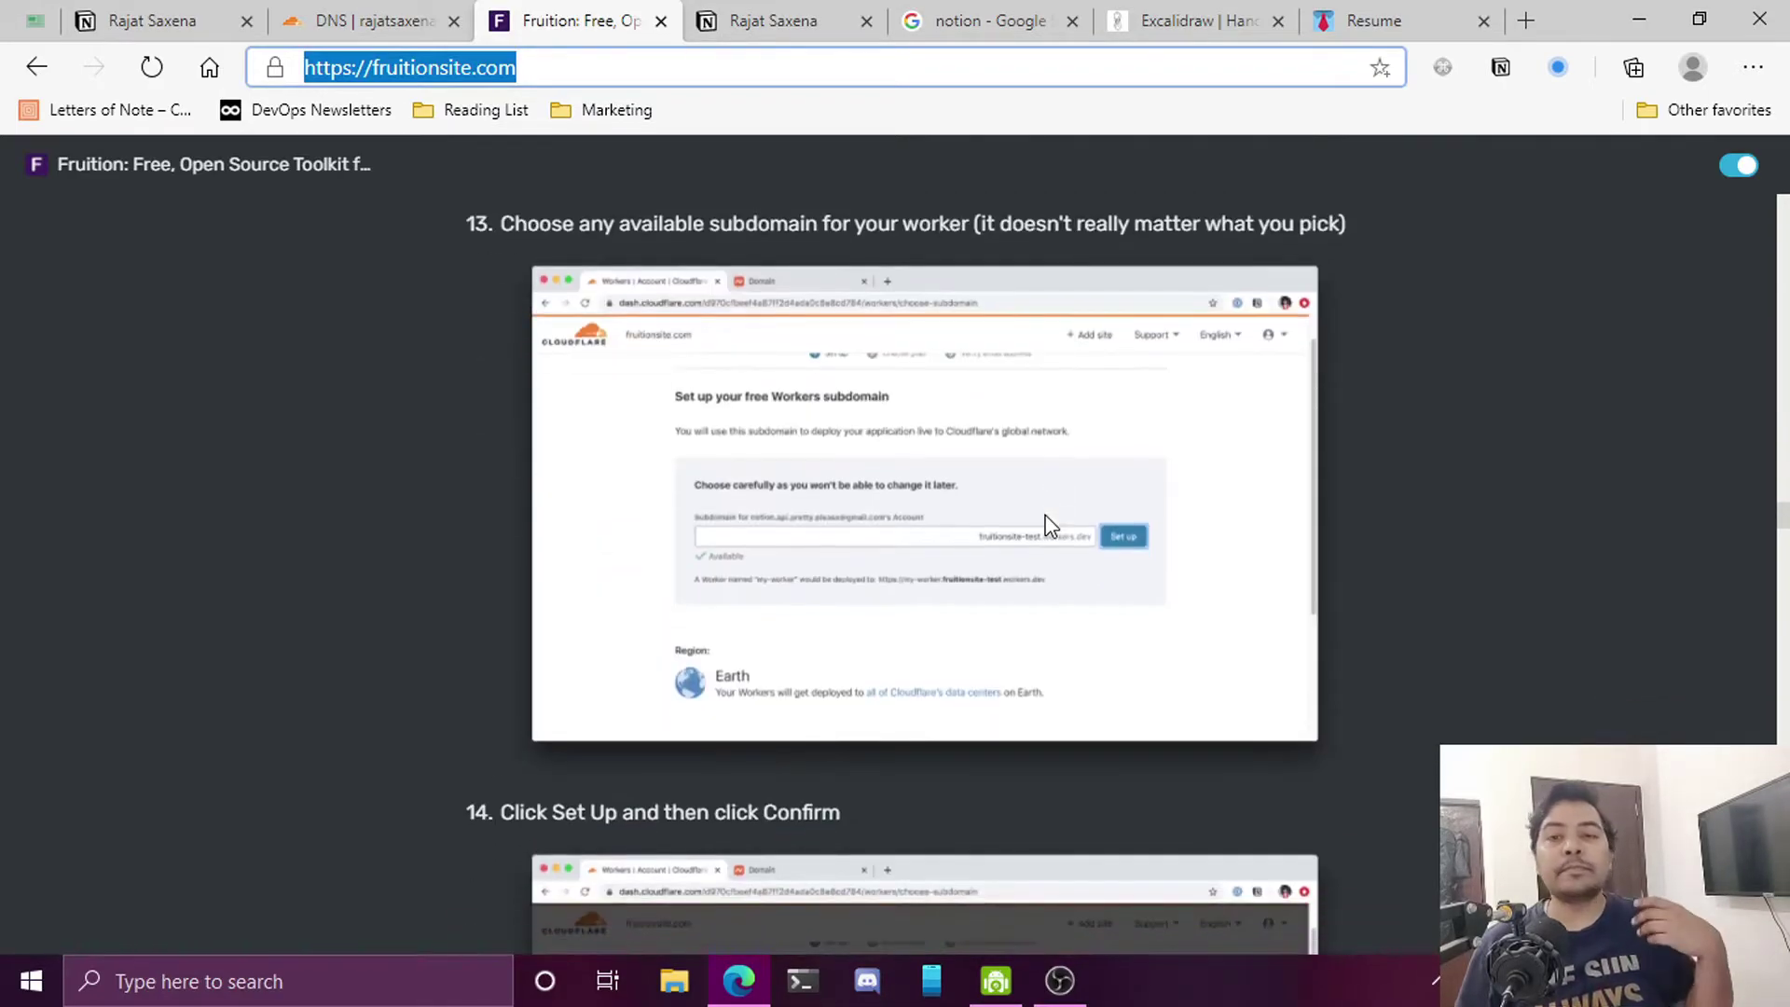
scroll(1048, 517, up, 20)
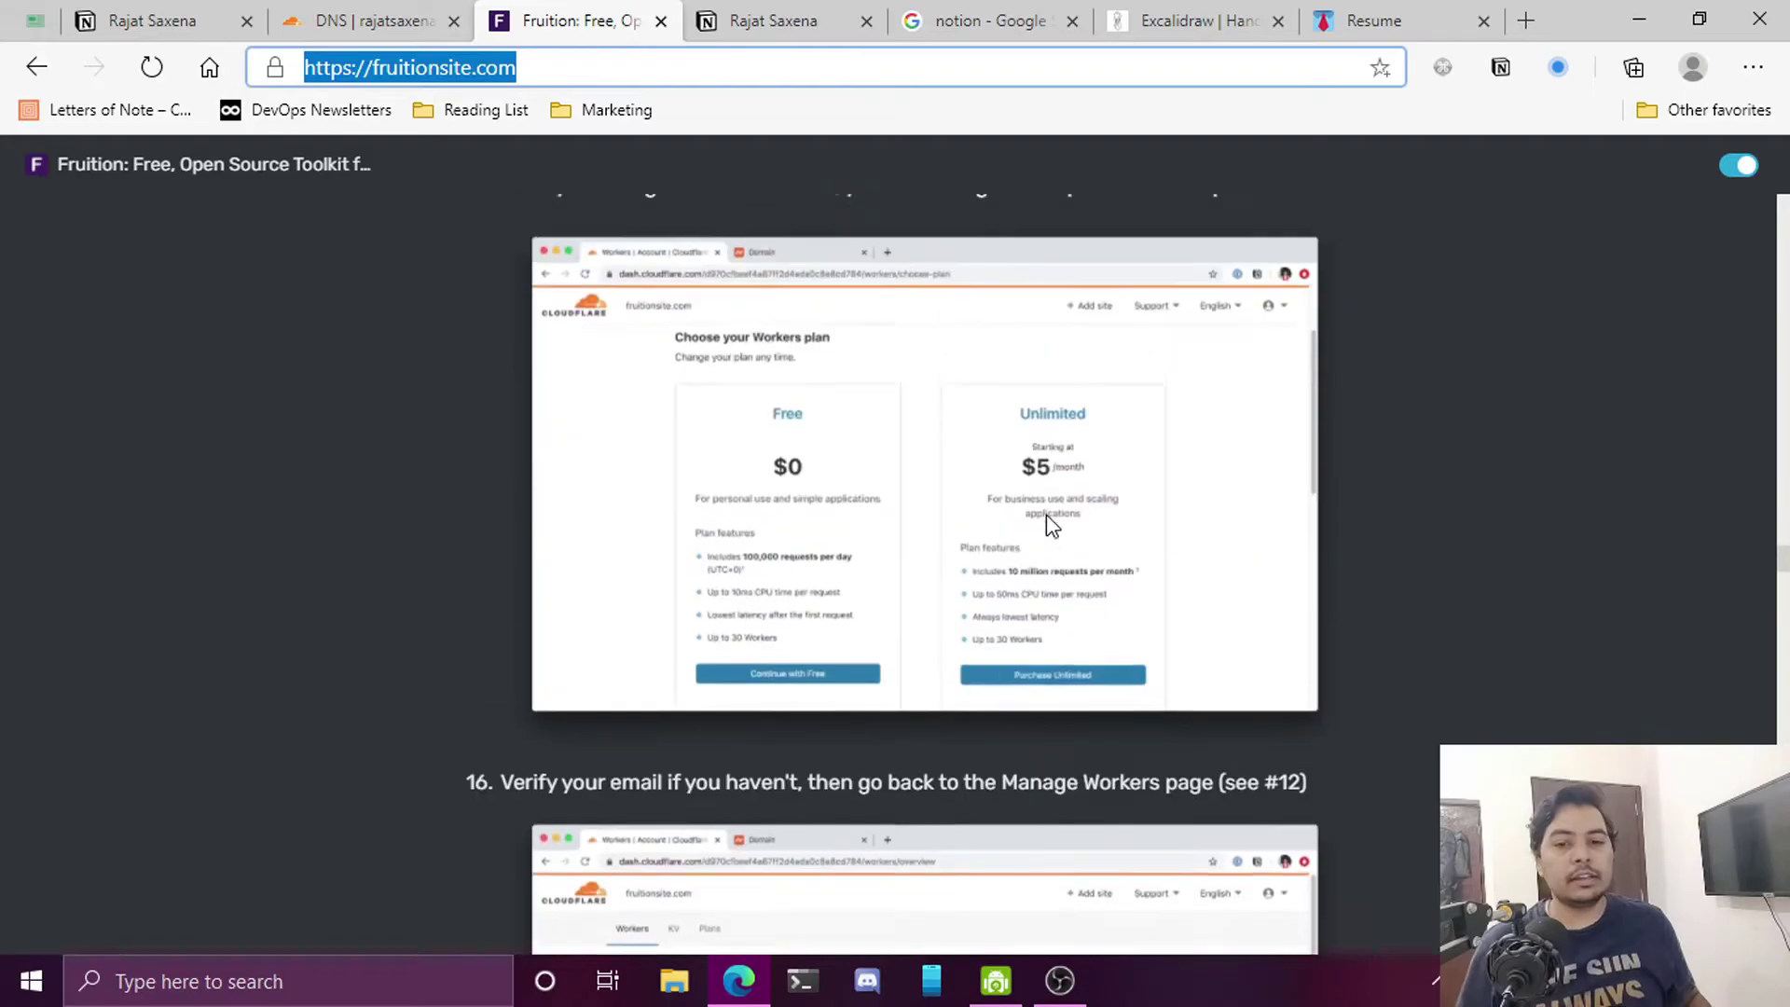
scroll(1063, 471, up, 15)
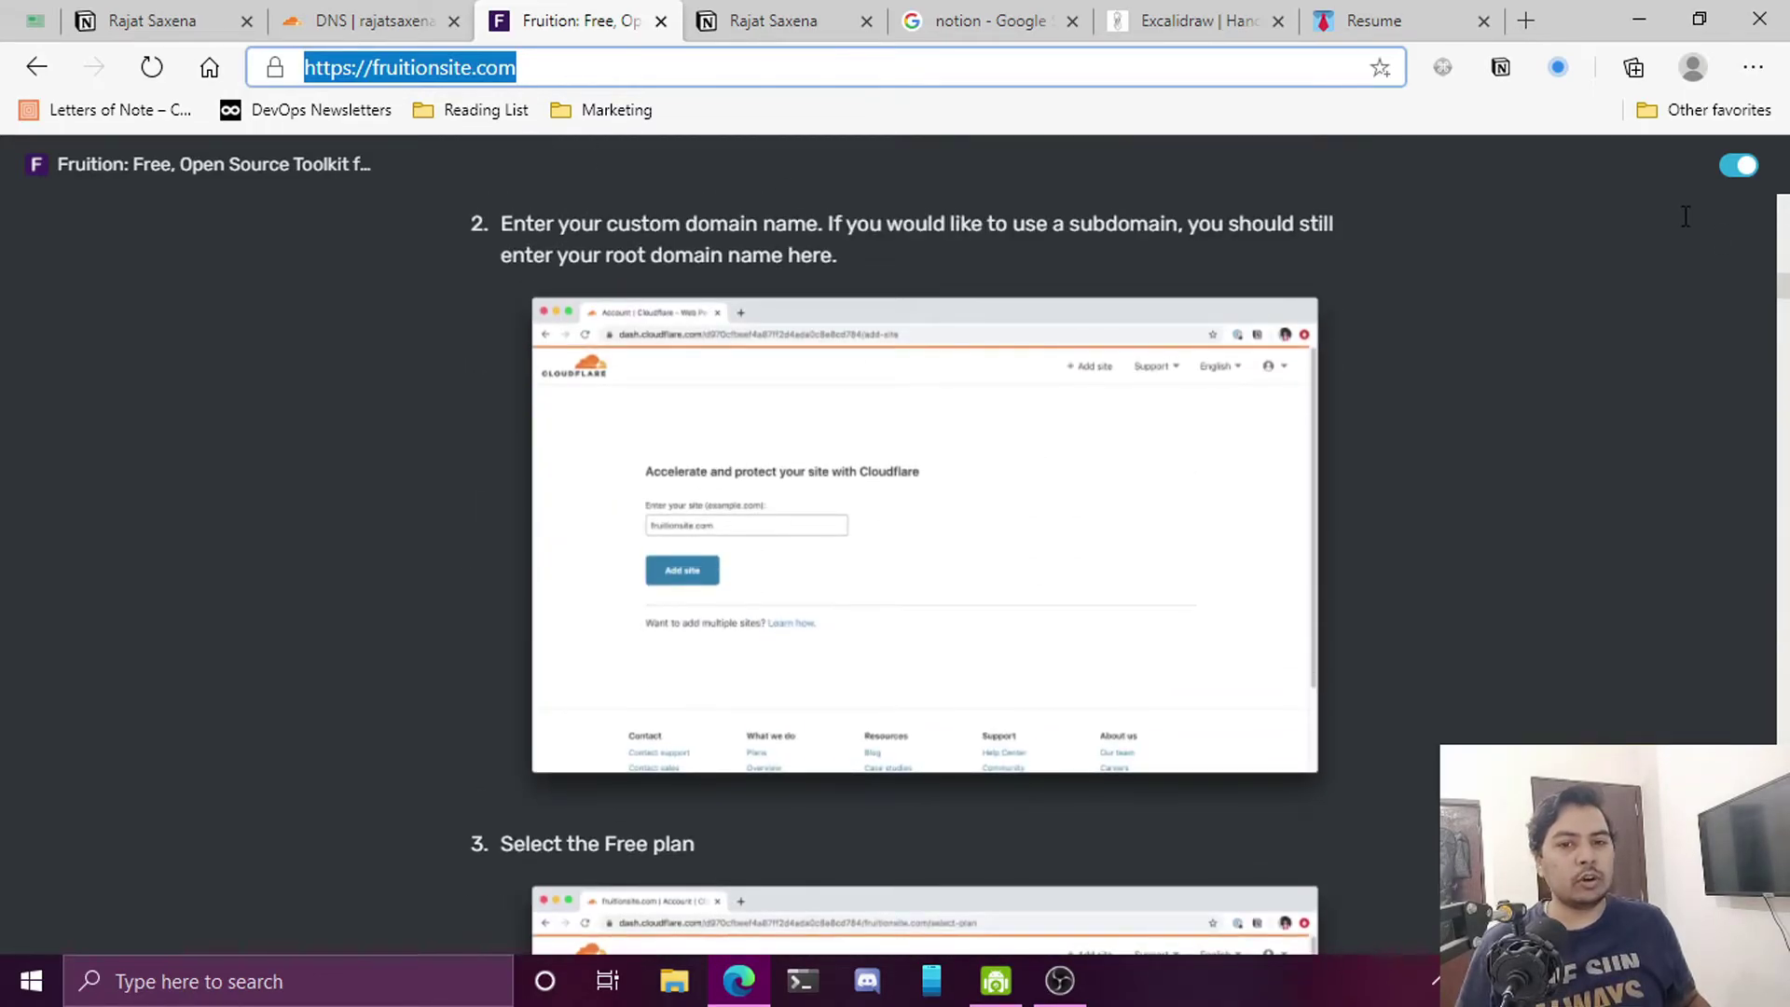
scroll(1784, 414, down, 20)
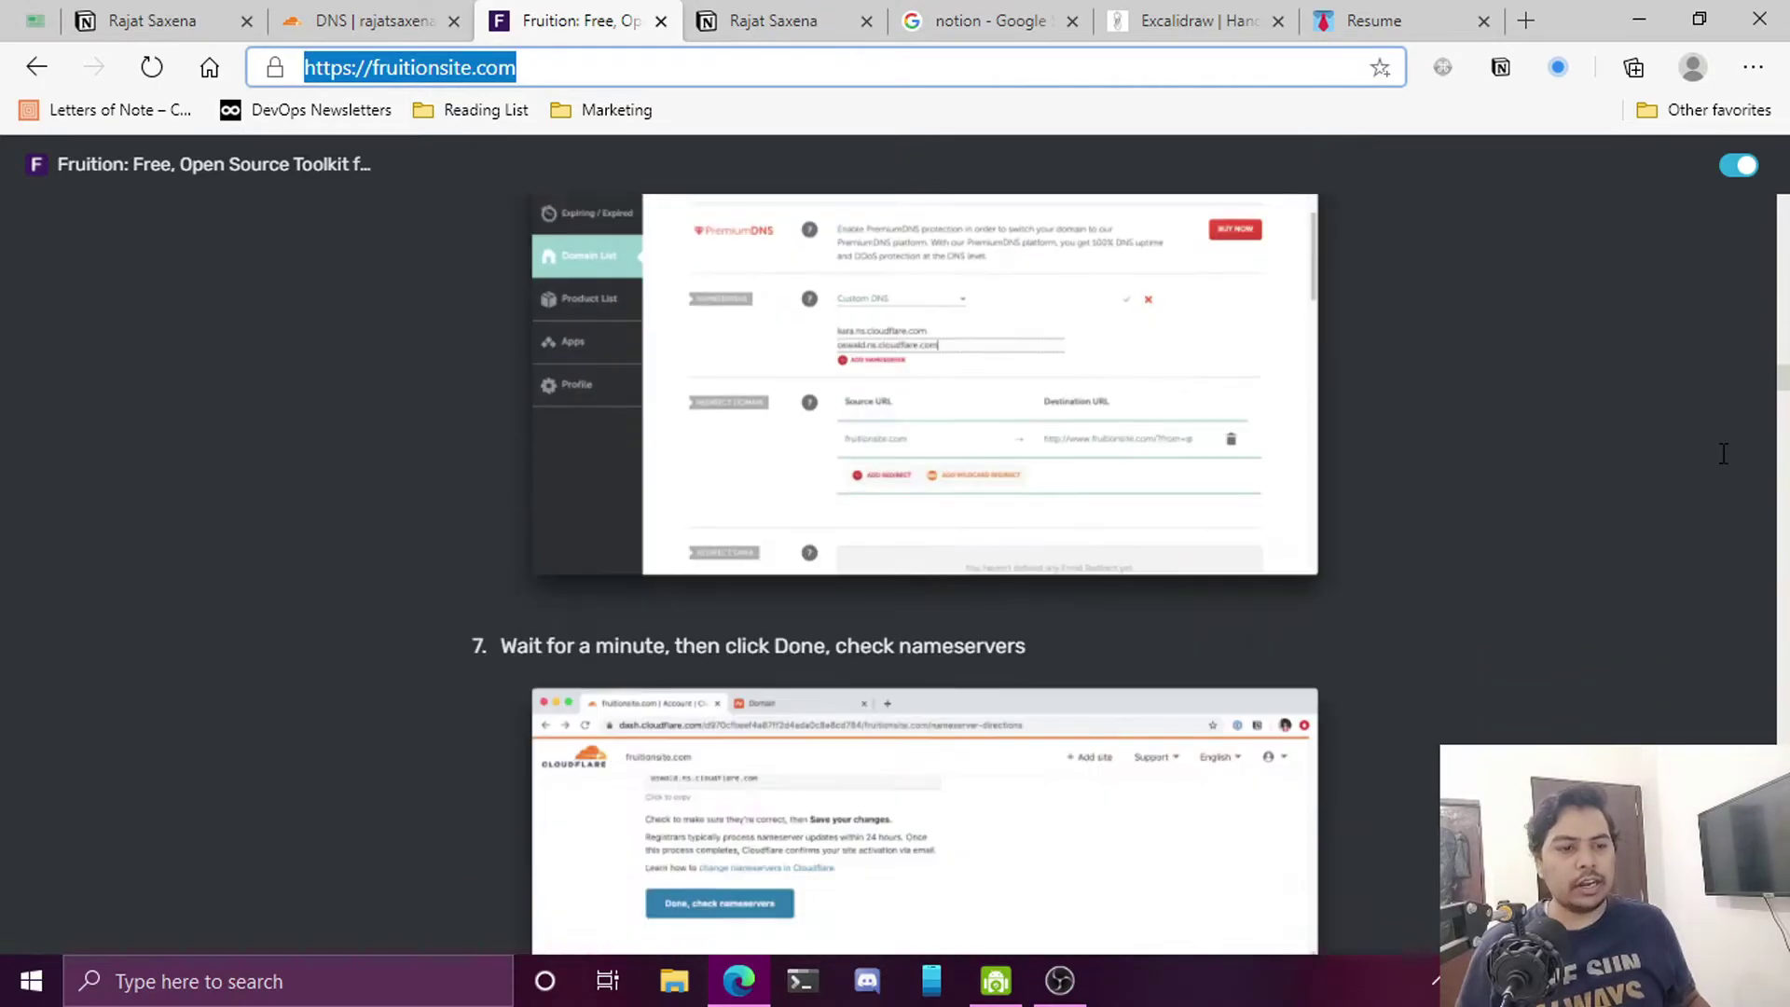
Enter resume.rajatsaxena.dev as the custom domain in Fruition's script generator
click(610, 433)
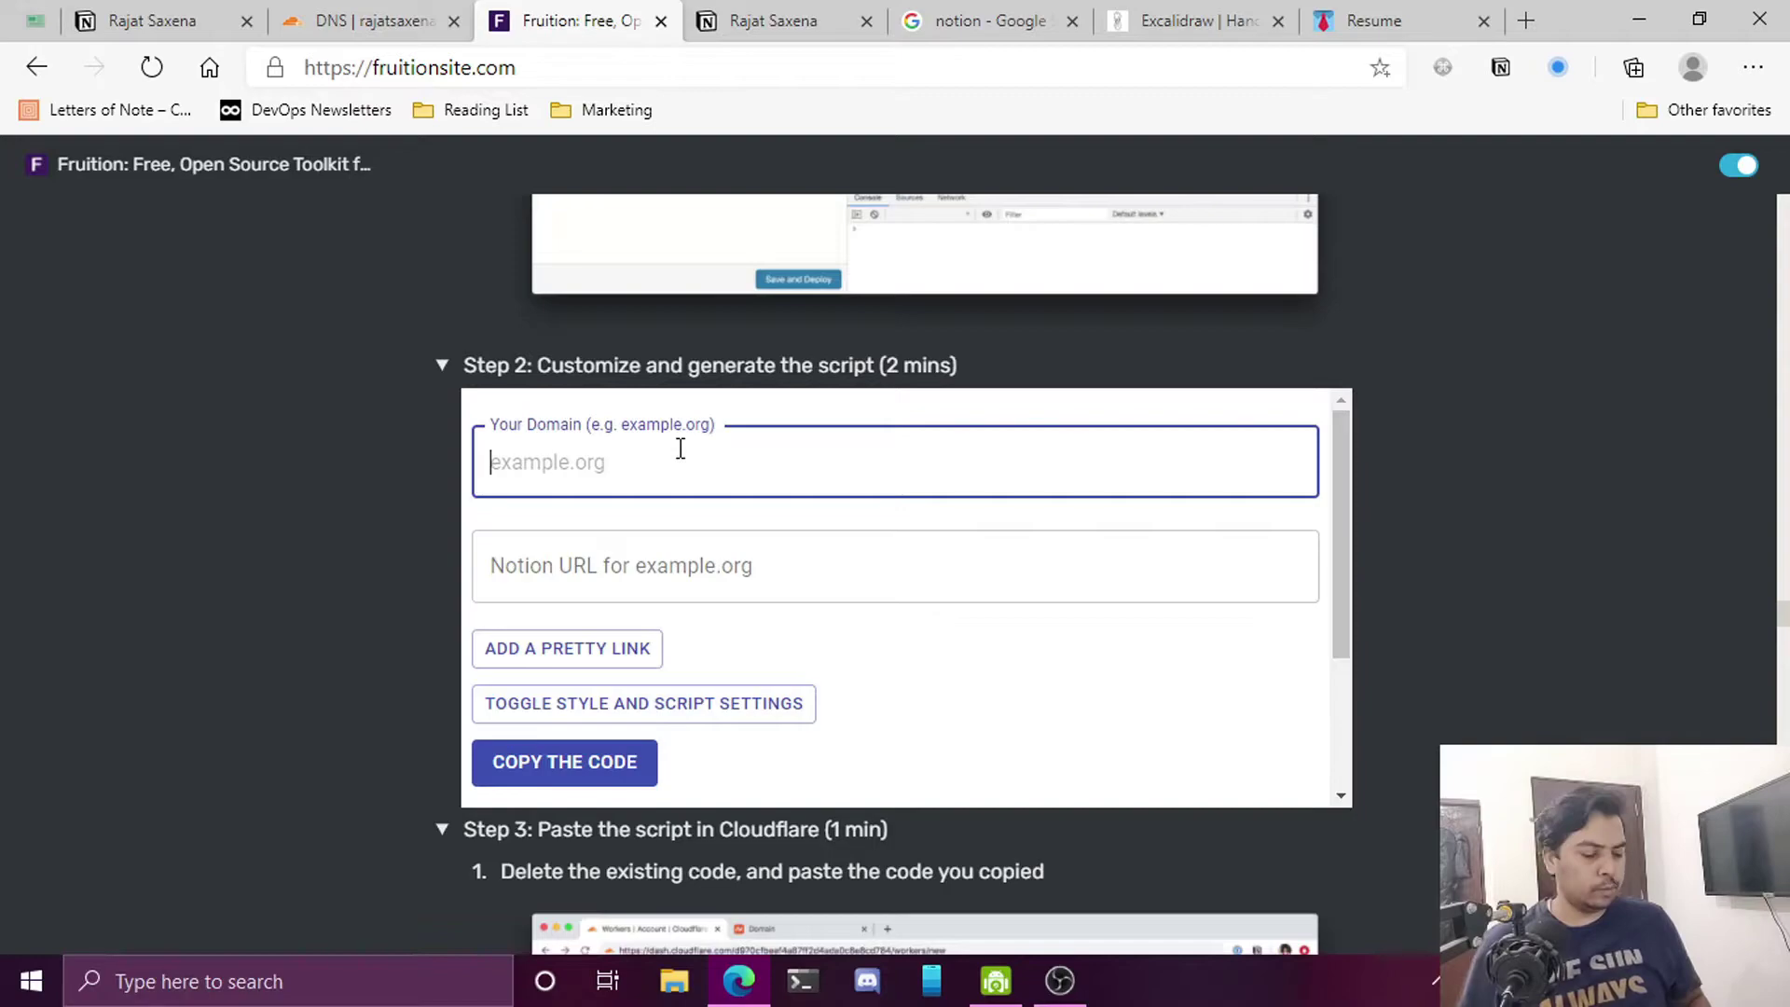
text(res)
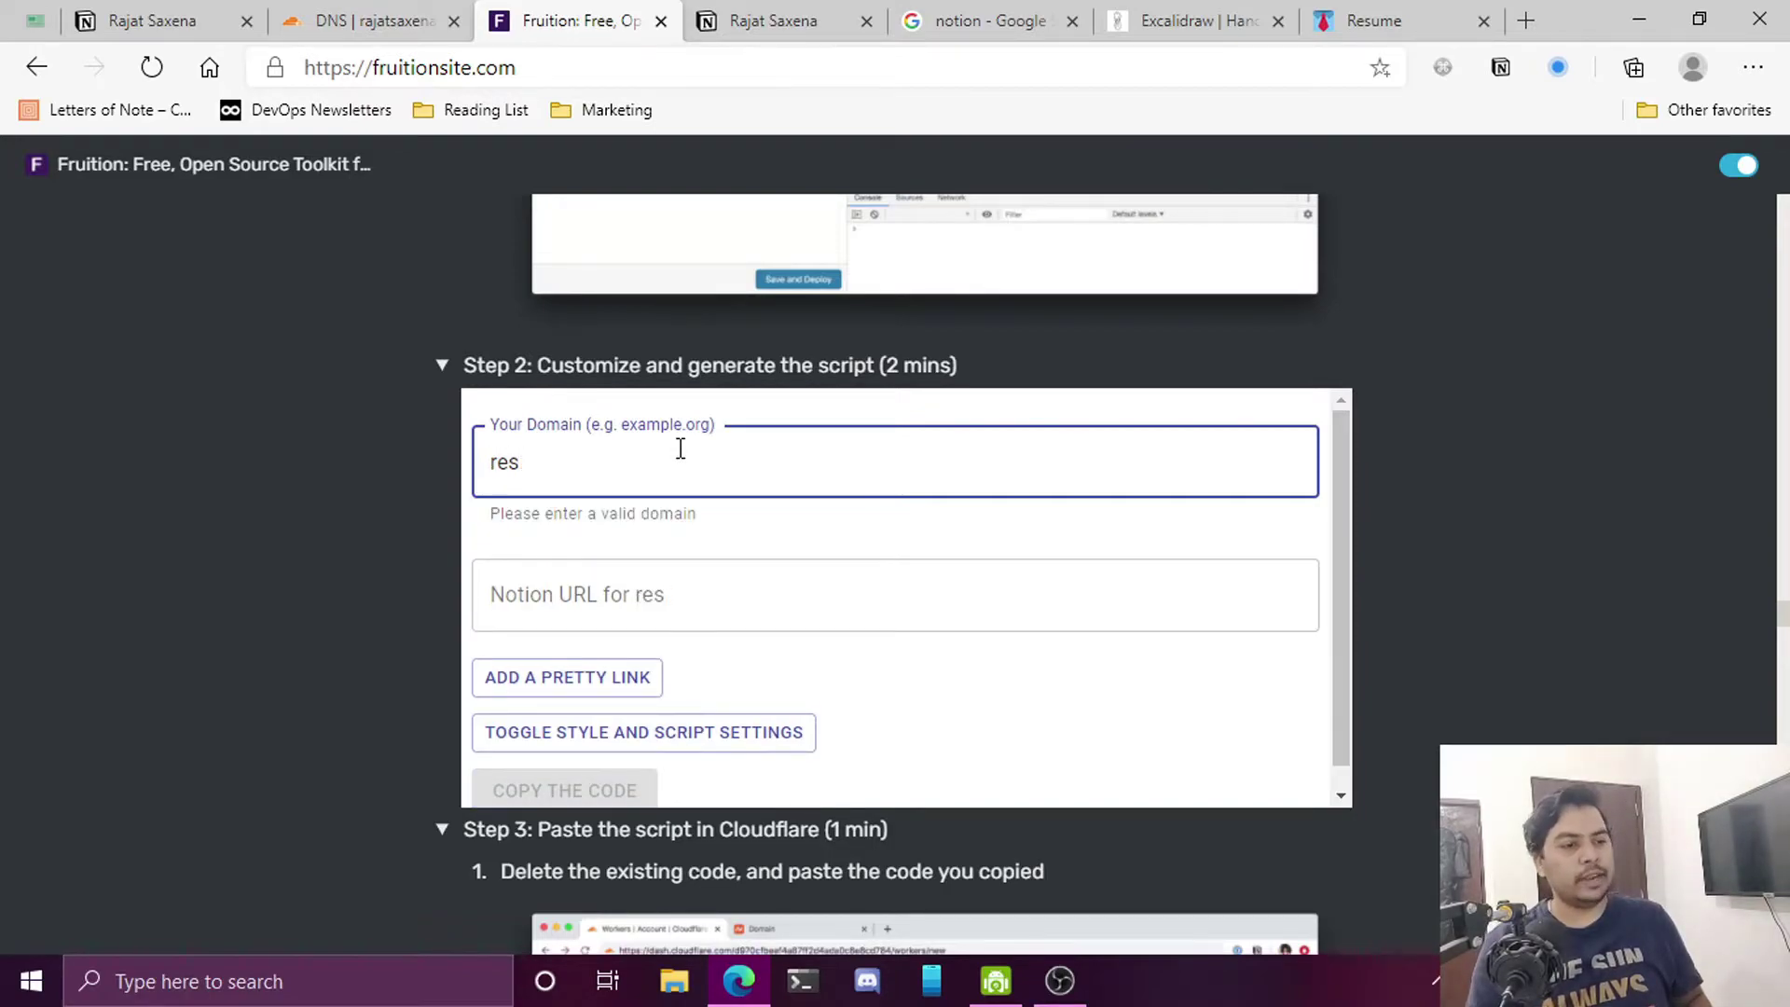
text(ume./)
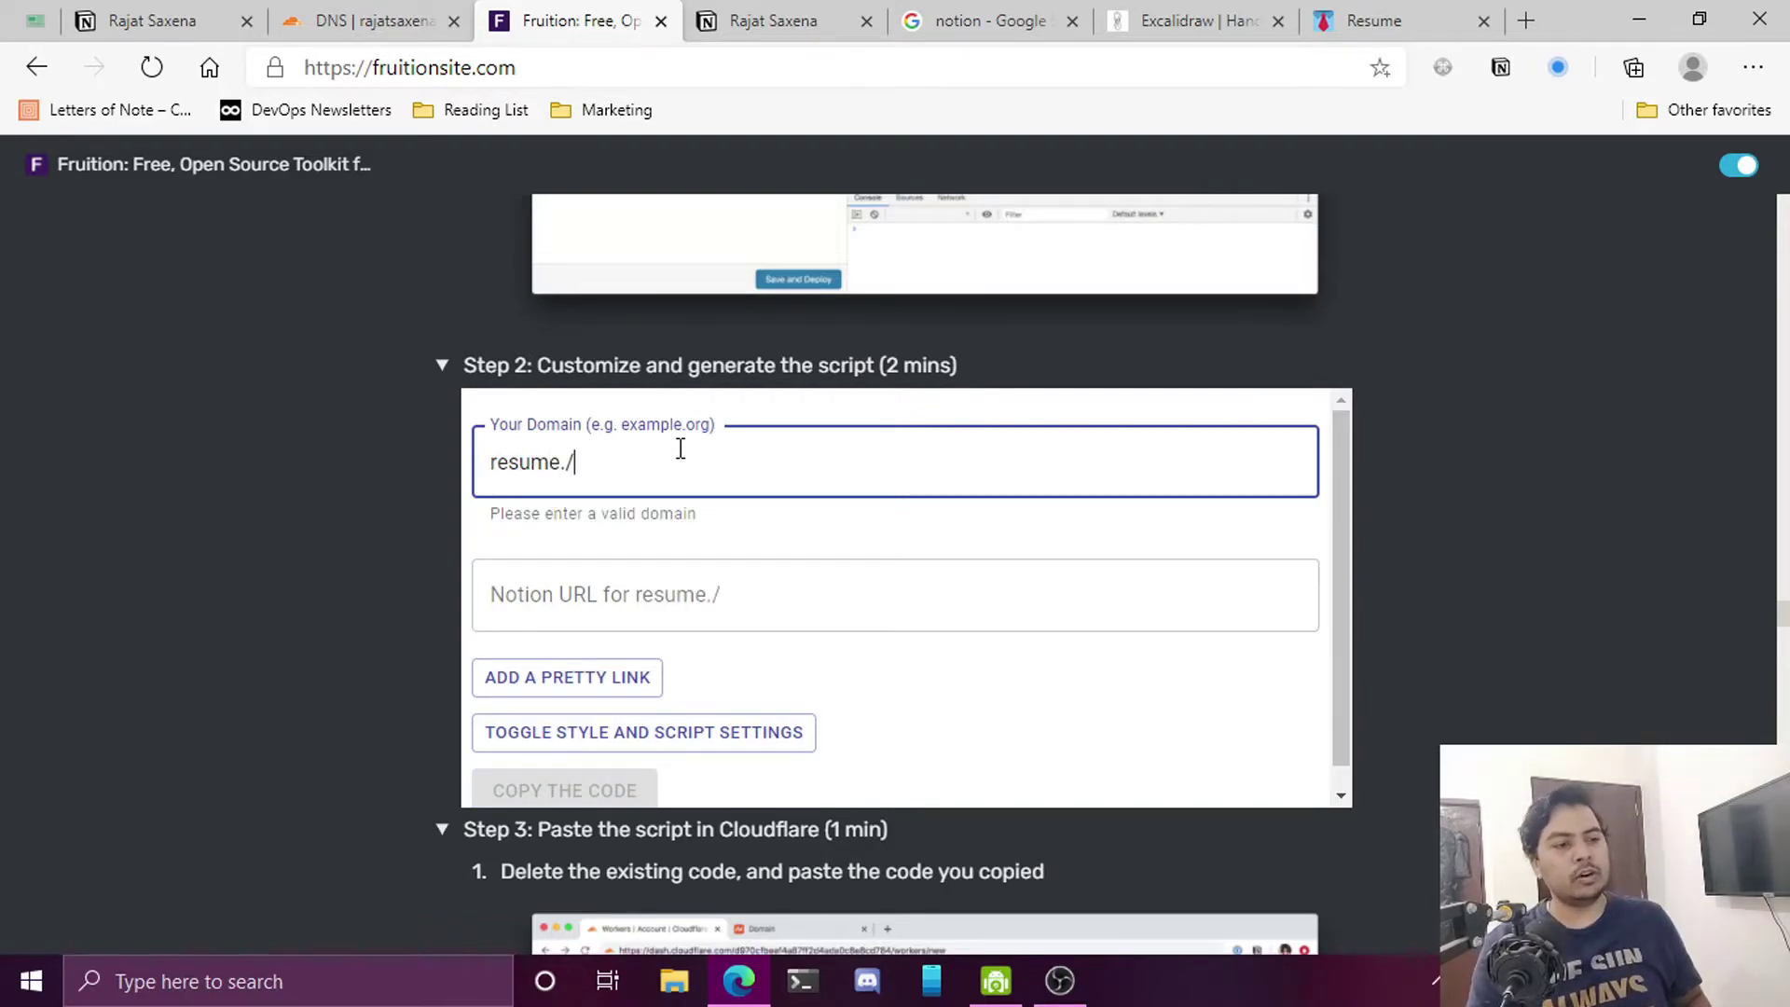
key(BackSpace)
text(rajatsaxena.dev)
click(743, 574)
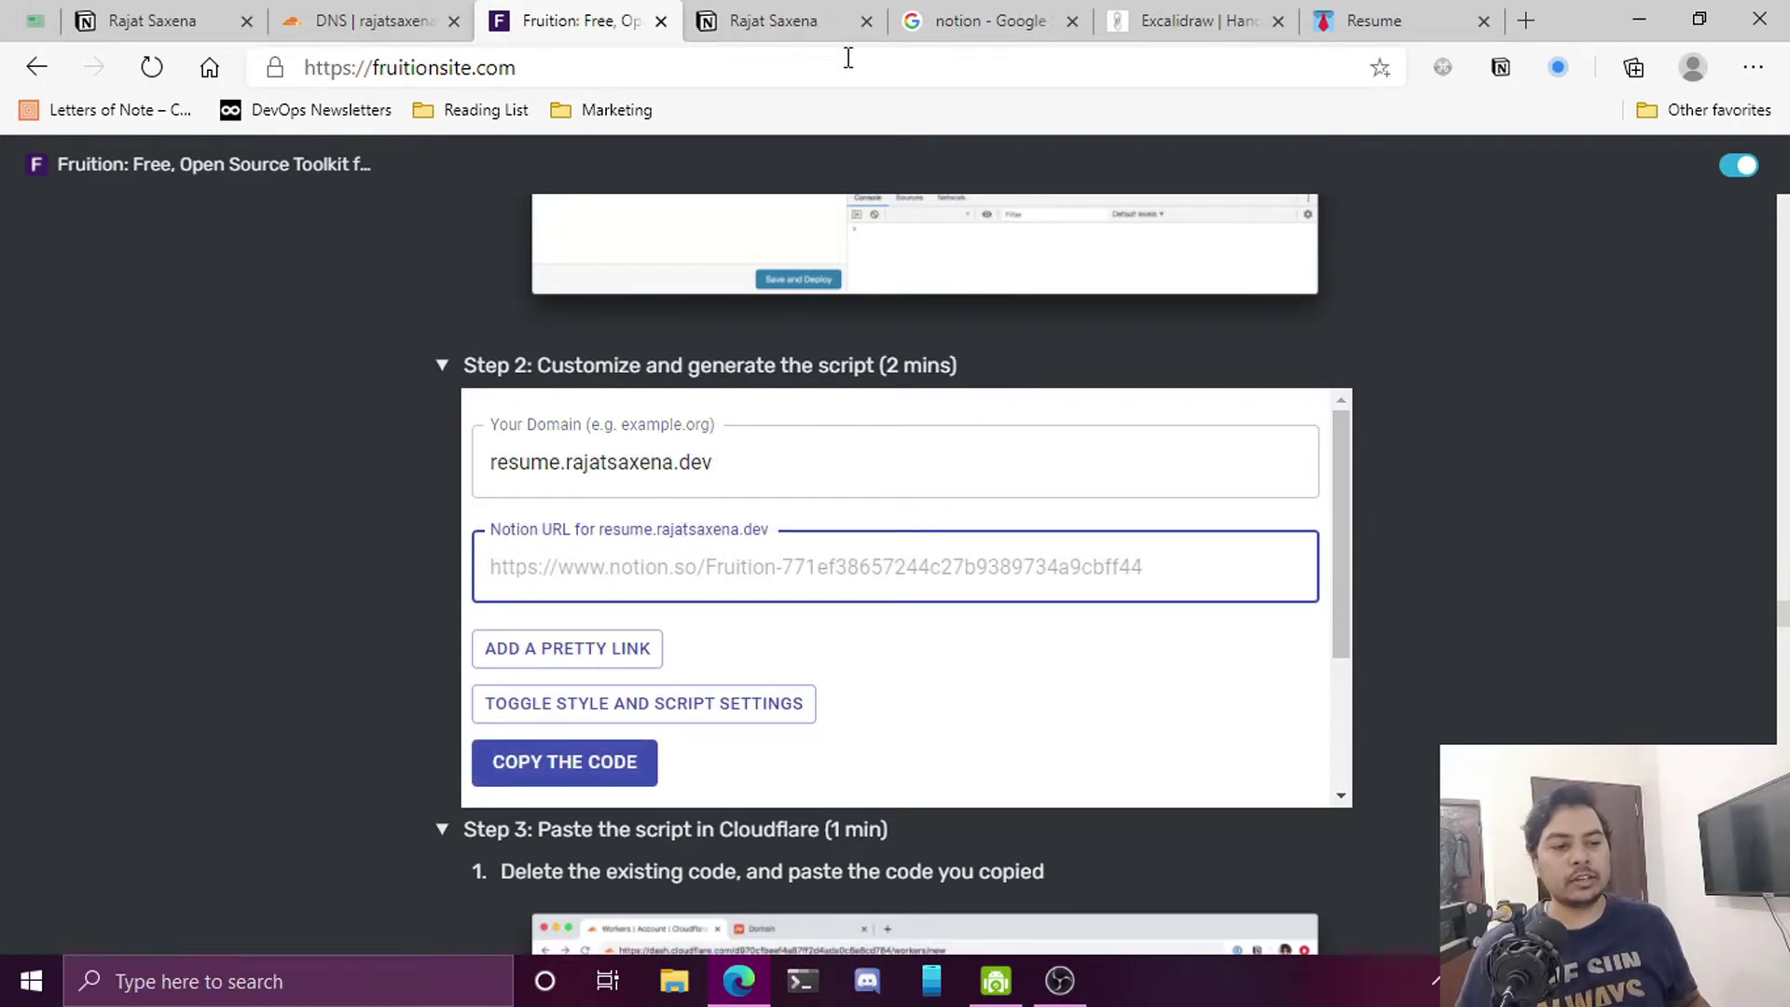
Paste the Resume page's Notion URL into Fruition and copy the generated worker code
click(1396, 33)
click(633, 79)
key(ctrl+c)
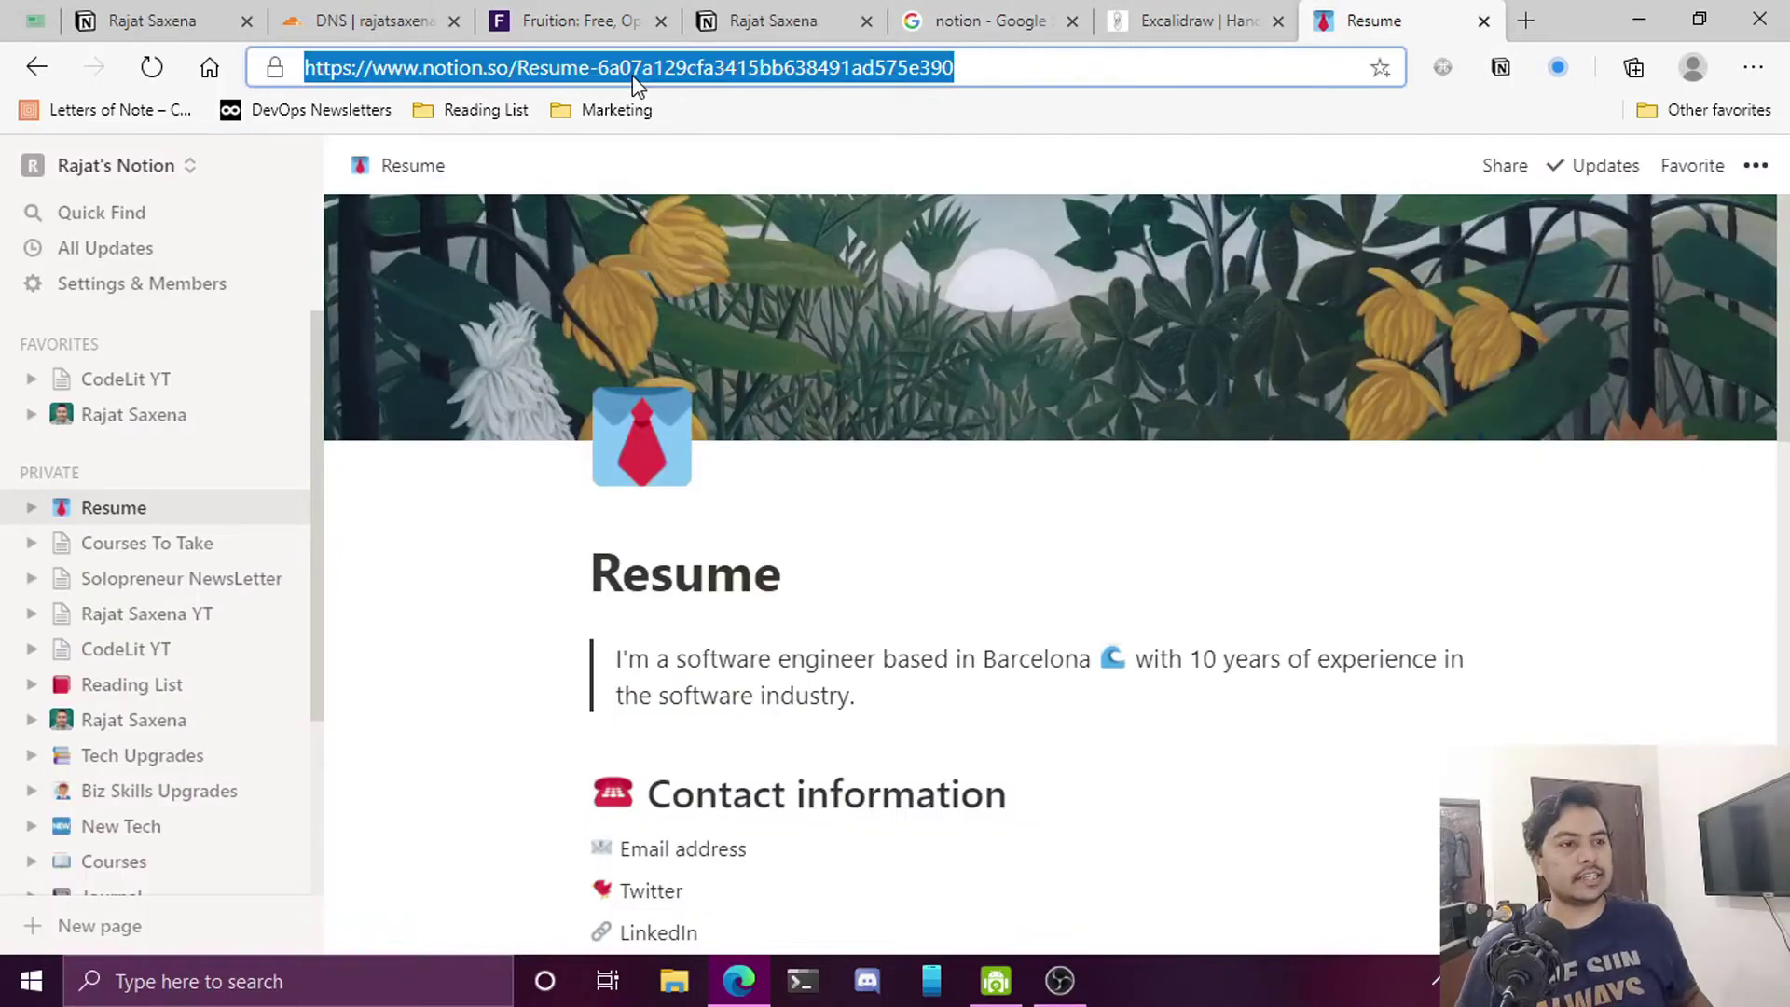
click(388, 28)
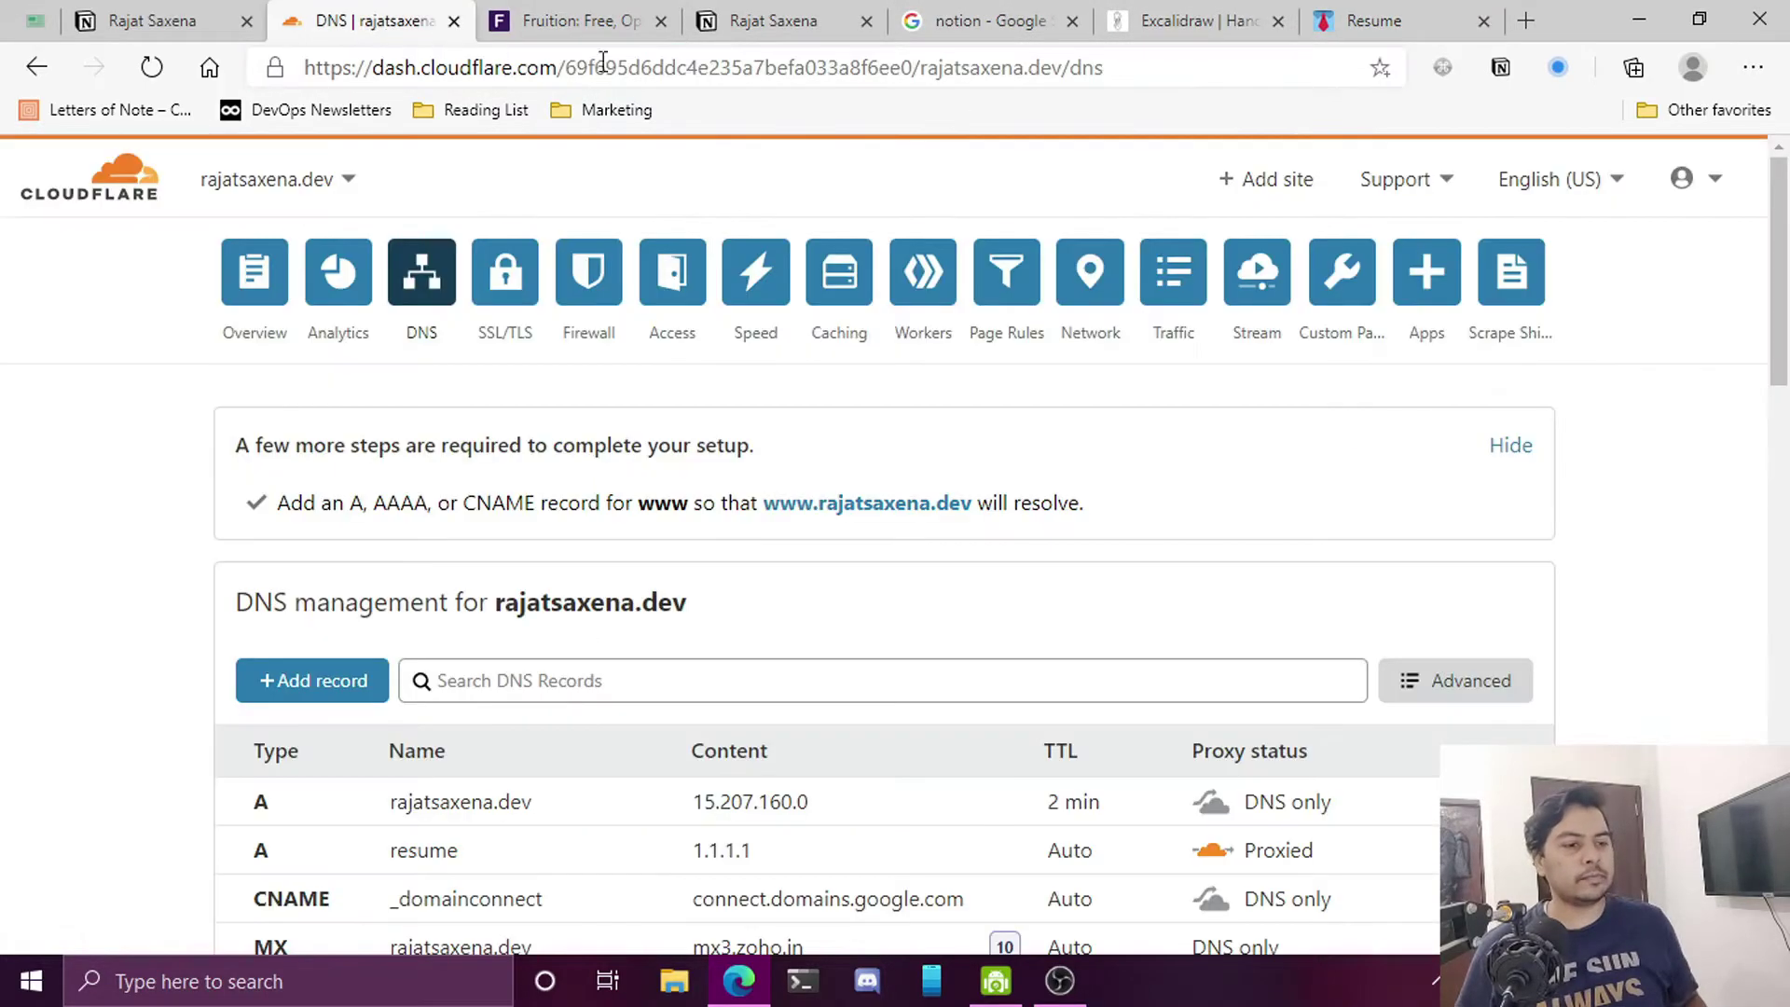
click(580, 28)
click(691, 547)
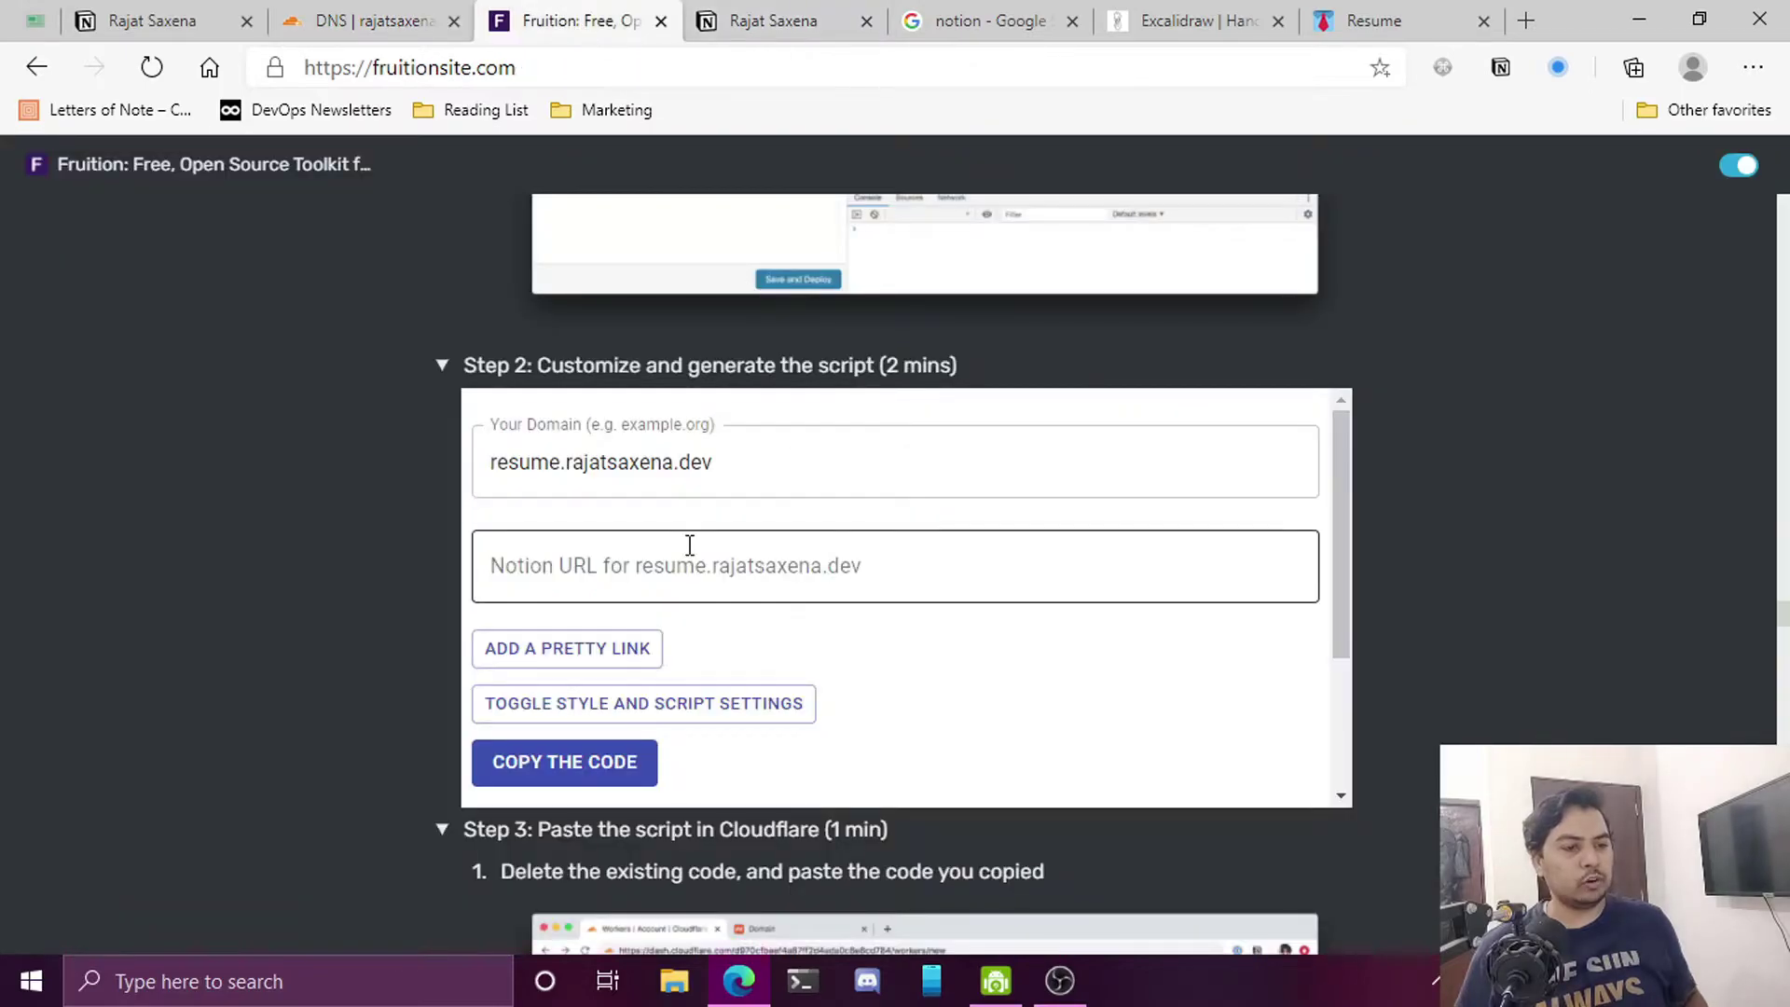
key(ctrl+v)
click(554, 804)
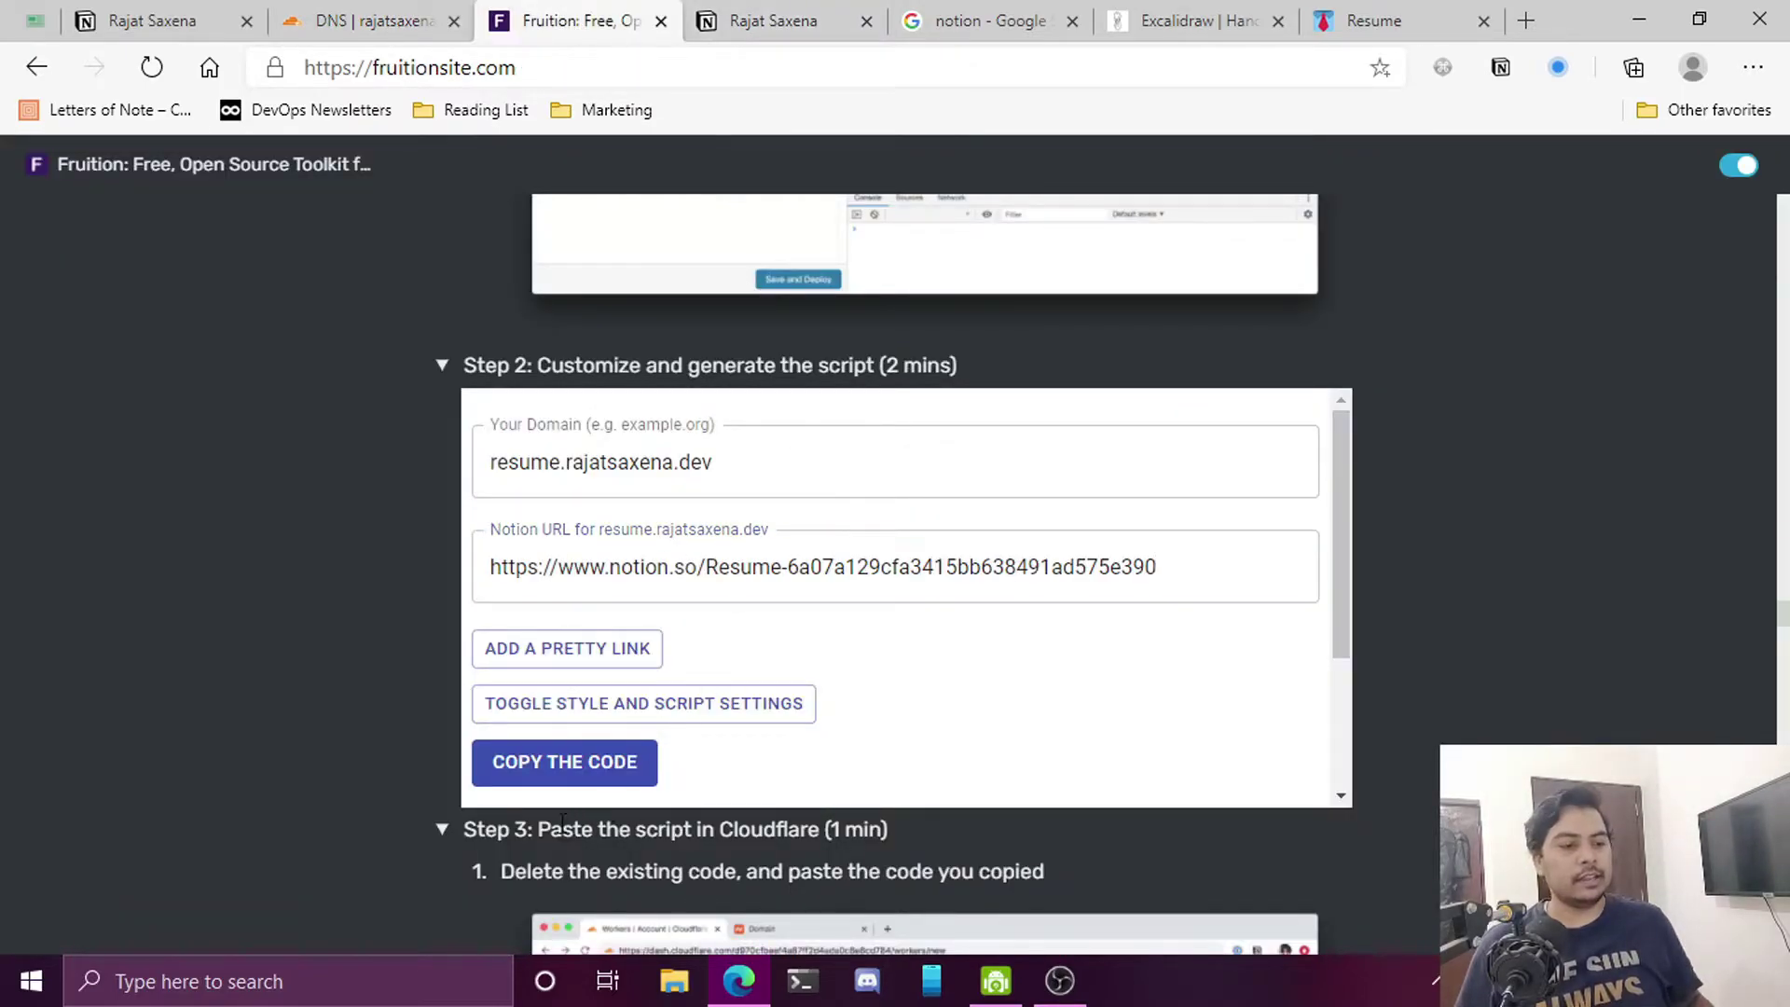
click(567, 772)
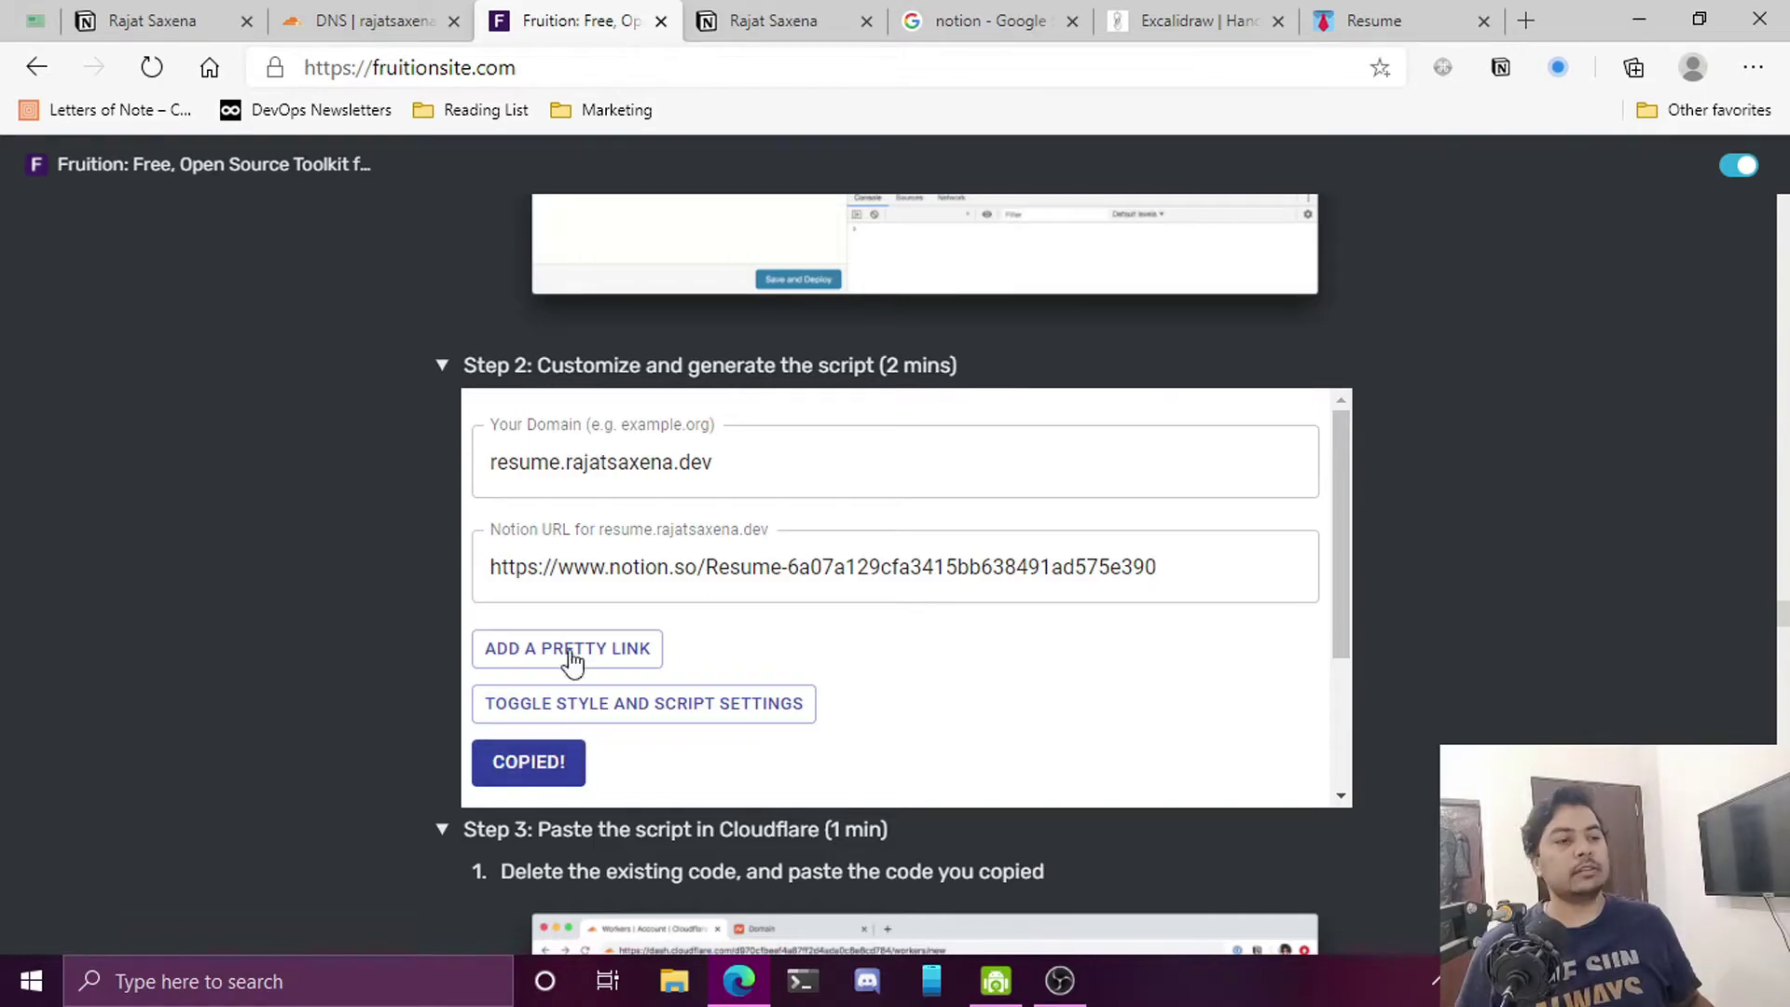
click(381, 33)
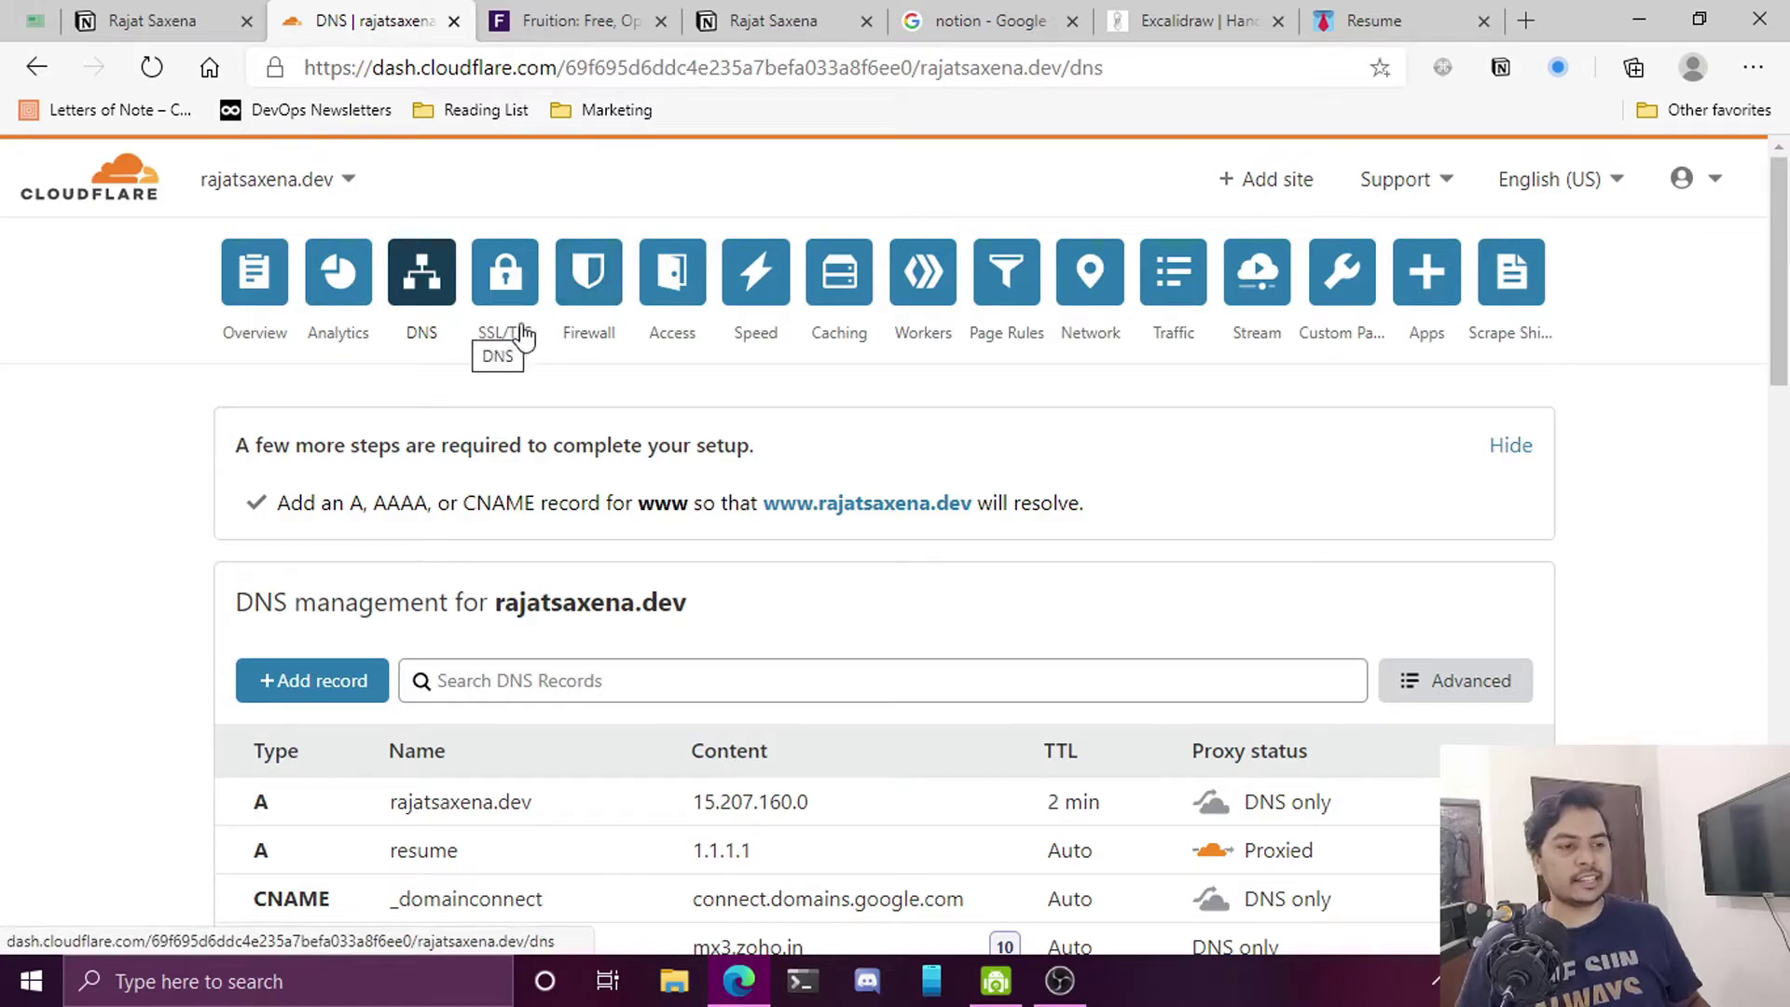
Open the account's Workers overview showing the resume worker routed to resume.rajatsaxena.dev/*
click(923, 306)
scroll(942, 492, down, 5)
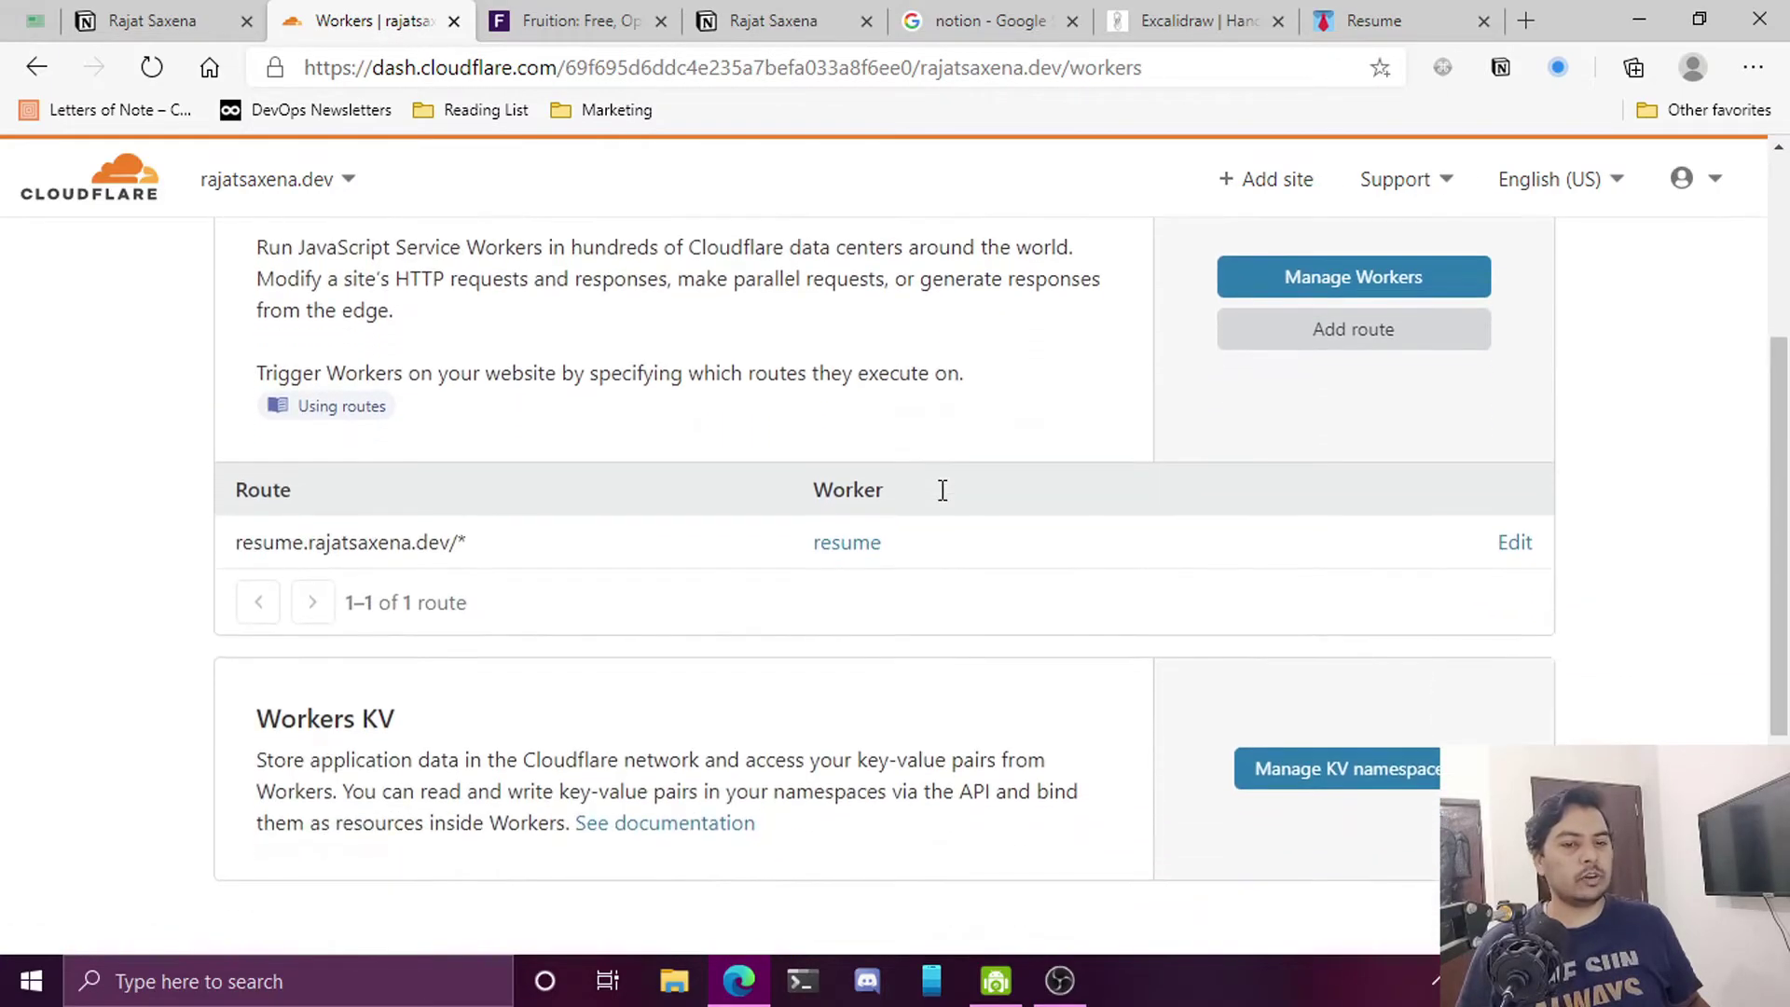
scroll(942, 500, up, 3)
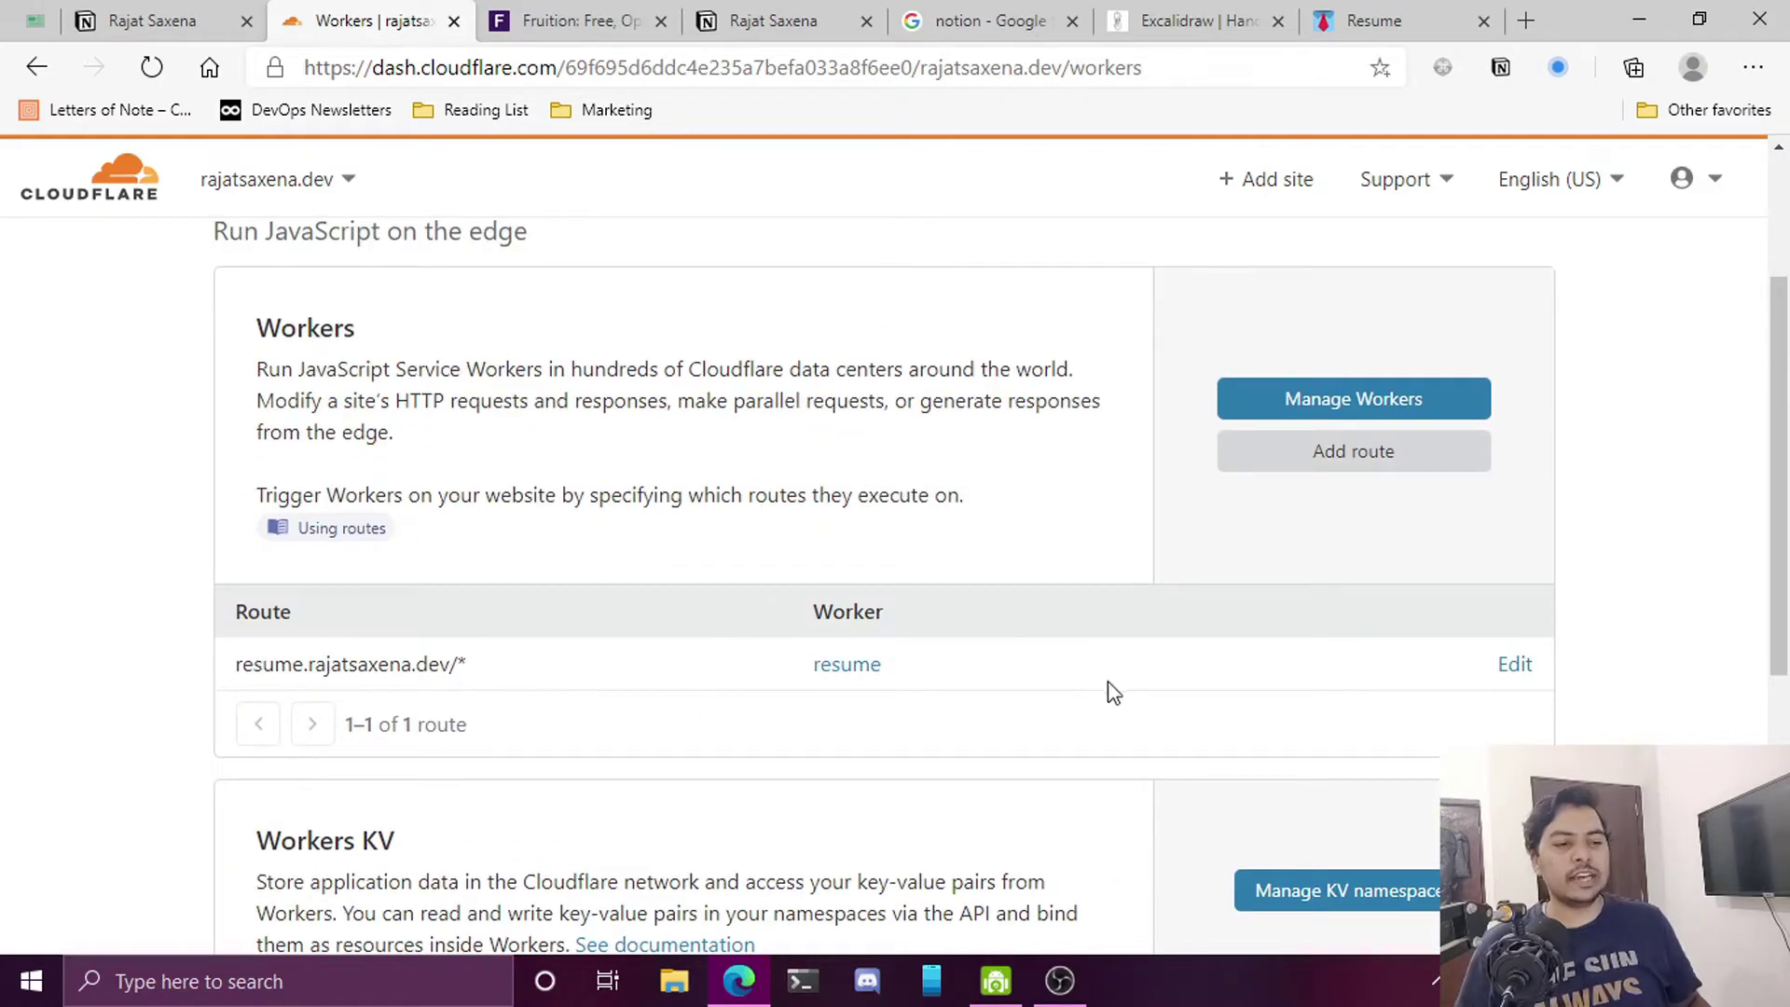
scroll(690, 578, up, 3)
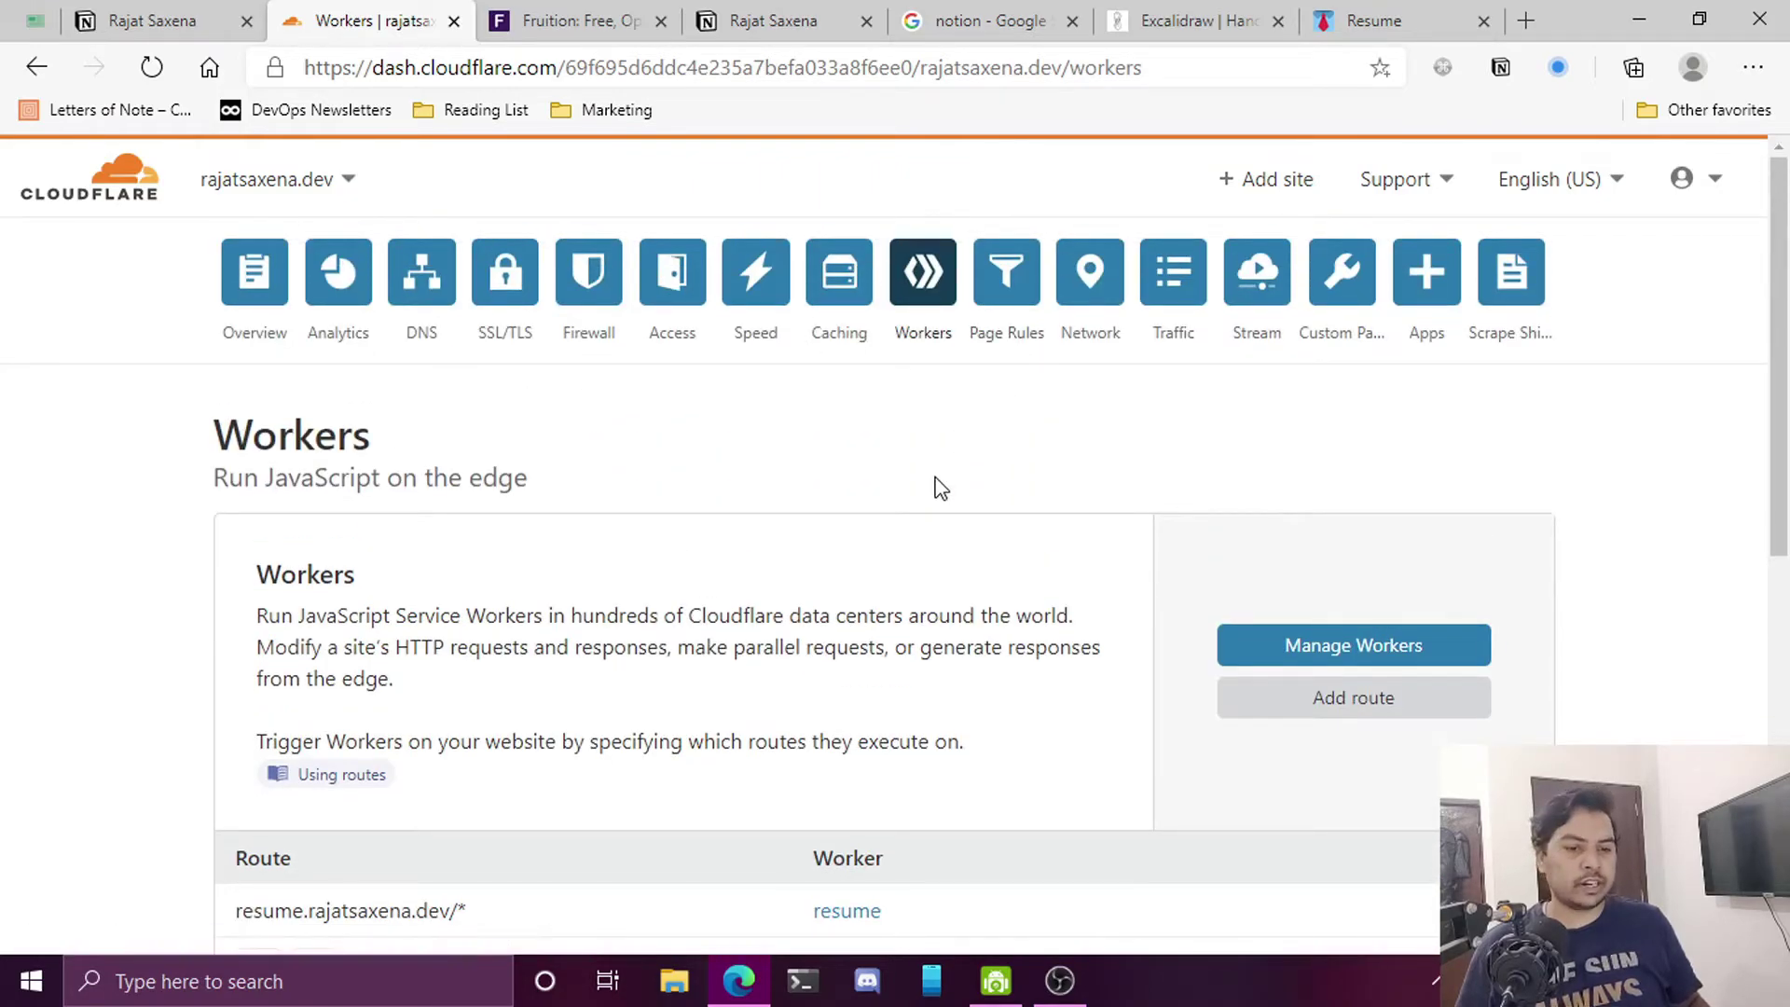
scroll(937, 485, down, 3)
click(1331, 402)
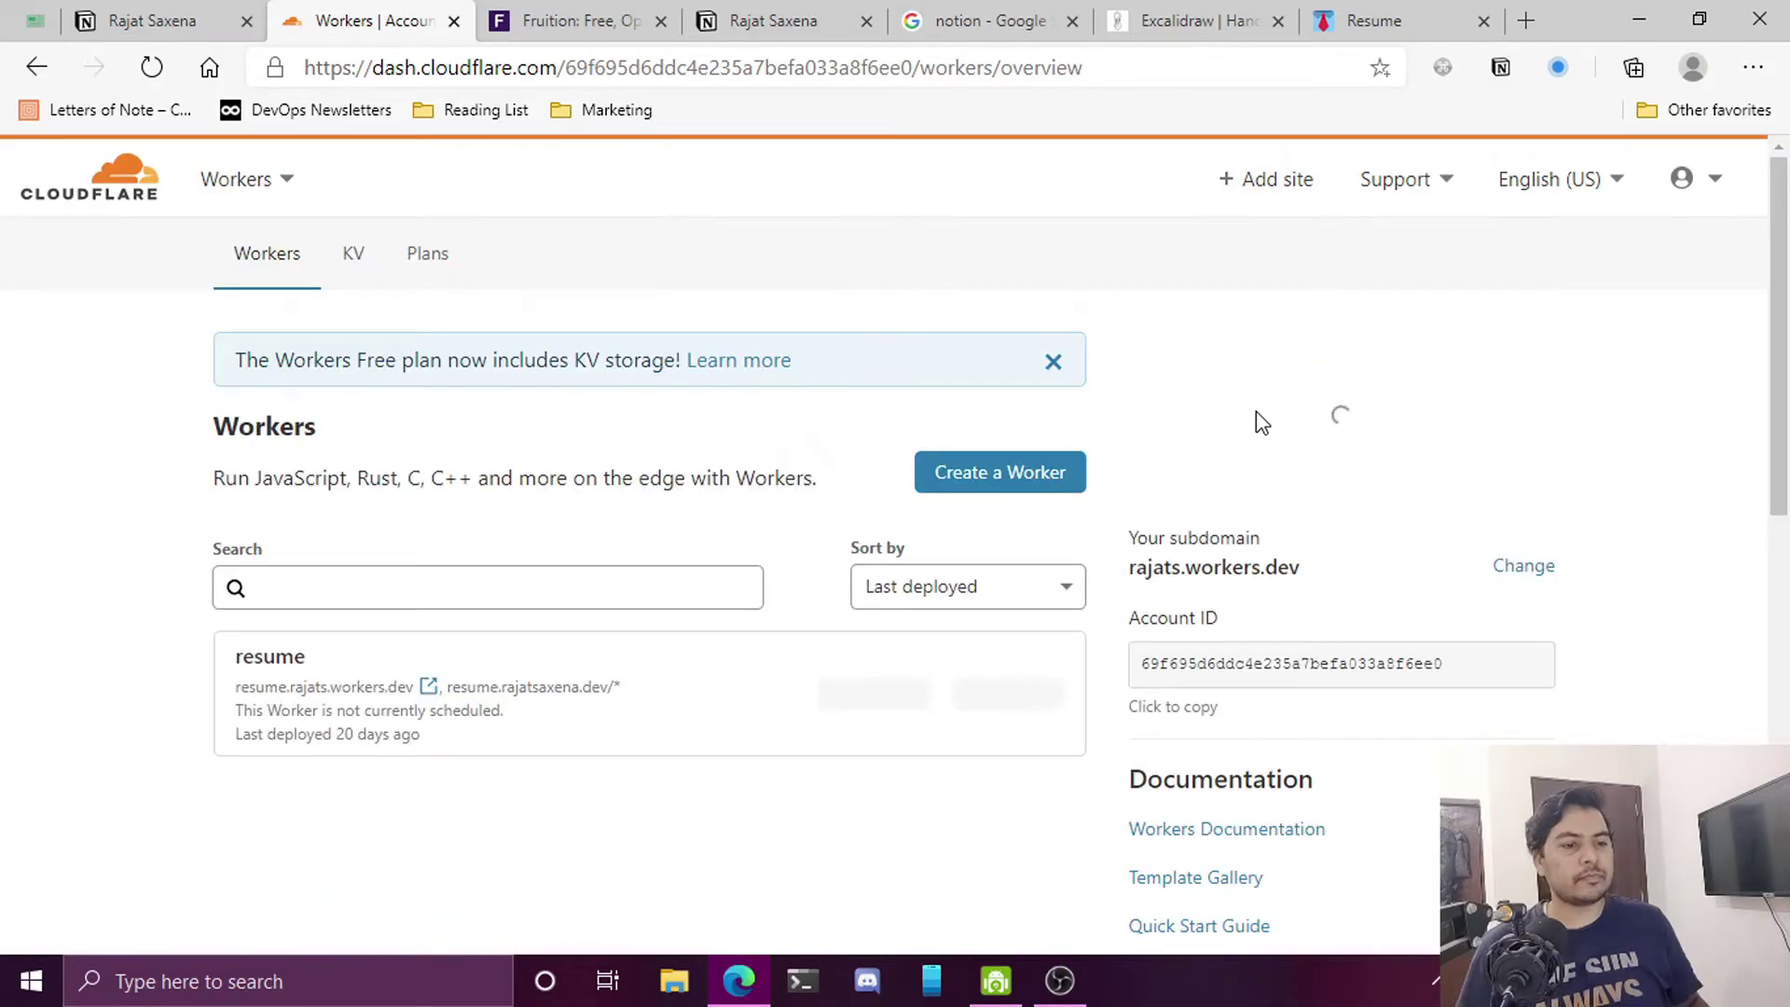
Create a new worker and replace its starter script with the copied Fruition code
click(1023, 483)
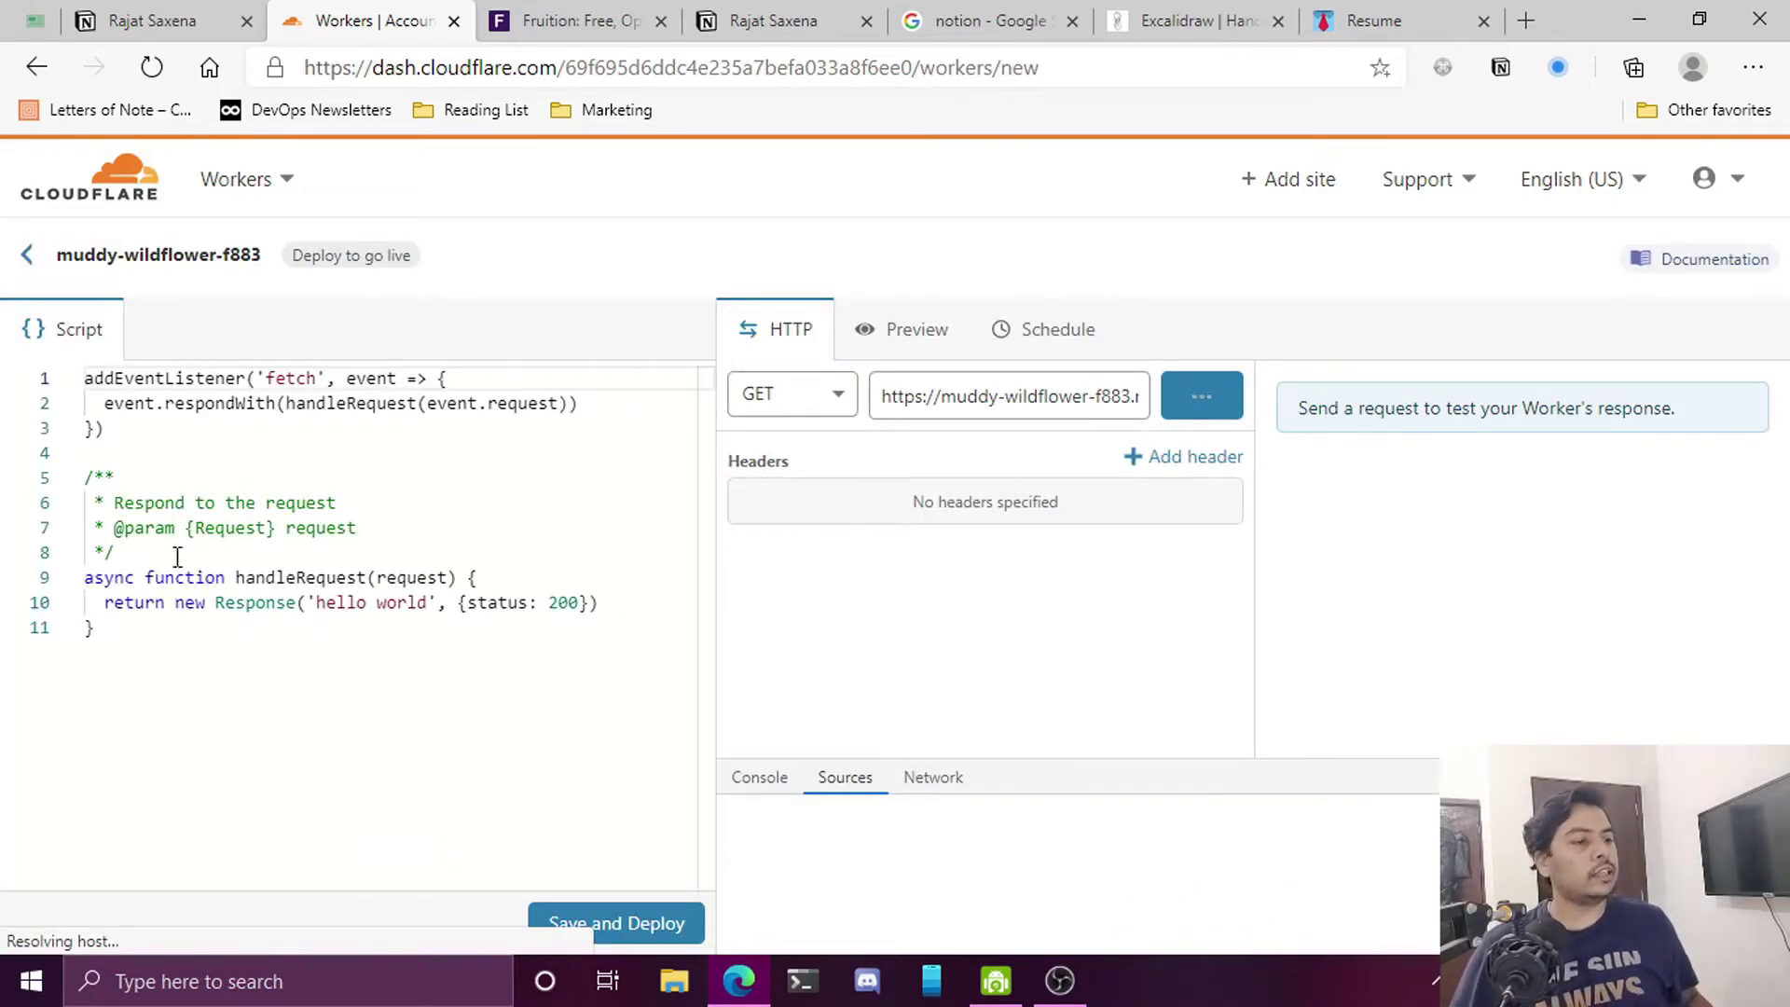
click(177, 550)
key(ctrl+a)
key(ctrl+v)
scroll(205, 546, up, 10)
scroll(229, 542, up, 15)
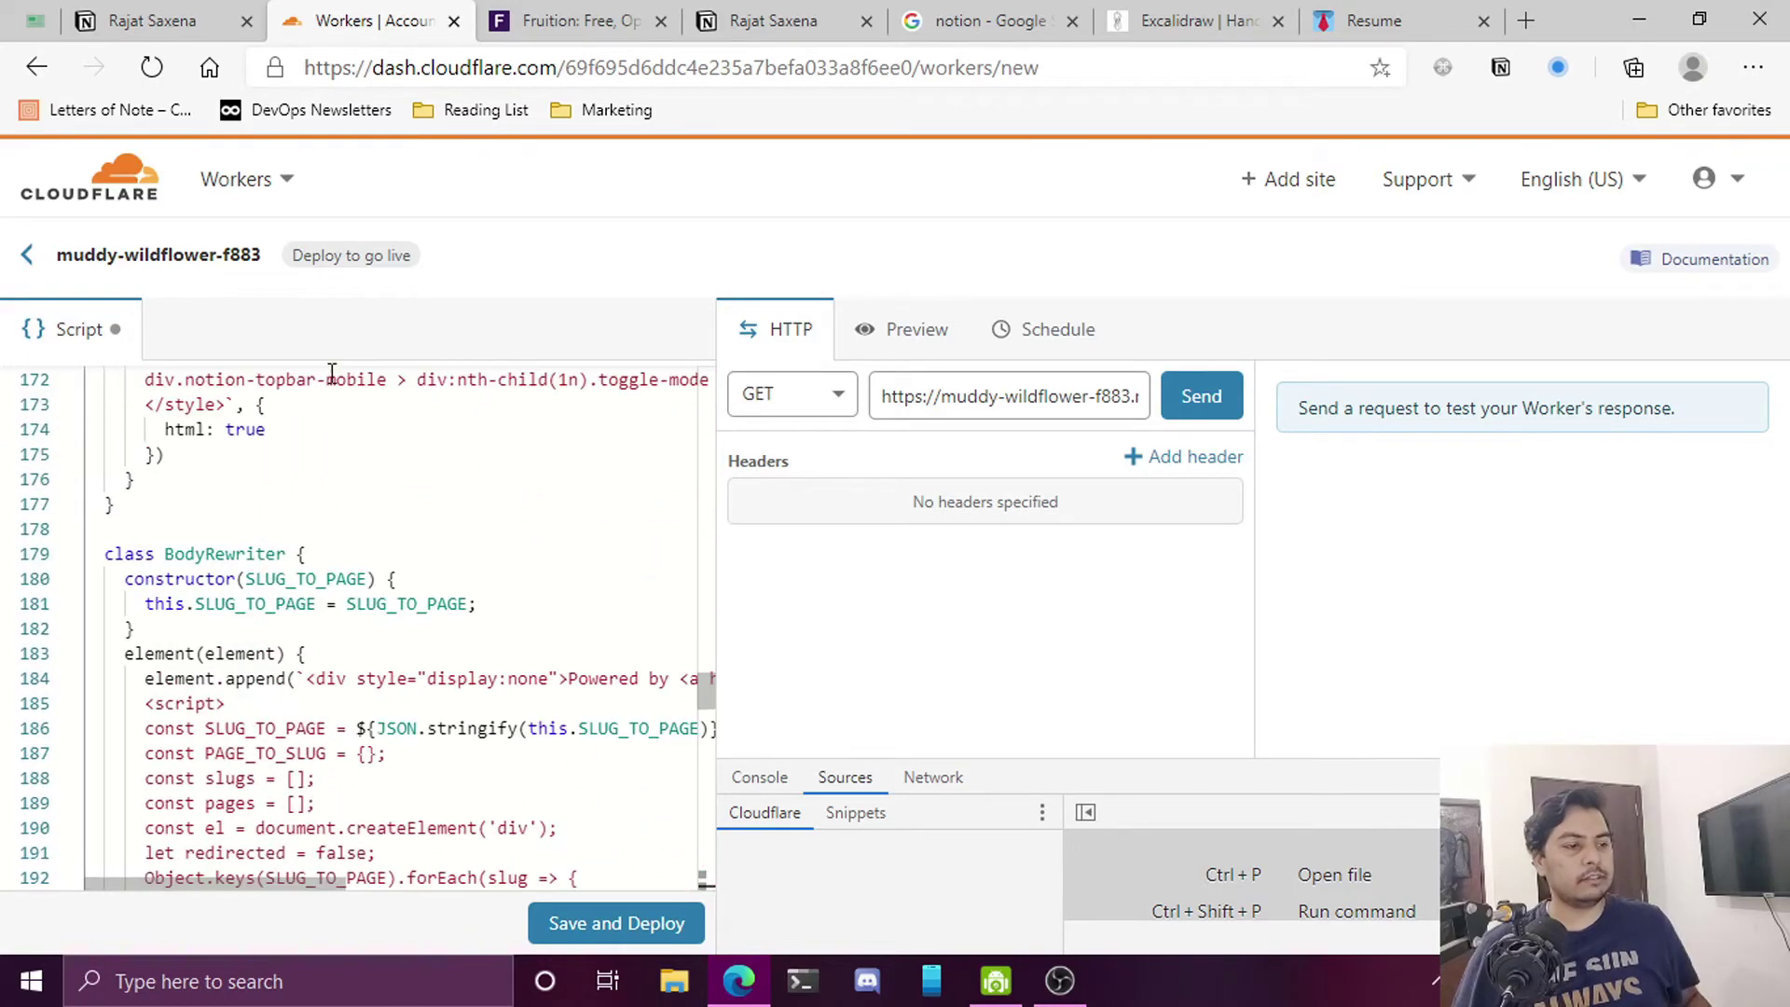
Check the script's MY_DOMAIN value resume.rajatsaxena.dev and the page ID on line 12
click(531, 20)
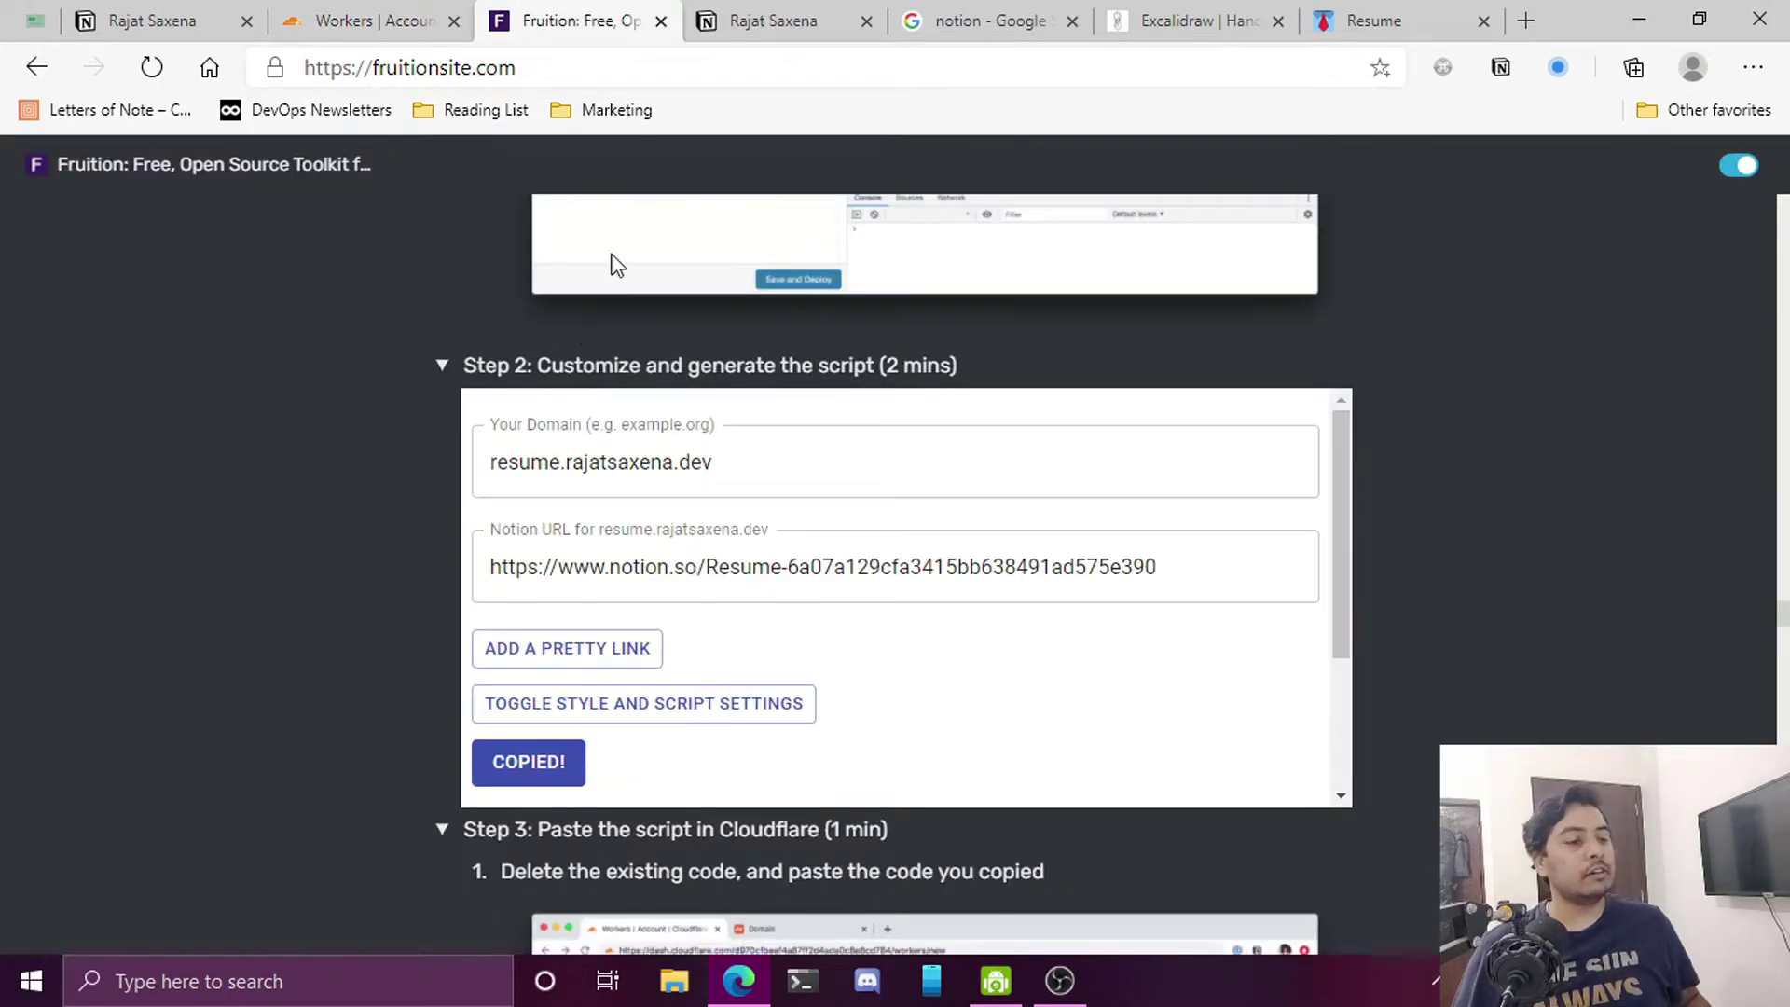
click(406, 28)
scroll(707, 681, up, 5)
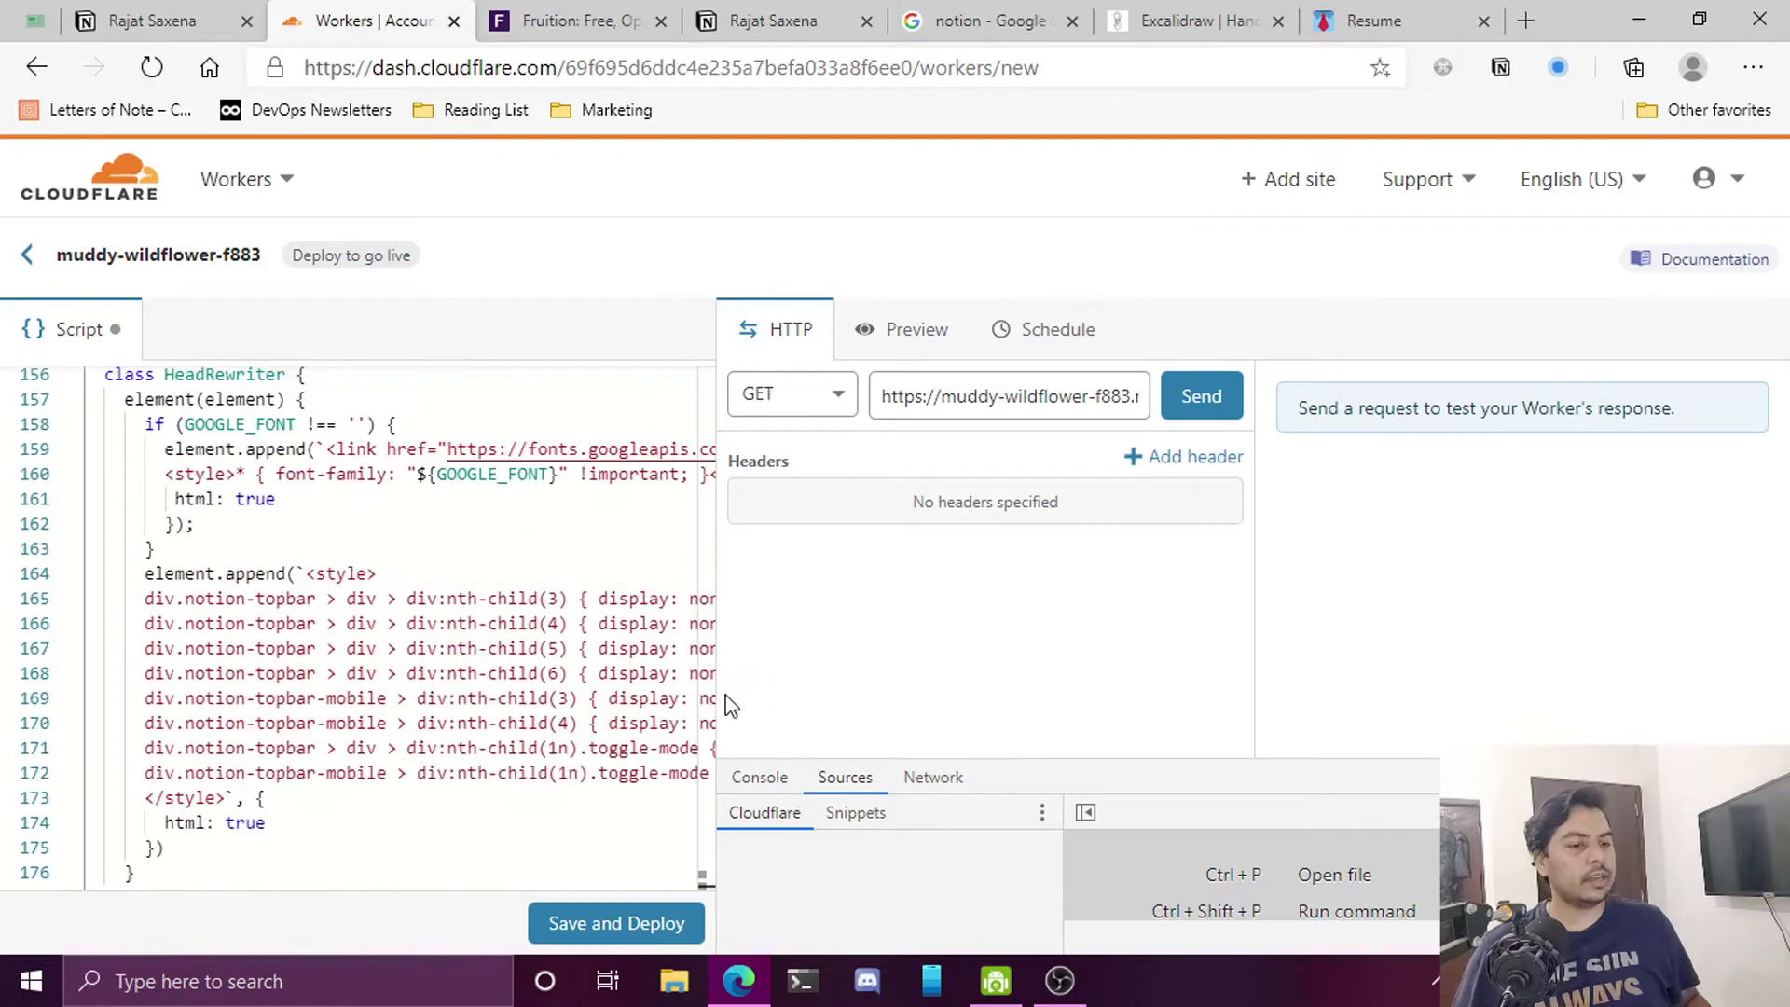
drag(707, 680, 706, 384)
drag(579, 464, 277, 456)
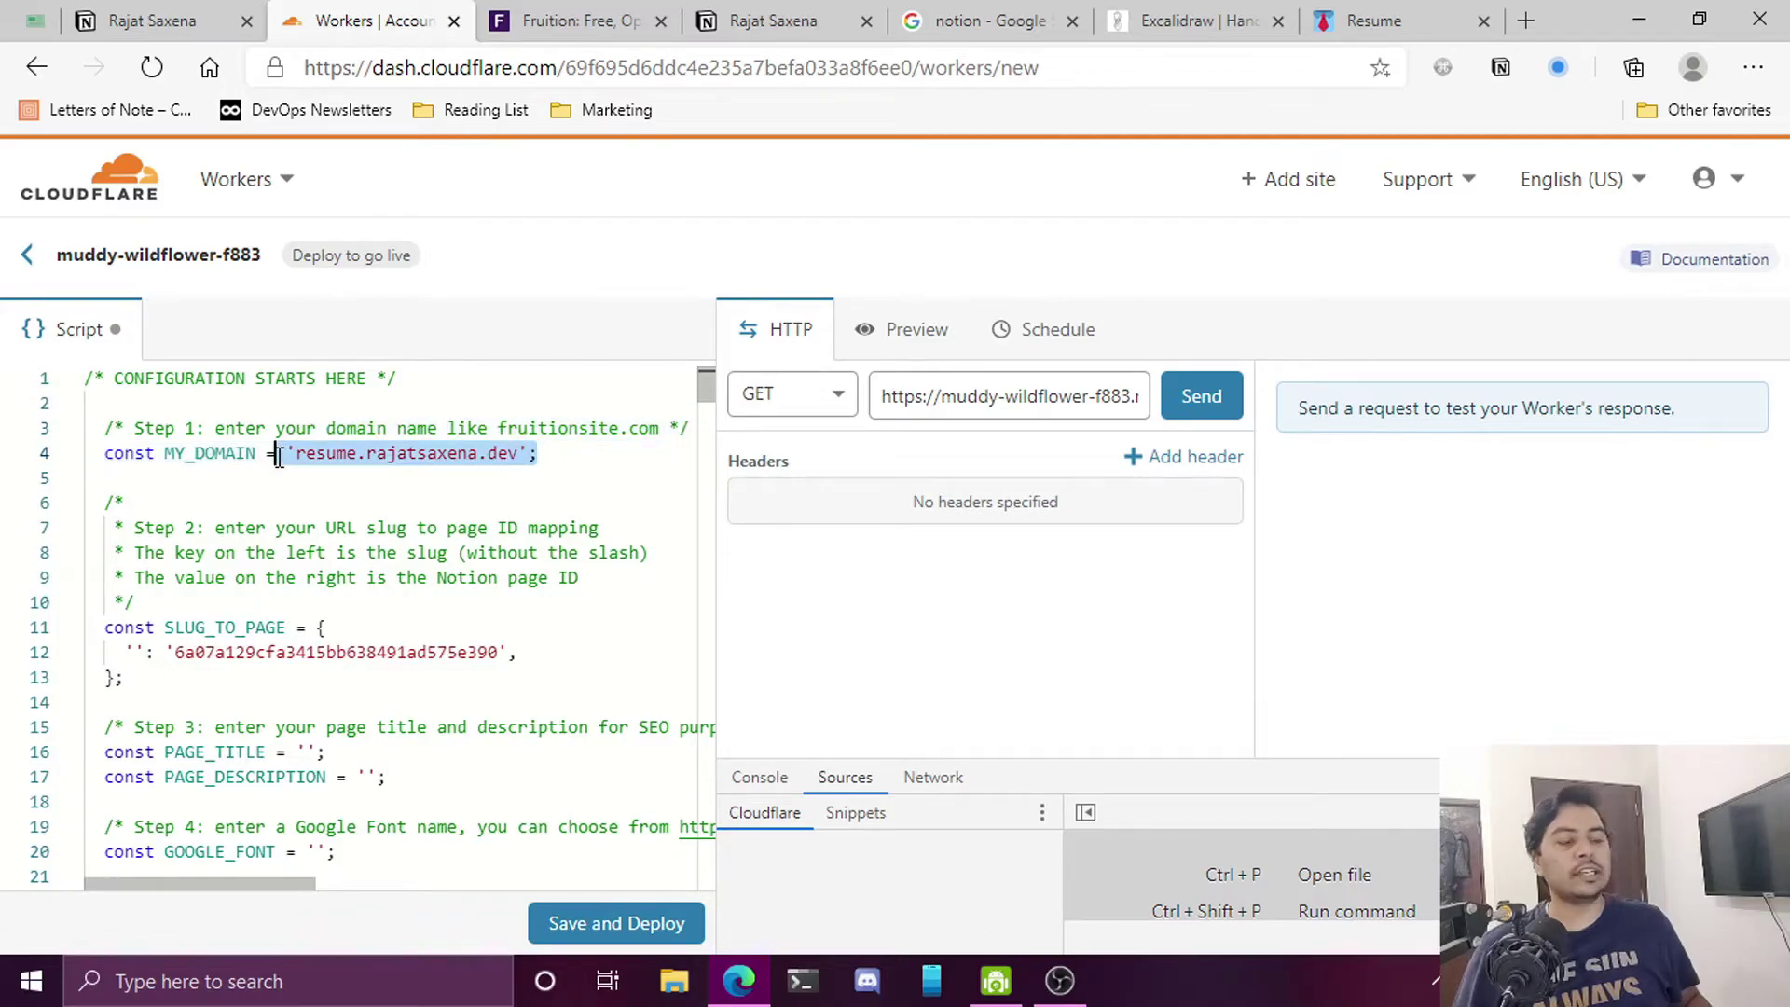
double_click(205, 455)
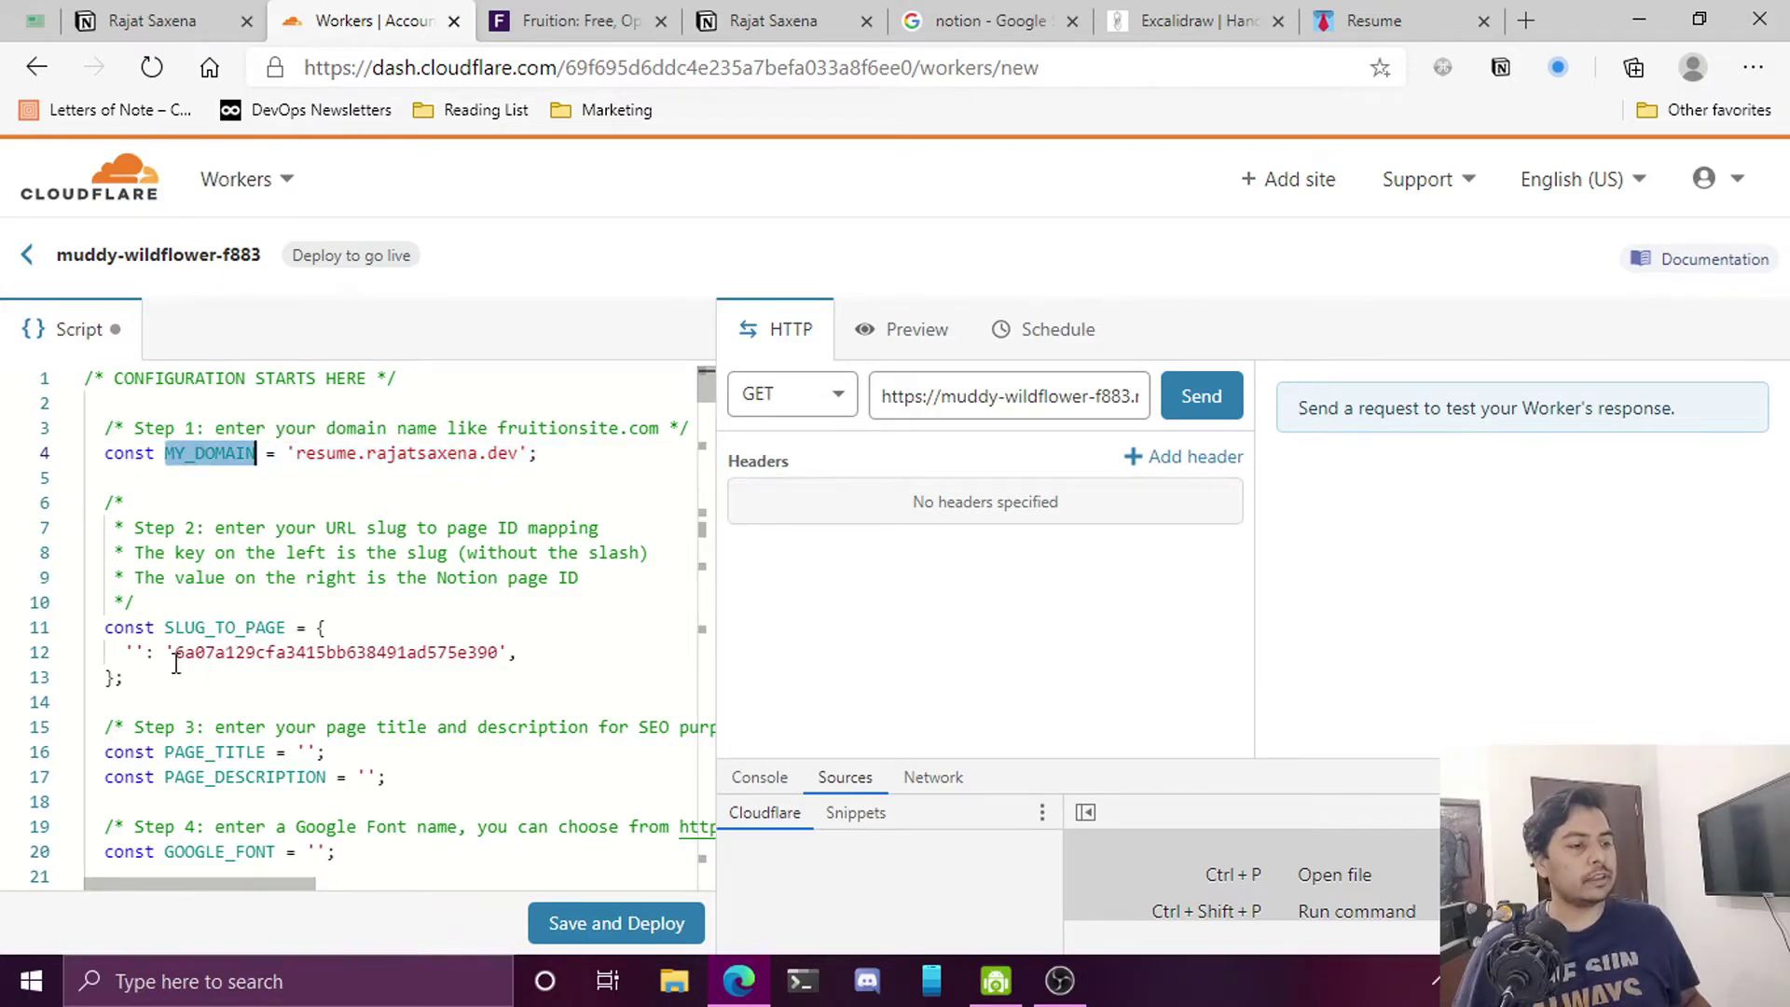
drag(178, 656, 504, 651)
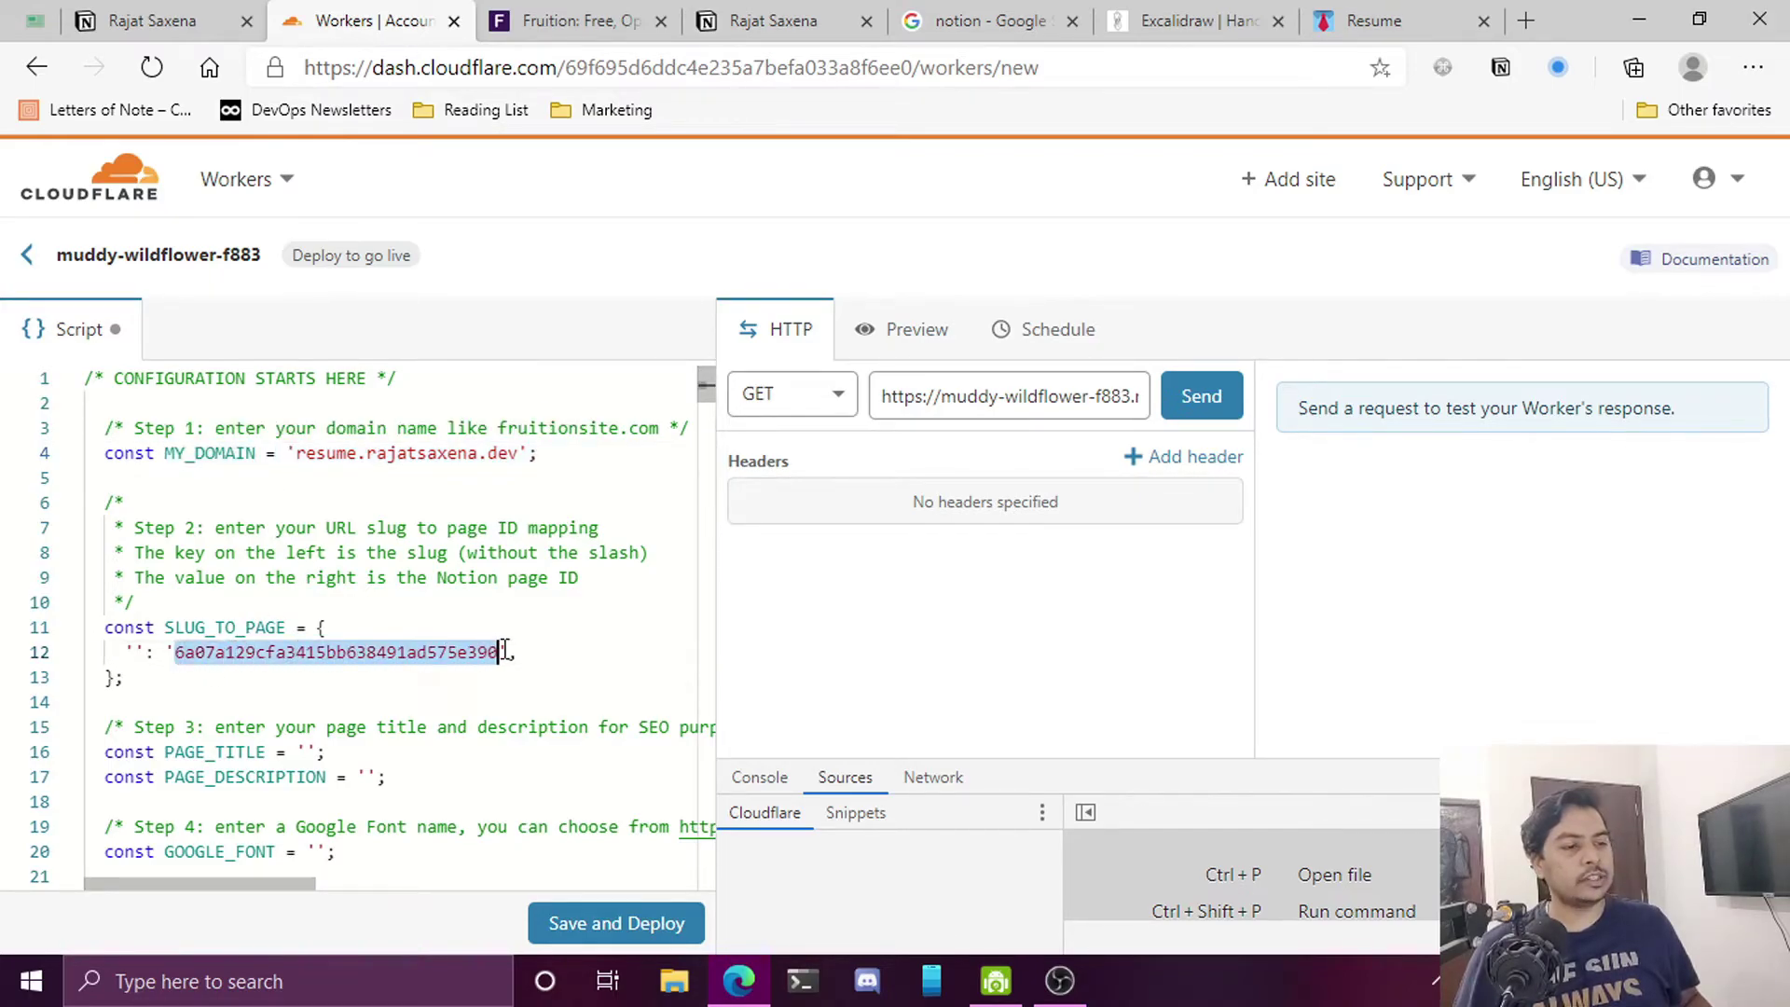
Match the script's page ID against the Resume page's Notion URL, then leave the editor
click(1370, 20)
click(887, 74)
key(End)
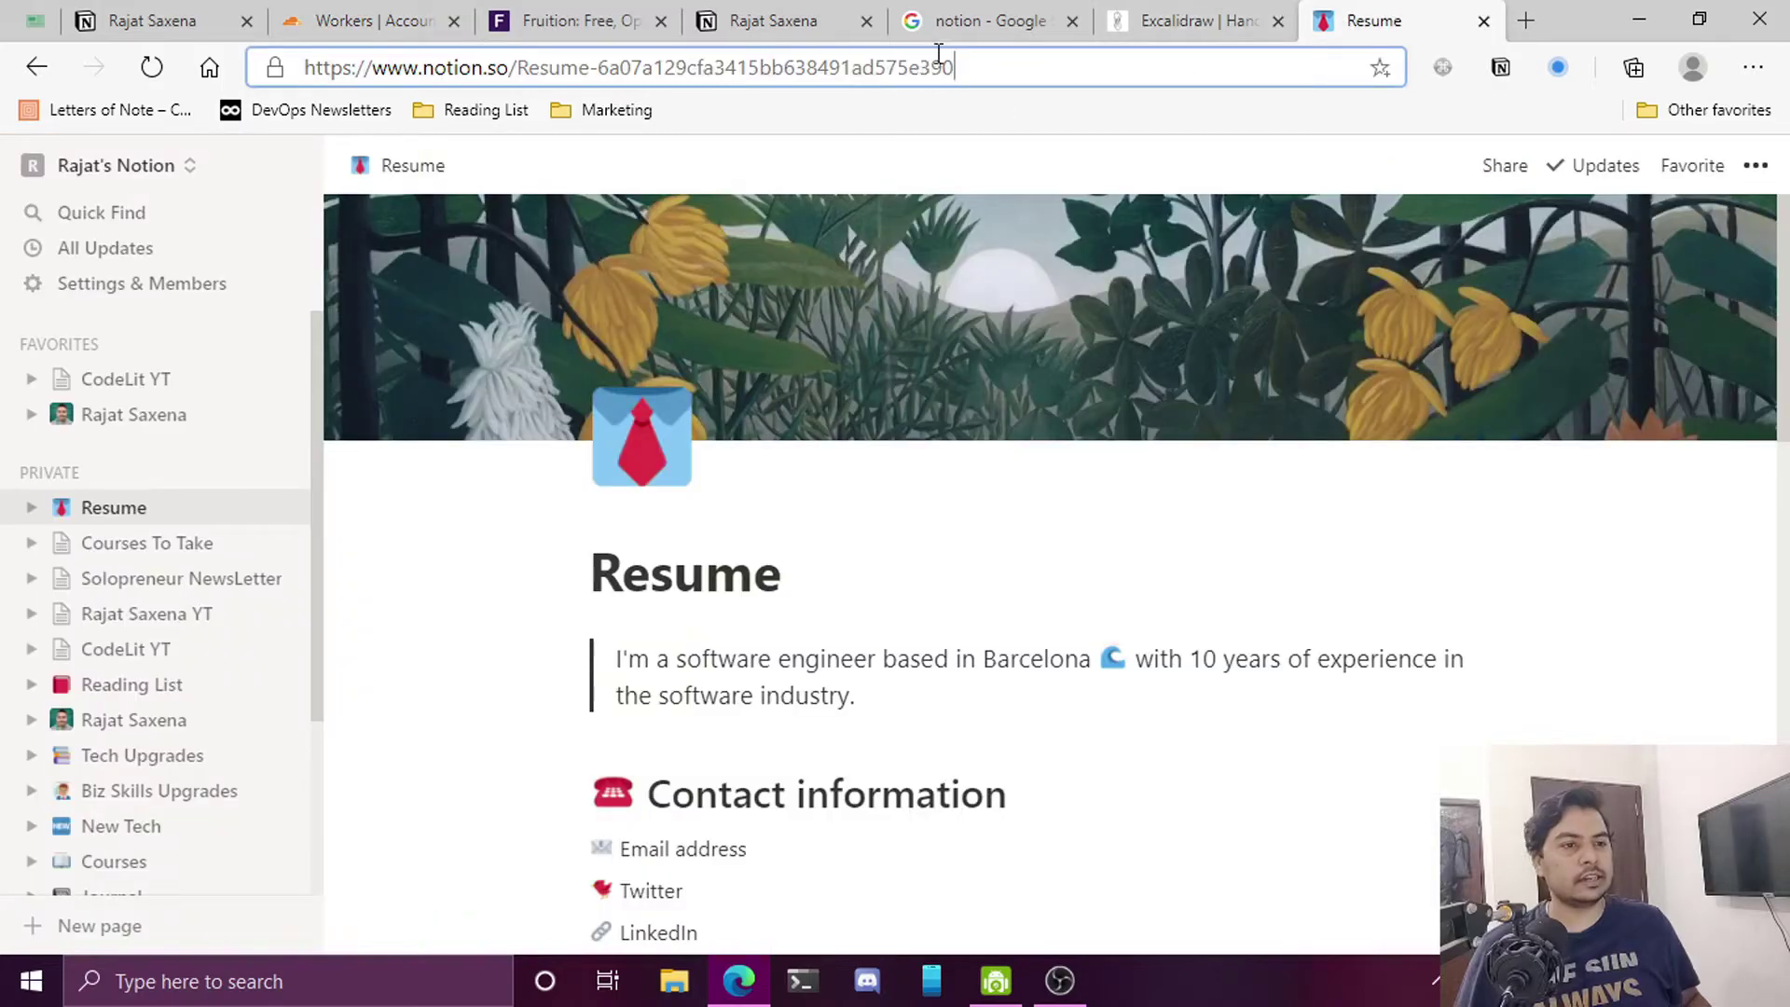
drag(946, 72, 599, 69)
click(410, 22)
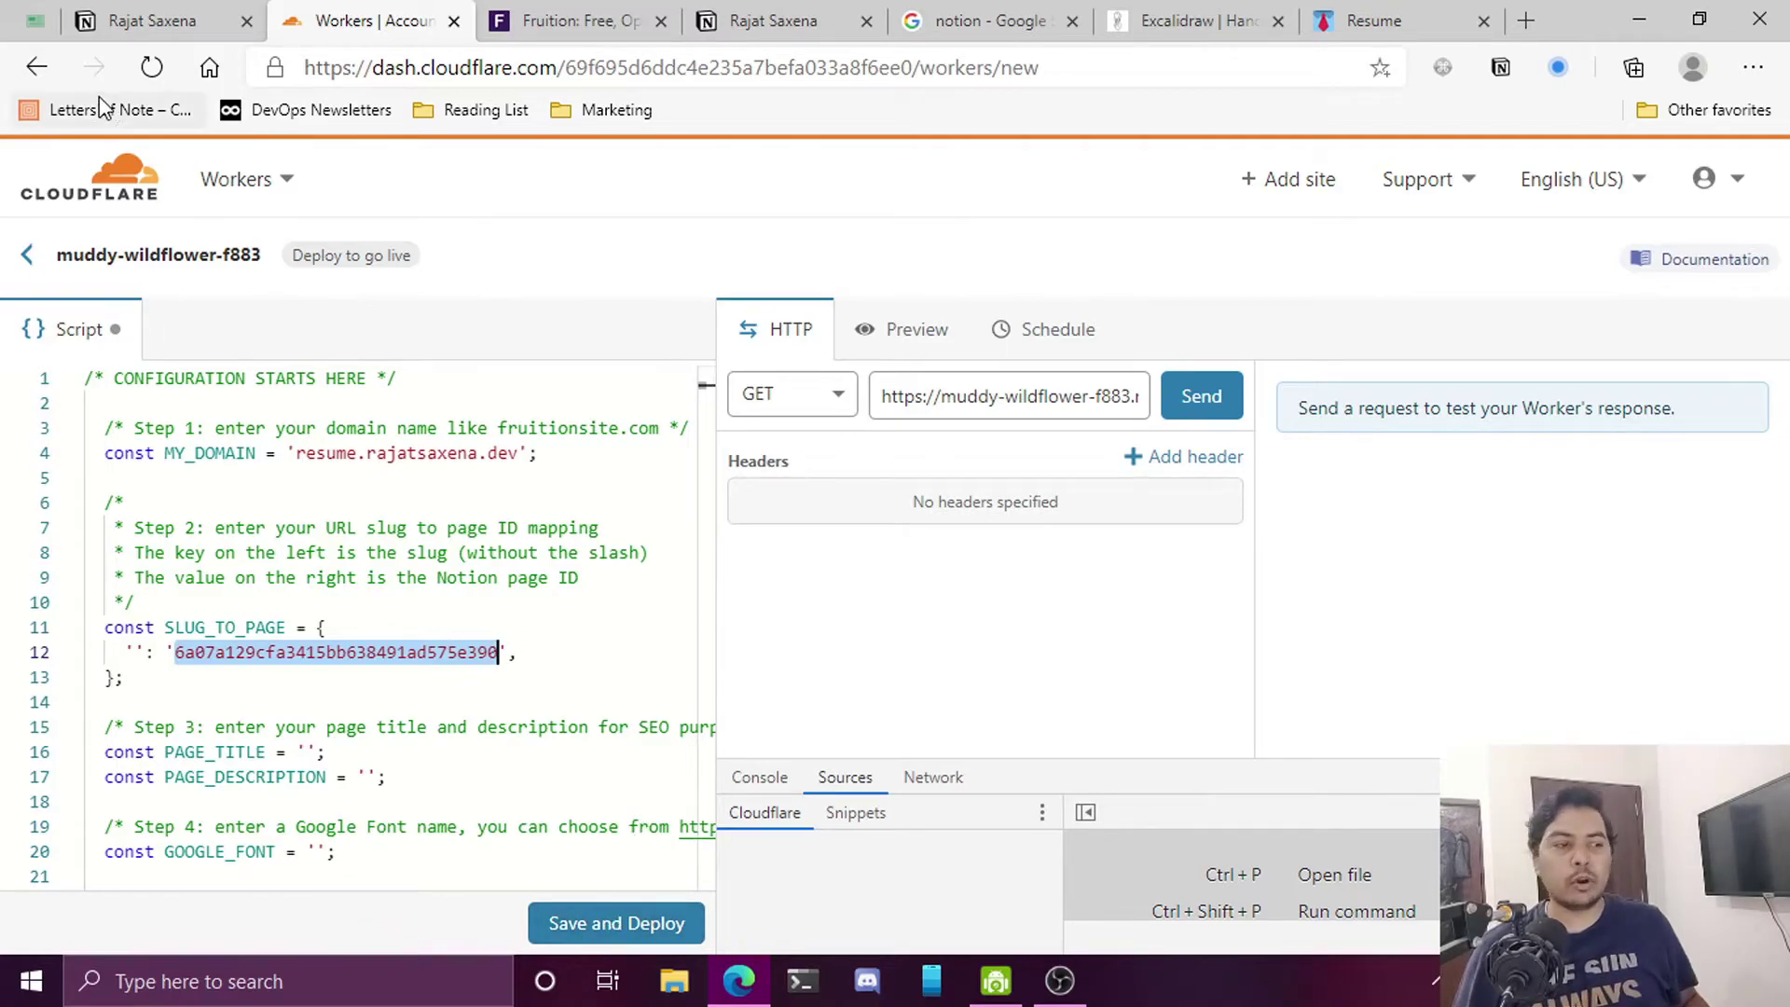
click(27, 261)
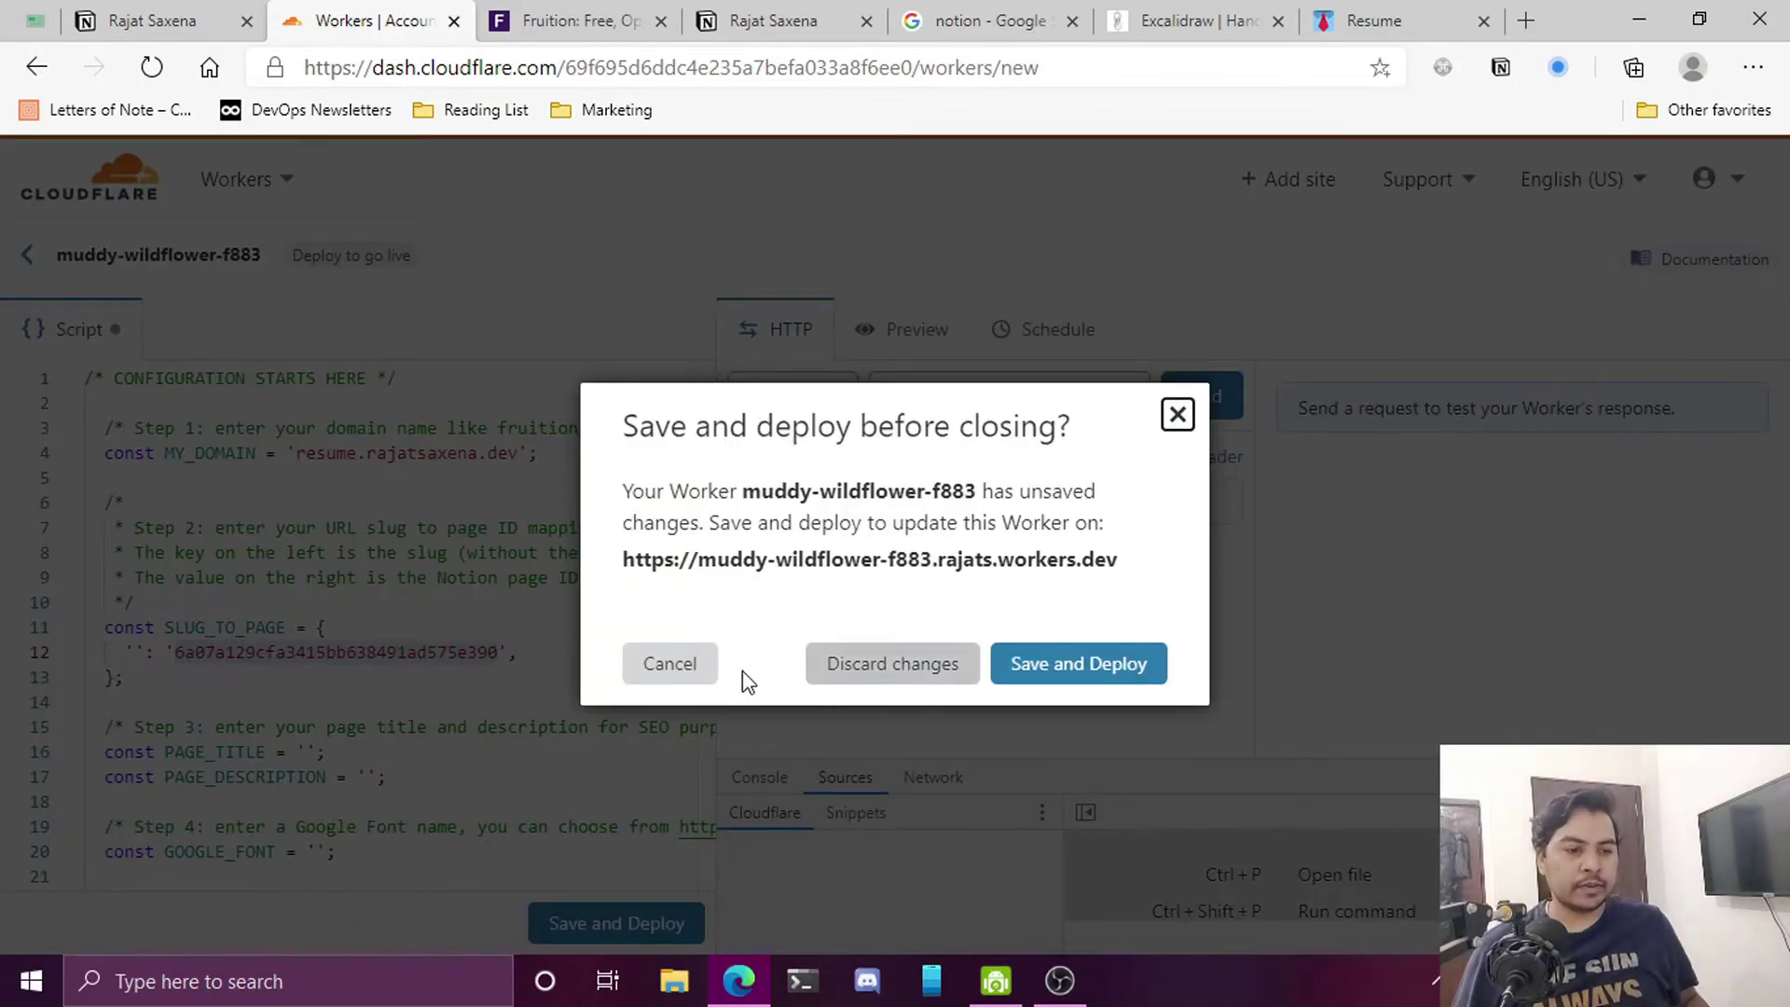
Discard the unsaved new worker and open the existing resume worker's details
click(888, 676)
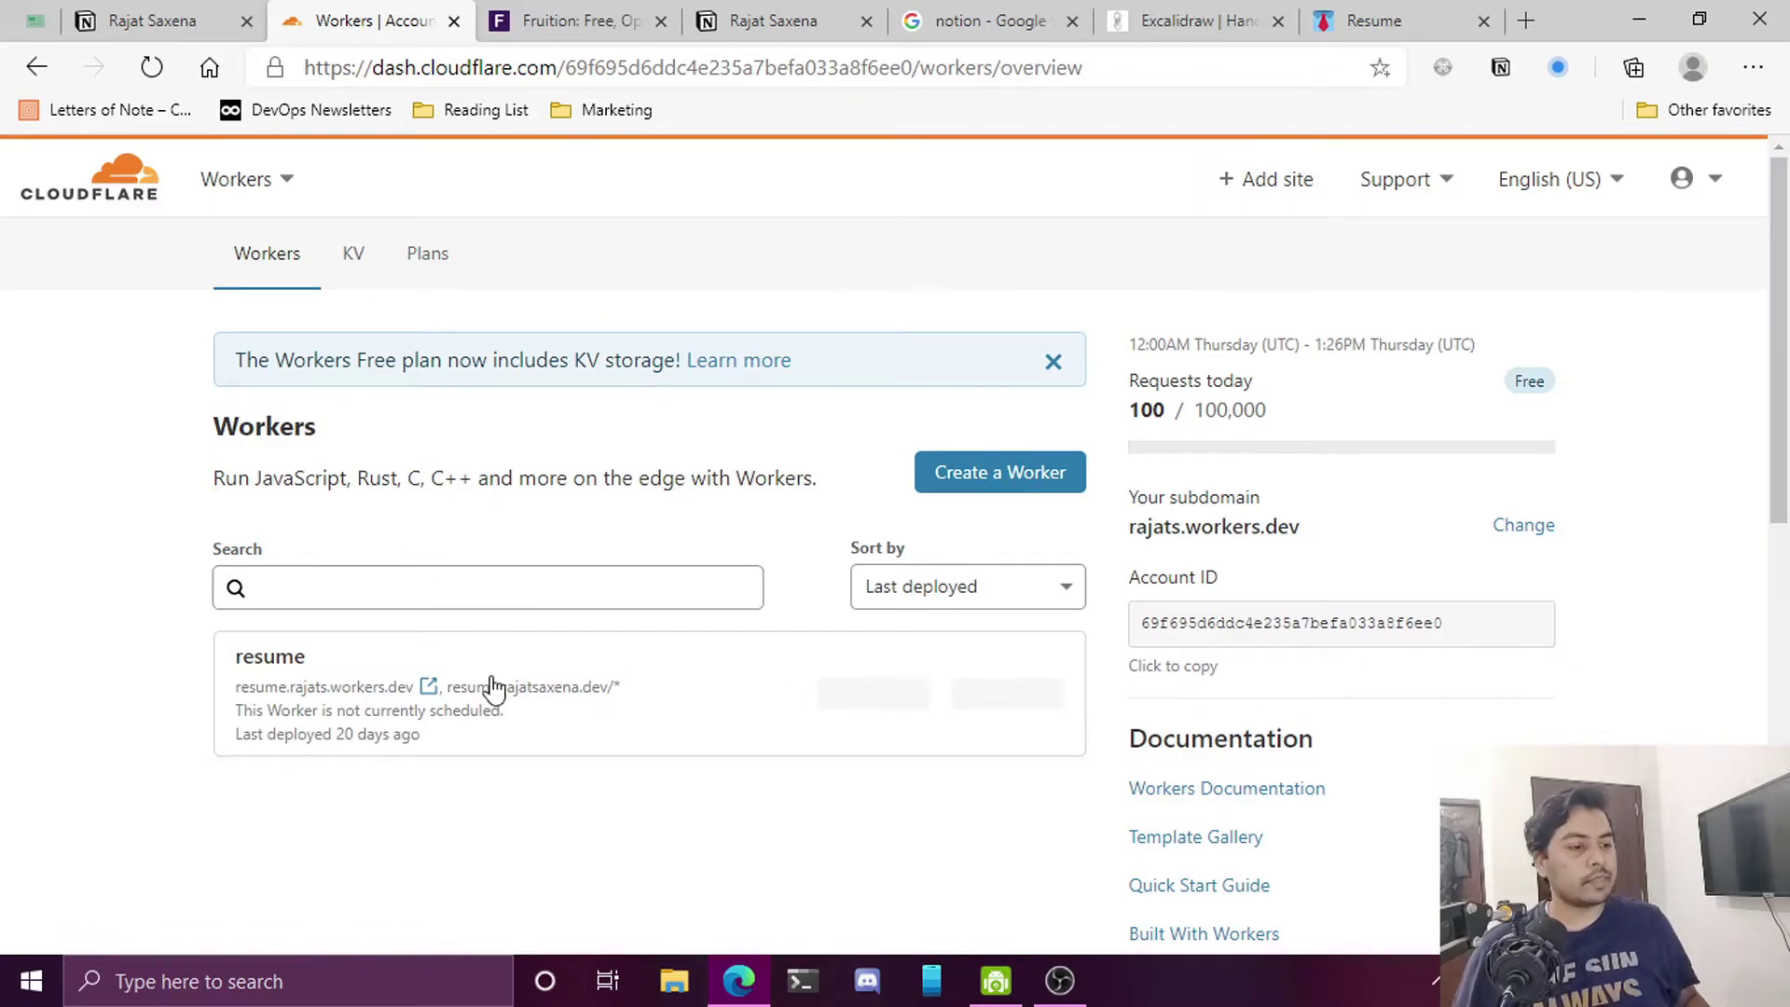
click(291, 660)
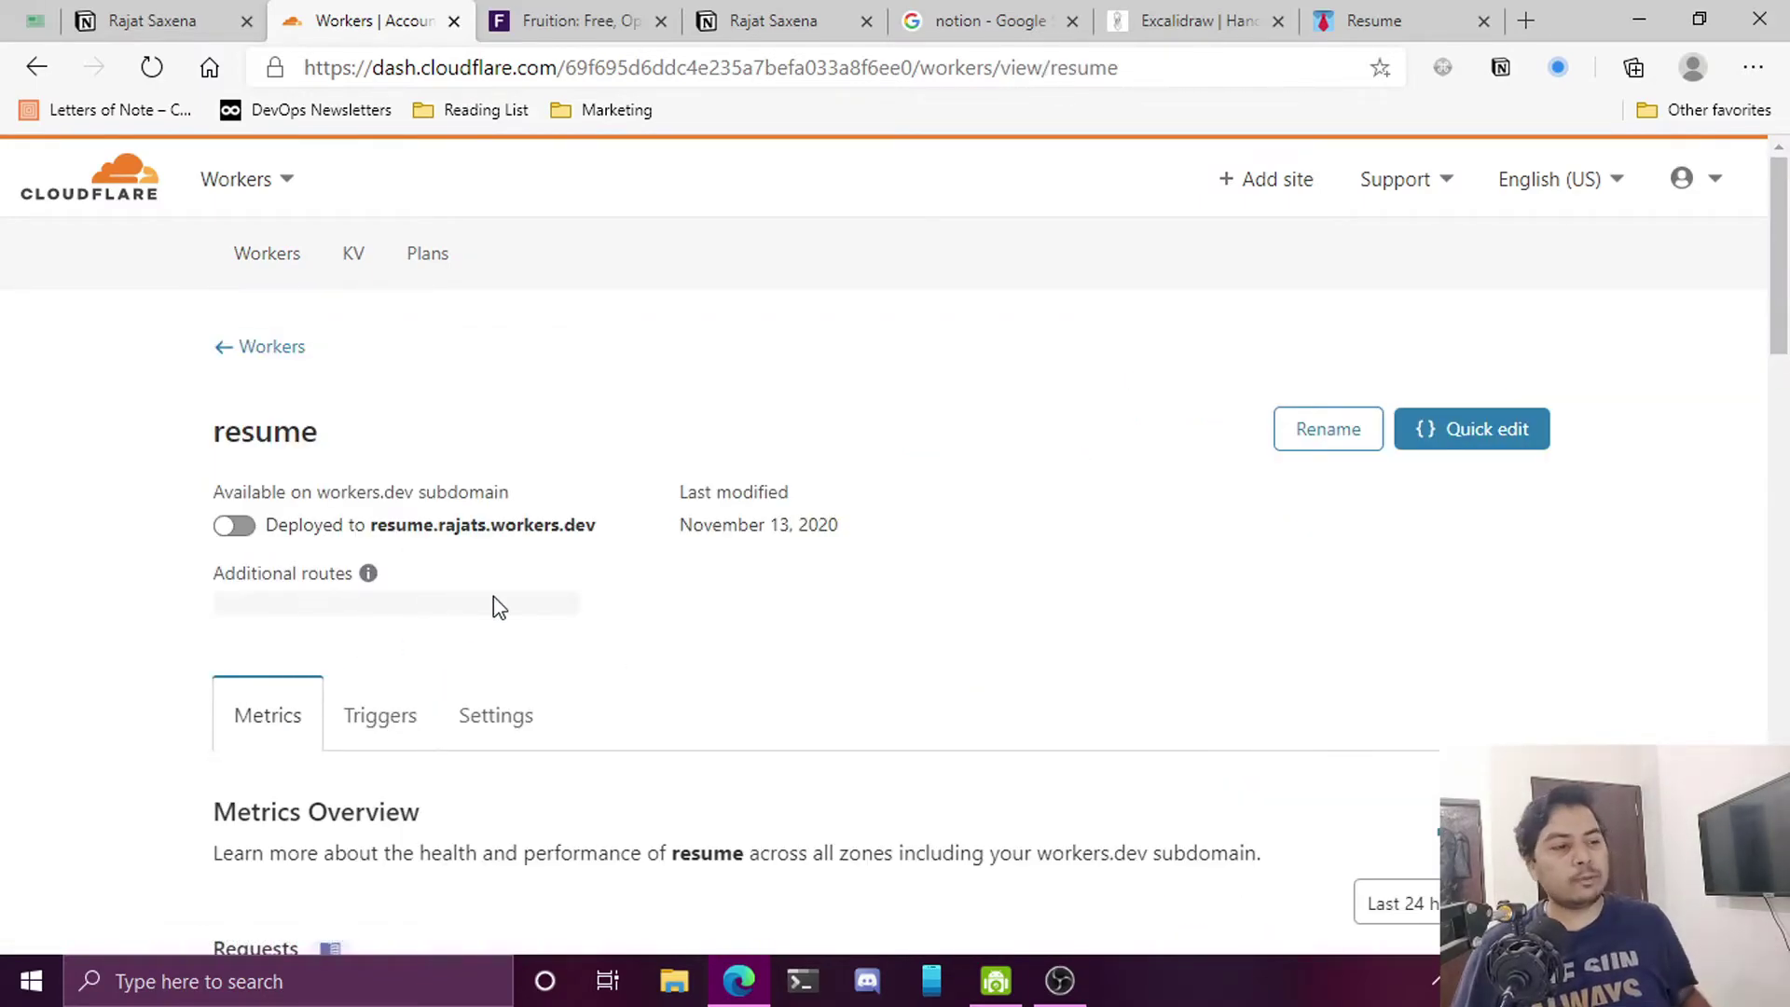
scroll(490, 588, down, 1)
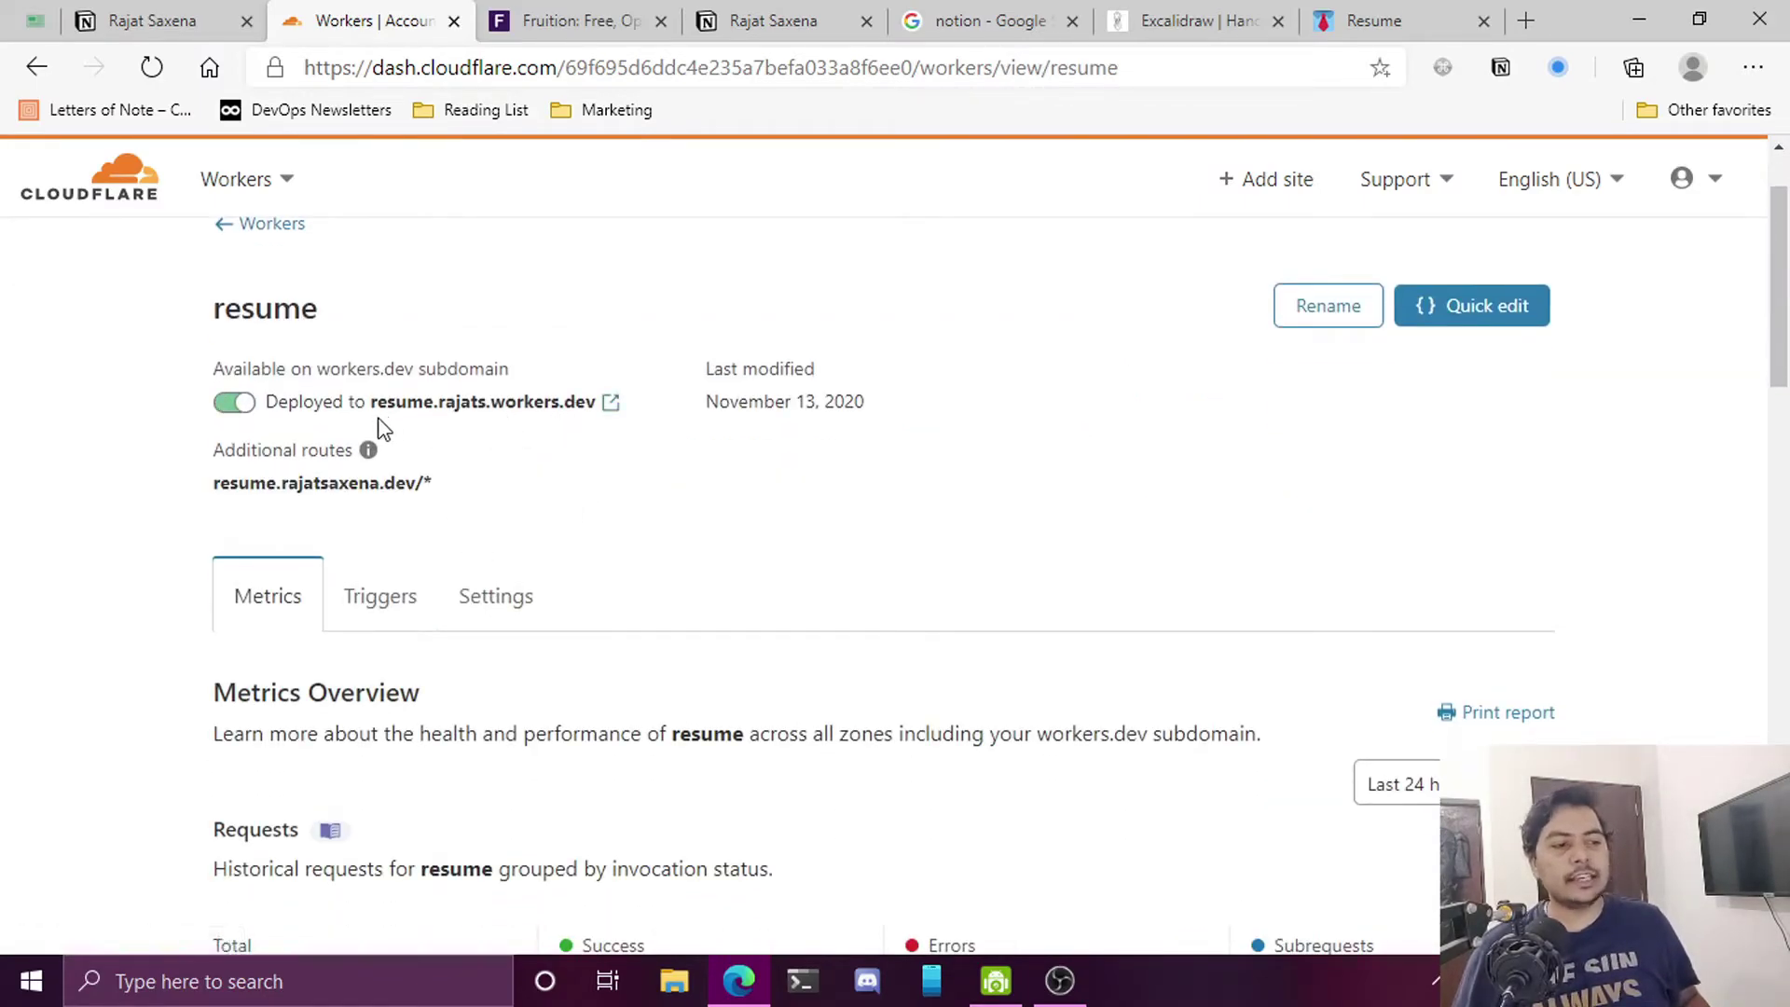
Review the resume worker's workers.dev address and its resume.rajatsaxena.dev/* route
drag(377, 402, 598, 420)
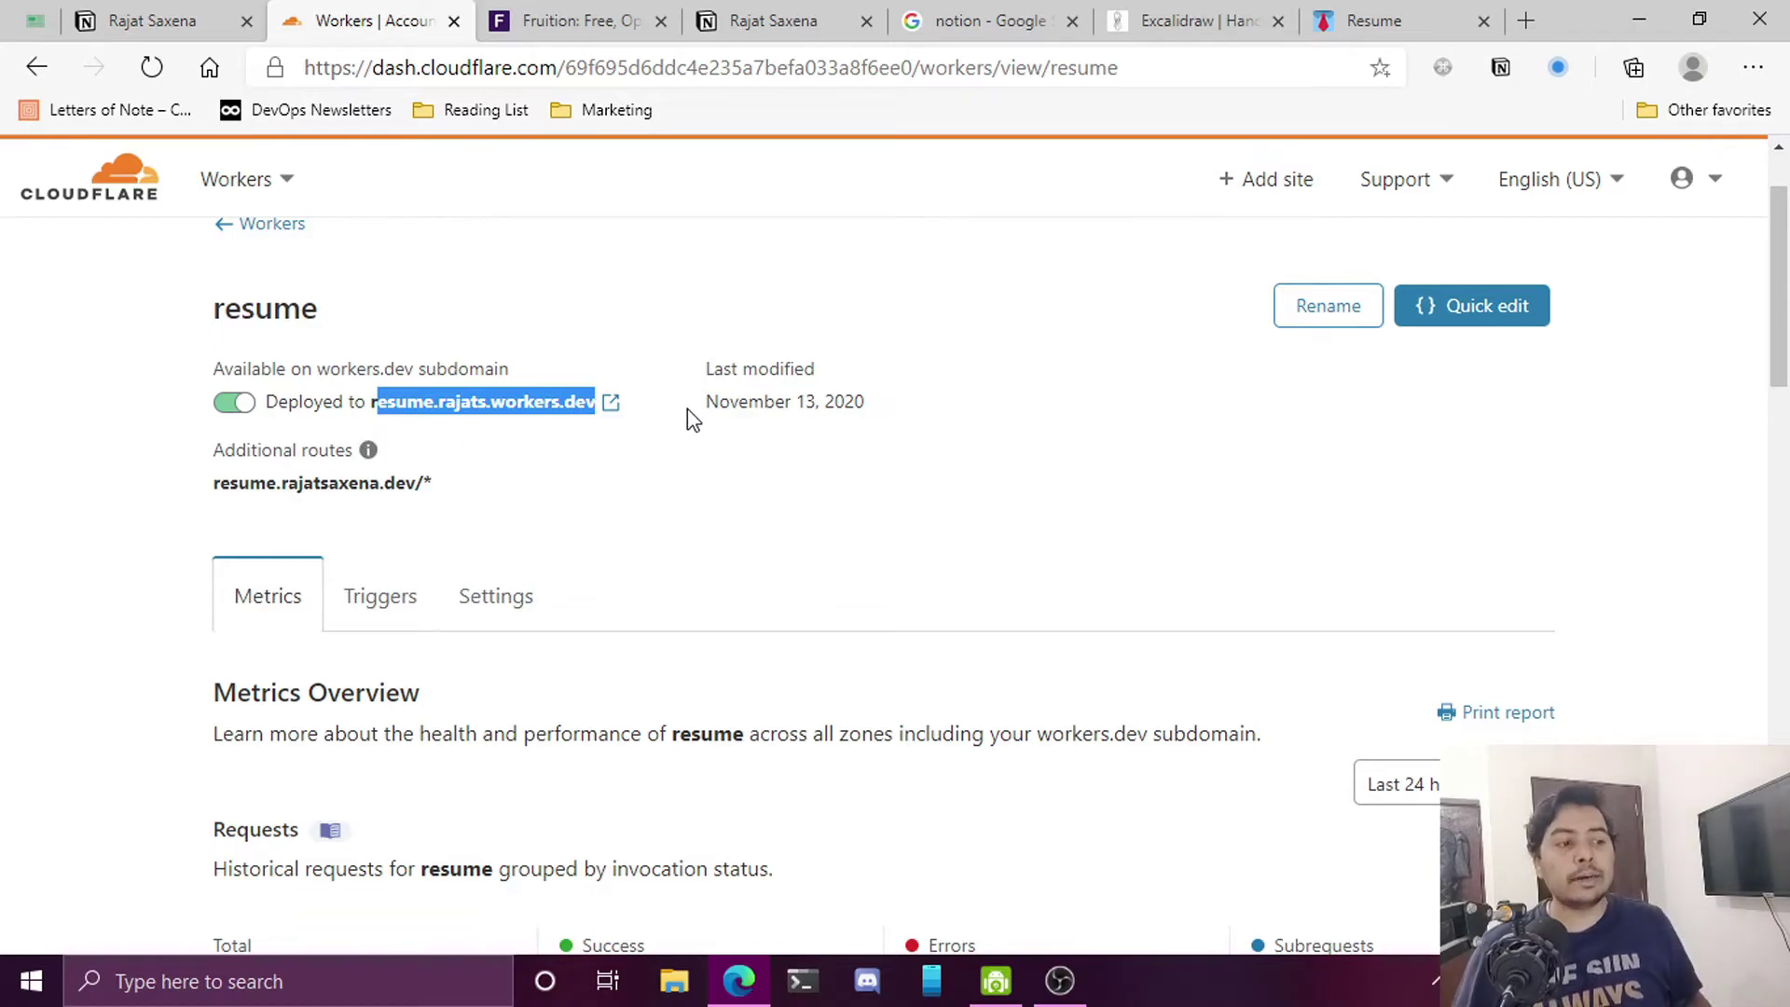
click(663, 359)
drag(378, 407, 595, 398)
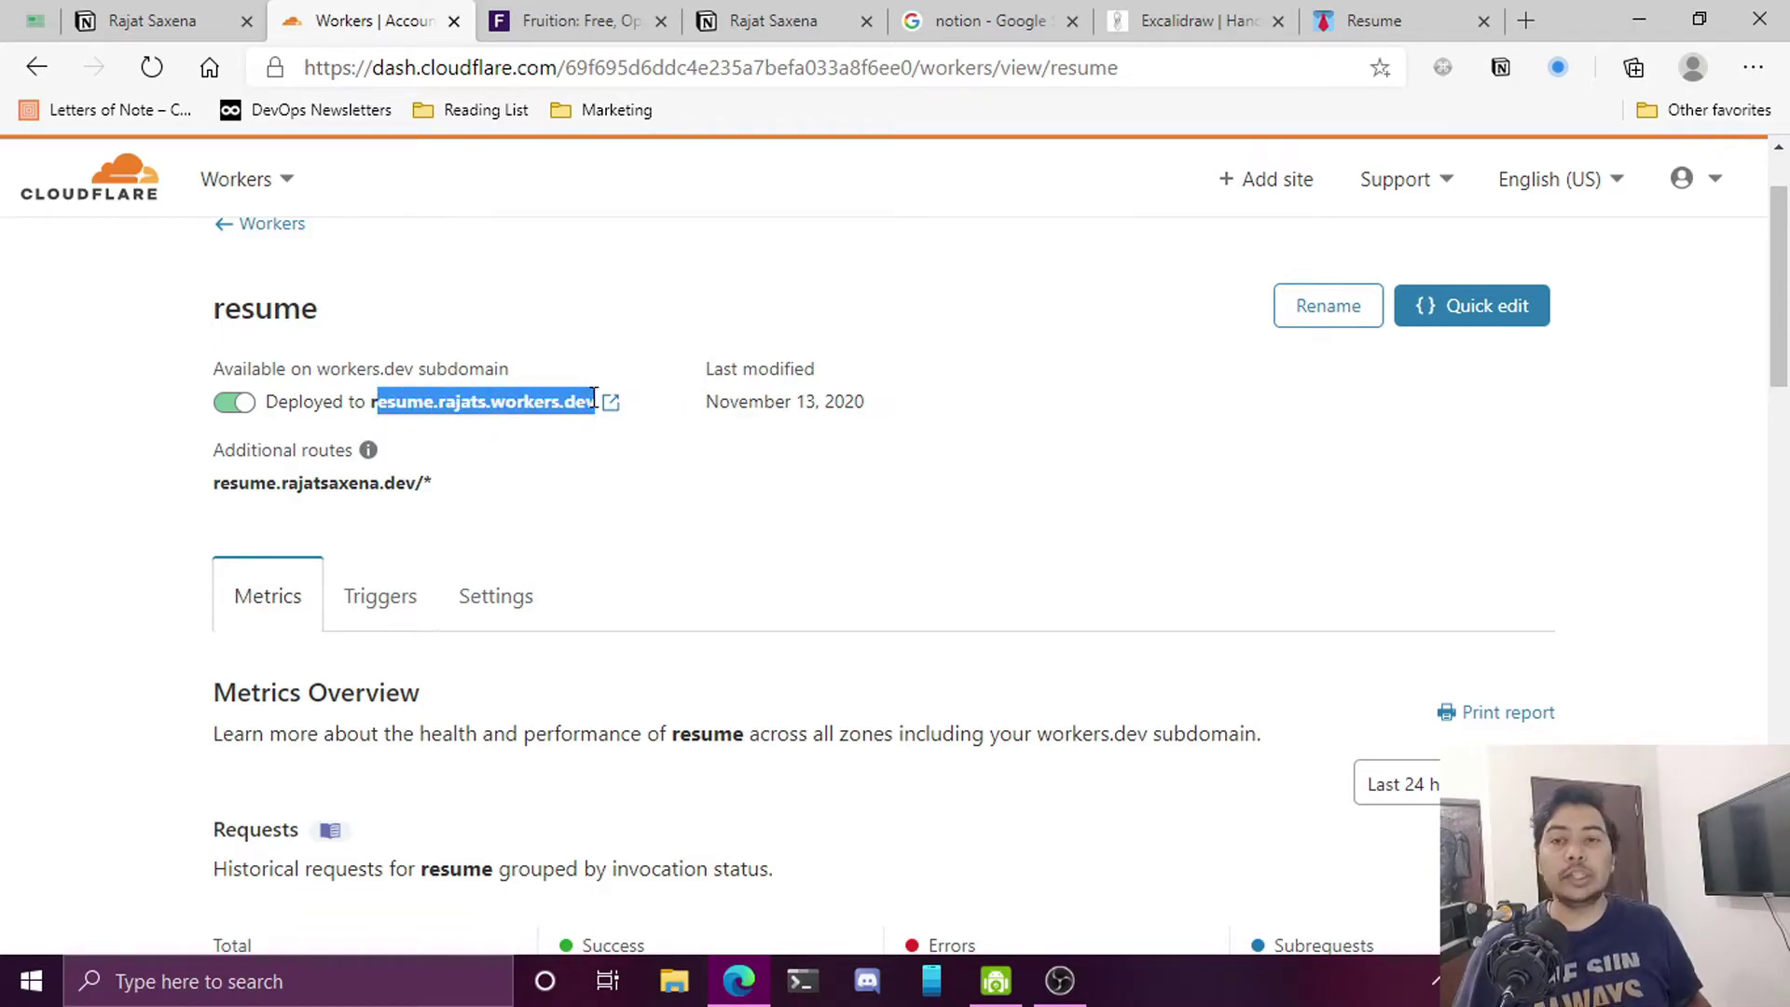
click(669, 331)
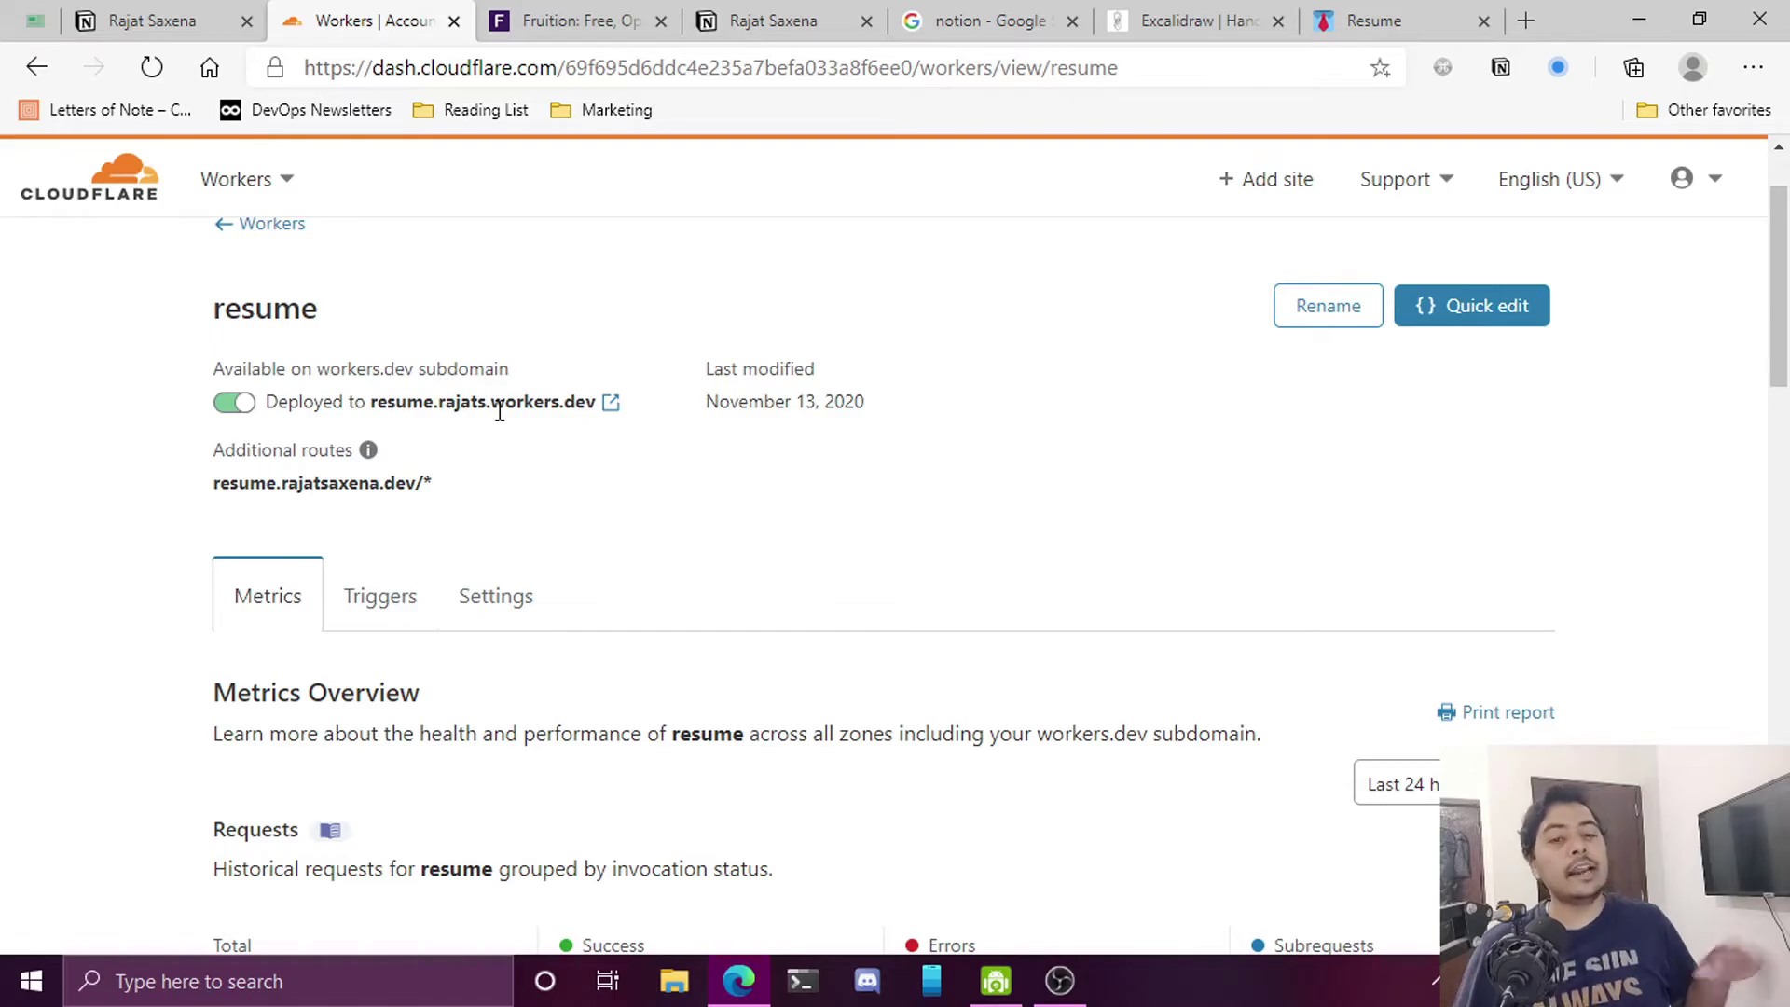
scroll(662, 453, down, 4)
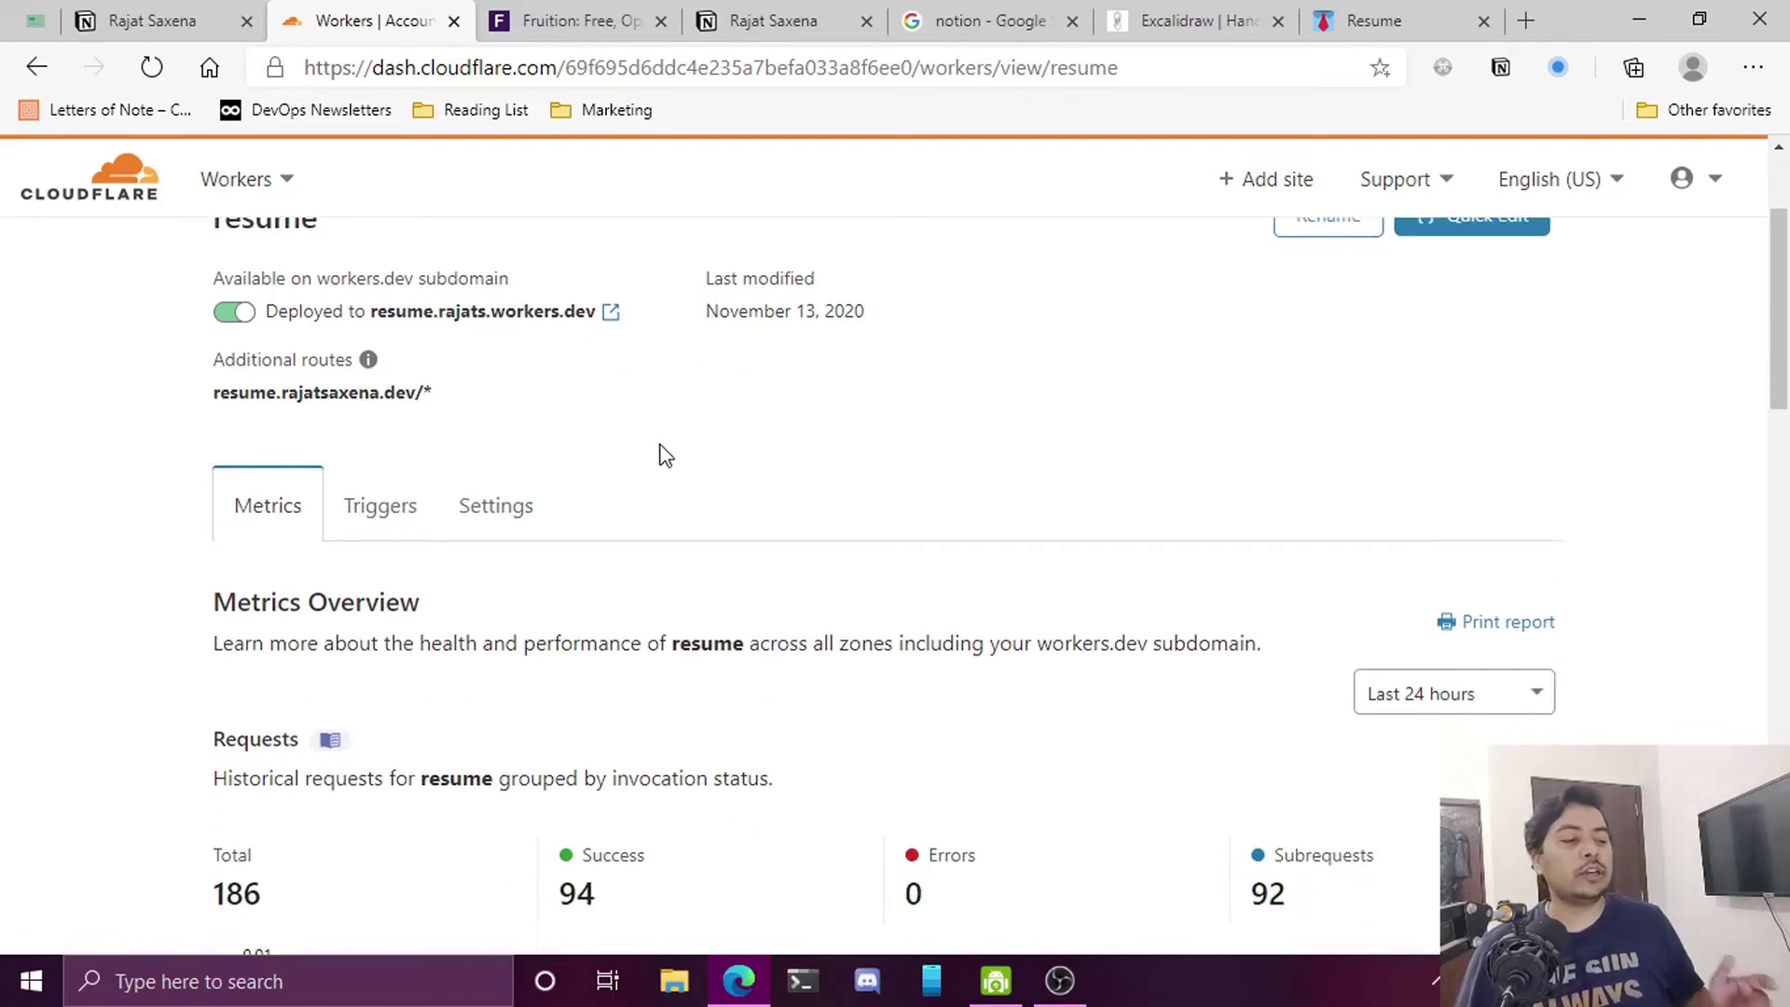
scroll(442, 559, up, 5)
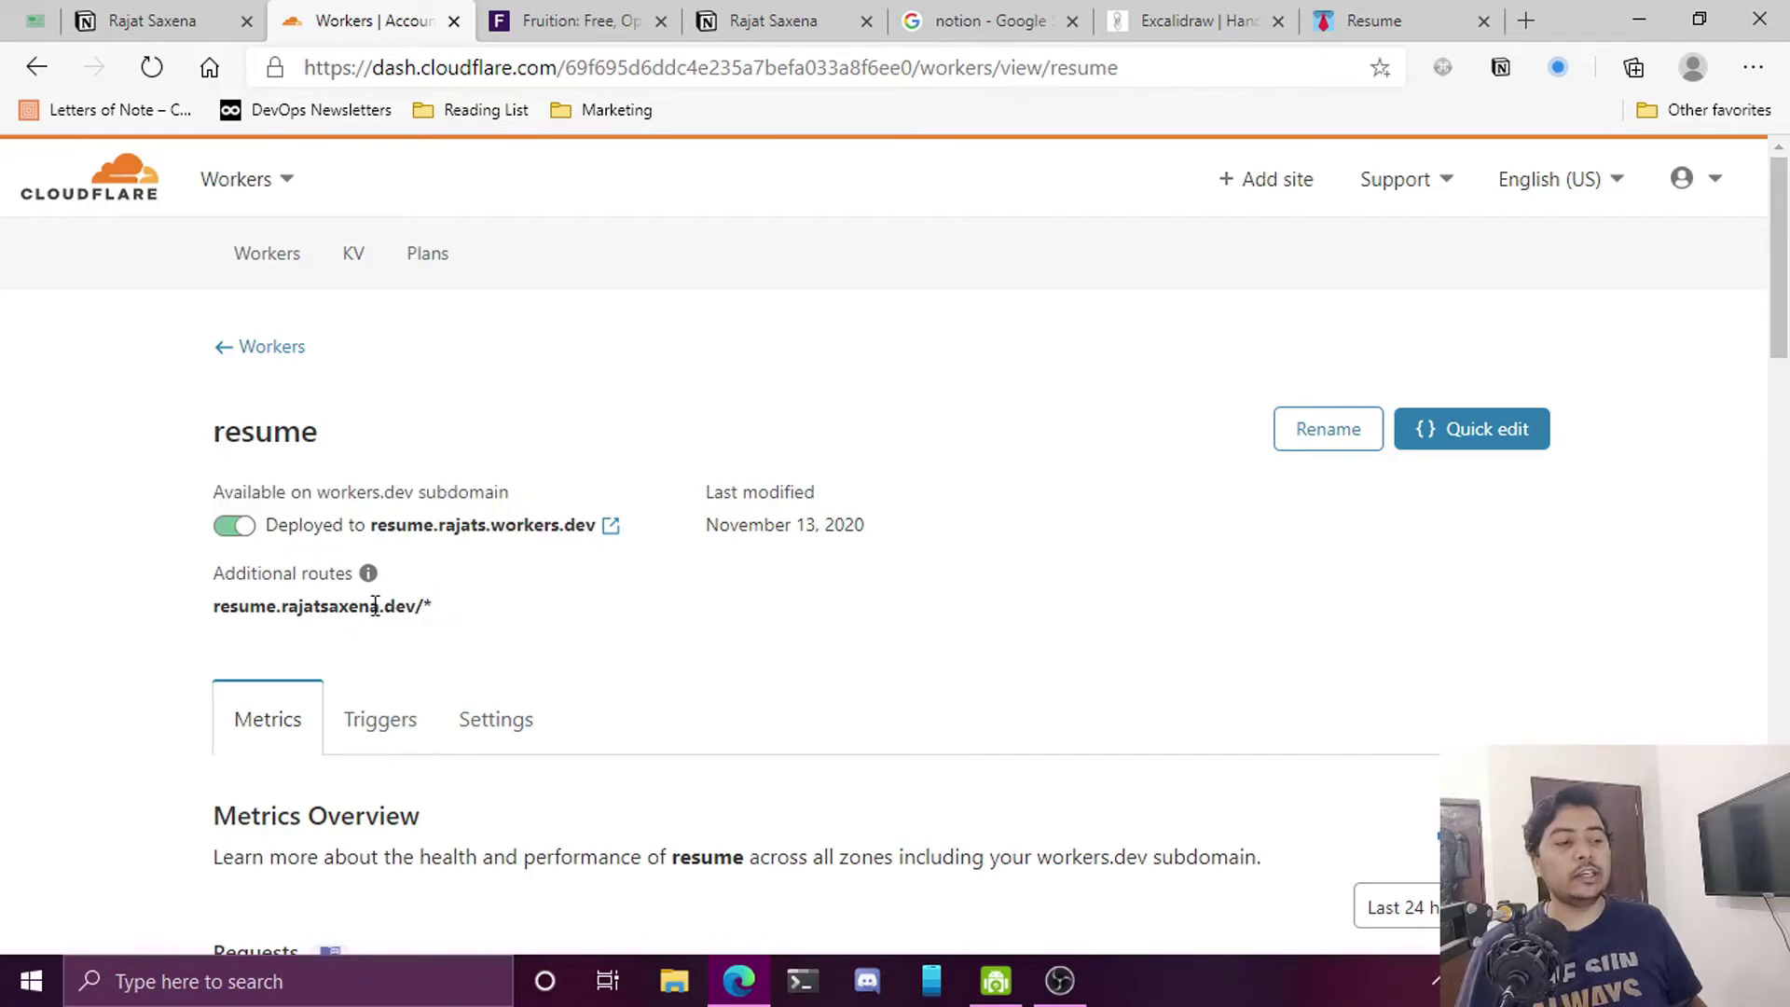
Go to the rajatsaxena.dev site's Workers section
click(241, 179)
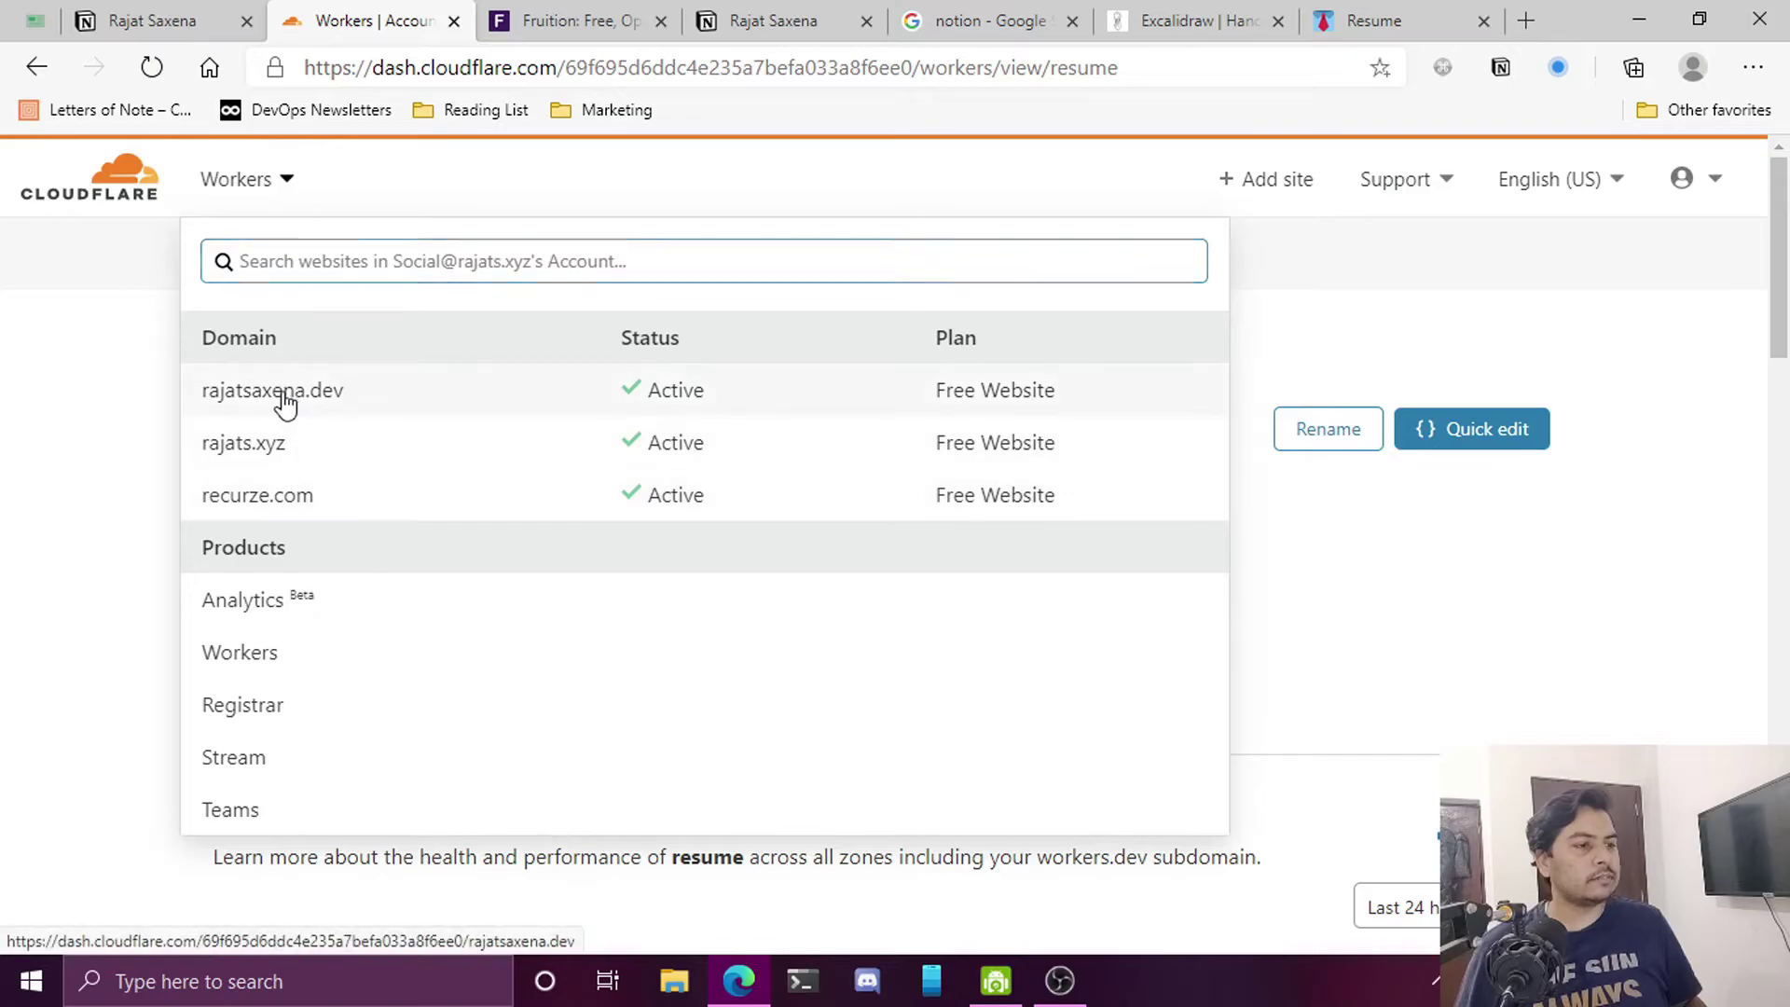
click(284, 399)
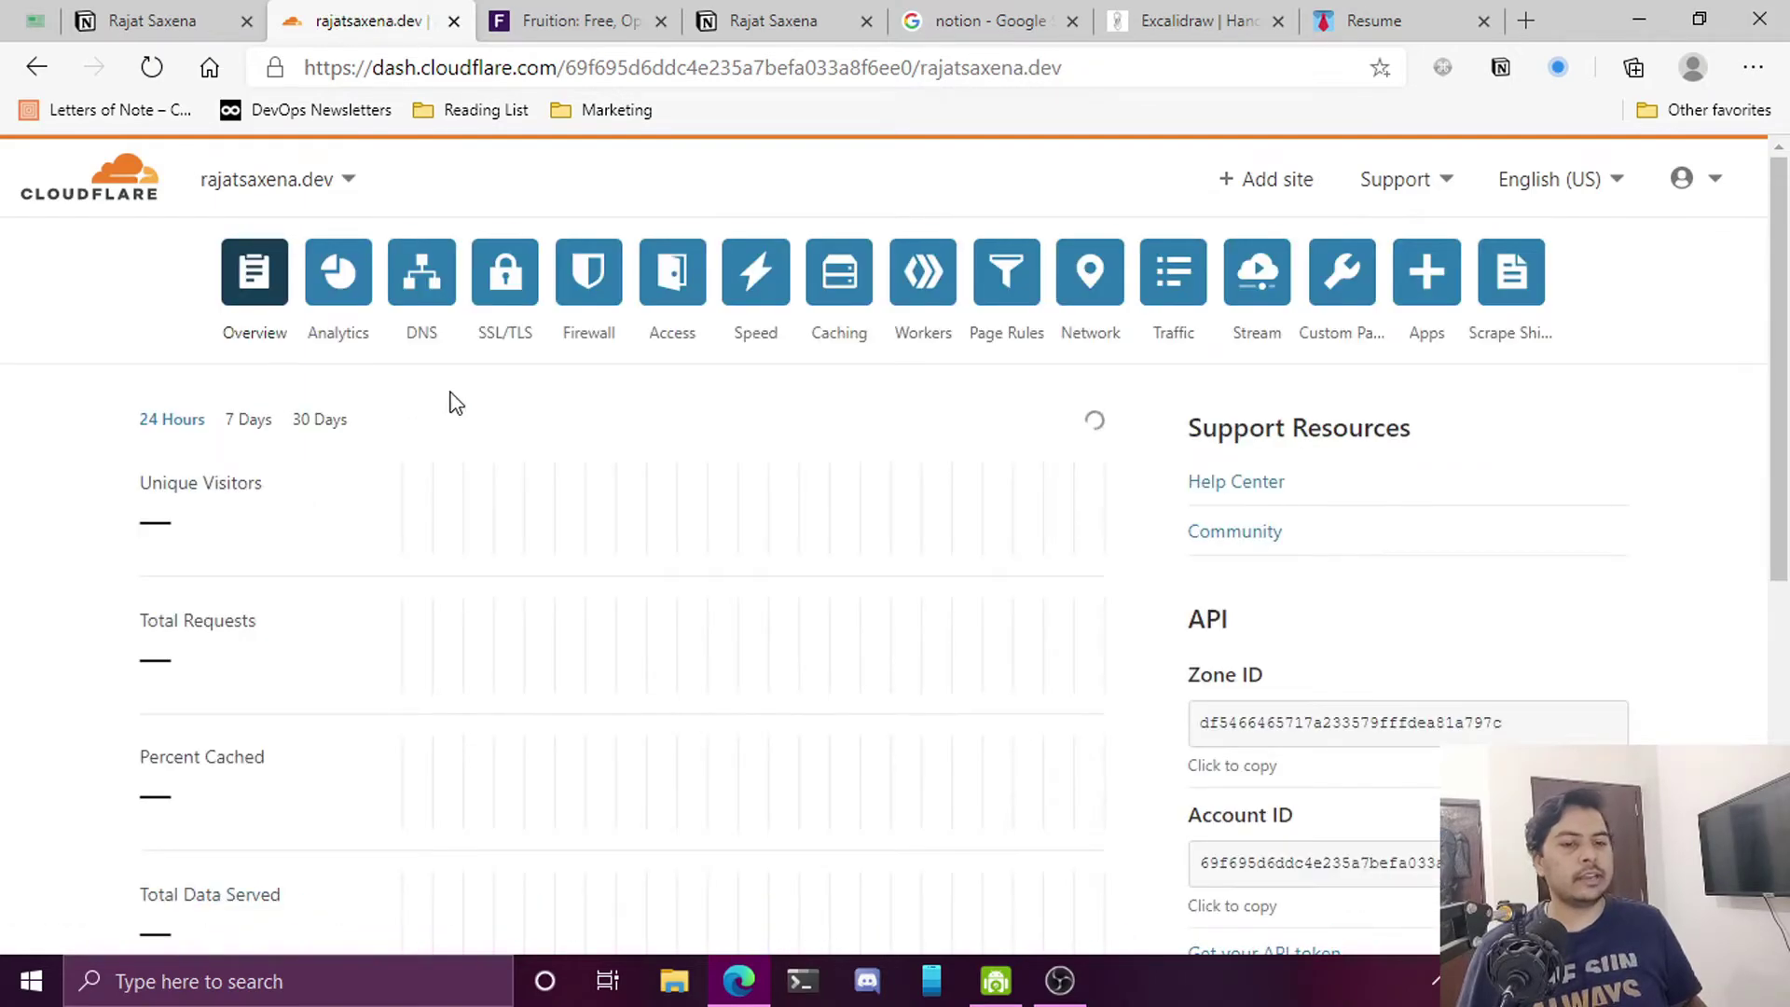
click(923, 271)
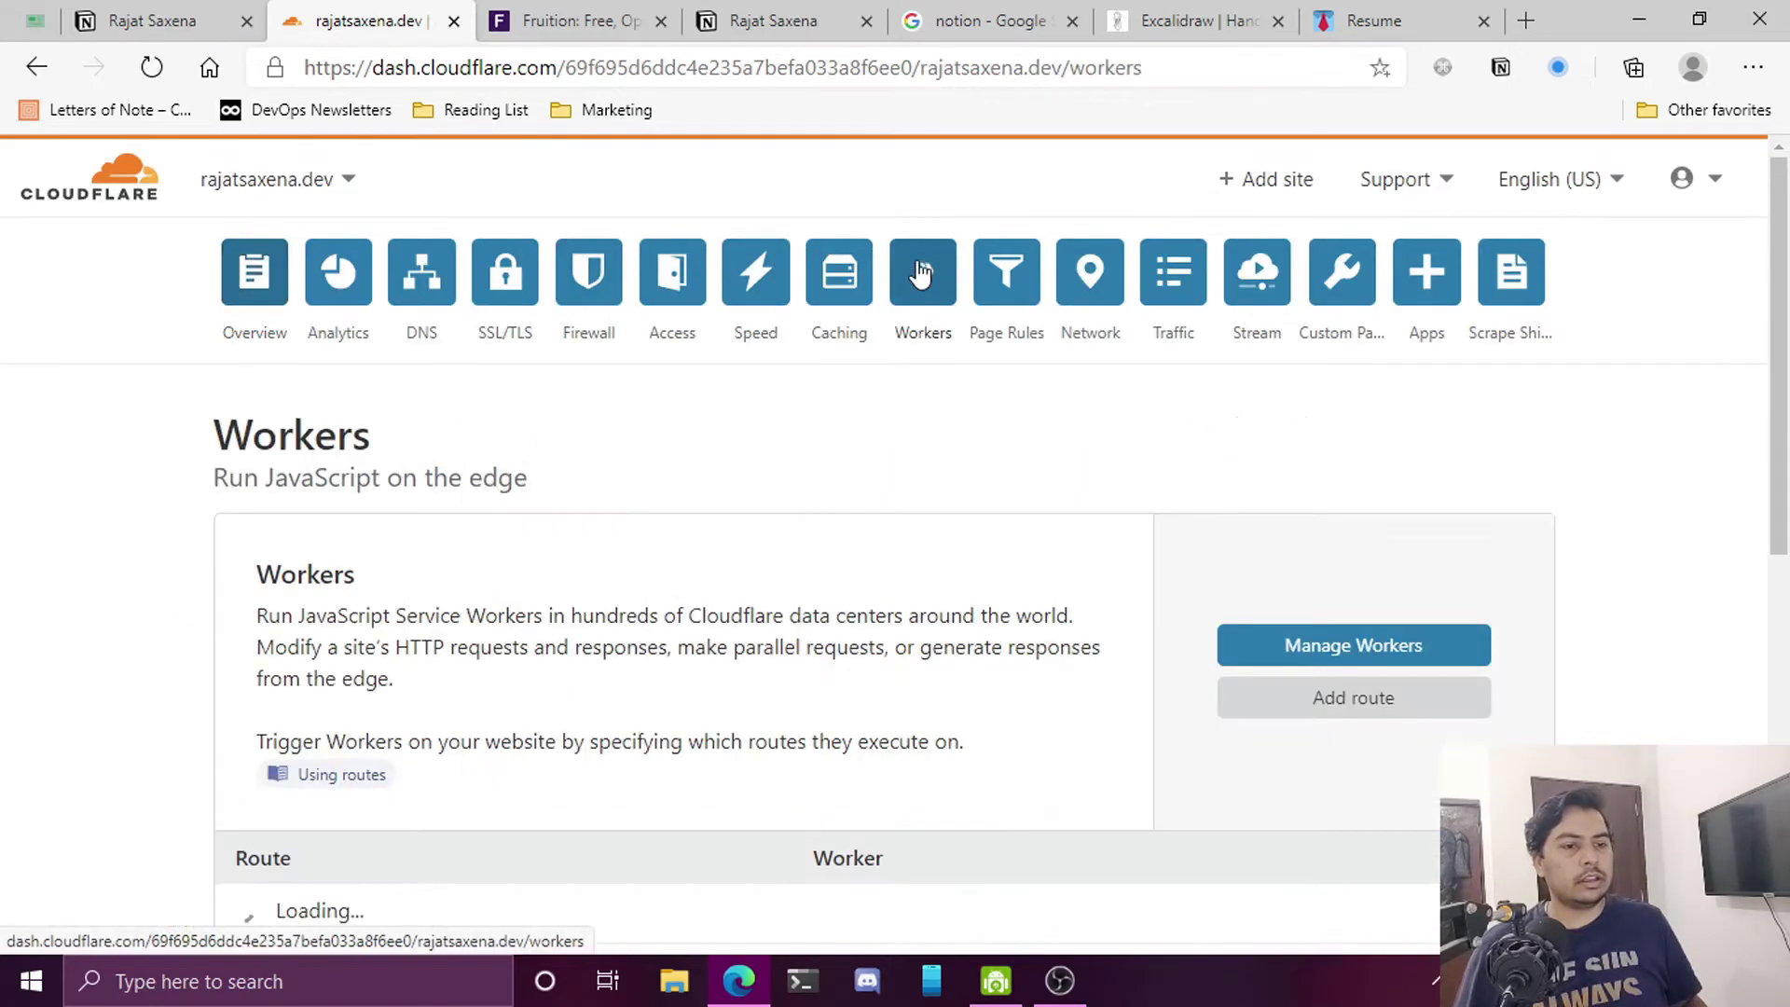
Add a worker route with the pattern resume.rajatsaxena.dev/*
click(1288, 715)
click(698, 477)
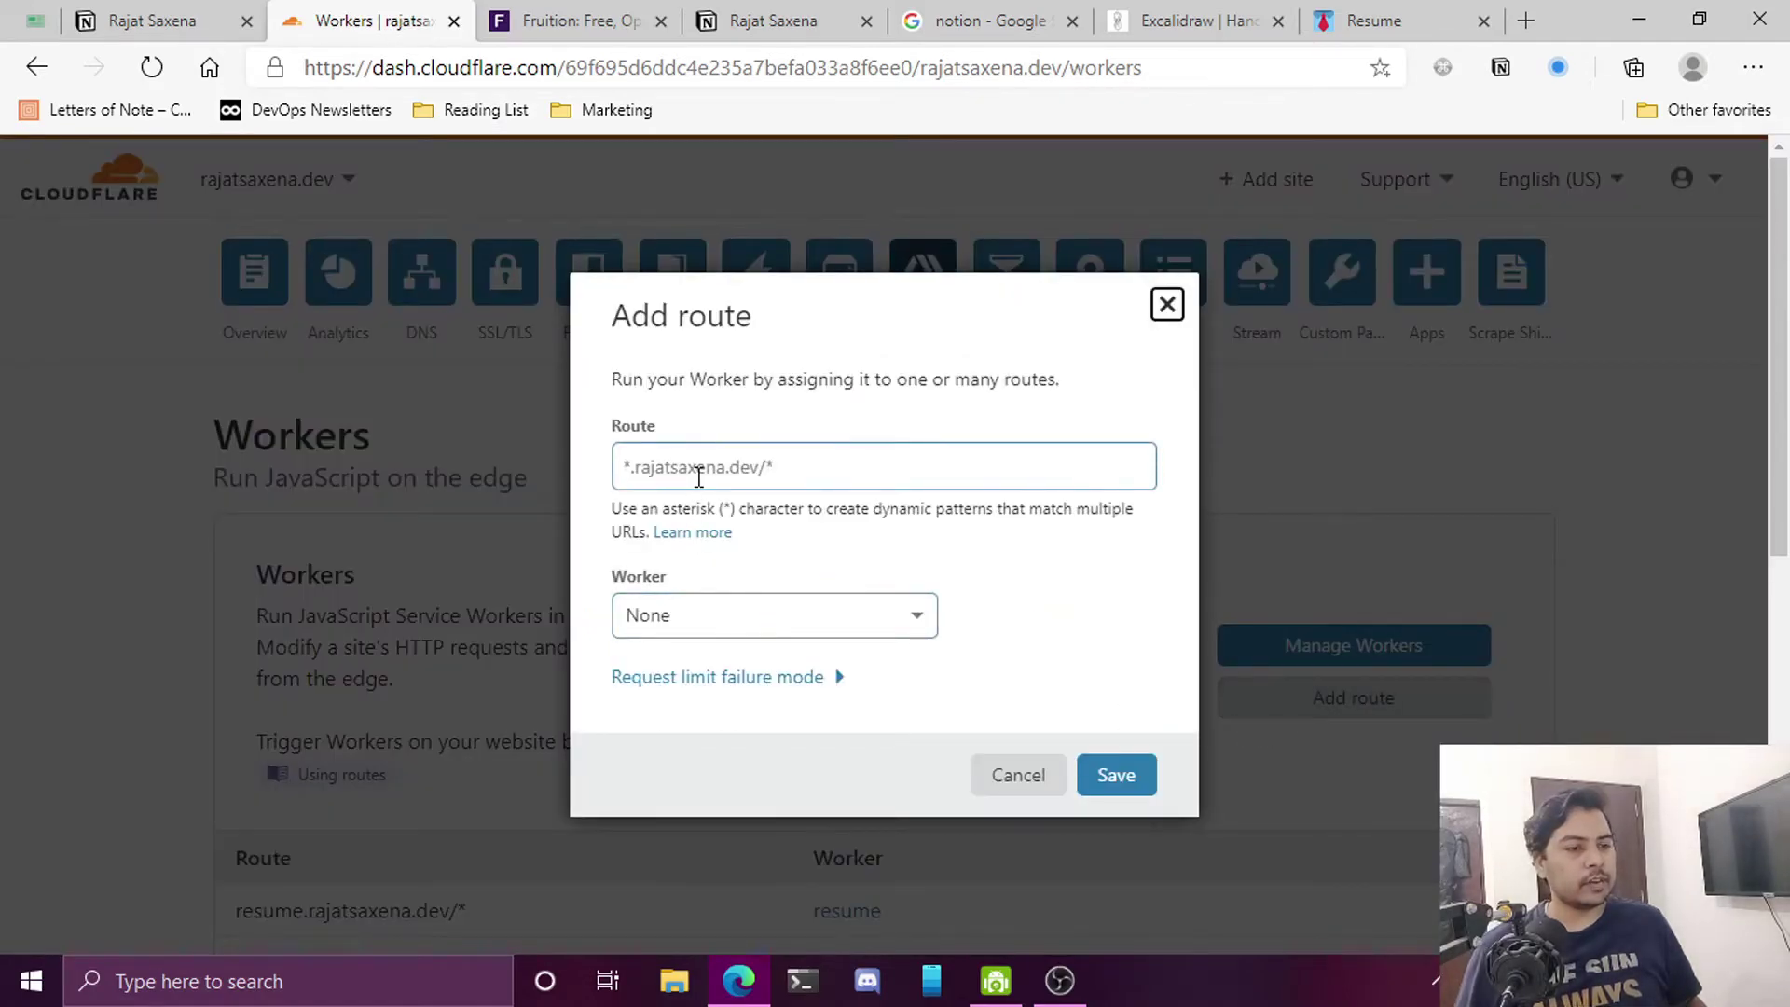
click(699, 477)
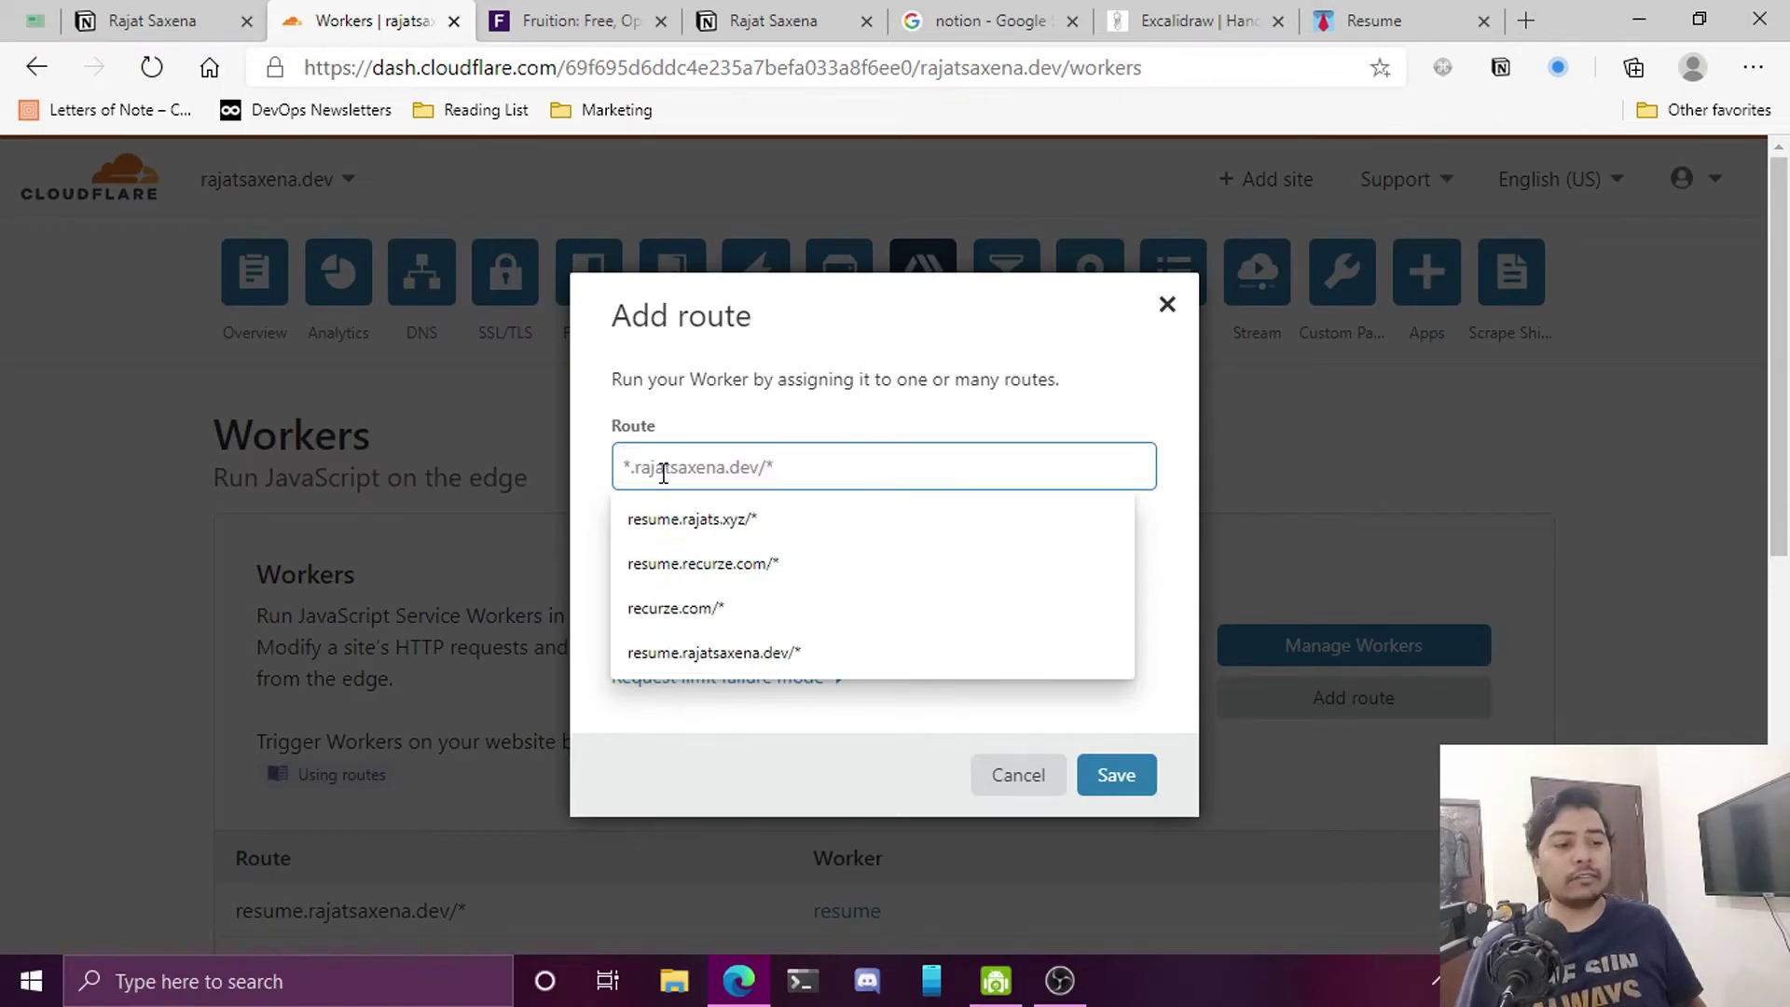
click(736, 654)
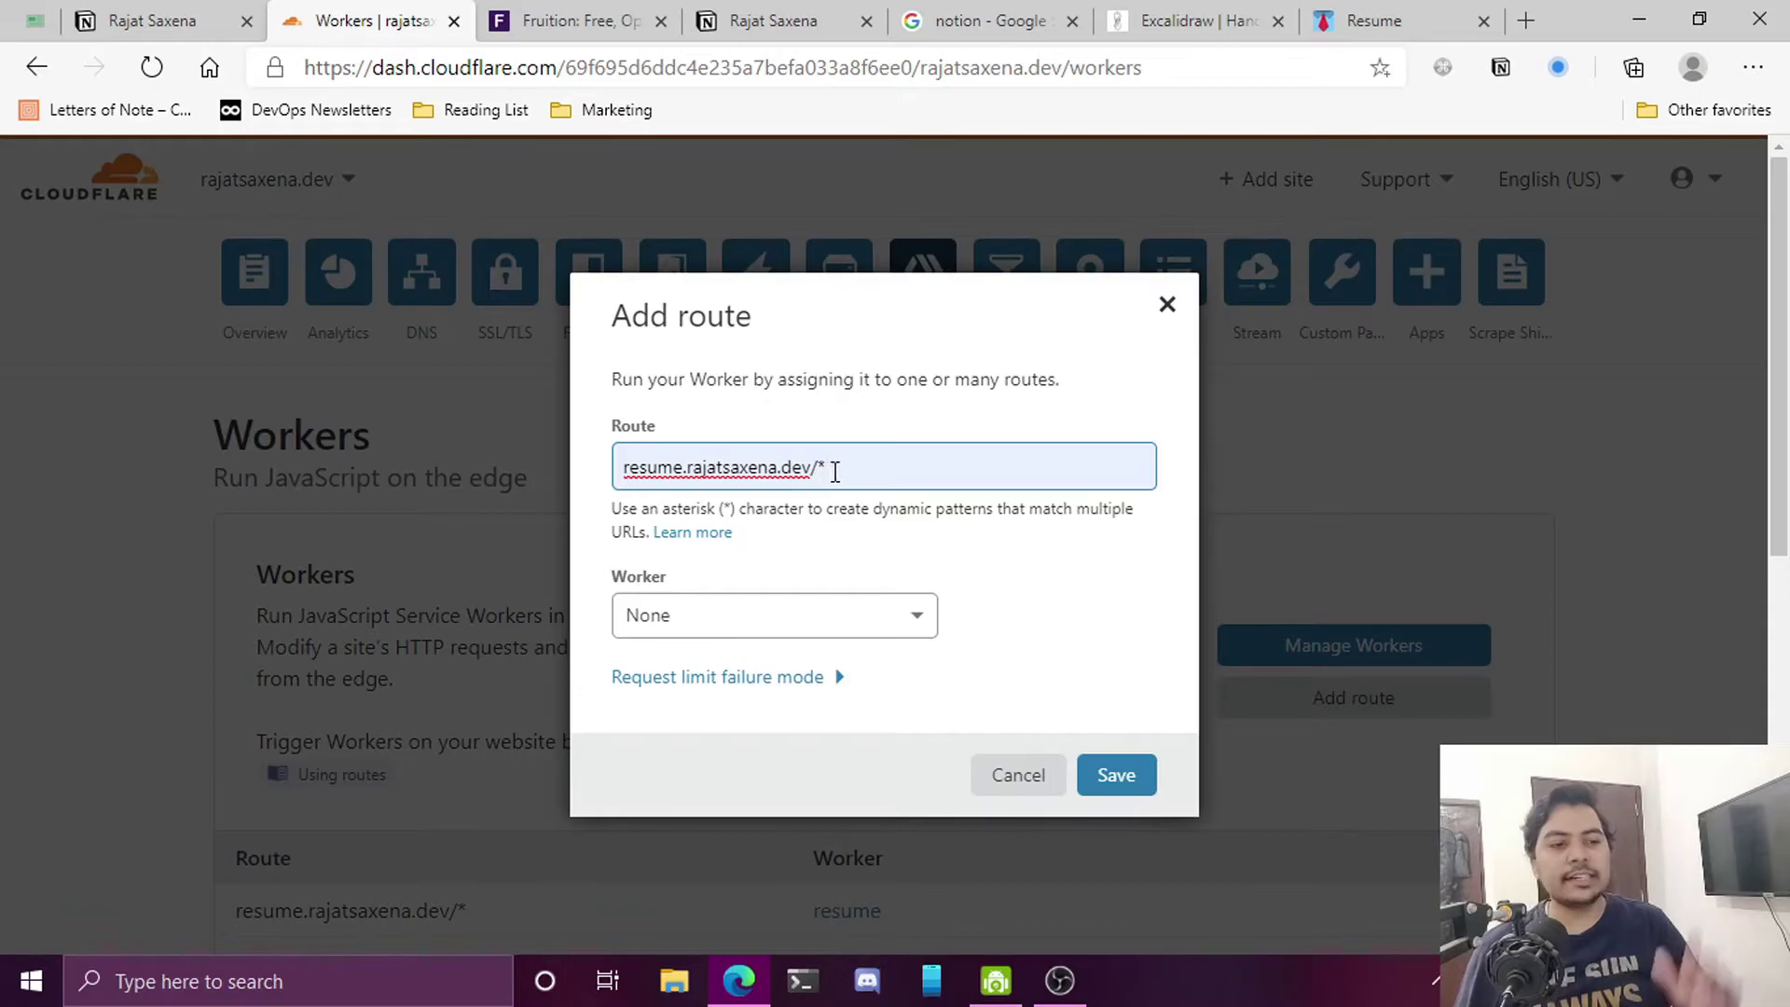
click(830, 473)
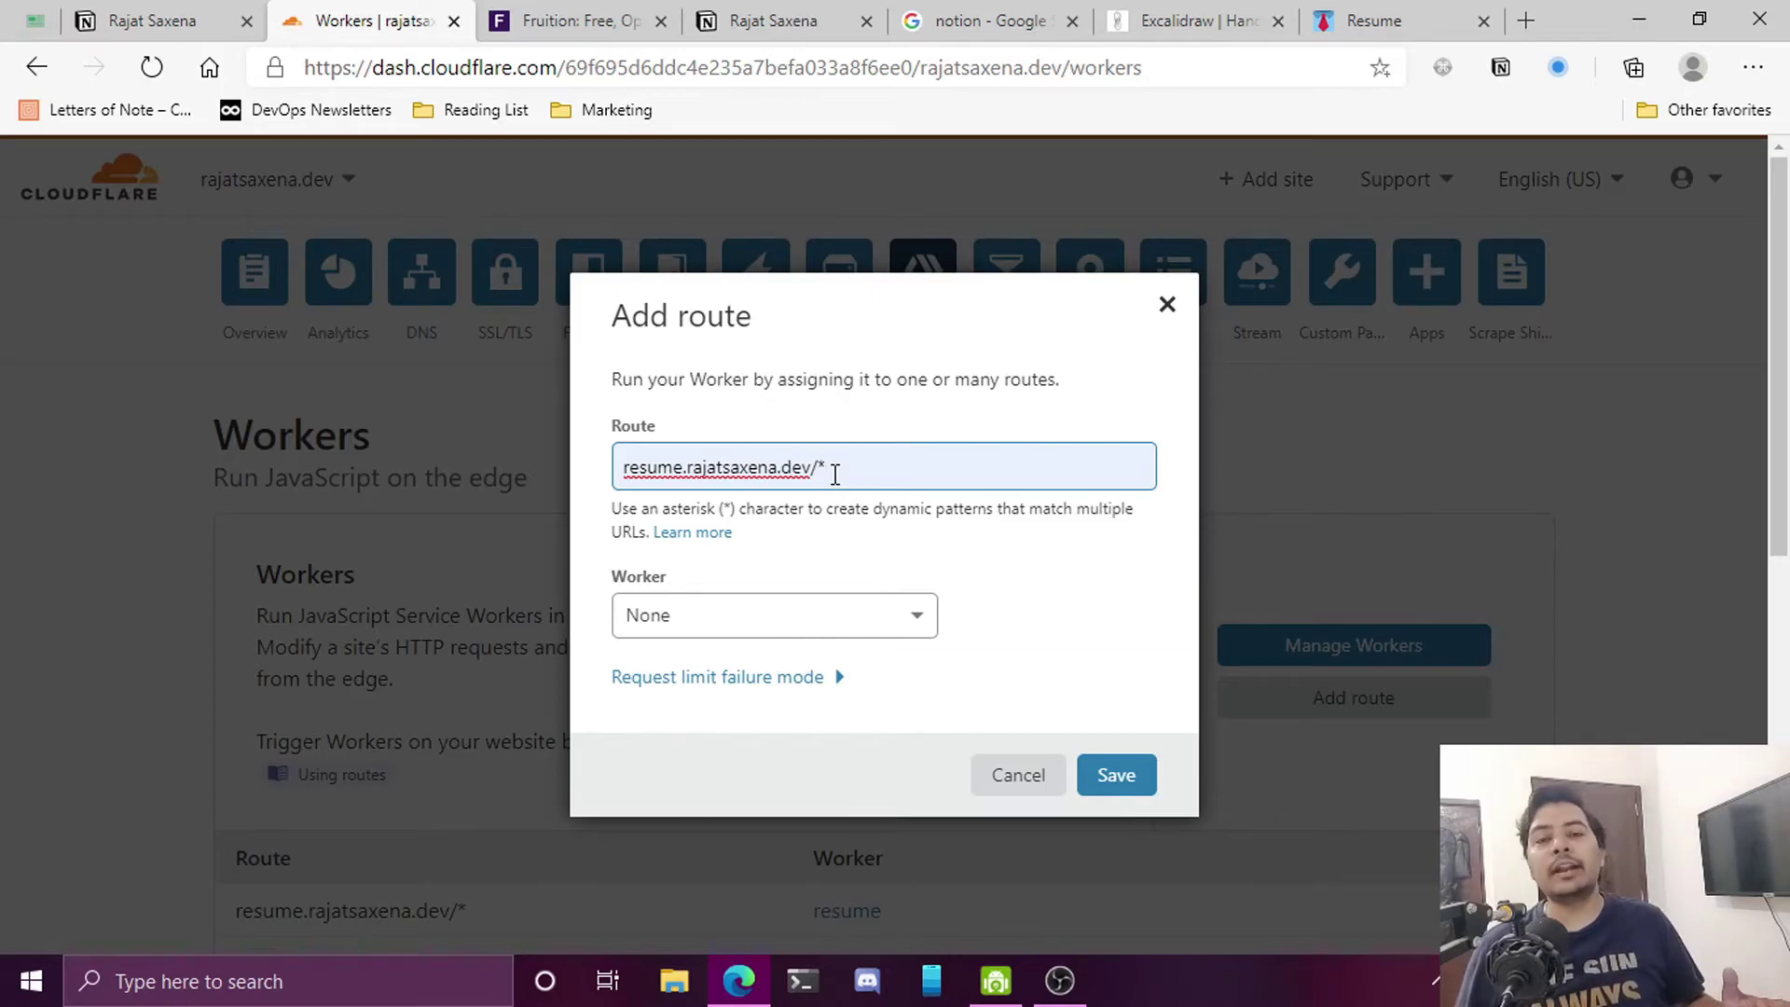
drag(832, 475, 819, 477)
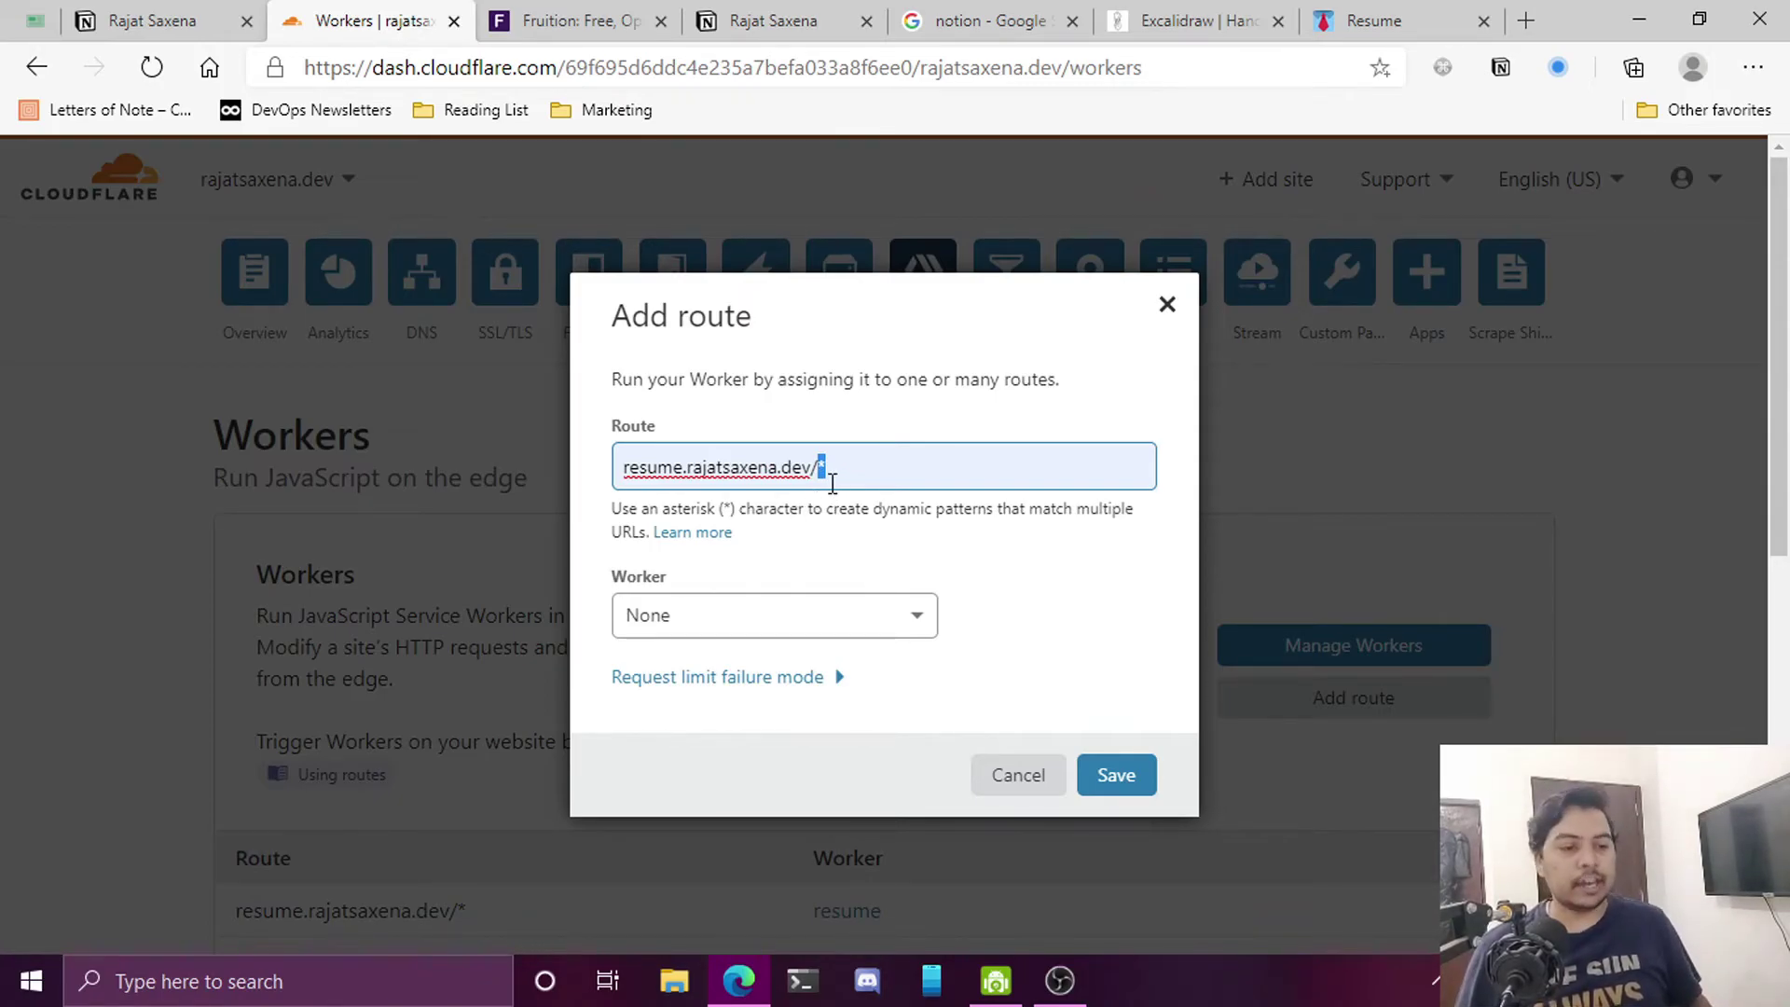
click(829, 469)
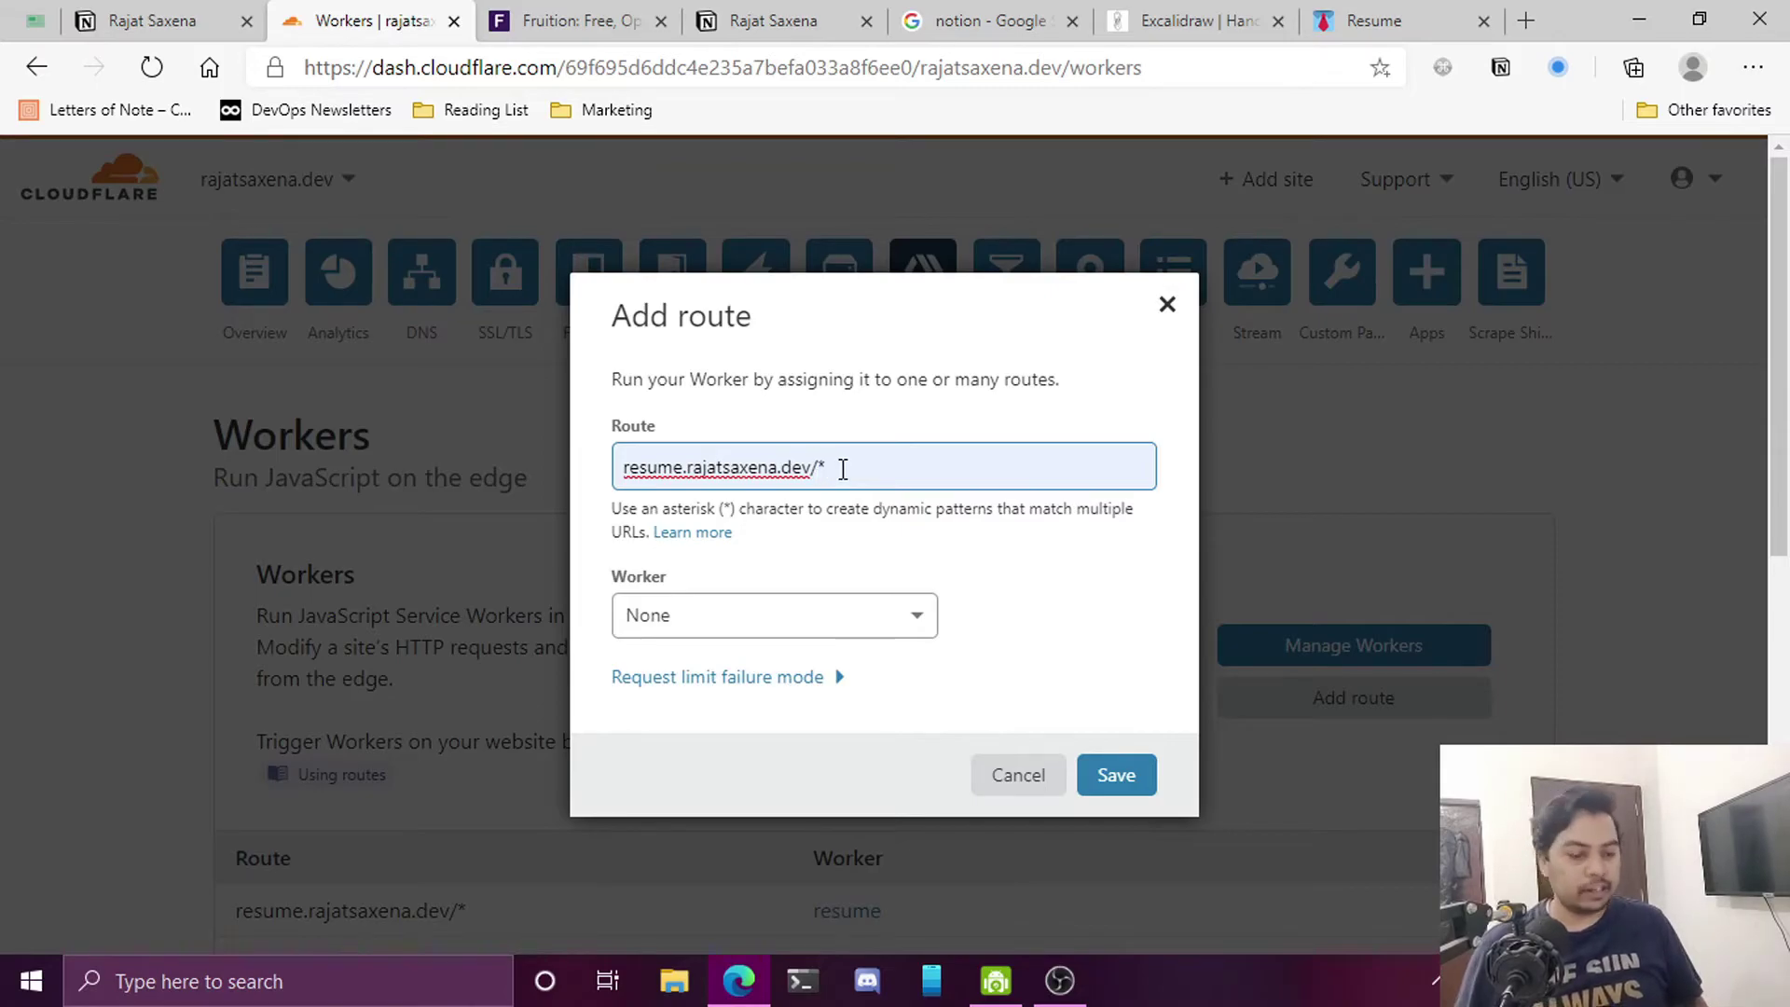
key(BackSpace)
text(asdfasdf)
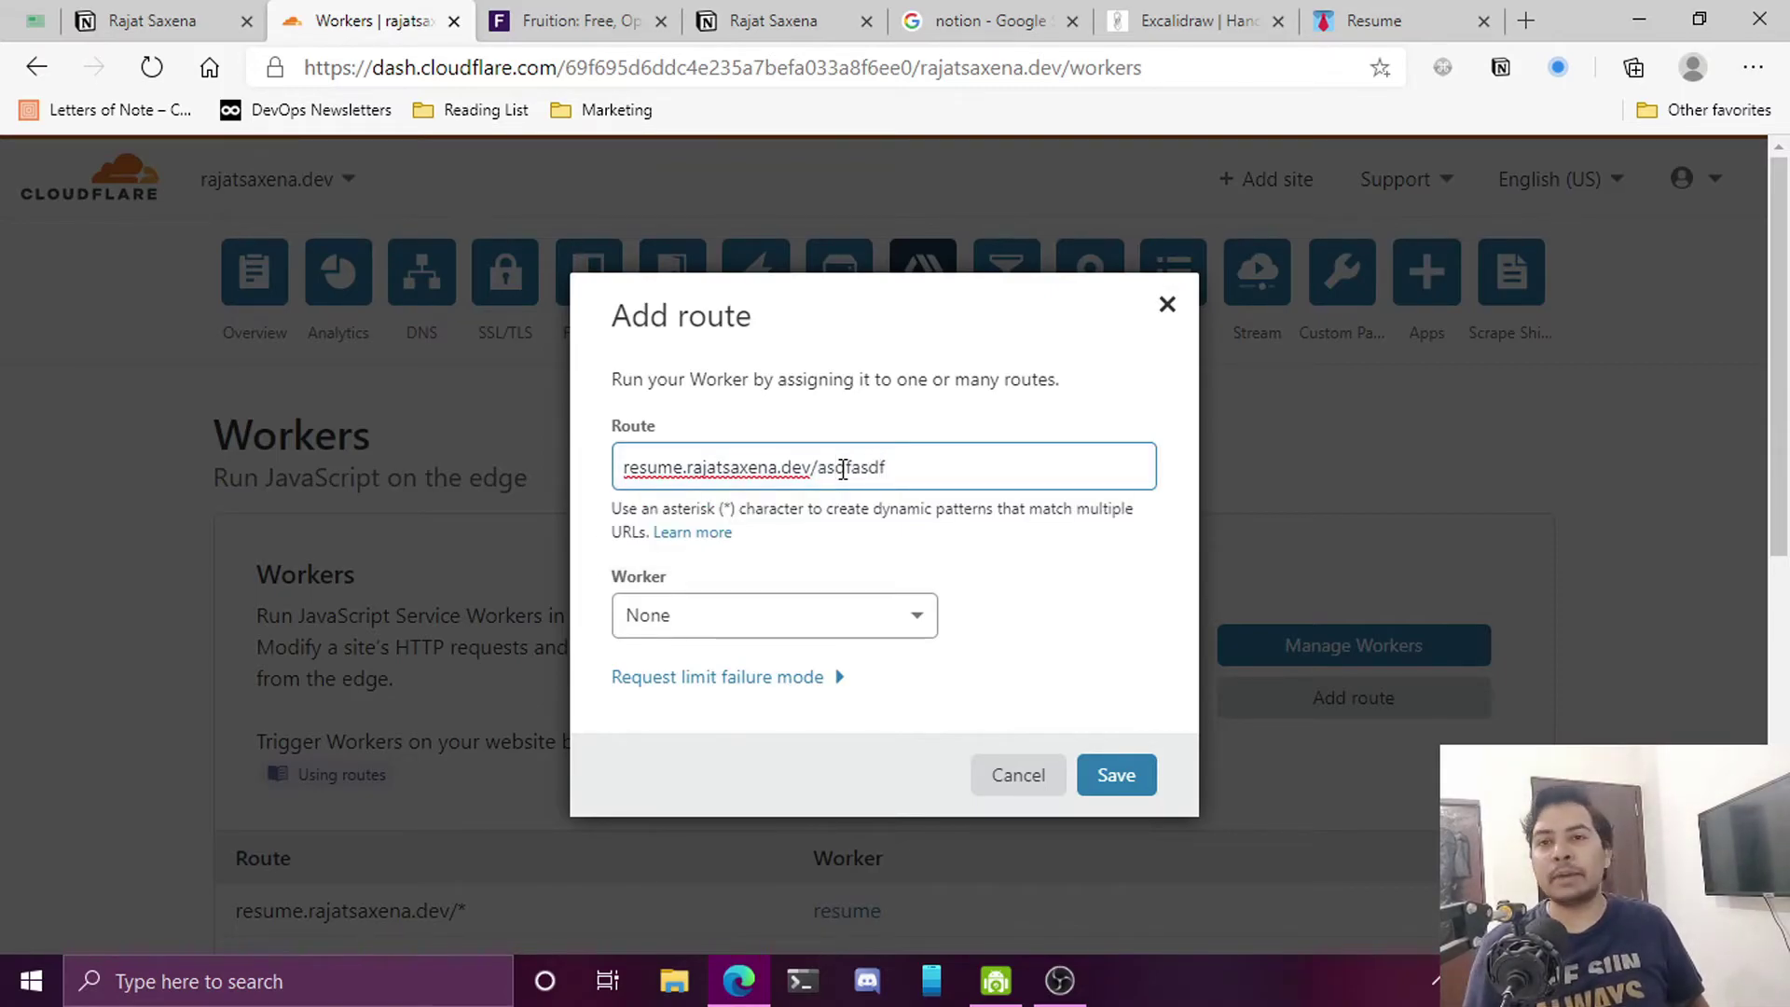
key(BackSpace)
key(BackSpace)
key(BackSpace)
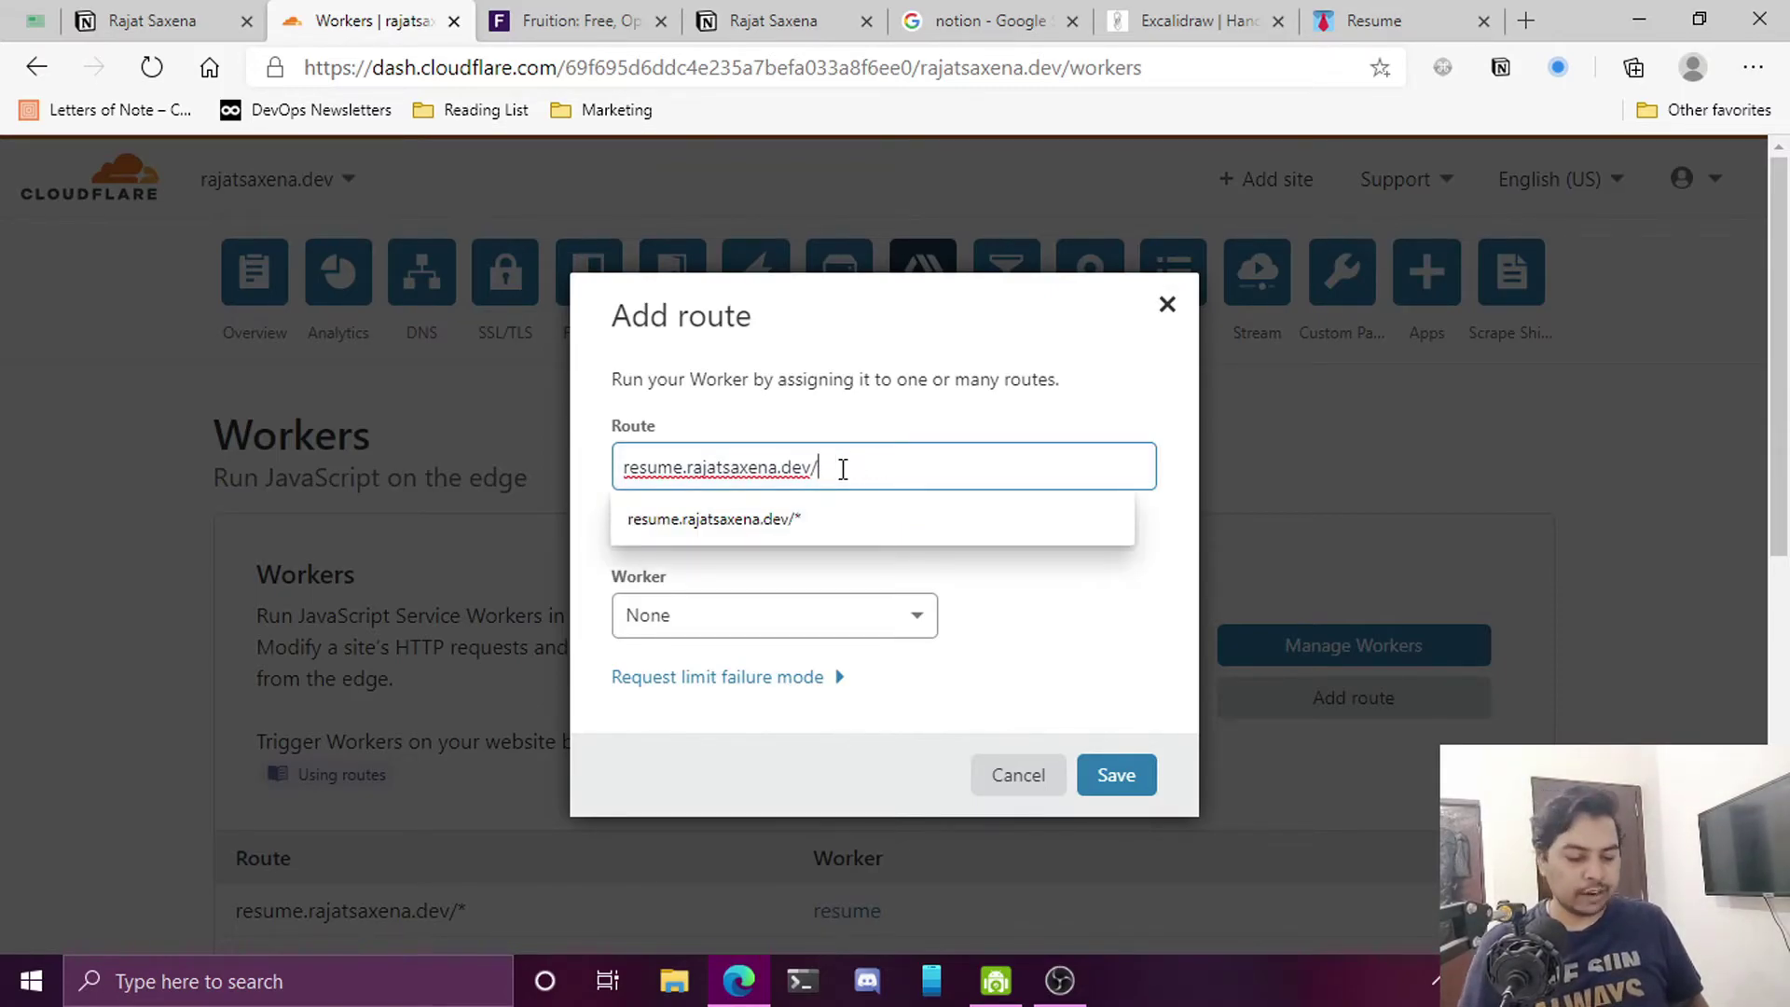
text(*)
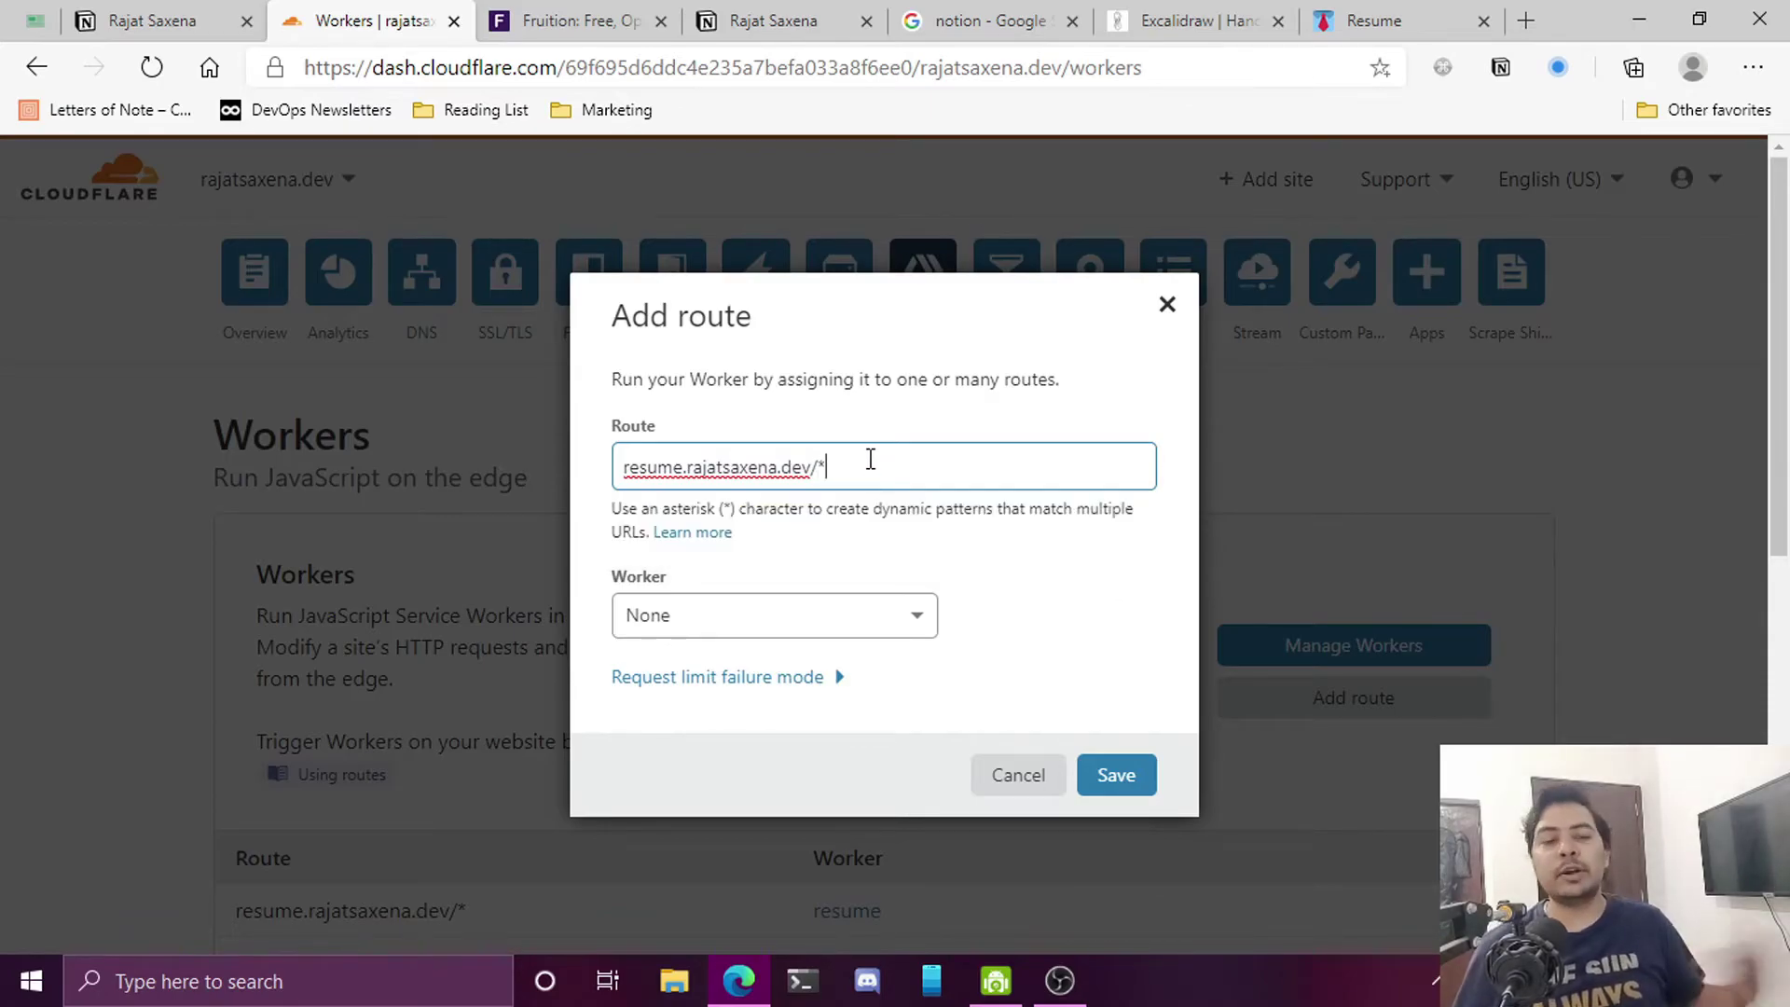
Assign the resume worker to the new route and close the dialog
click(880, 617)
scroll(1103, 616, down, 1)
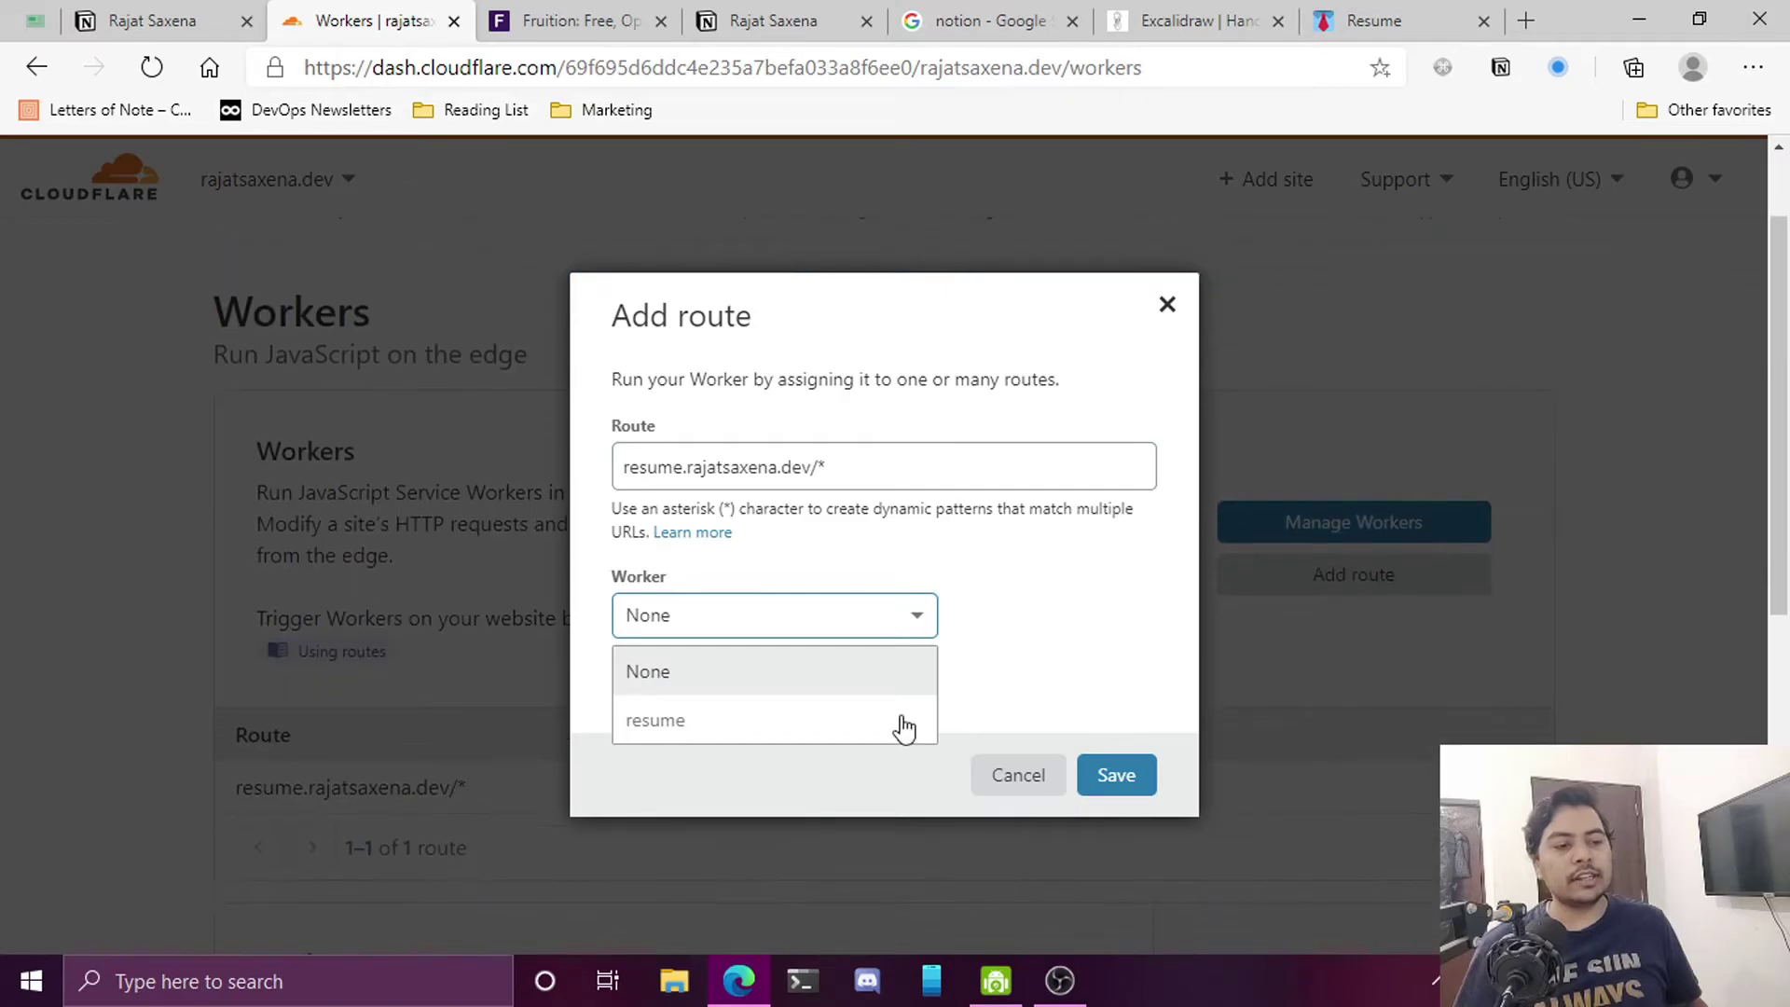
click(739, 724)
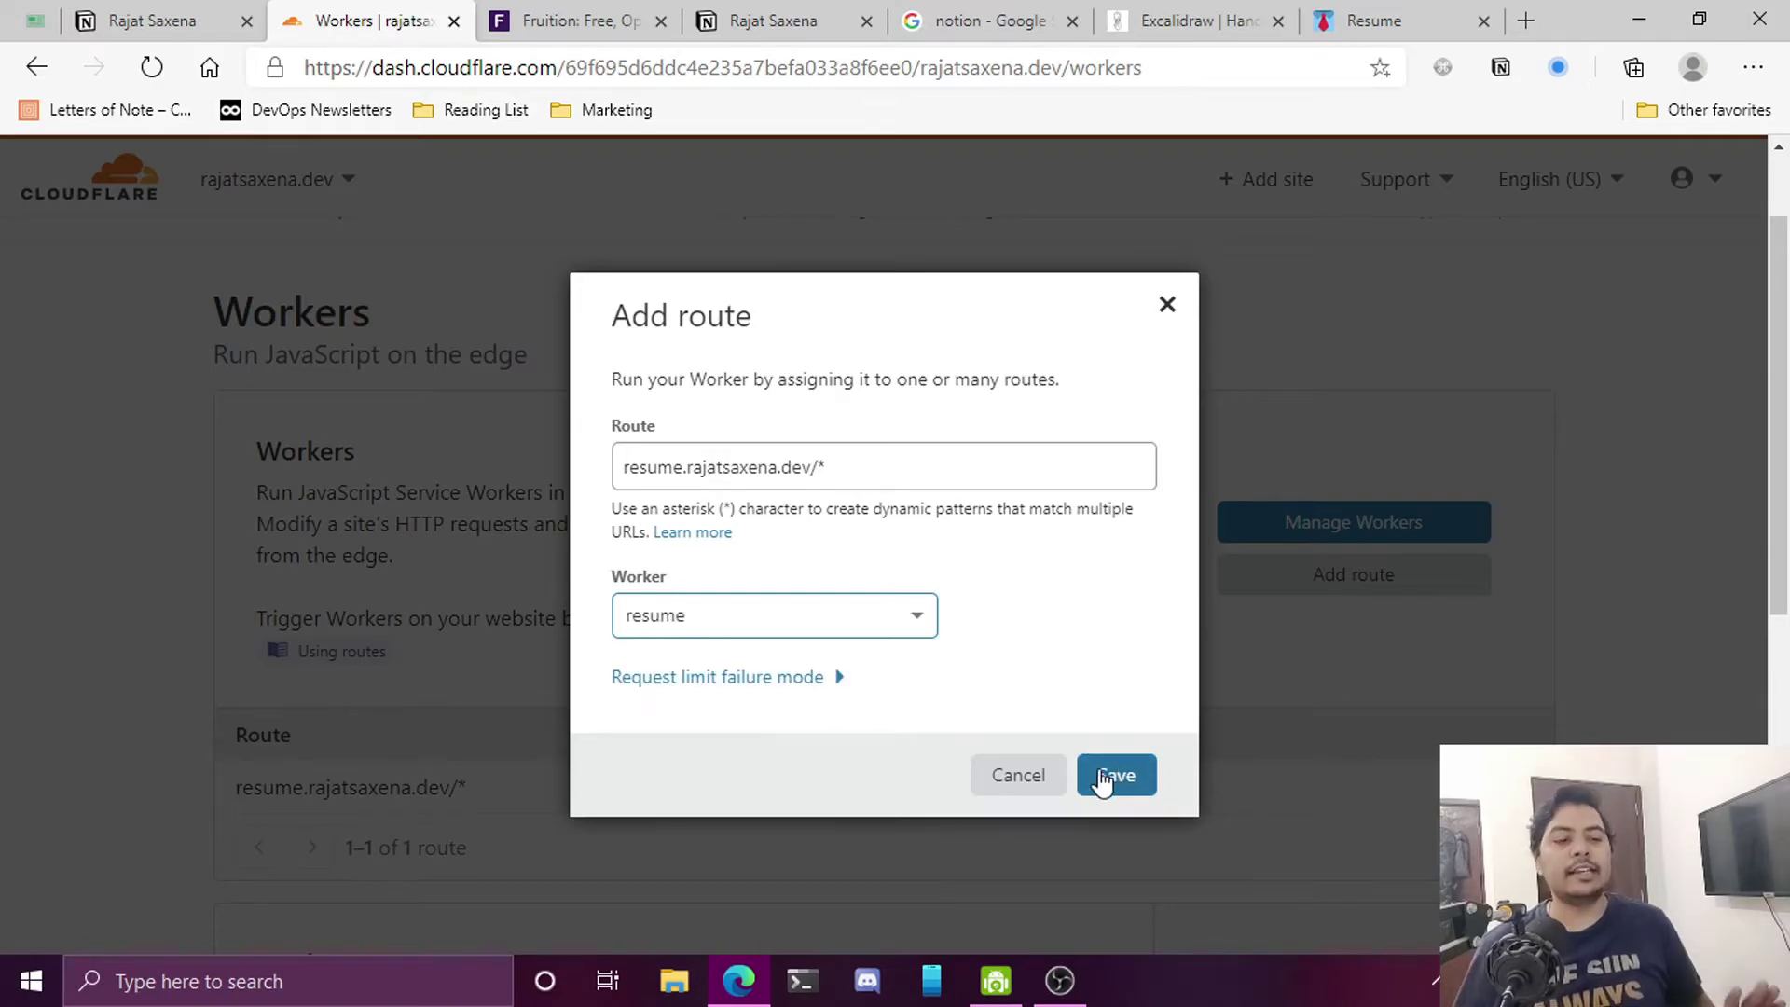
click(1049, 785)
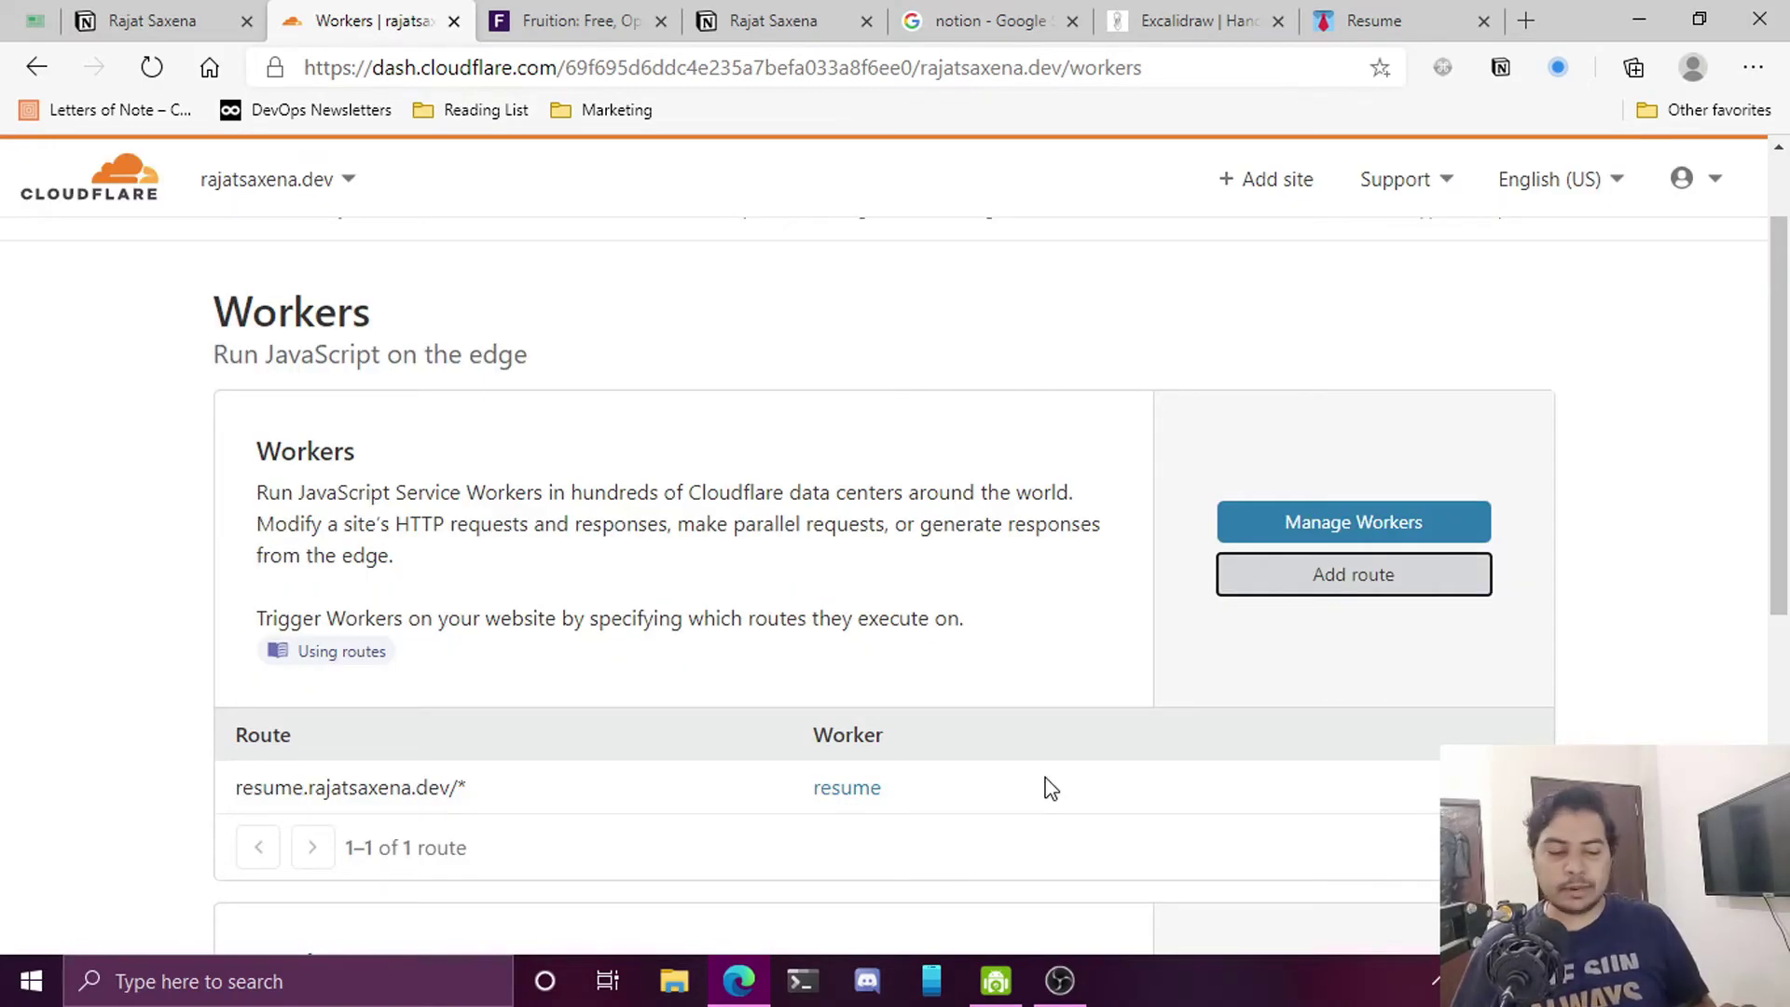
Select the resume subdomain part of the listed route on the Workers page
scroll(877, 778, down, 2)
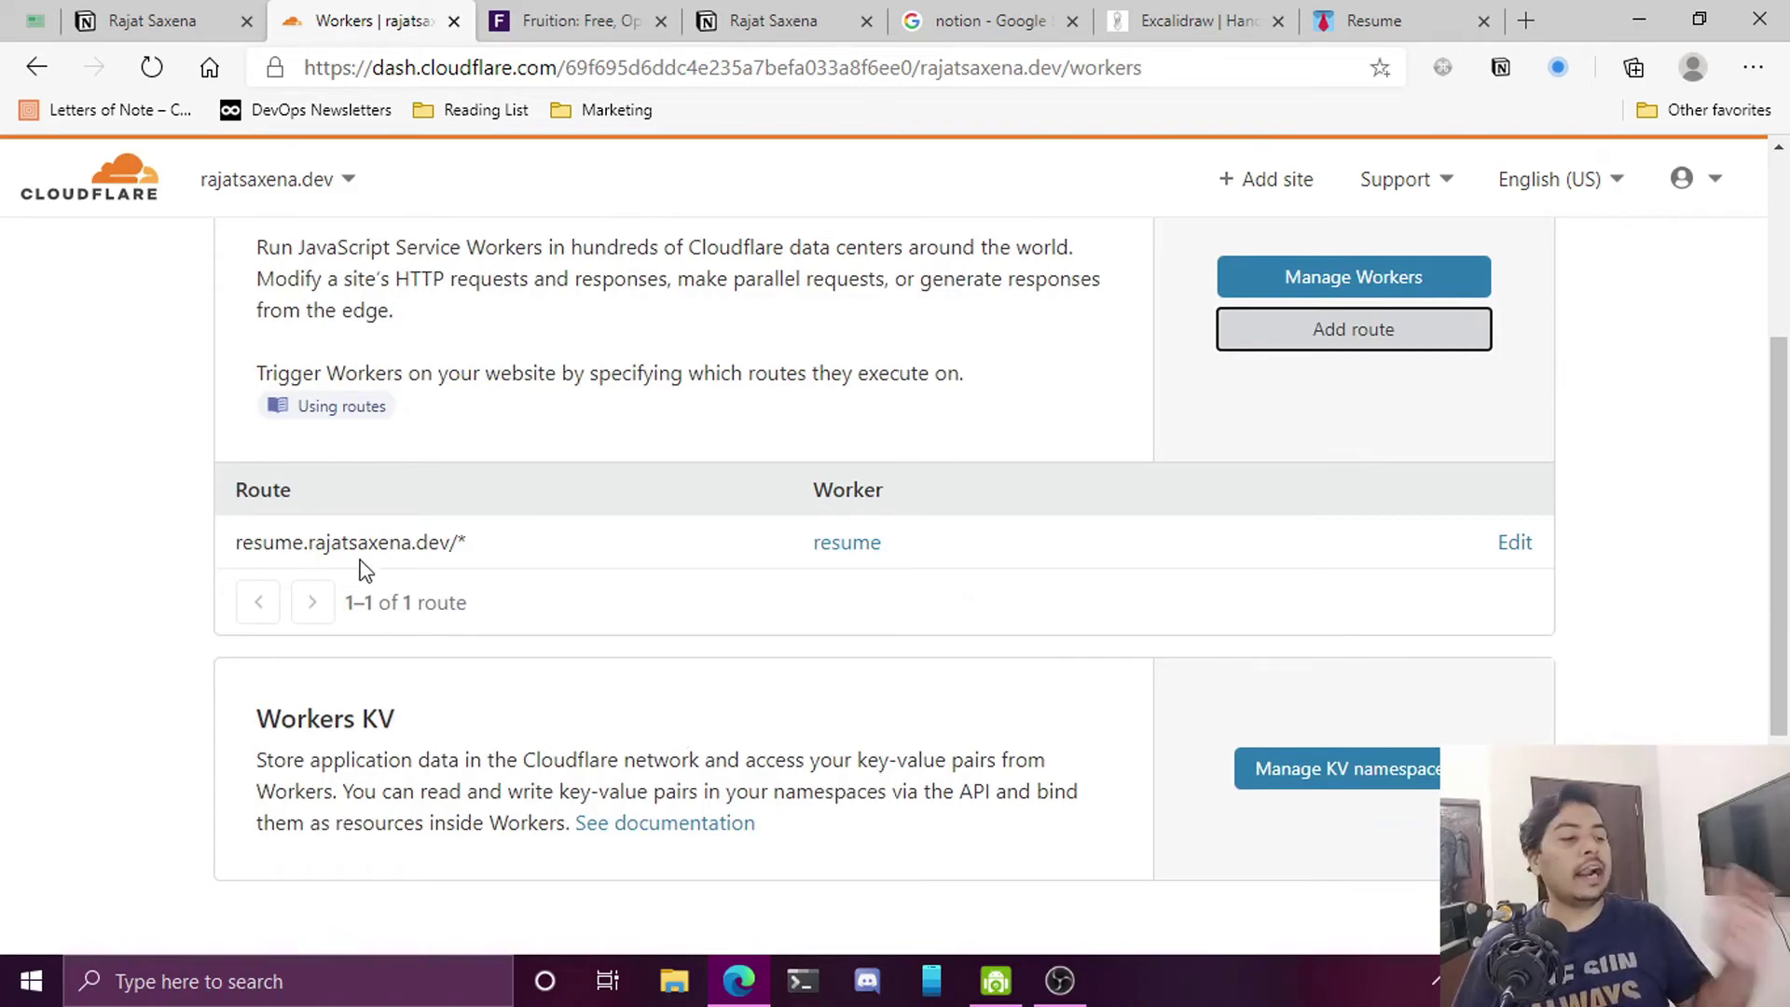
drag(477, 544, 224, 548)
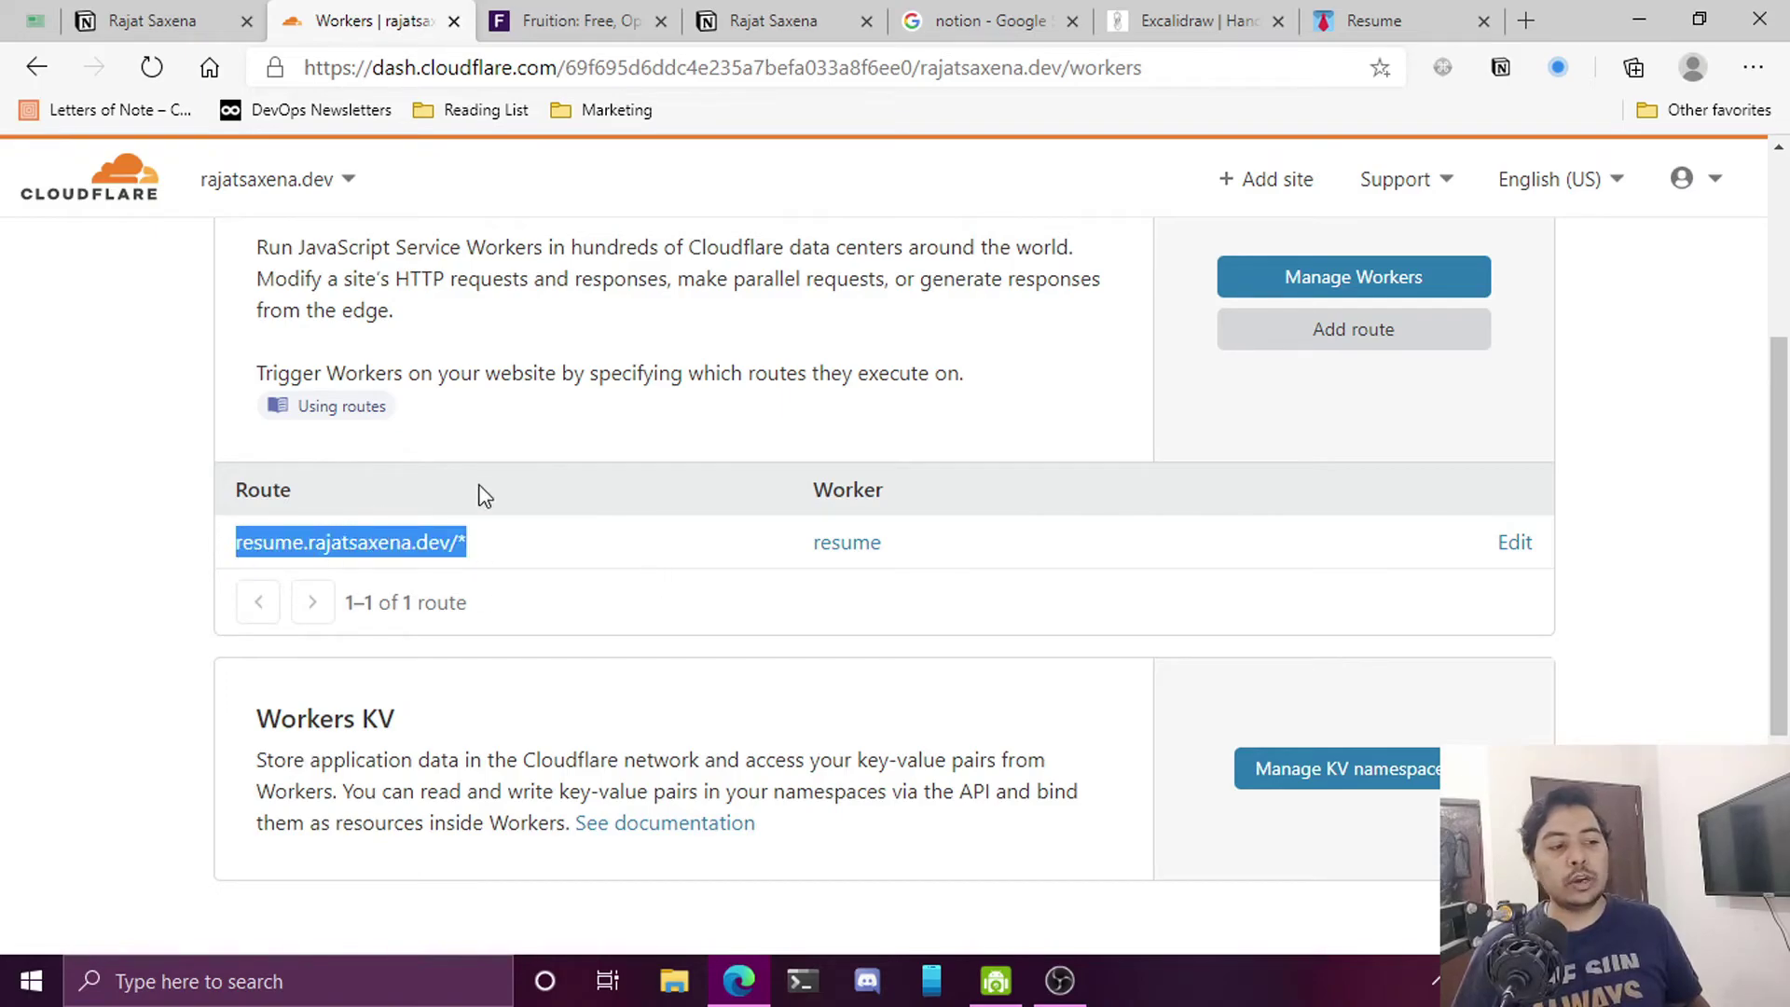
click(172, 28)
click(326, 37)
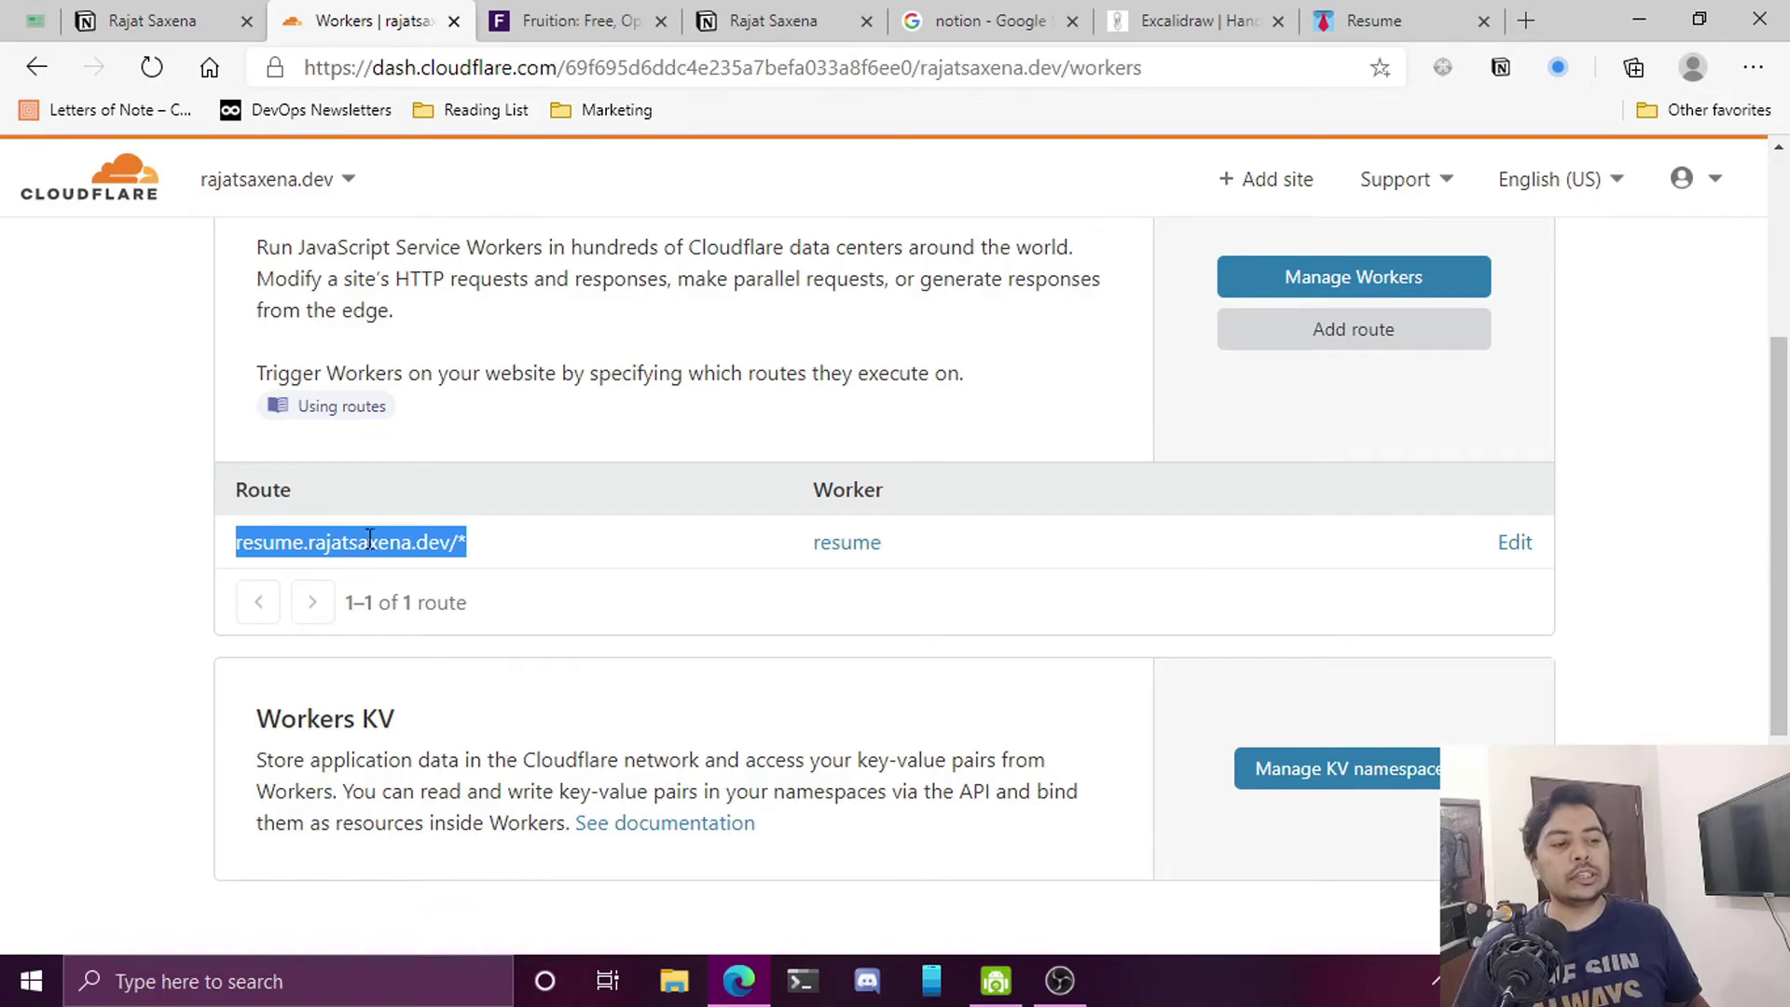
click(561, 564)
drag(237, 544, 451, 547)
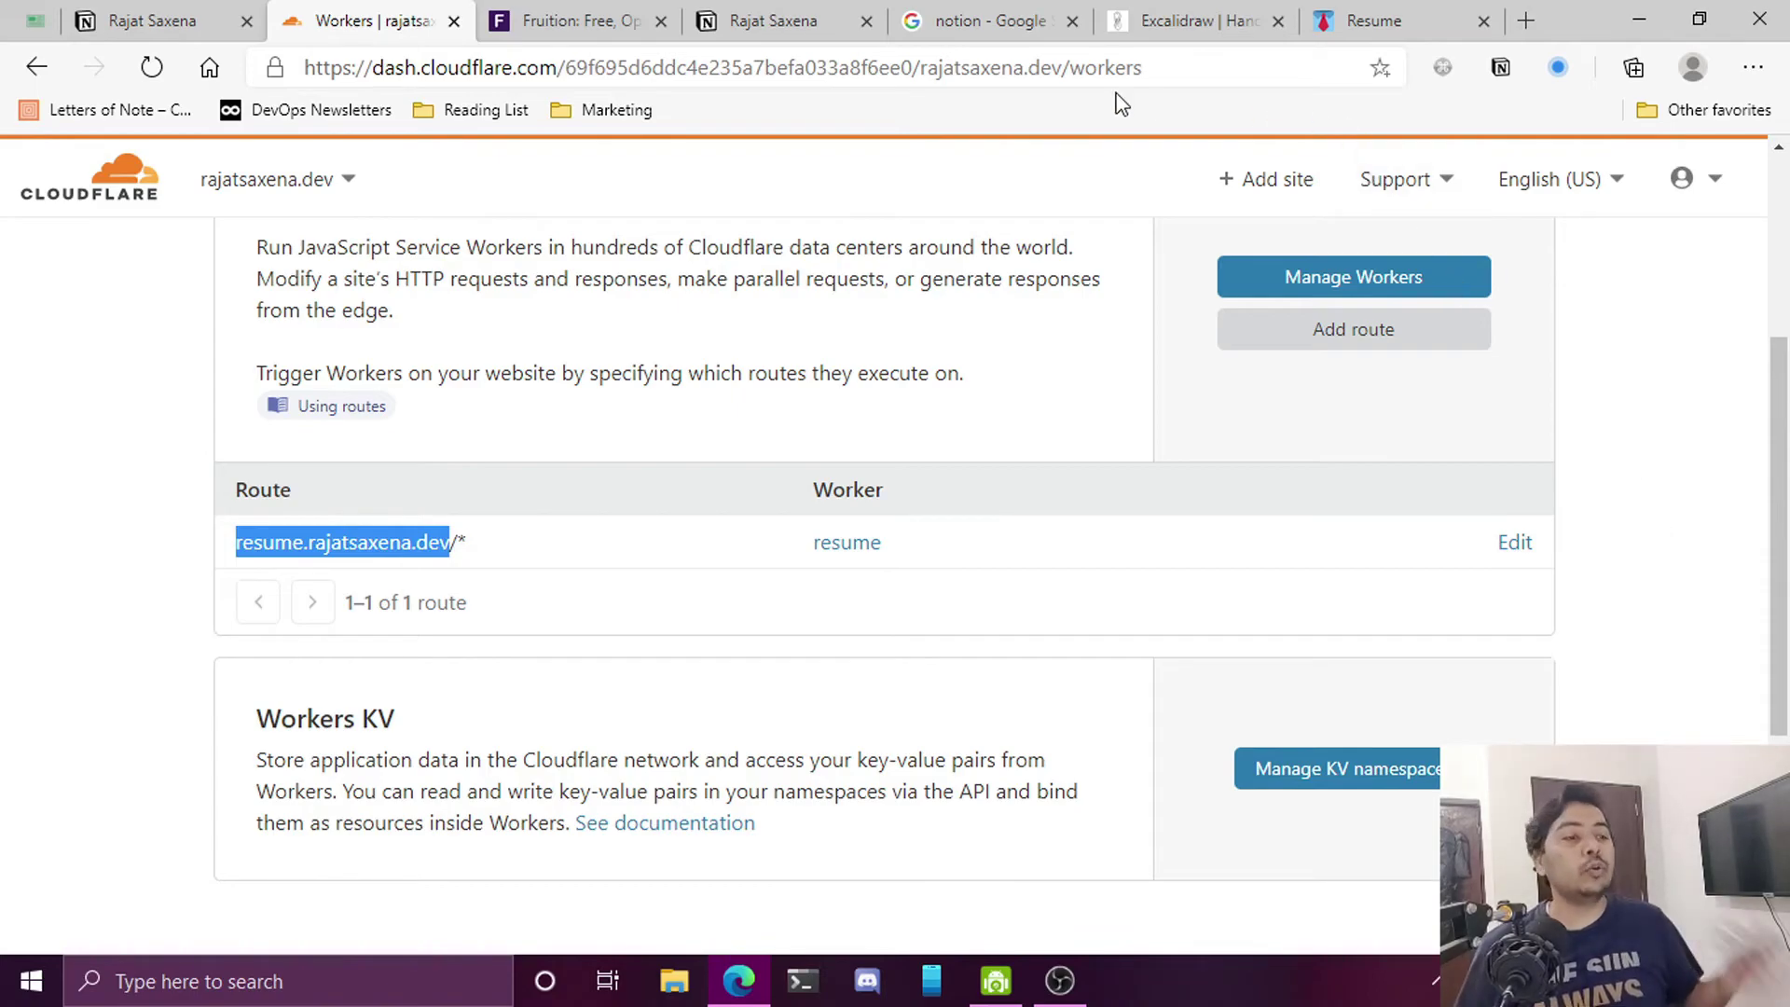
Check the live resume.rajatsaxena.dev address, then return to the Notion Resume page
click(191, 36)
click(731, 68)
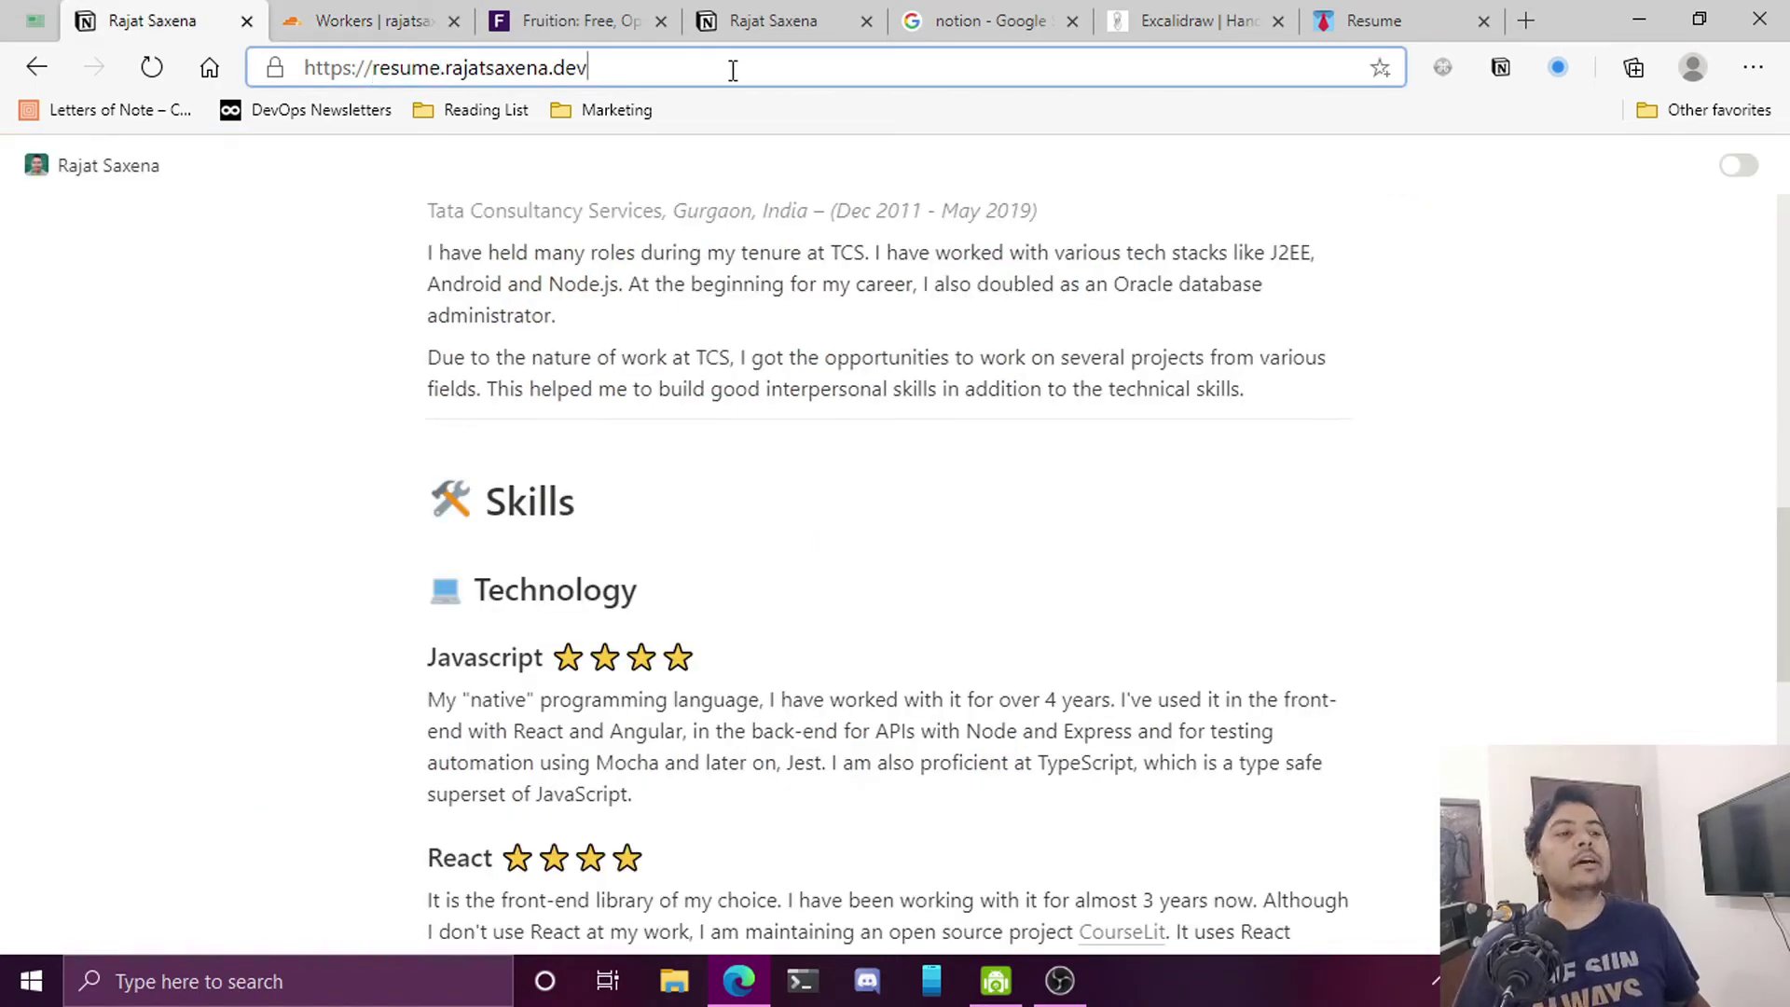
drag(731, 68, 252, 66)
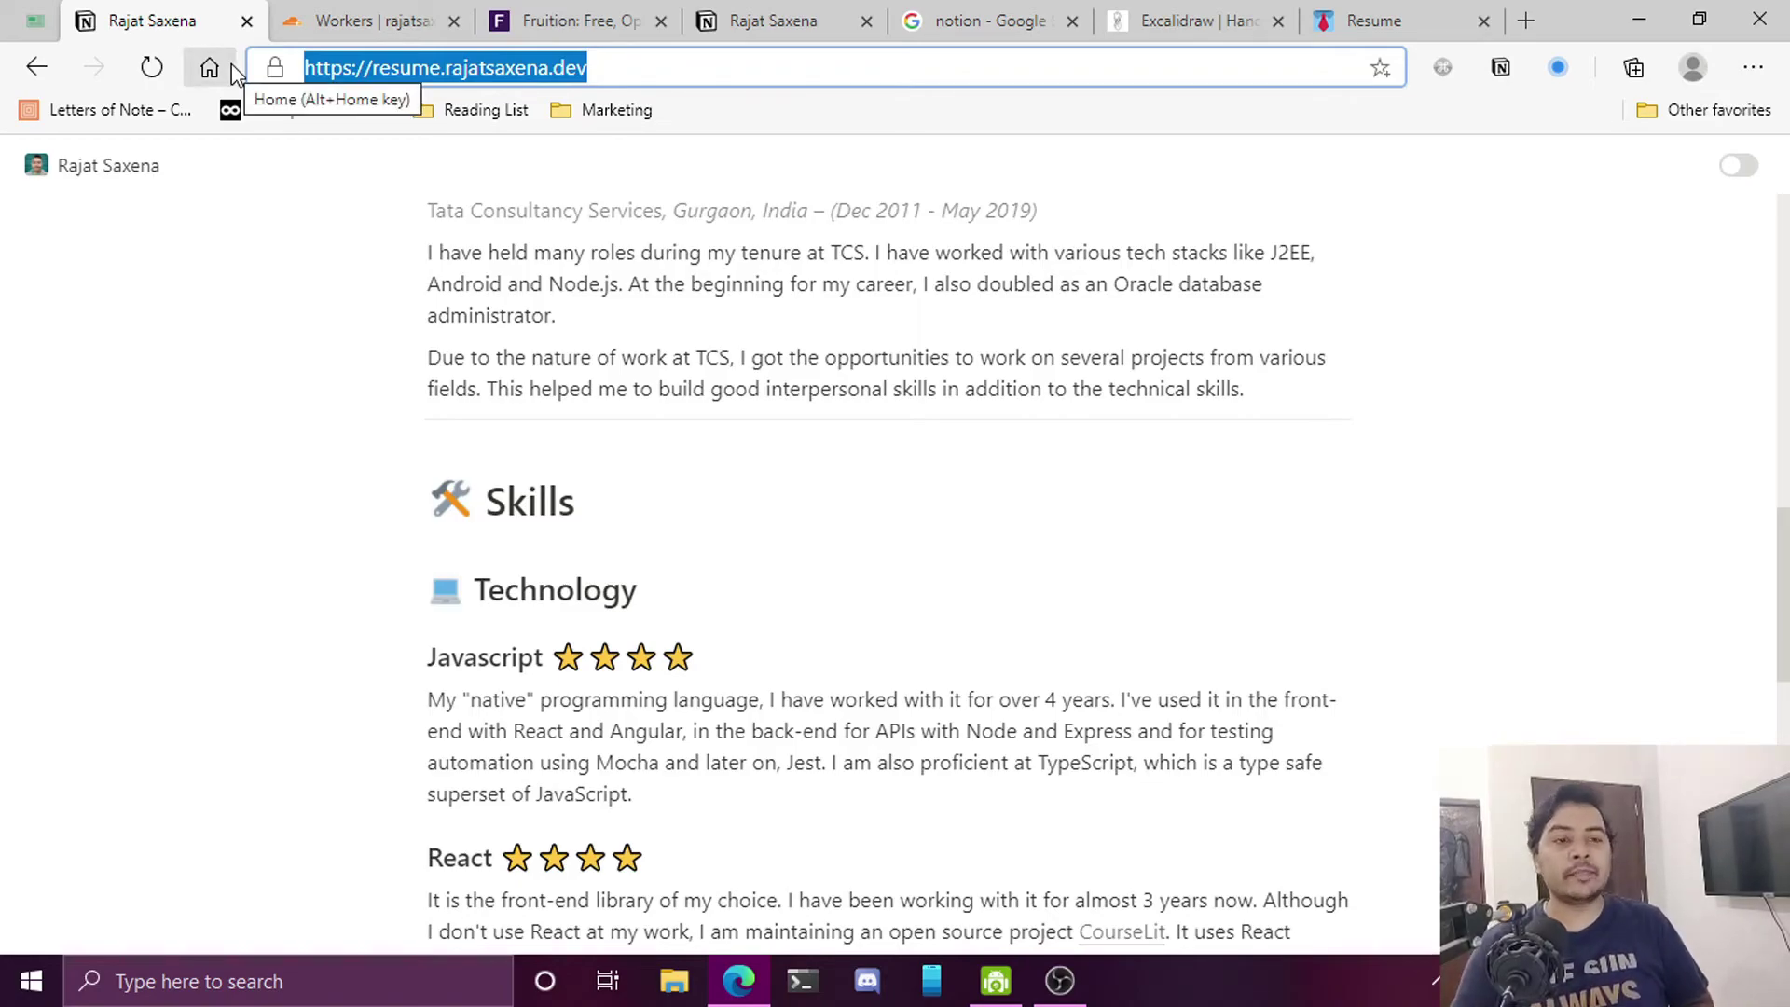
scroll(799, 460, up, 12)
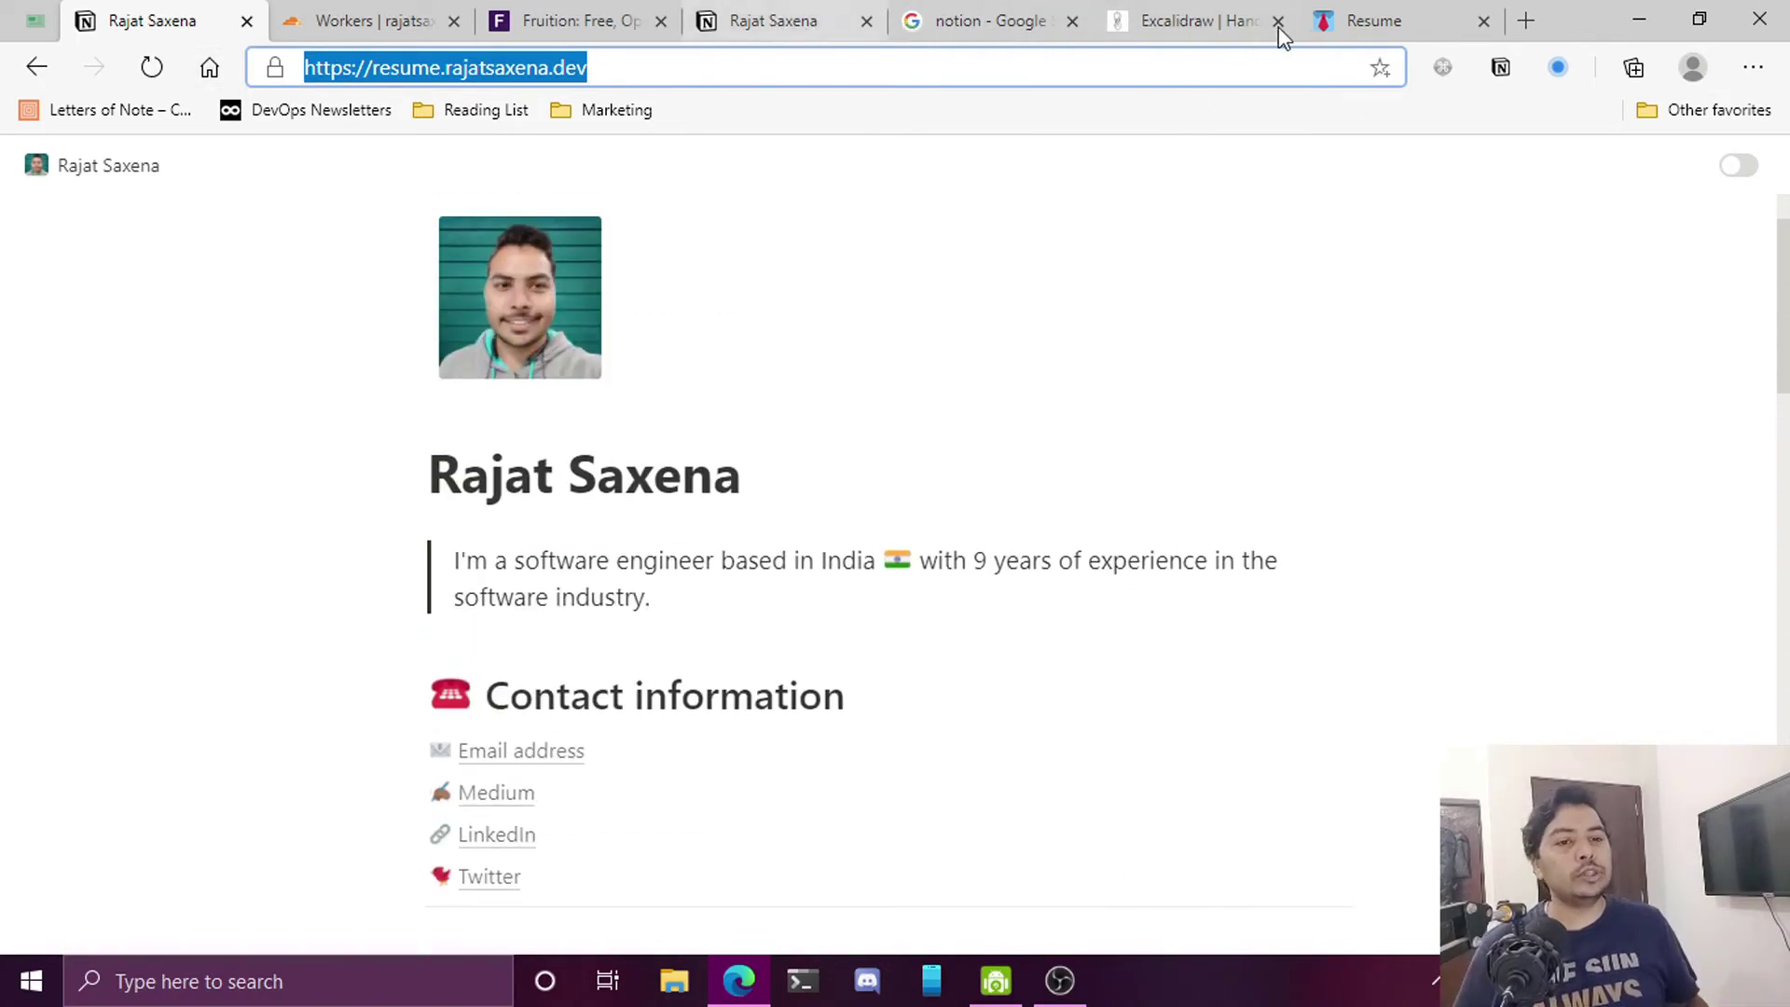
click(1338, 23)
Retitle the Notion page 'Resume ed' and compare with the still-unchanged live resume site
click(824, 594)
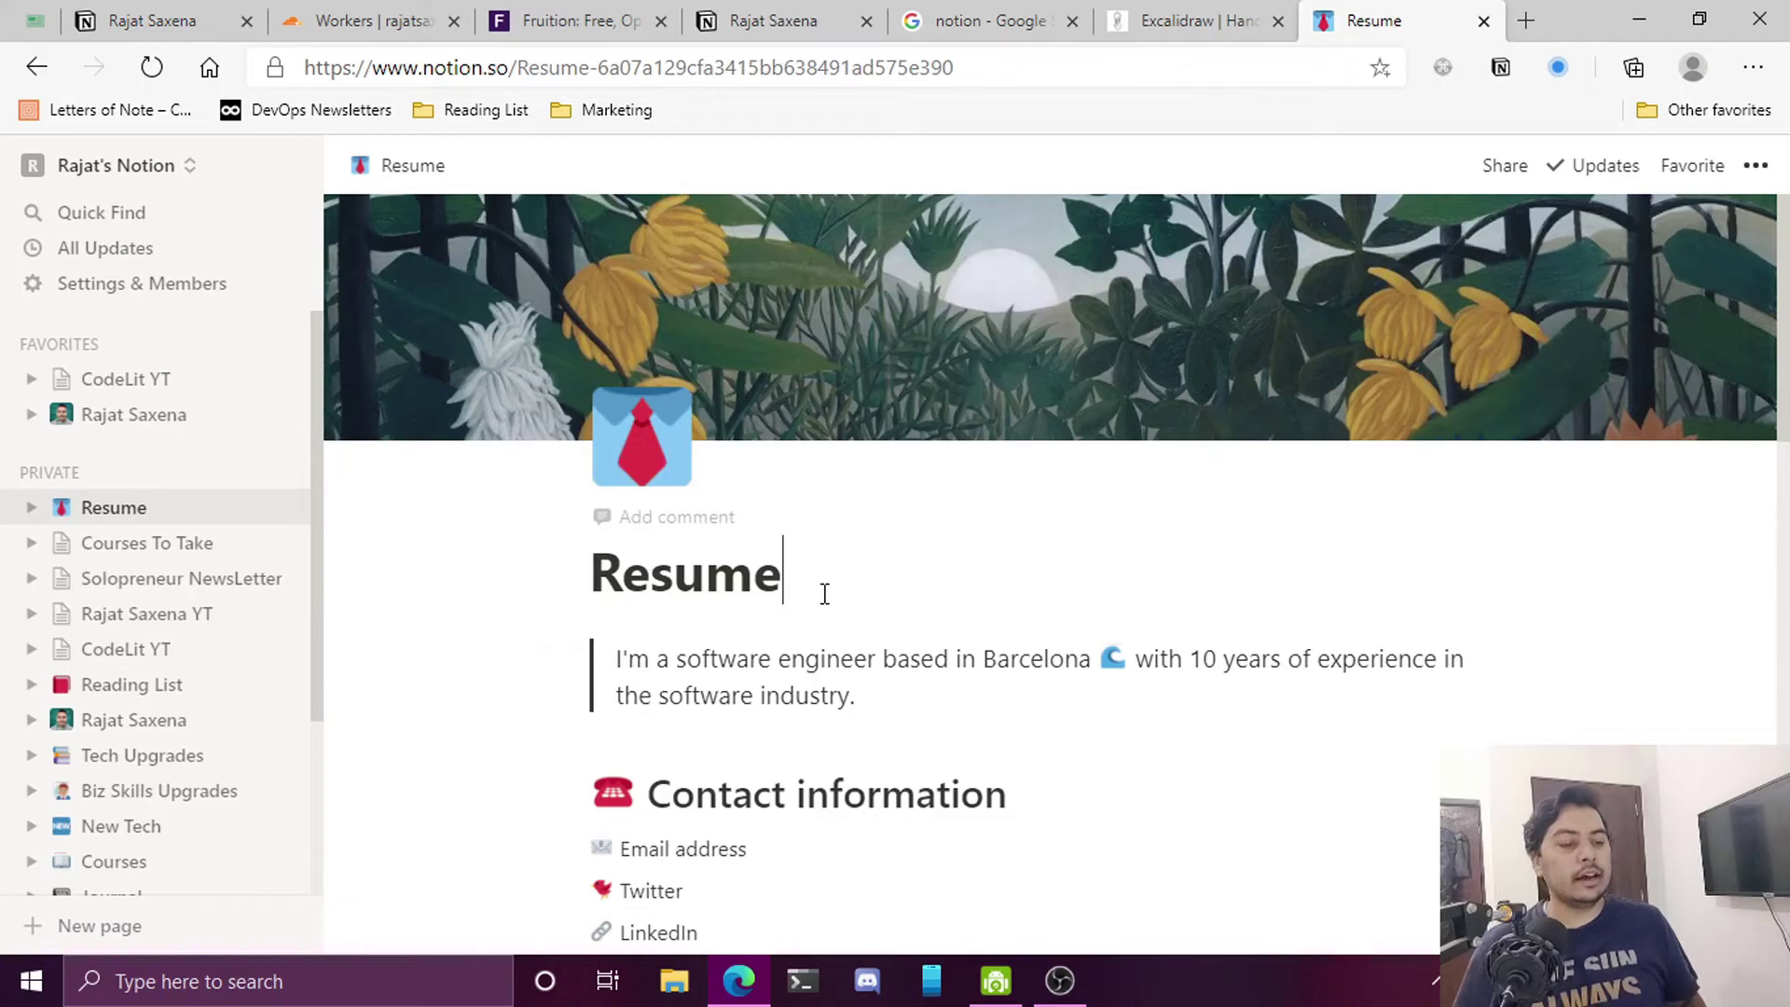
text(ed)
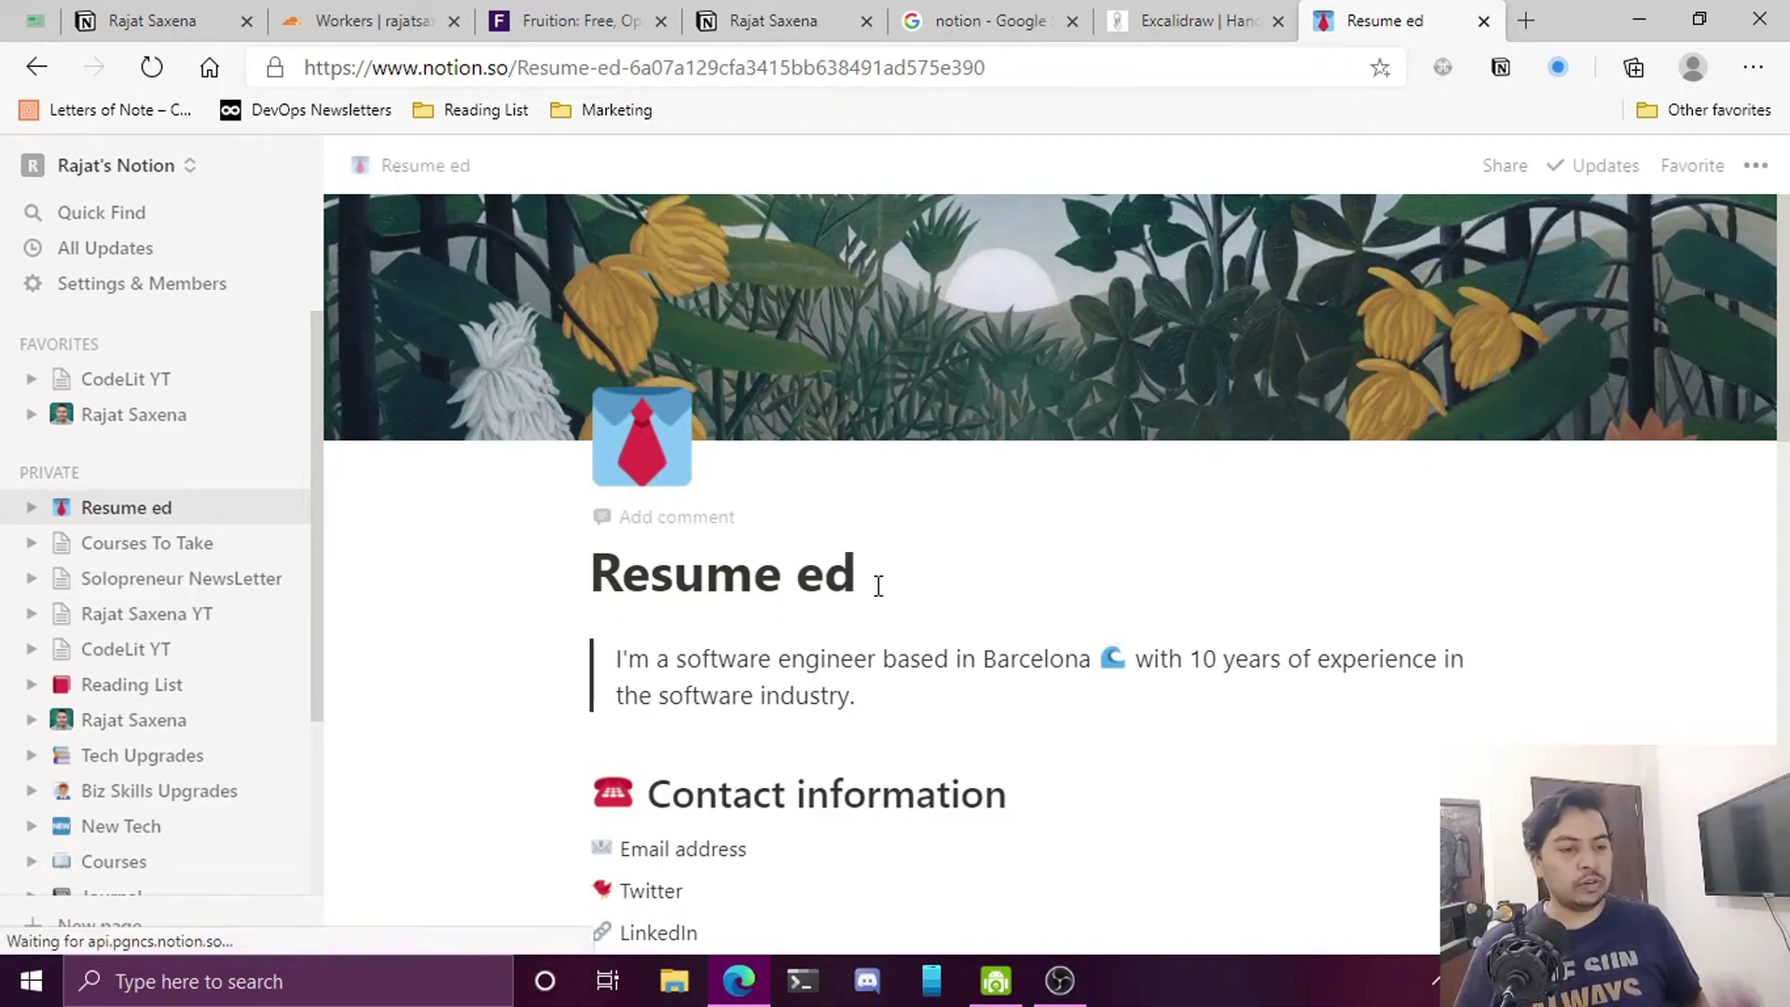
click(149, 21)
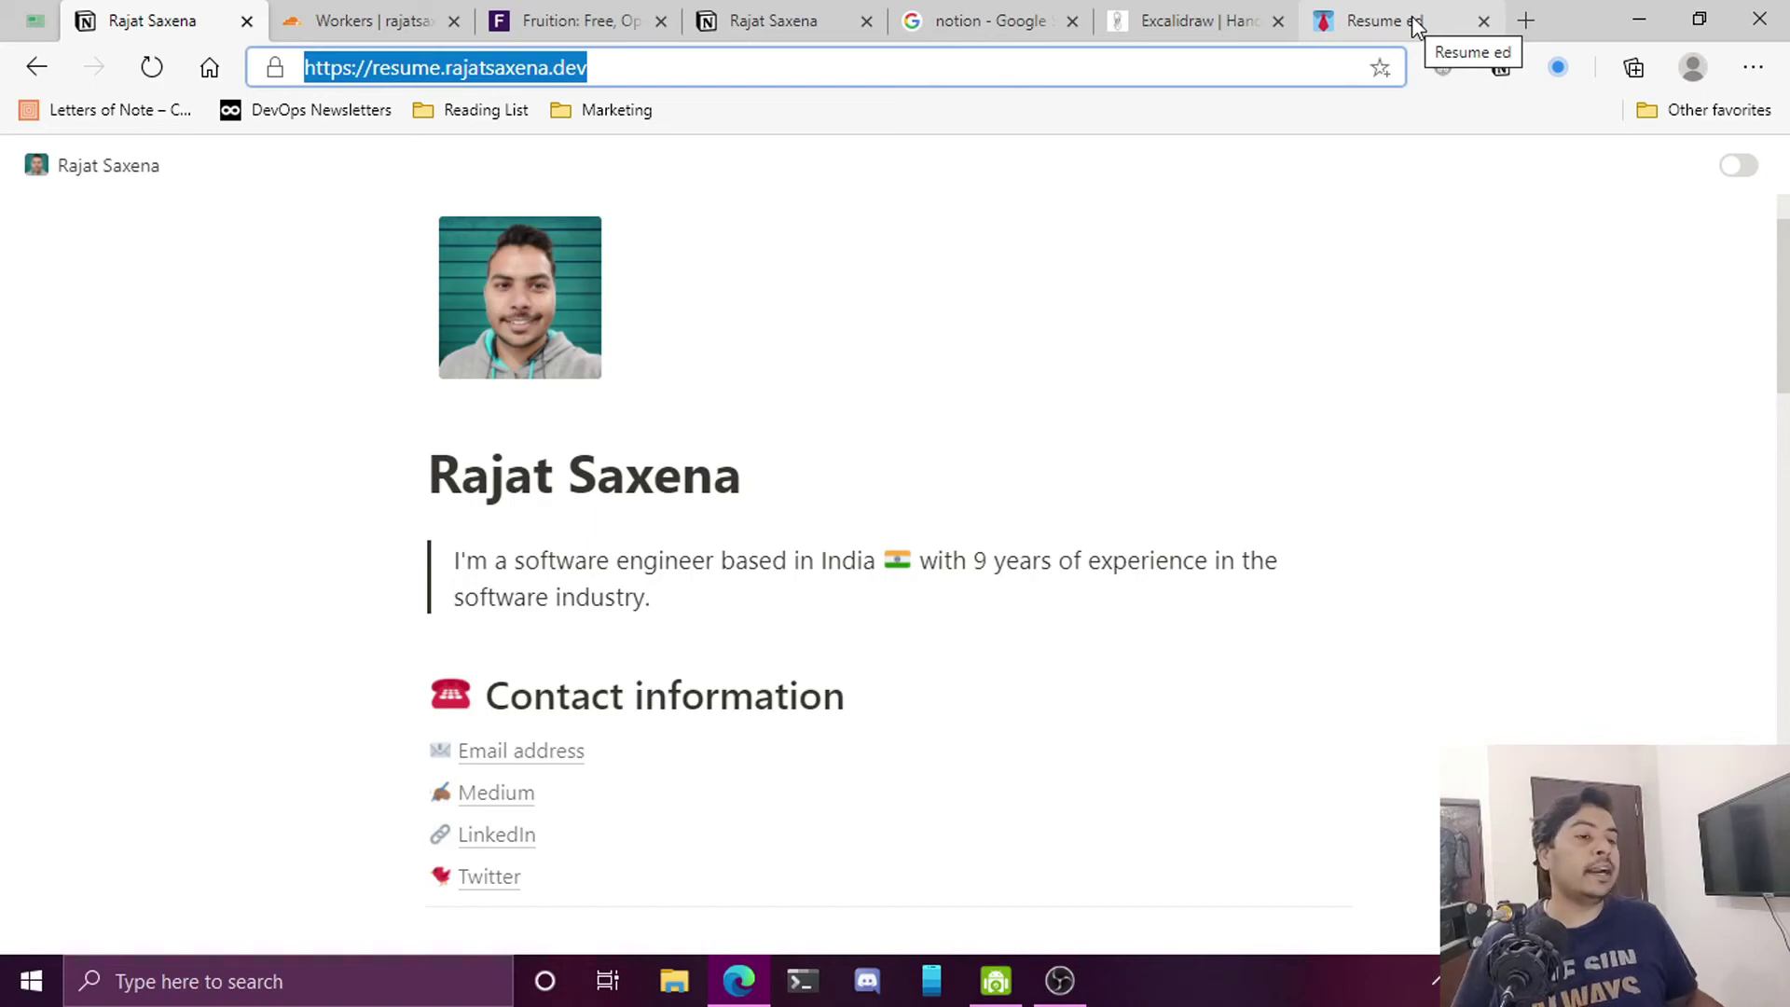
scroll(686, 560, down, 1)
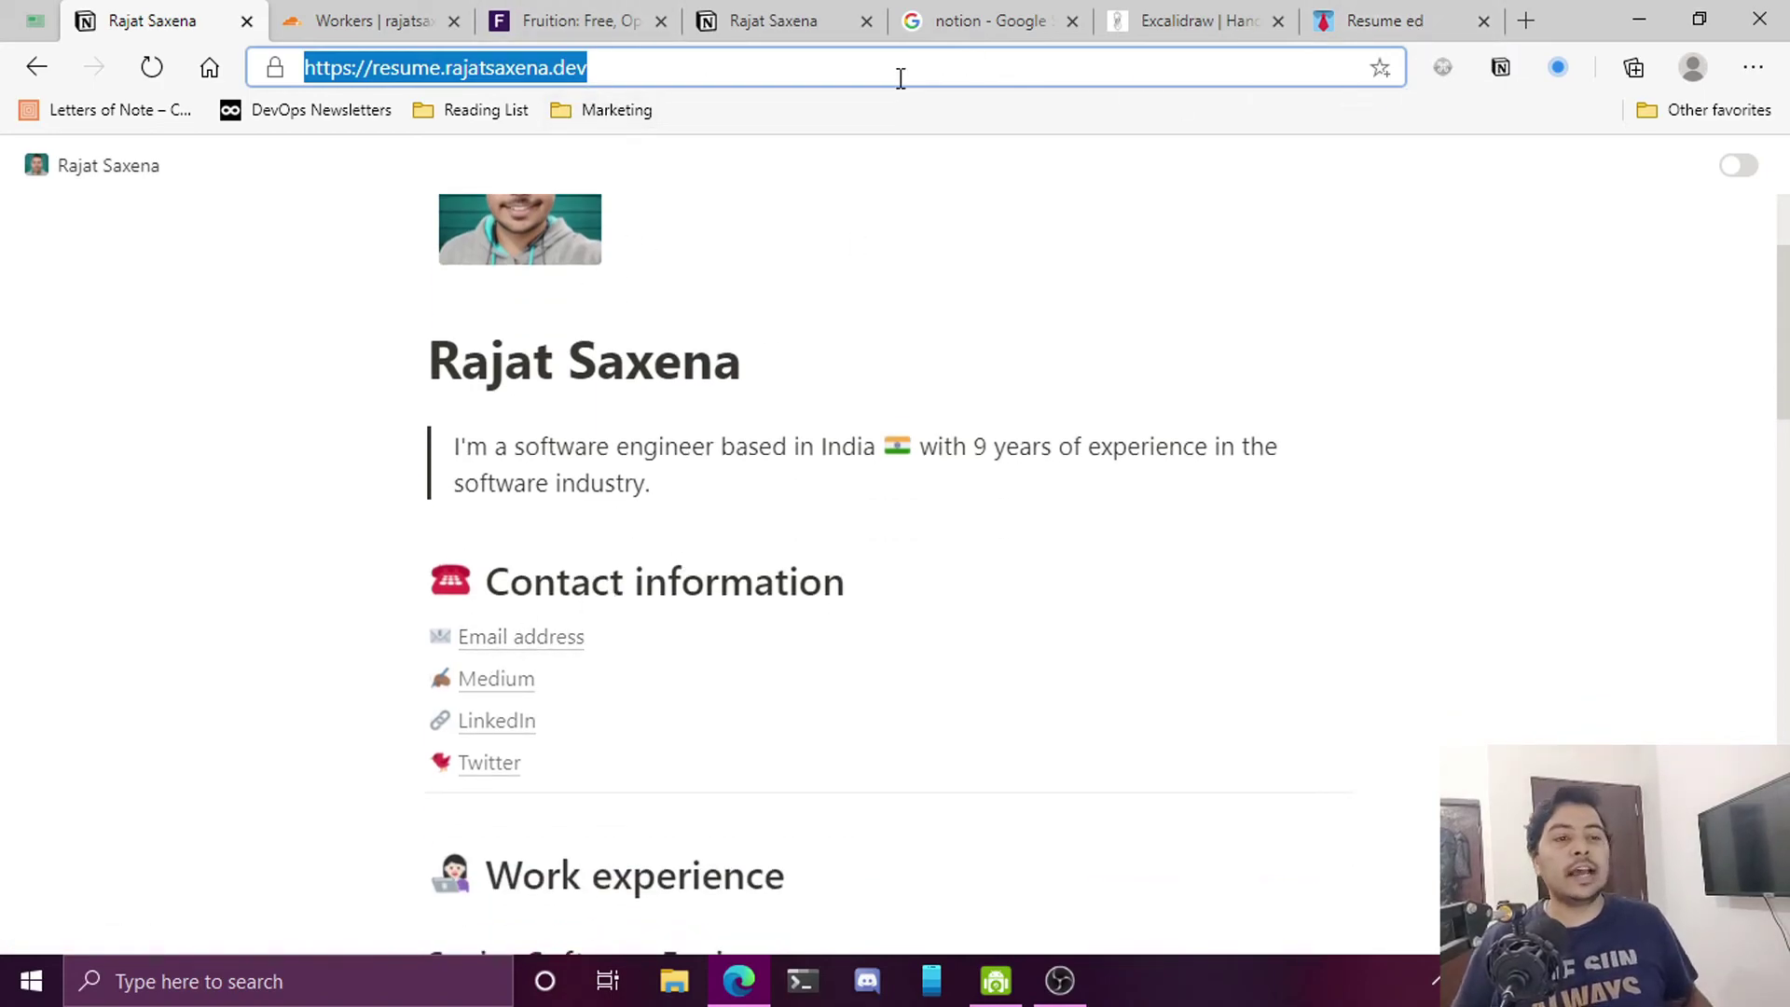
Open the favourited profile page in Notion and unlock it for editing
click(792, 26)
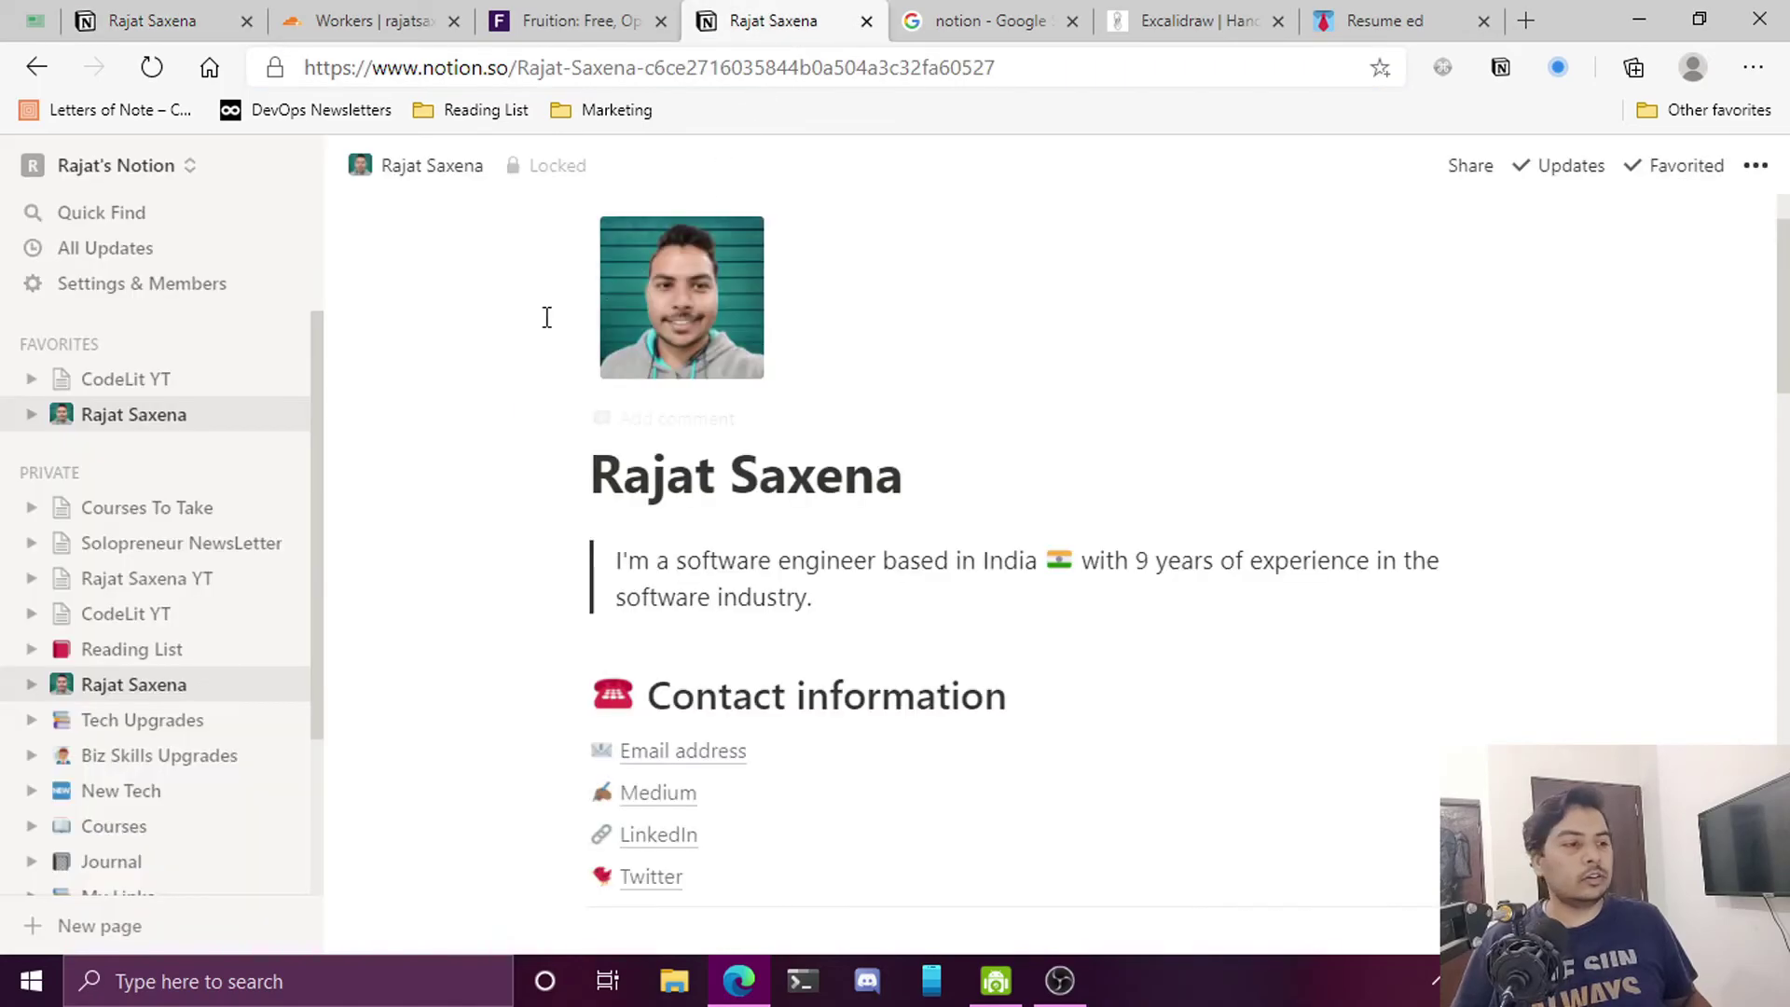
click(102, 429)
scroll(1051, 718, down, 2)
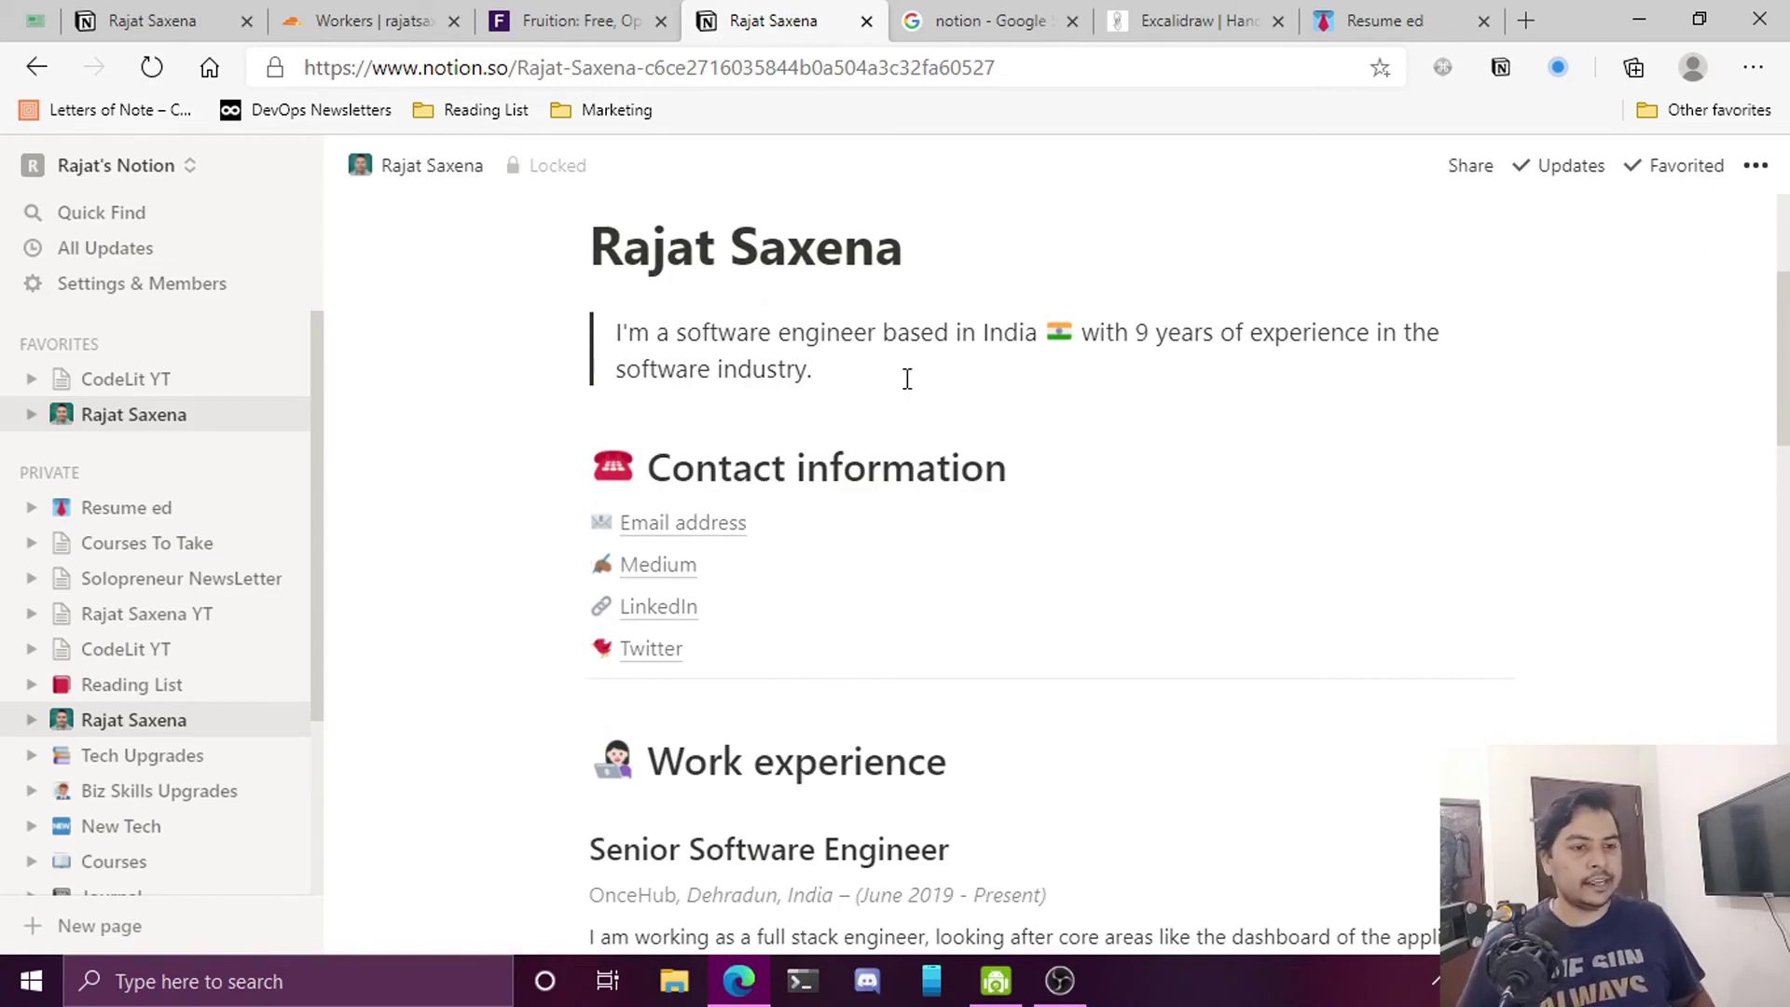
click(522, 168)
Append 'Edited.' to the intro sentence and confirm it appears on the live resume site
click(841, 368)
text(Edite)
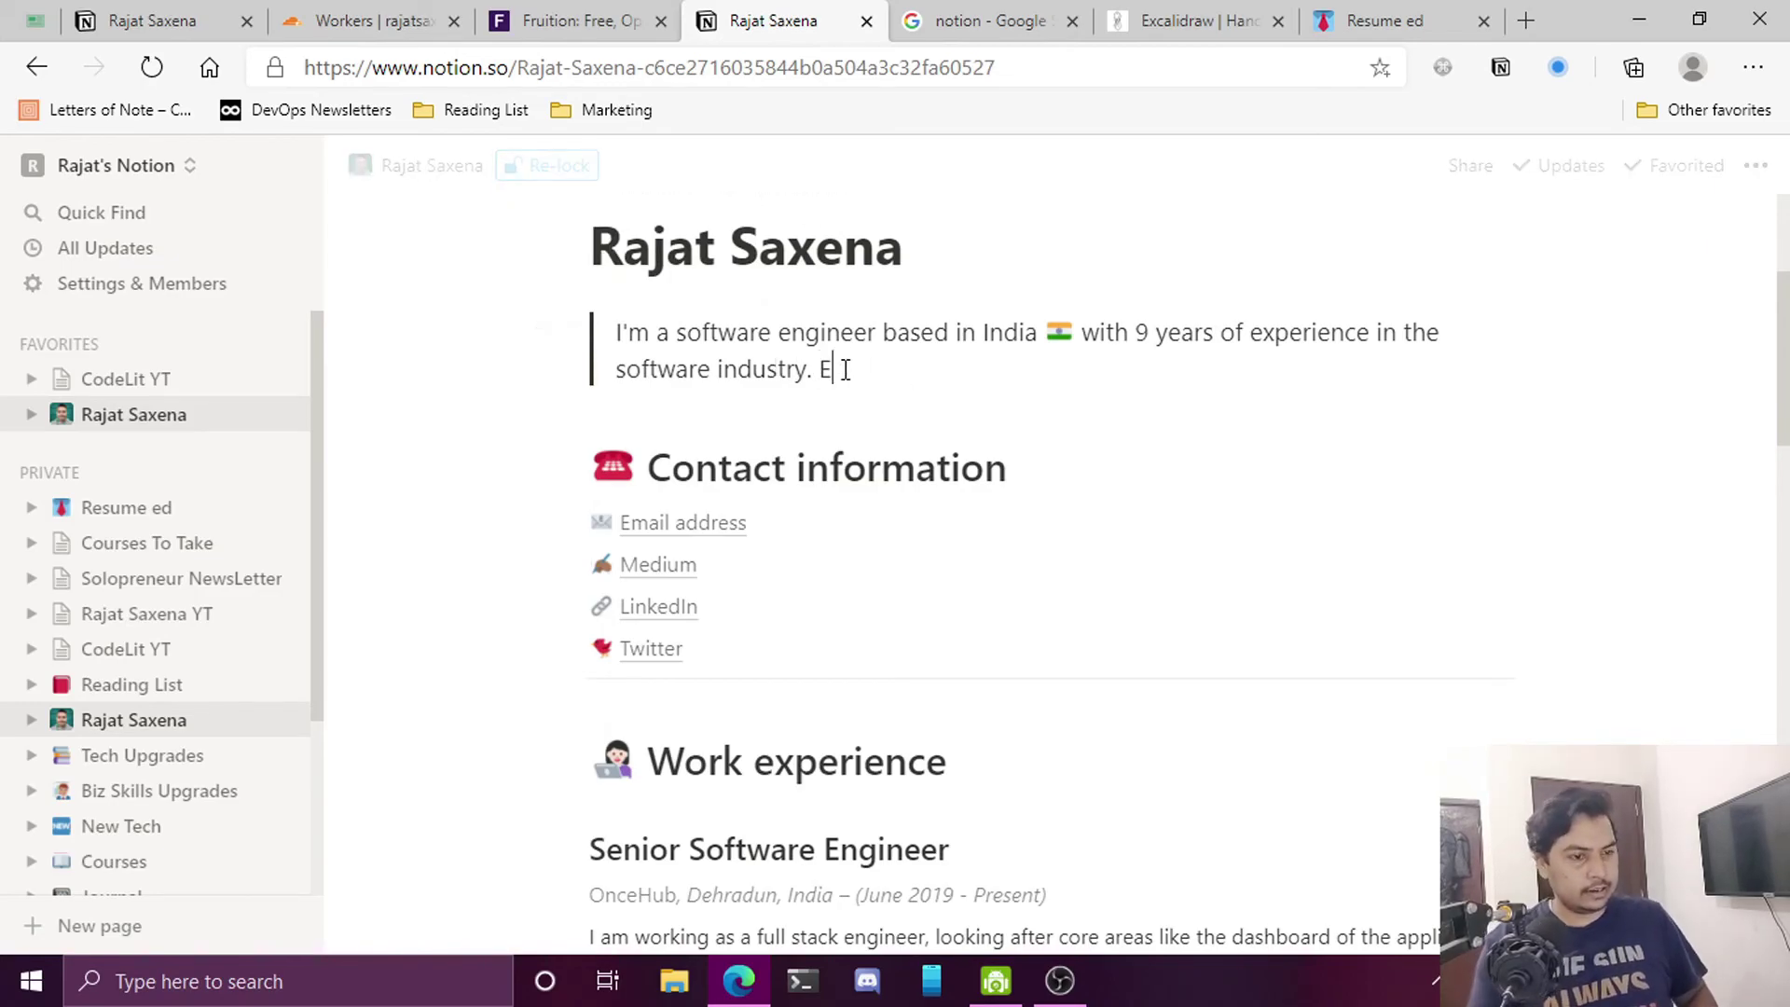
text(d.)
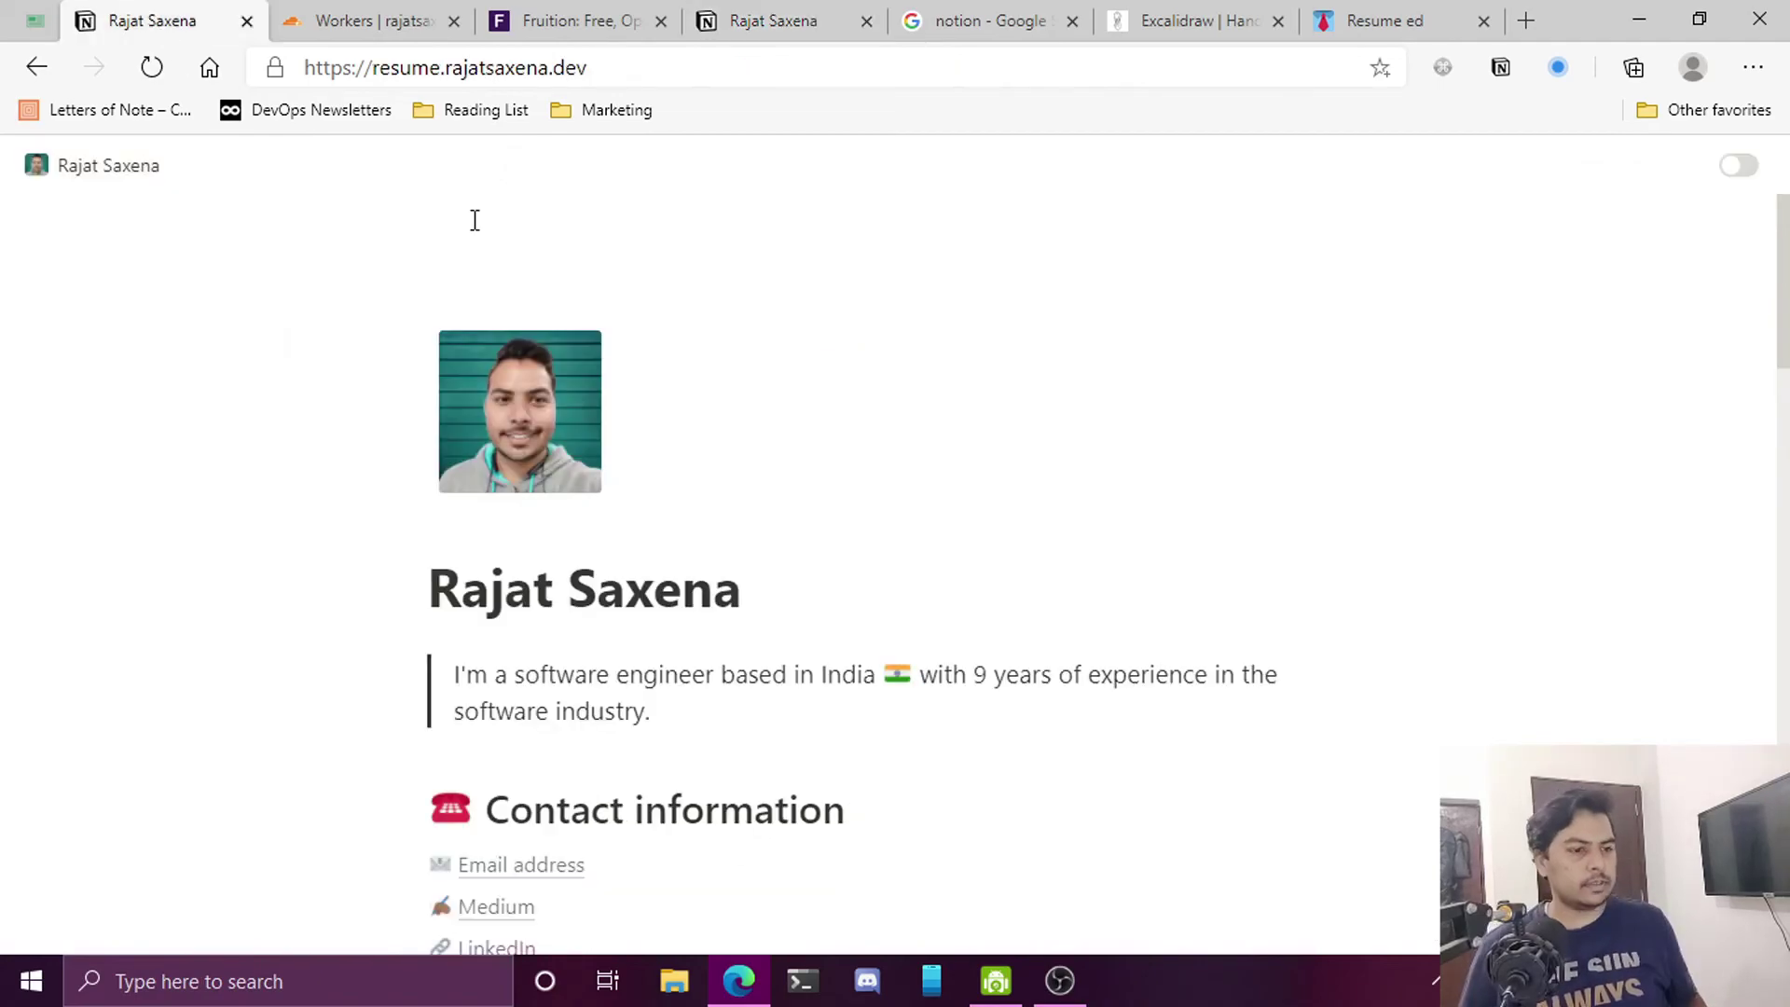
key(ctrl+r)
drag(740, 708, 663, 724)
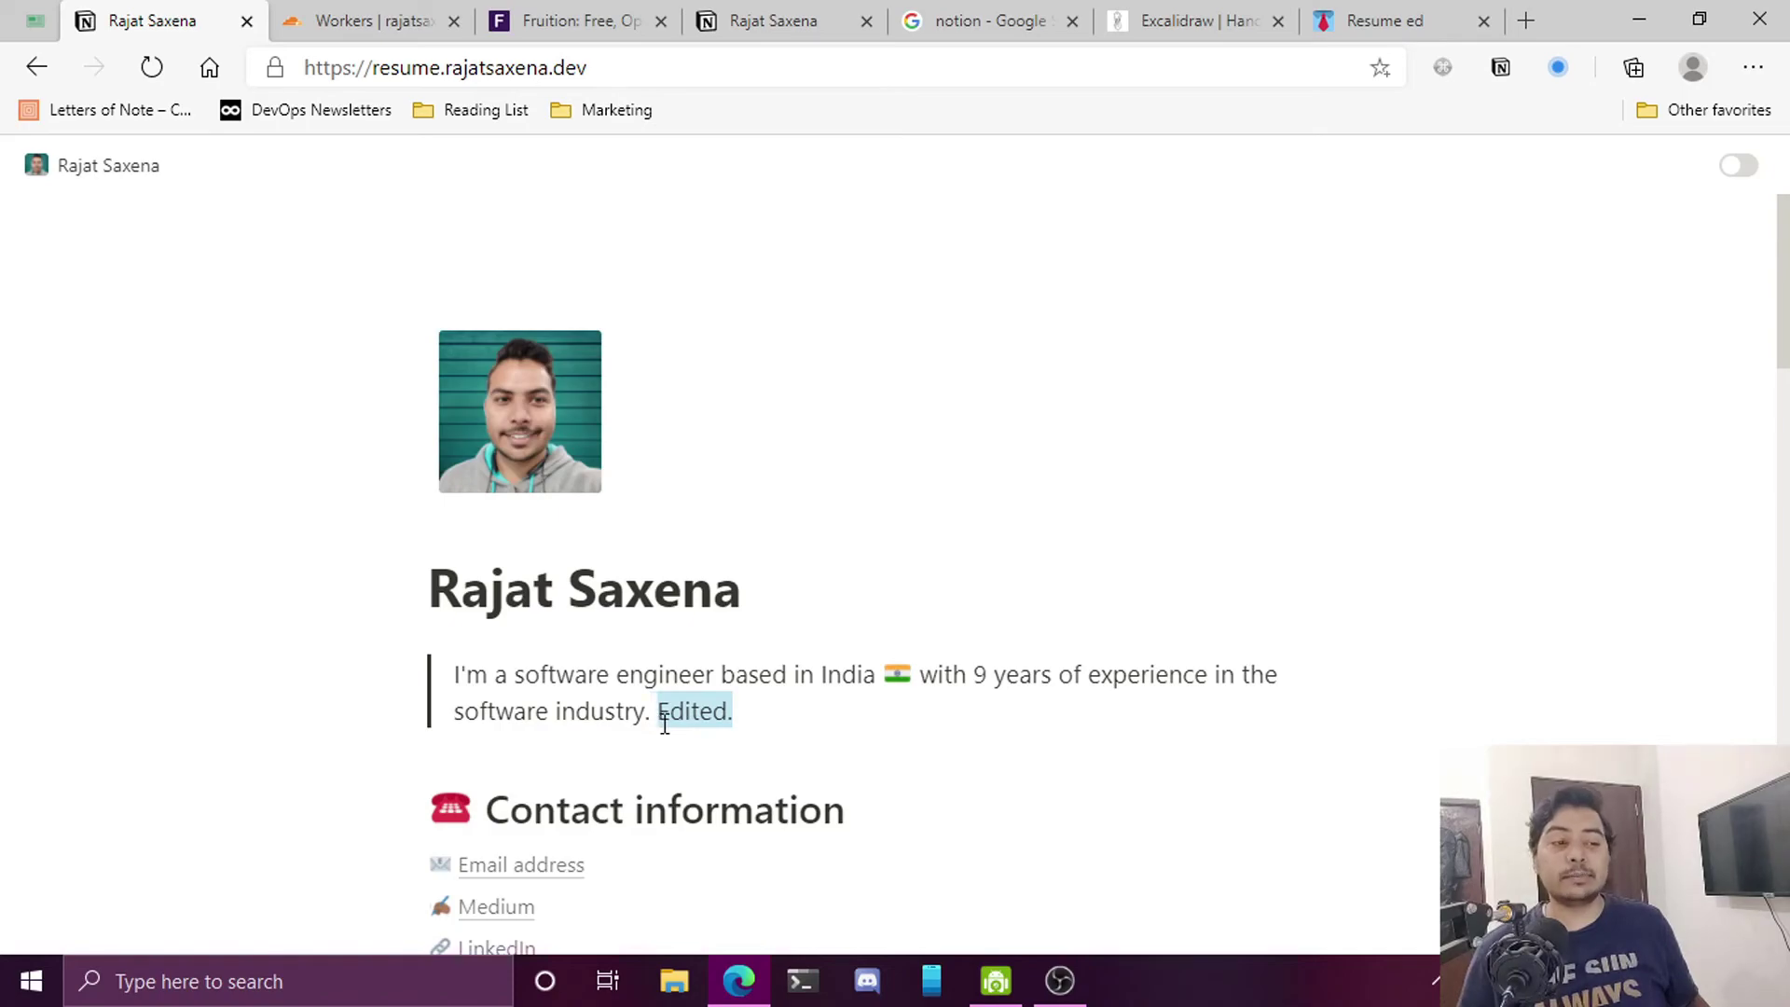